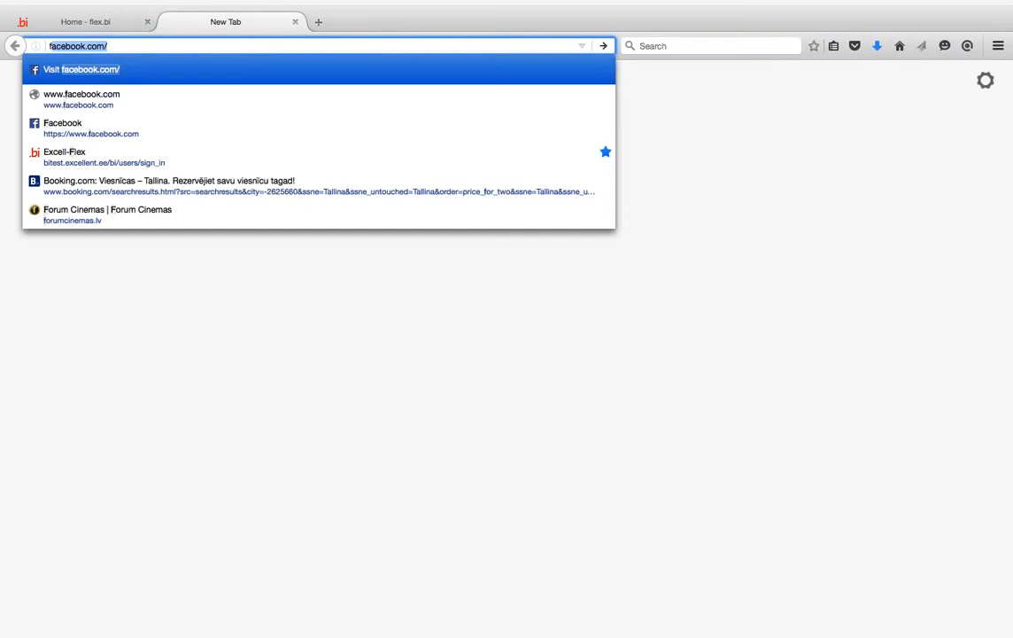
- Go to flex.bi in the new tab to load its English home page, flex.bi/en/
type("fle")
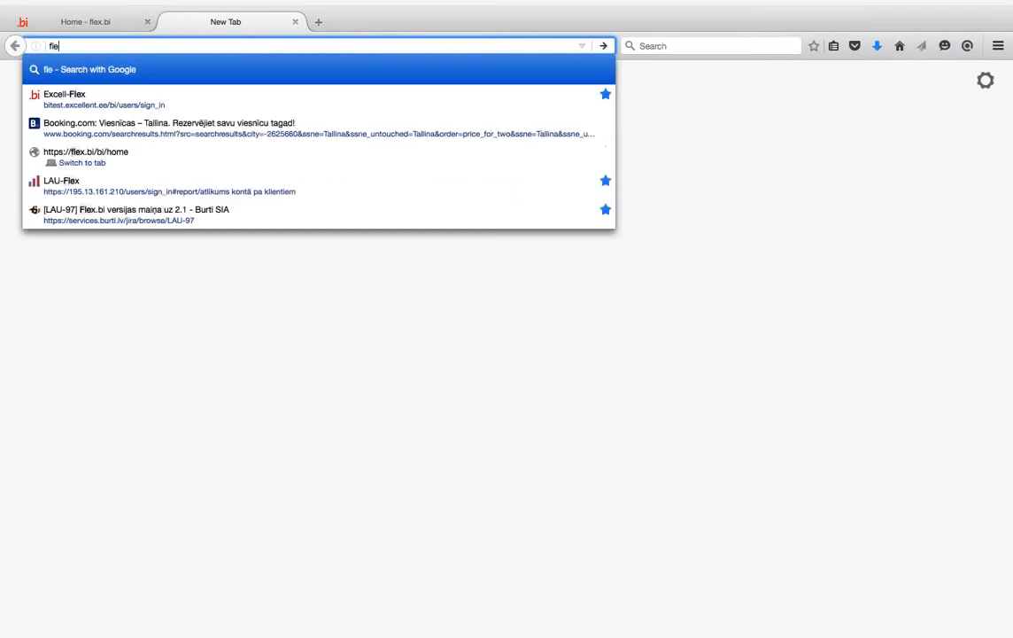
type("x.bi")
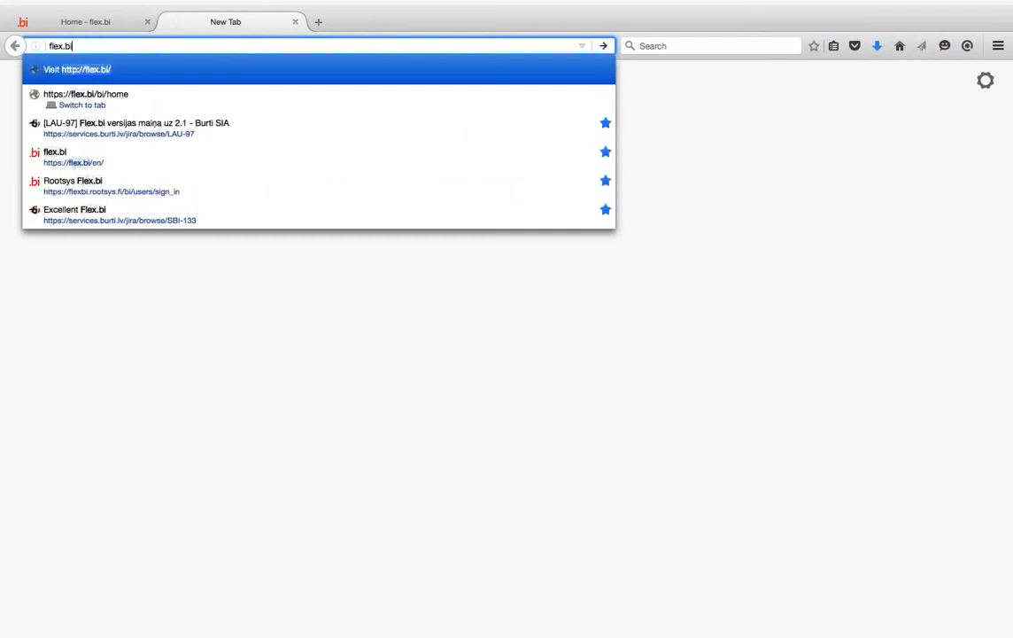
key("Return")
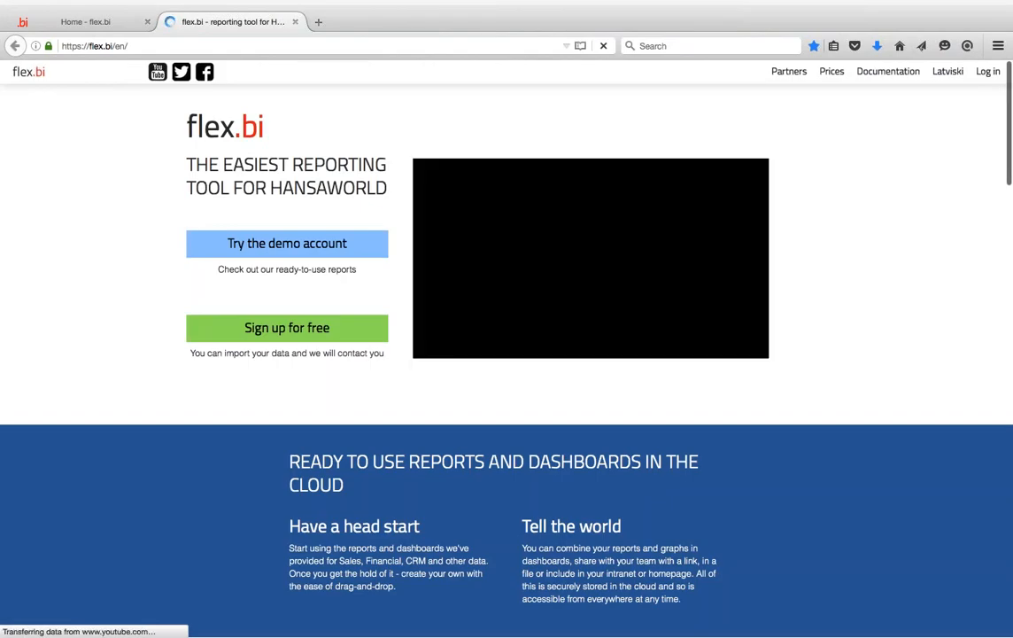
- Open the flex.bi documentation and its 'Re-creating your Profit & Loss report in flex.bi' guide
left_click(889, 72)
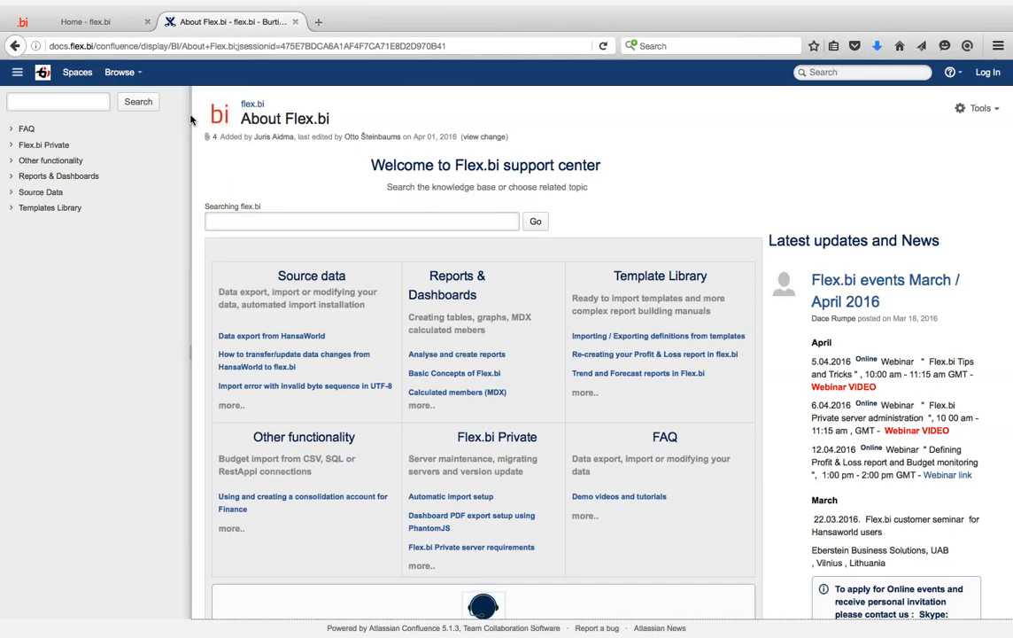
scroll(190, 119, "down", 2)
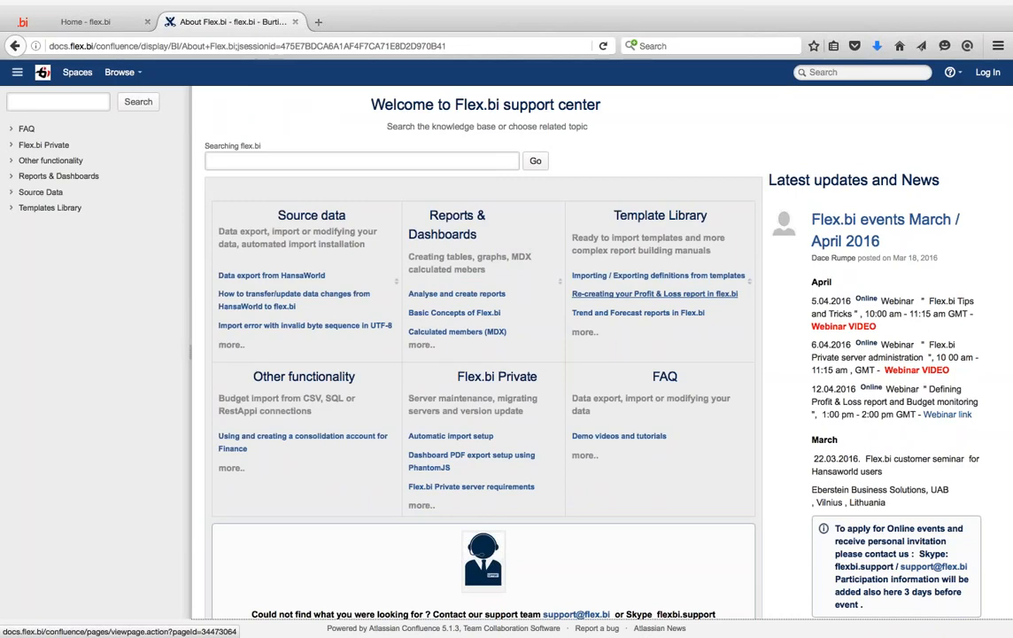
left_click(655, 293)
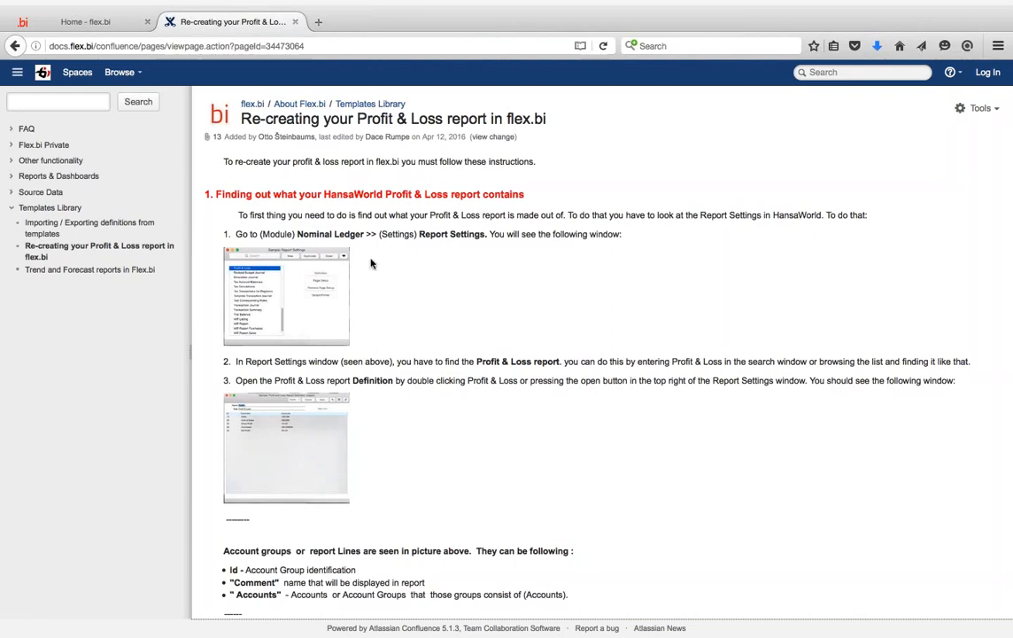
- Skim the guide, then return to the 'Home - flex.bi' tab
scroll(371, 263, "down", 15)
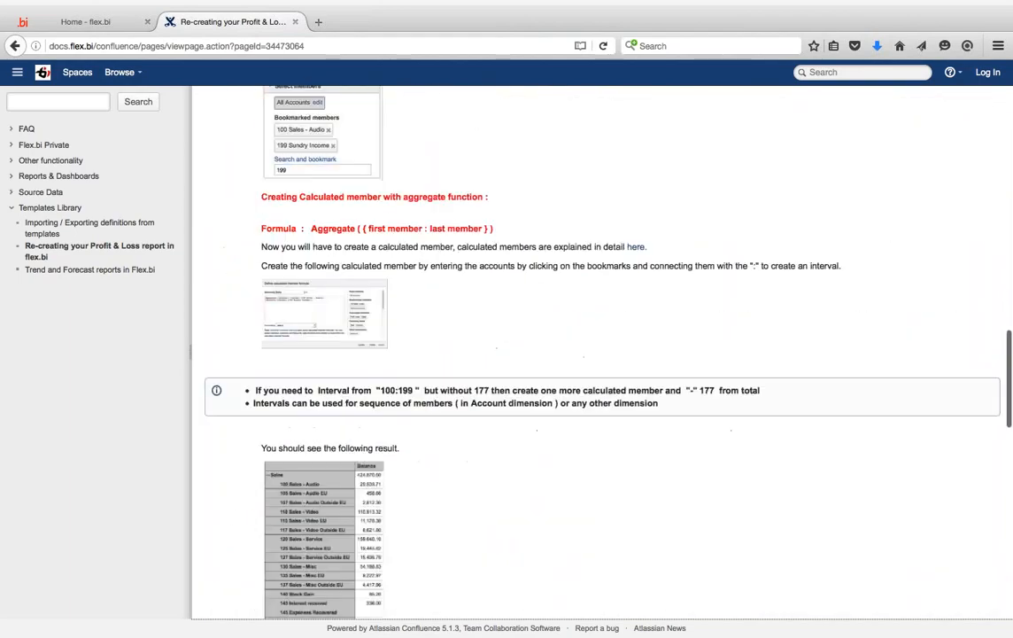
scroll(544, 345, "up", 15)
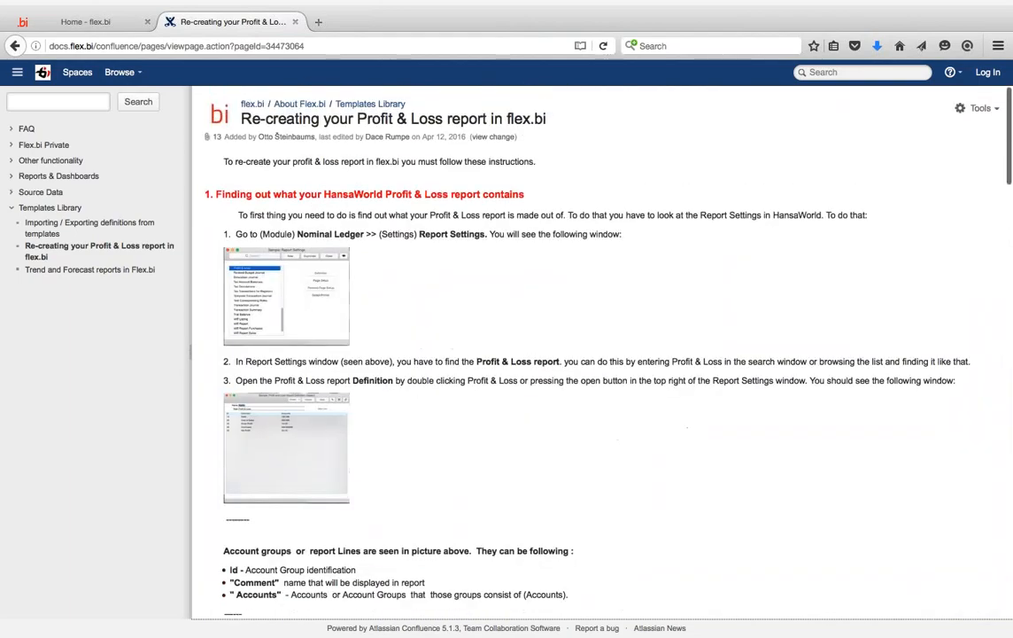
left_click(122, 30)
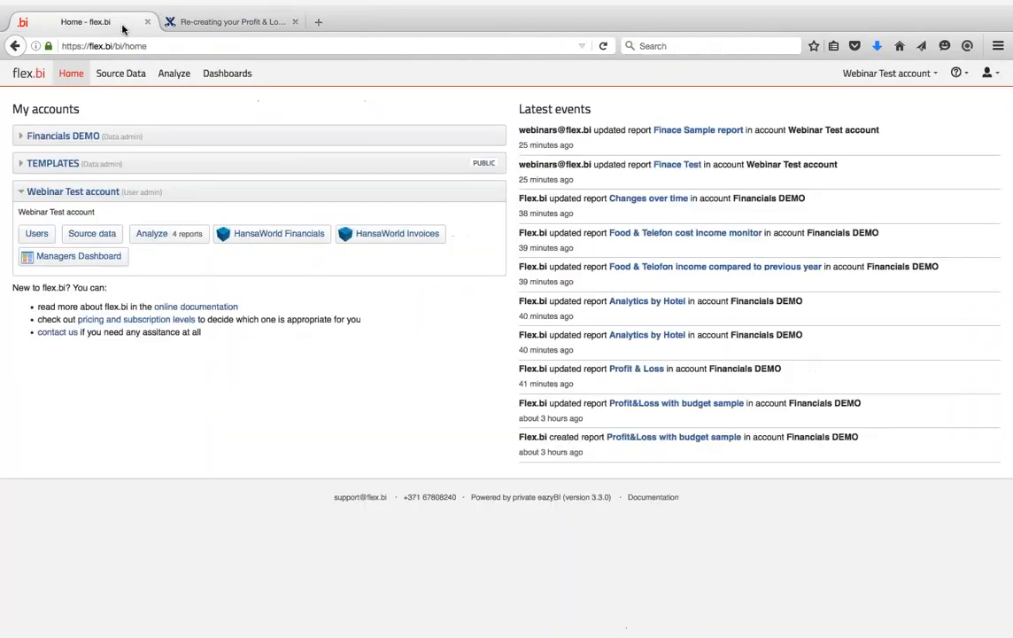
- Open the Financials DEMO Profit & loss dashboard, check Food's sub-accounts, then view Account monitors
left_click(23, 140)
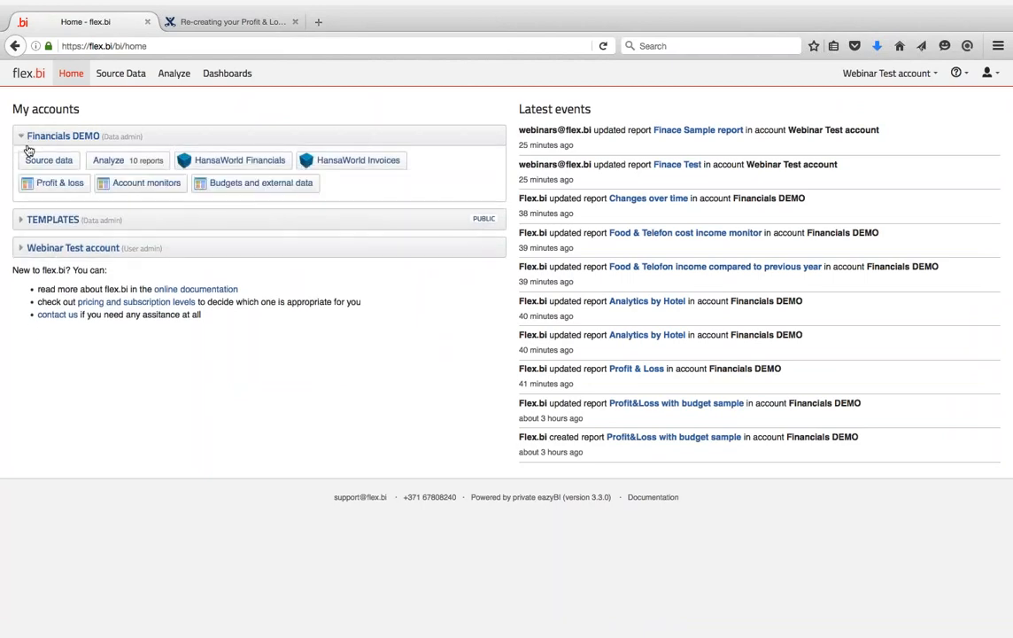
left_click(53, 182)
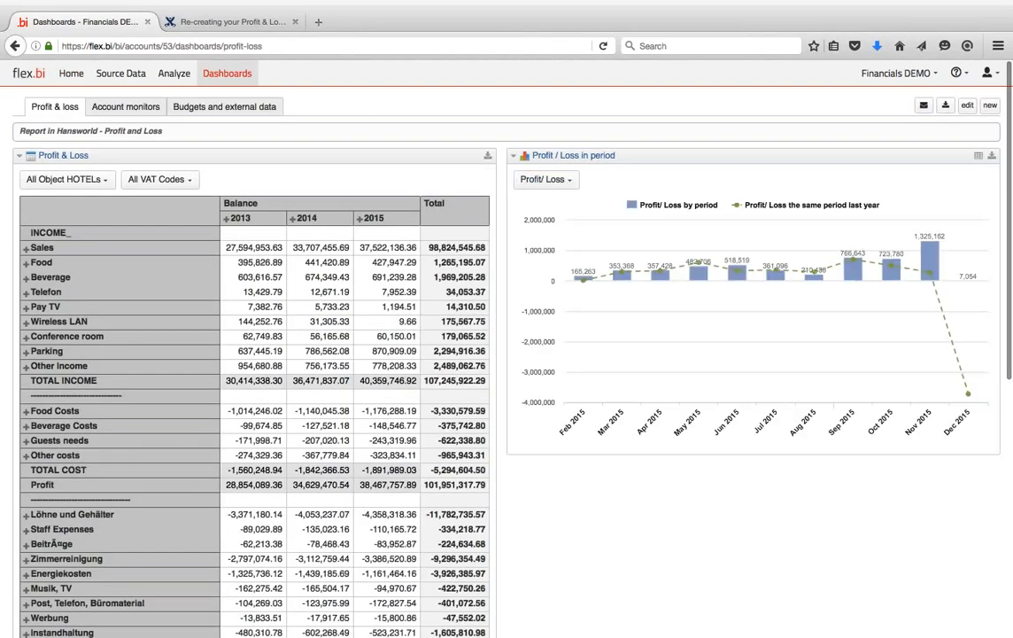
left_click(26, 263)
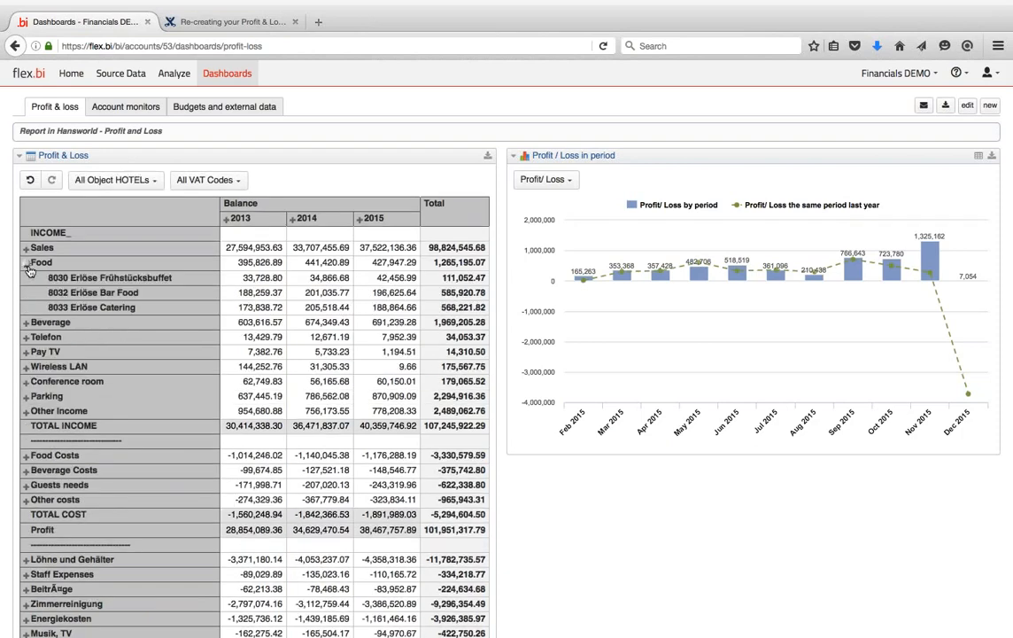
left_click(26, 263)
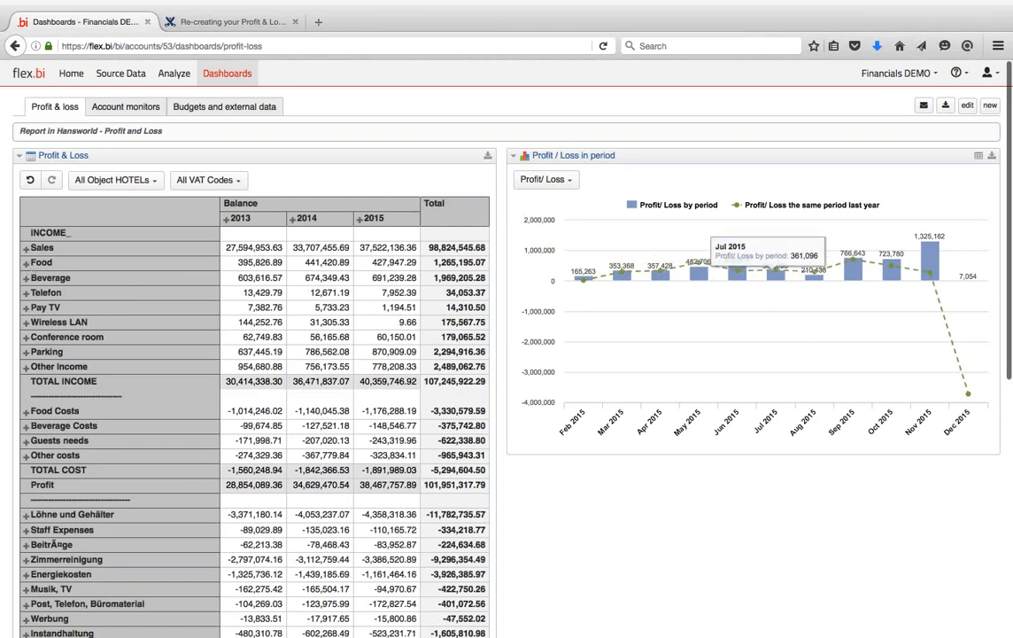
left_click(126, 106)
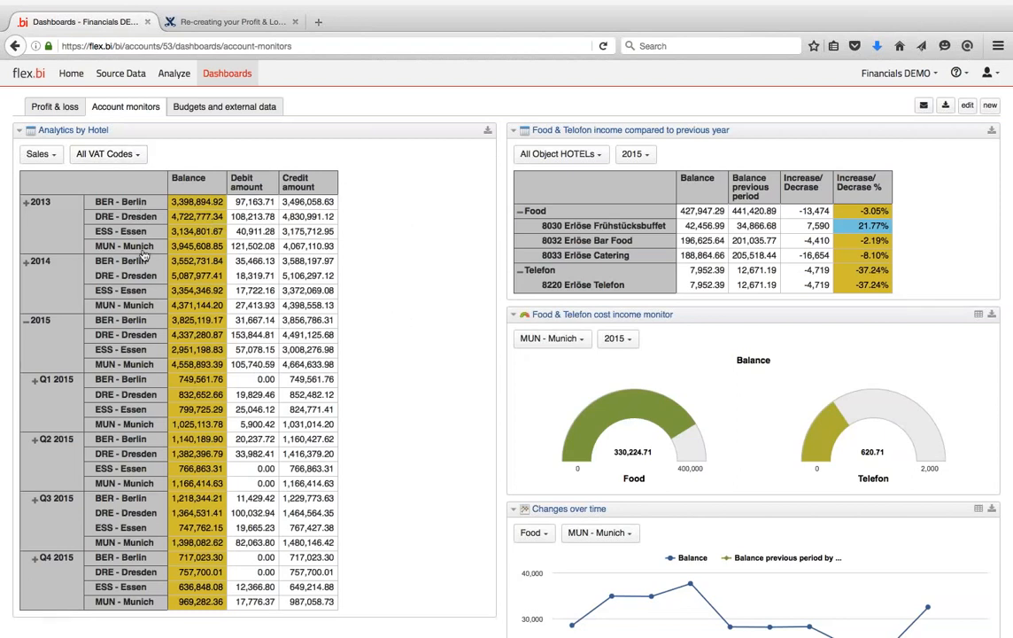
- Review the Budgets and external data dashboard, then go back to Profit & loss
left_click(235, 108)
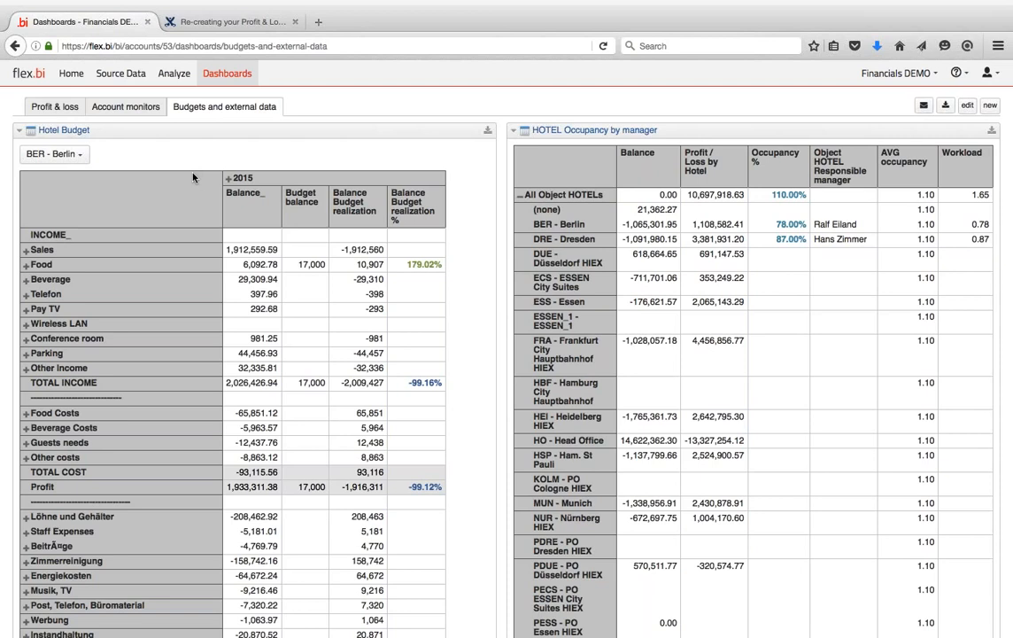
left_click(54, 106)
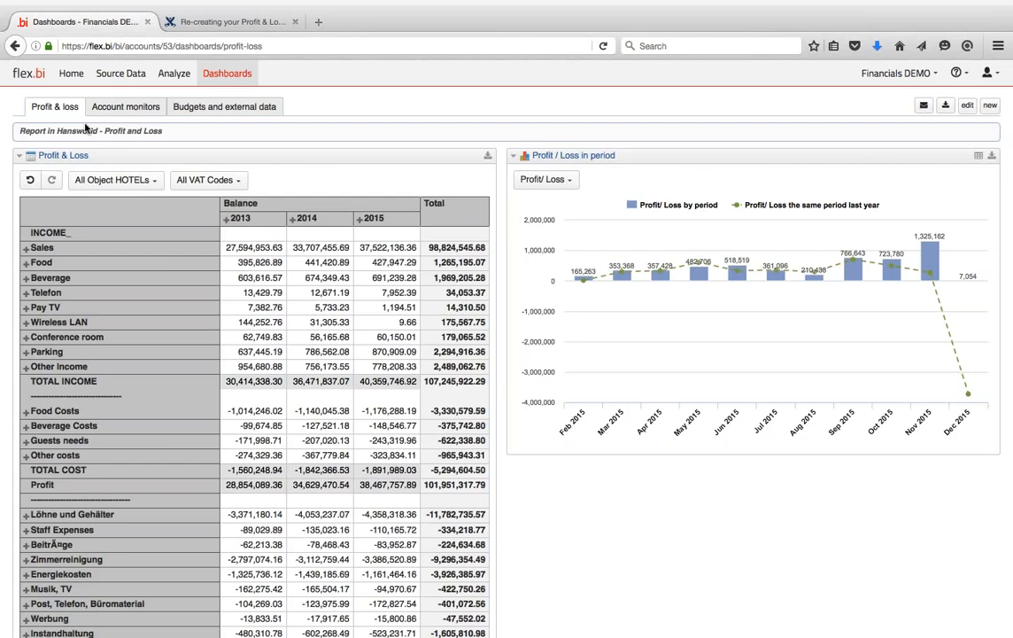
- Return to the Profit & Loss guide and enlarge its Report Settings screenshot
left_click(188, 24)
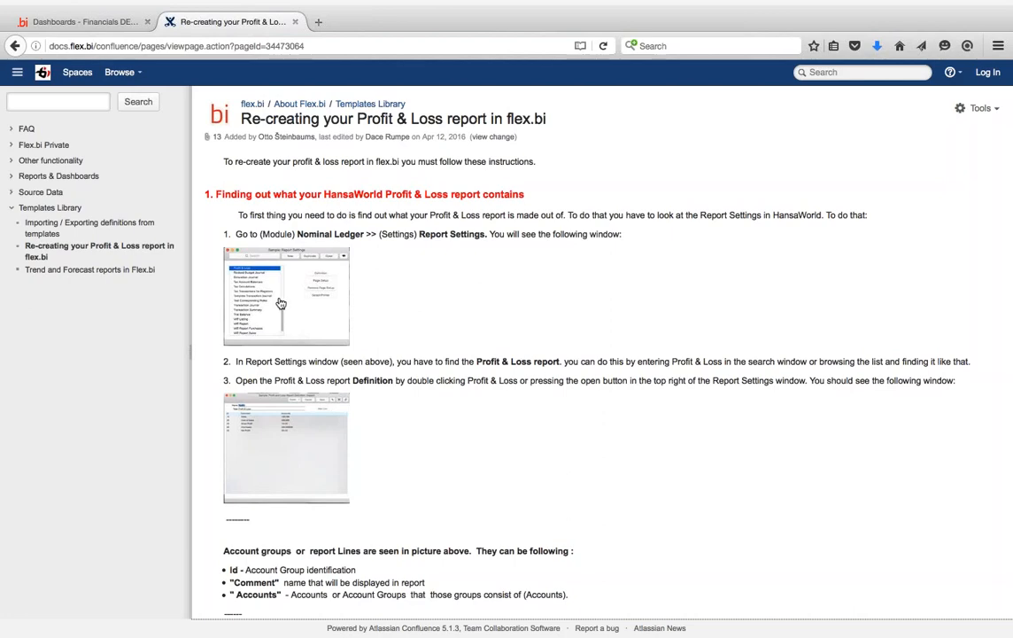
left_click(254, 273)
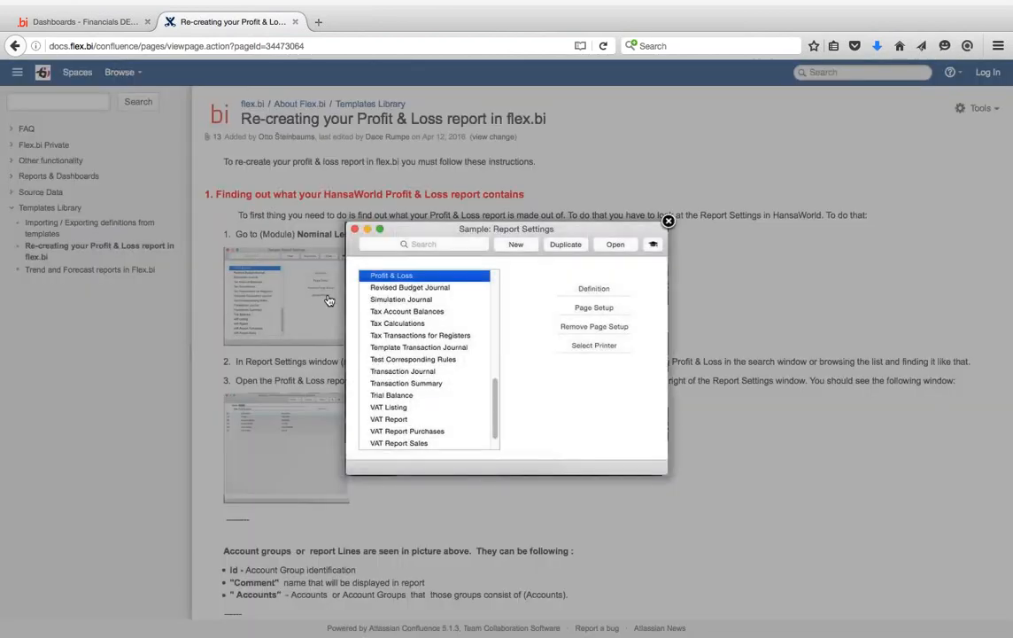
- Close the enlarged Report Settings screenshot preview
left_click(669, 223)
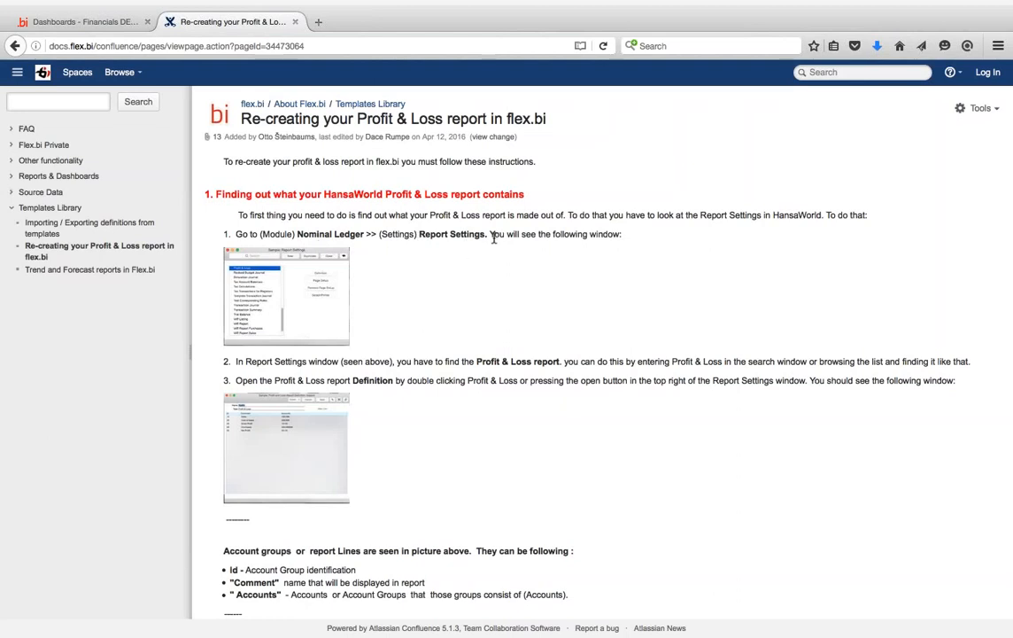
- Switch to Standard ERP and open Nominal Ledger Report Settings by searching 'rep'
key("ctrl+Left")
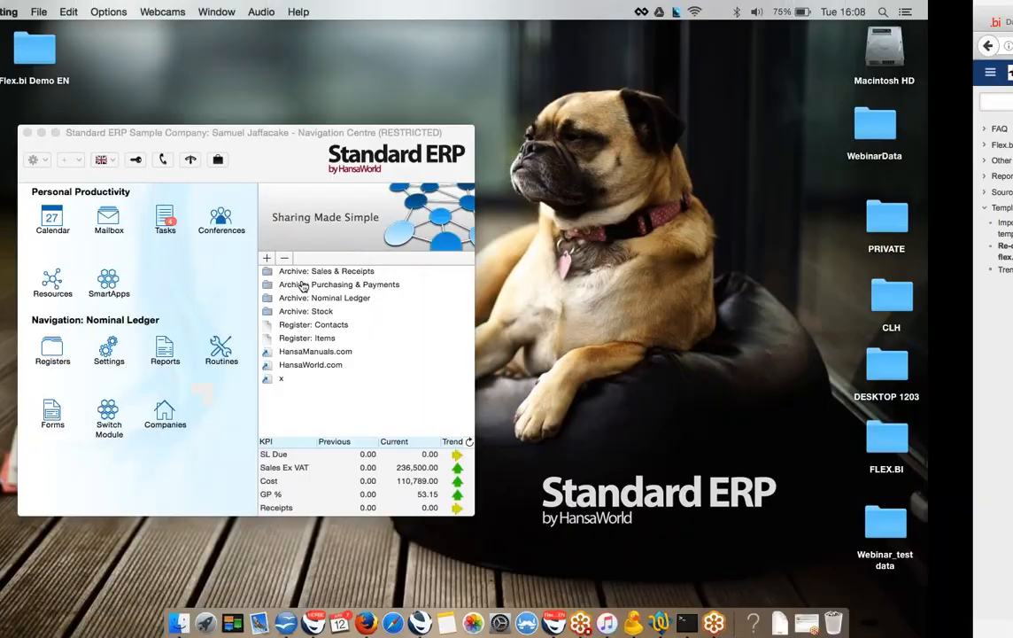
key("super+0")
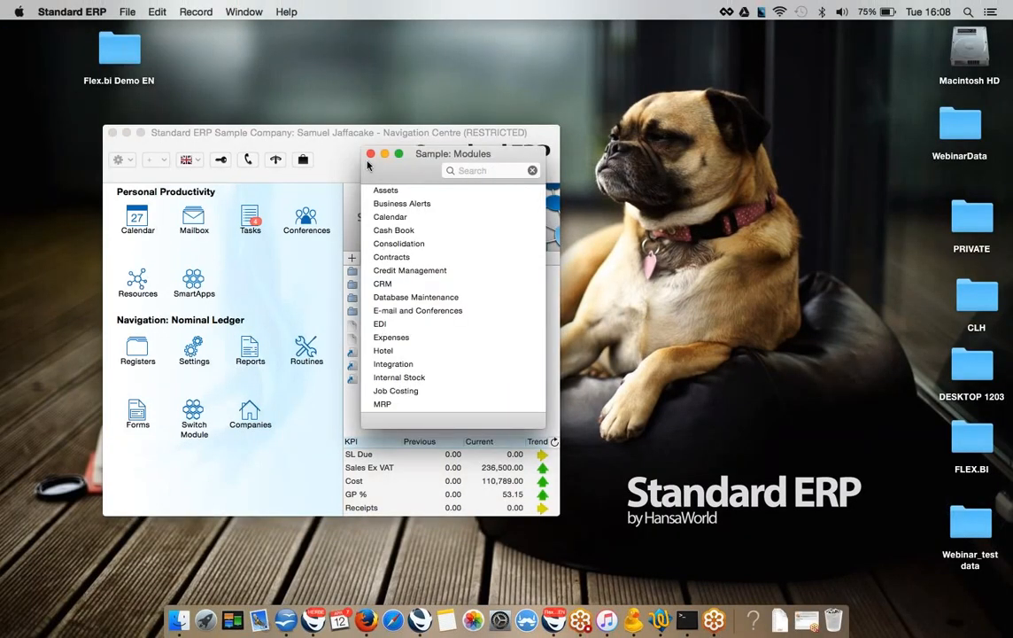
left_click(334, 145)
left_click(189, 352)
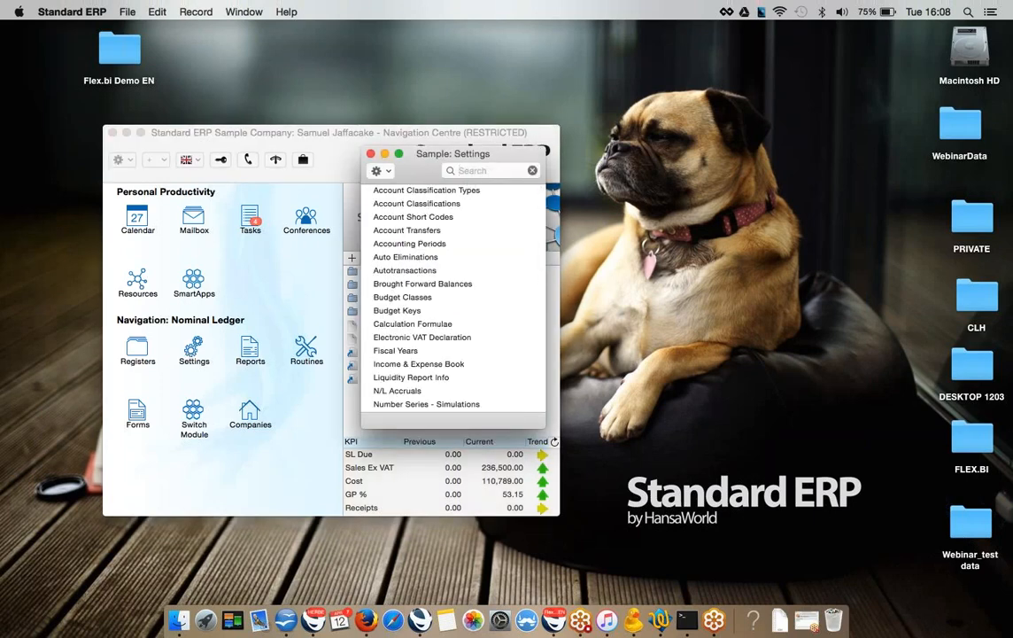
type("de")
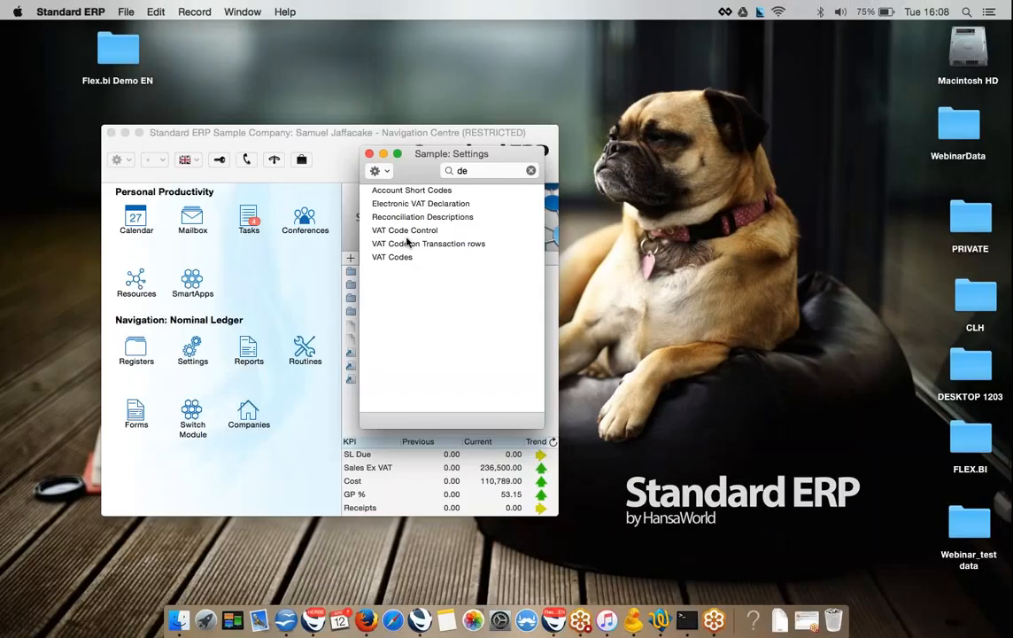
key("BackSpace")
key("BackSpace")
type("rep")
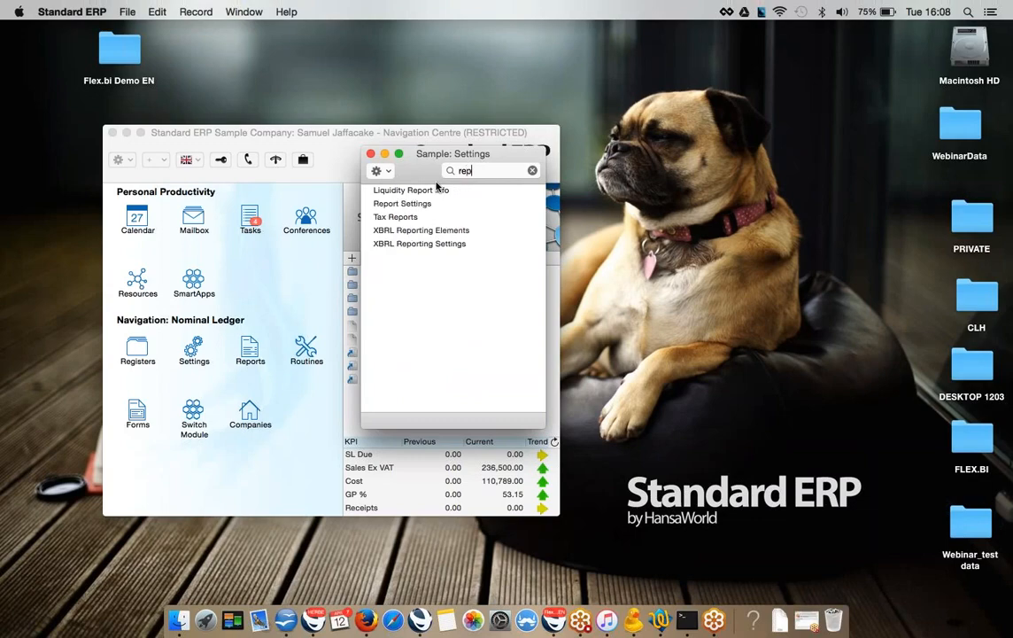
double_click(410, 204)
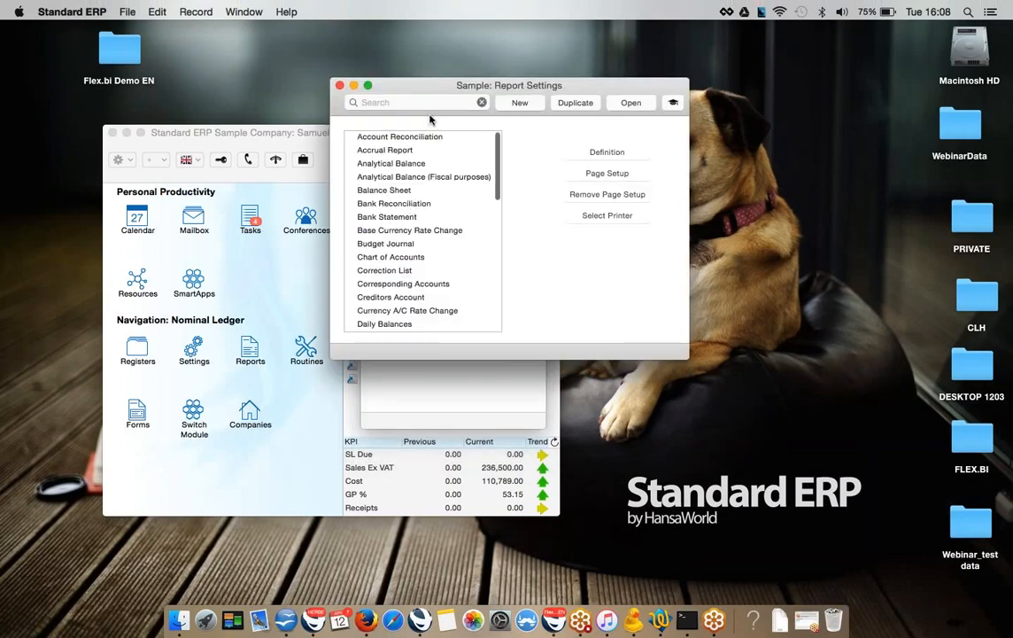
- Select the Balance Sheet report and open its definition
left_click_drag(425, 89, 255, 68)
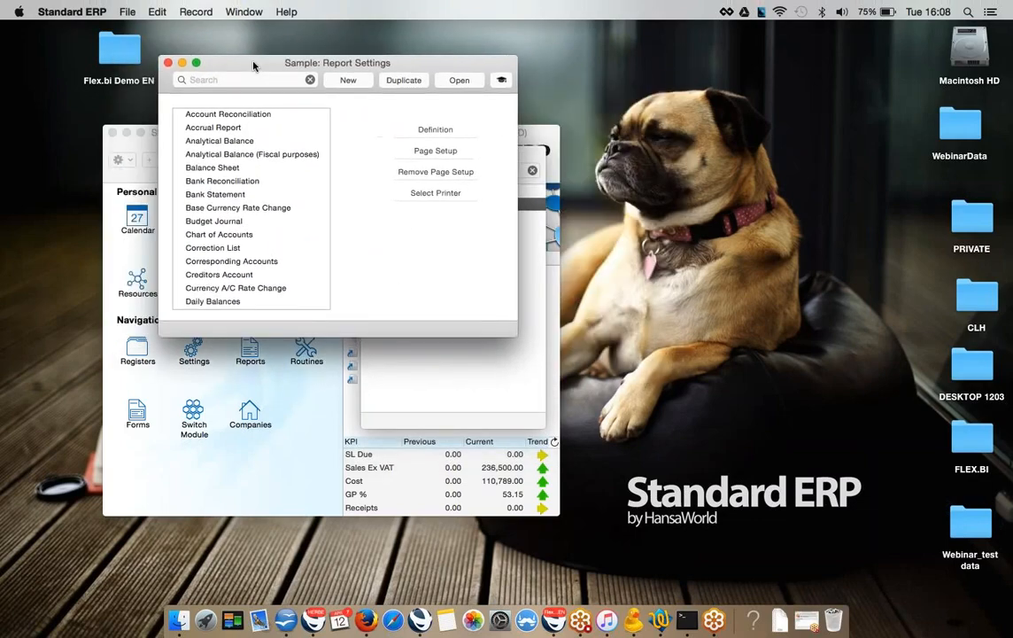
left_click(186, 140)
left_click(233, 208)
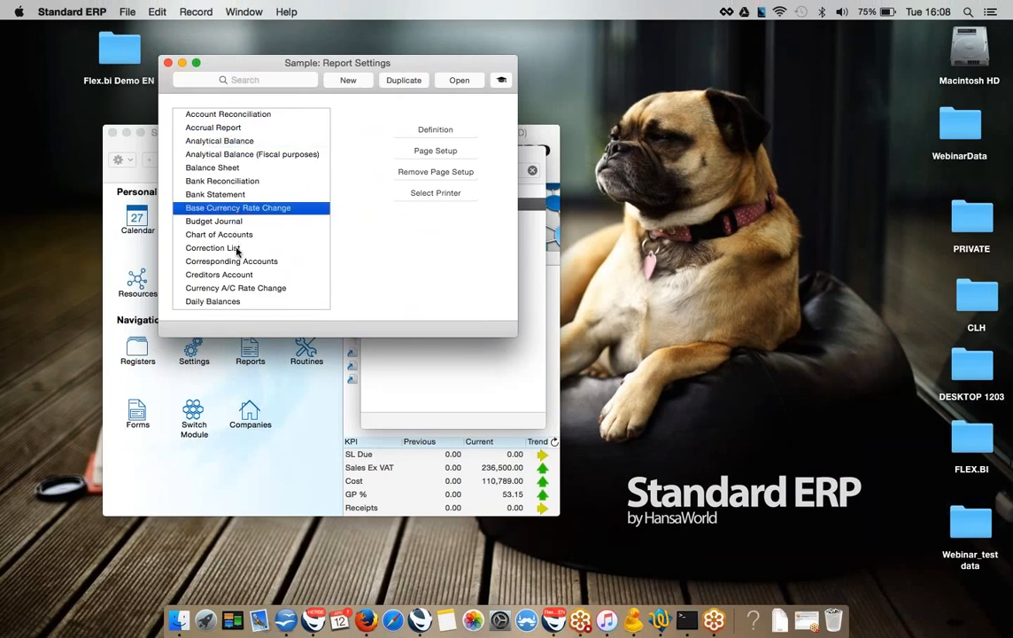
scroll(237, 253, "down", 3)
left_click(199, 112)
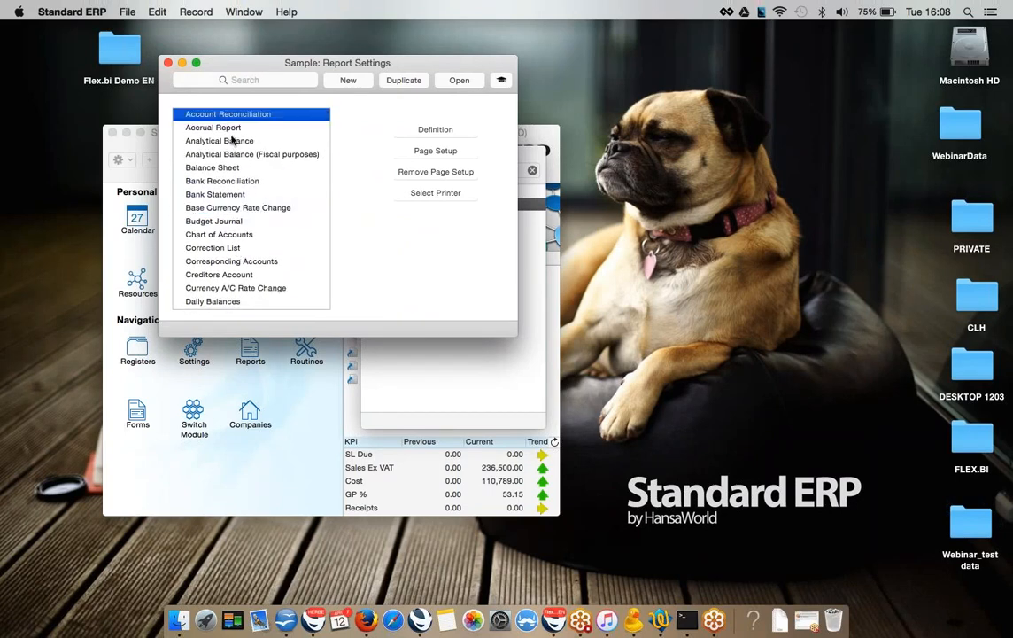
left_click(226, 167)
left_click(437, 130)
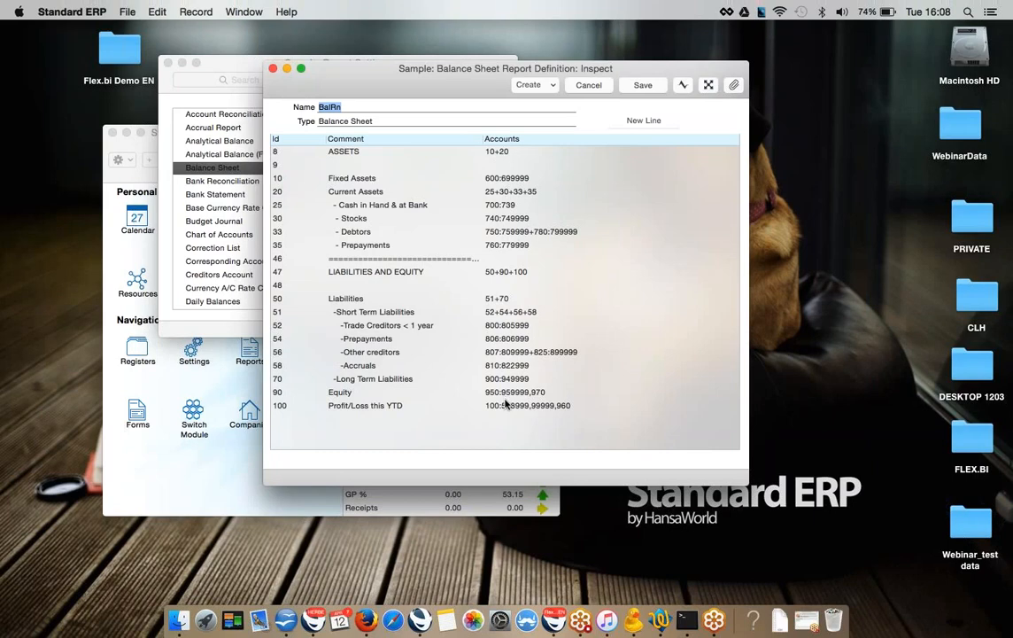
- Move the Balance Sheet definition aside to review it, then close it unchanged
left_click_drag(433, 85, 367, 135)
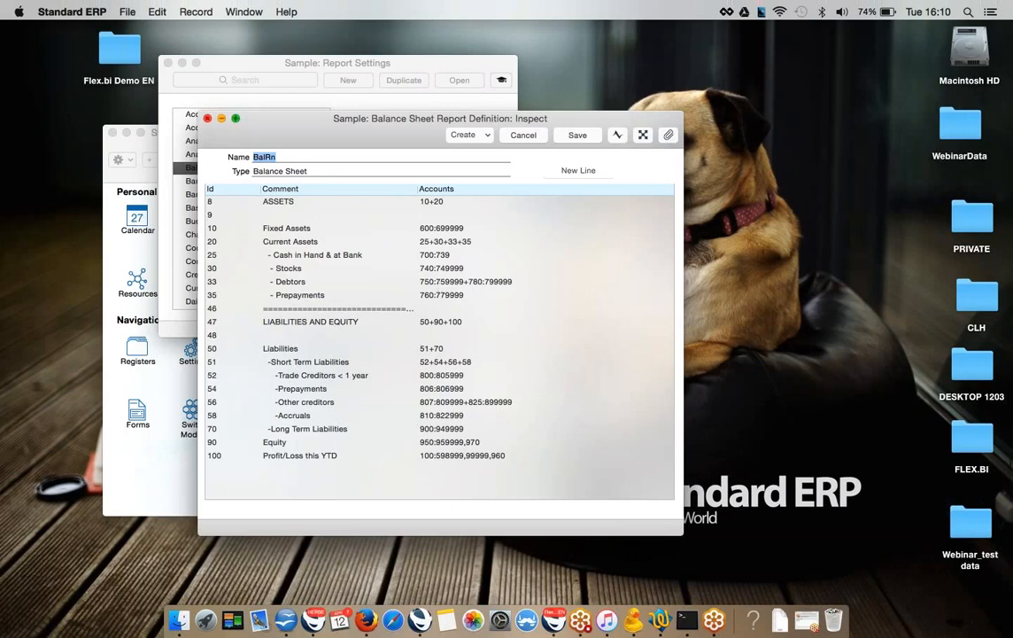
left_click(207, 117)
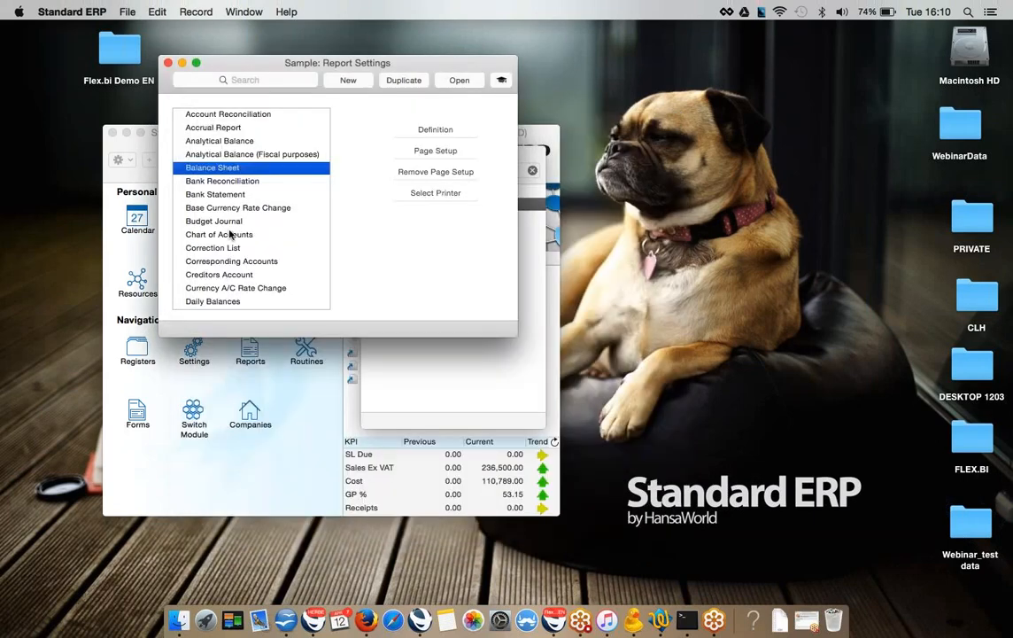
- Find 'prof' in Report Settings and open the Profit & Loss definition, positioned for review
left_click(229, 79)
type("pro")
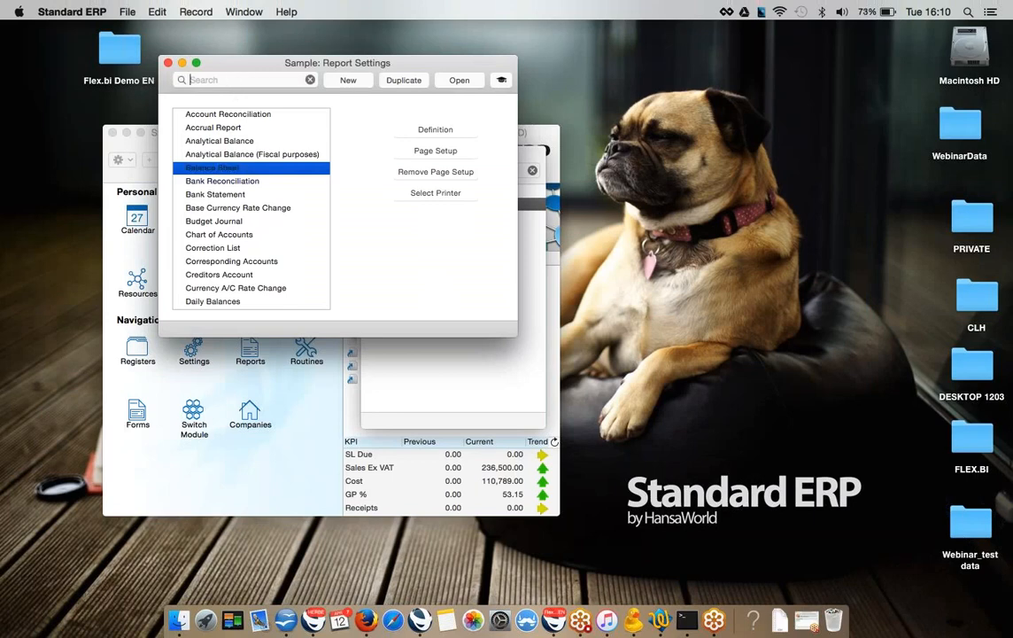
type("f")
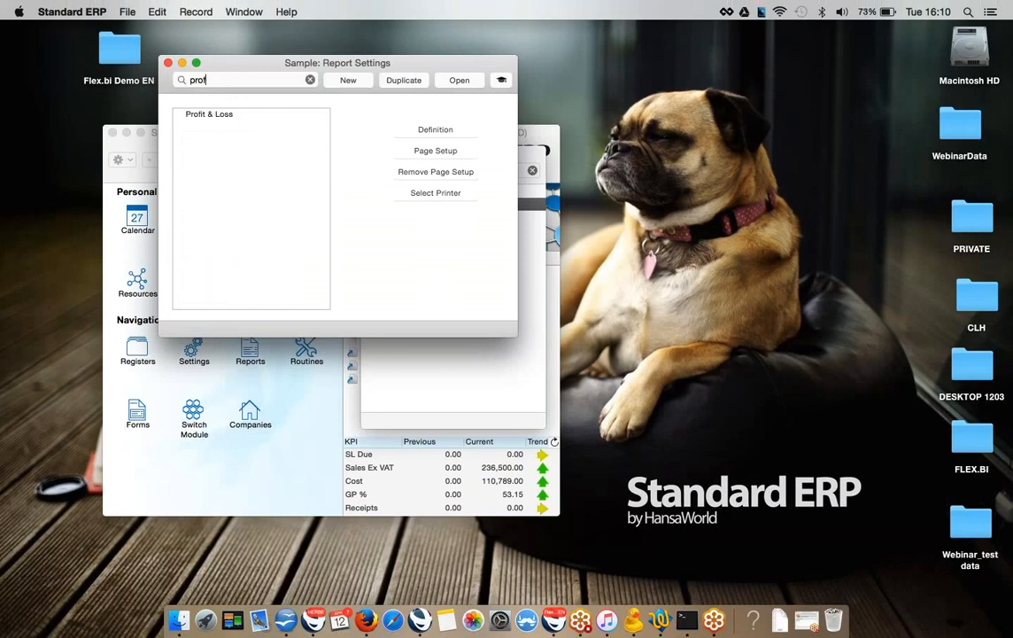
left_click(177, 112)
left_click(429, 131)
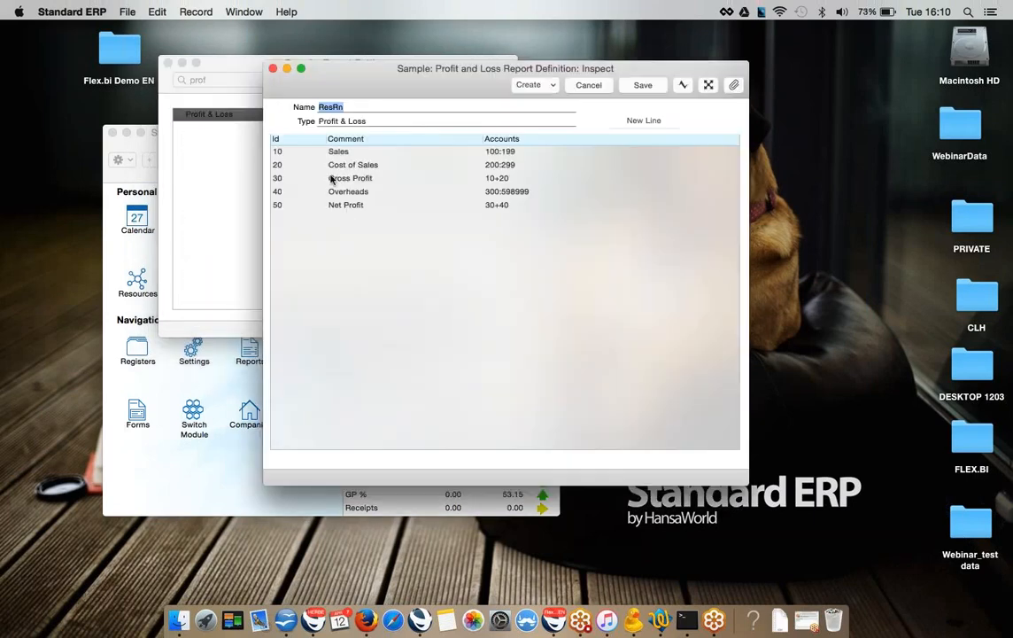
left_click_drag(327, 85, 305, 122)
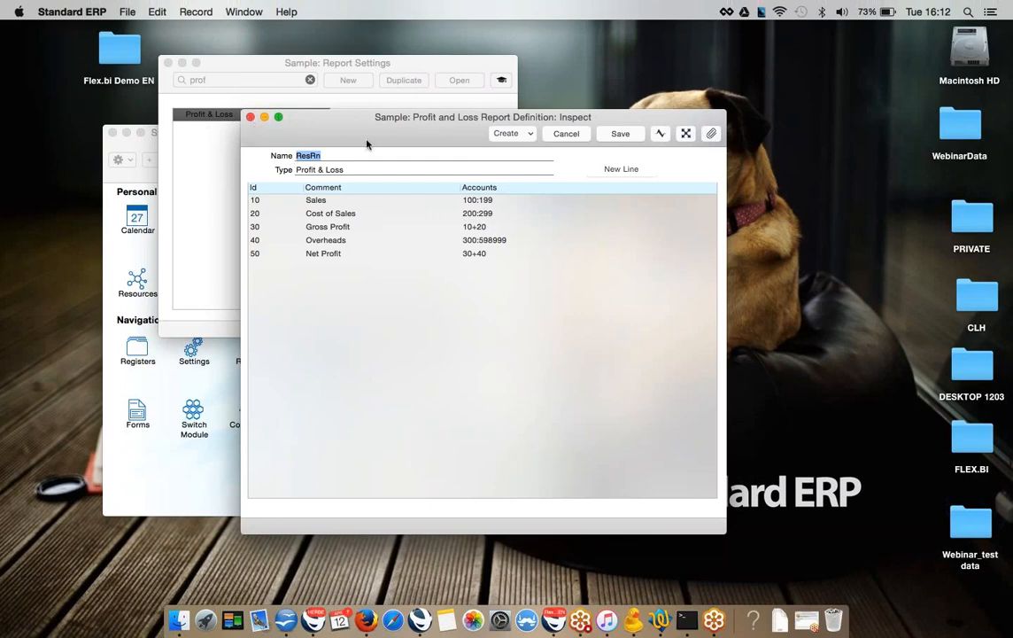
left_click_drag(375, 136, 303, 178)
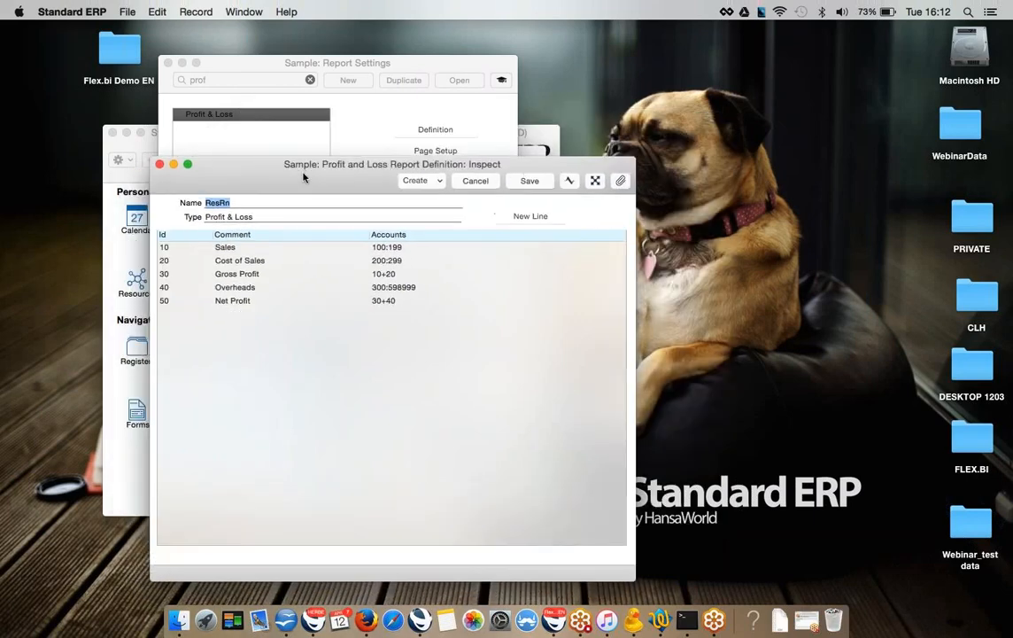
- Return to the Firefox guide, scroll through it and close an enlarged screenshot
key("ctrl+Right")
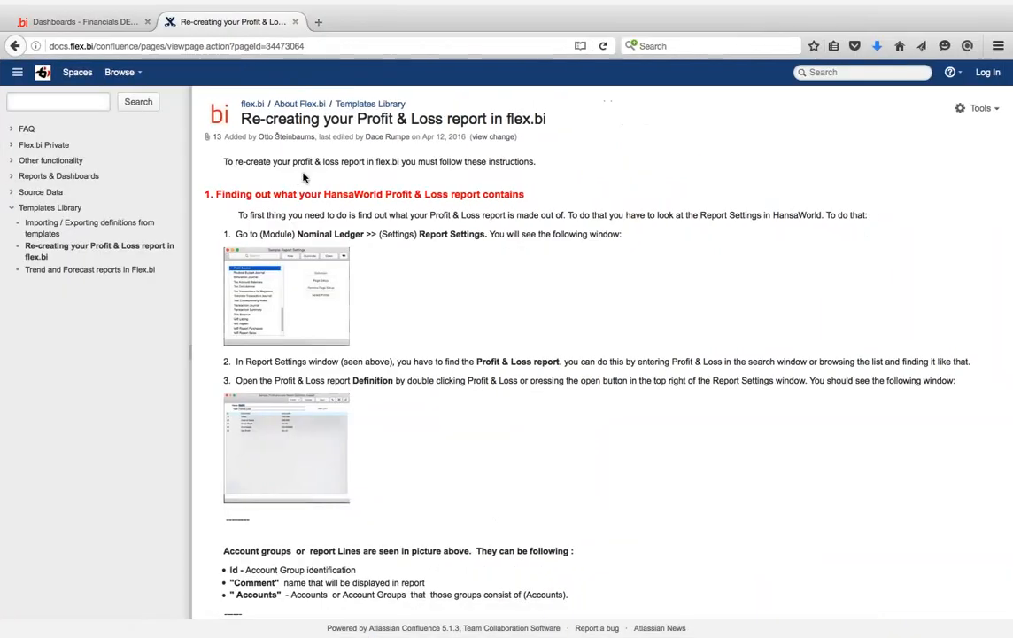
scroll(337, 239, "down", 5)
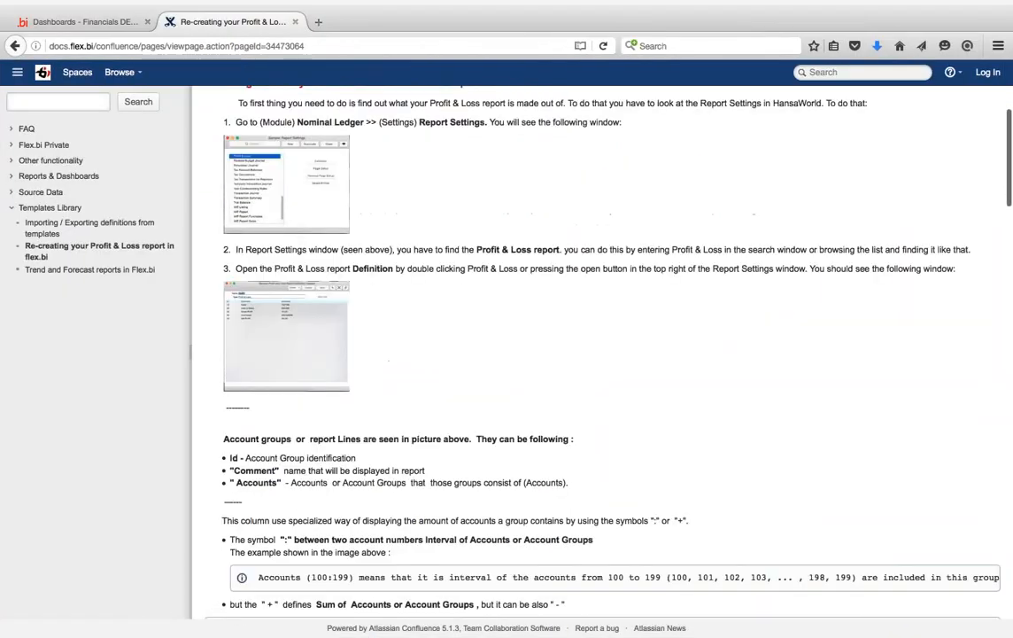
scroll(358, 285, "down", 2)
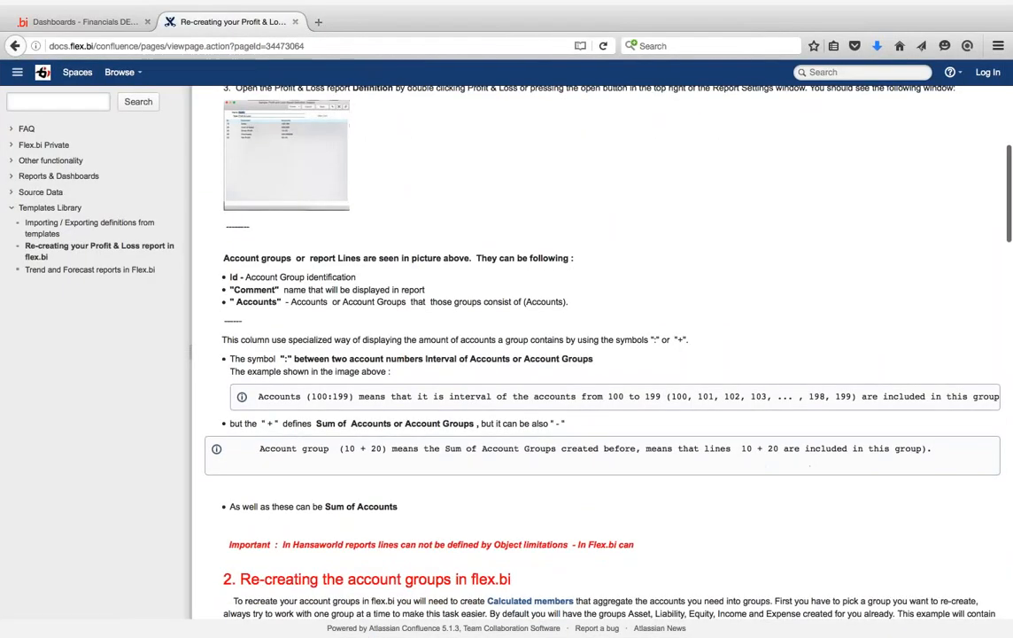
scroll(602, 354, "down", 2)
scroll(594, 354, "up", 2)
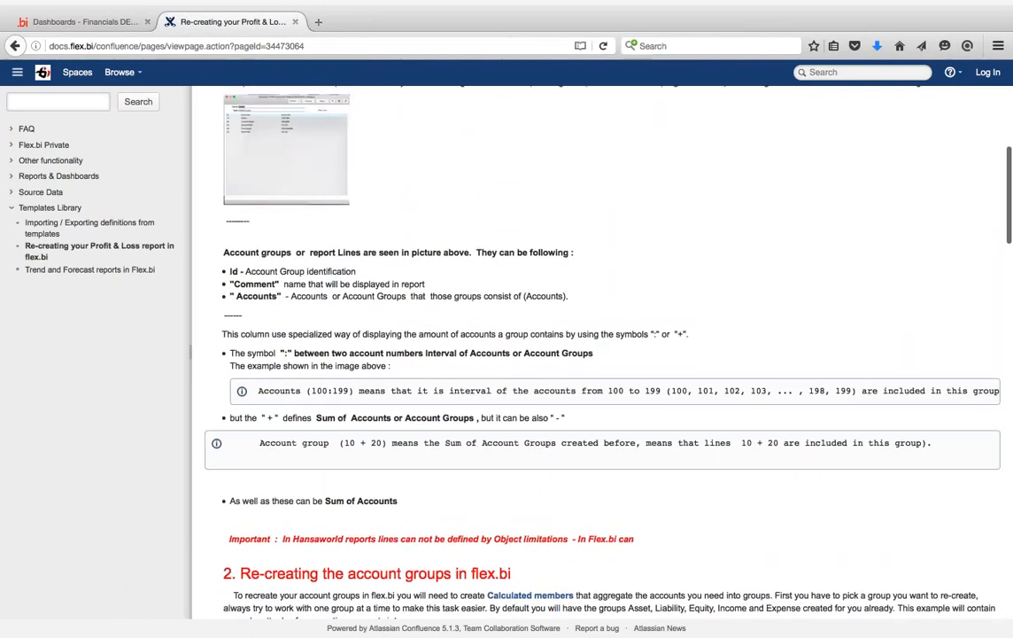
scroll(257, 274, "down", 1)
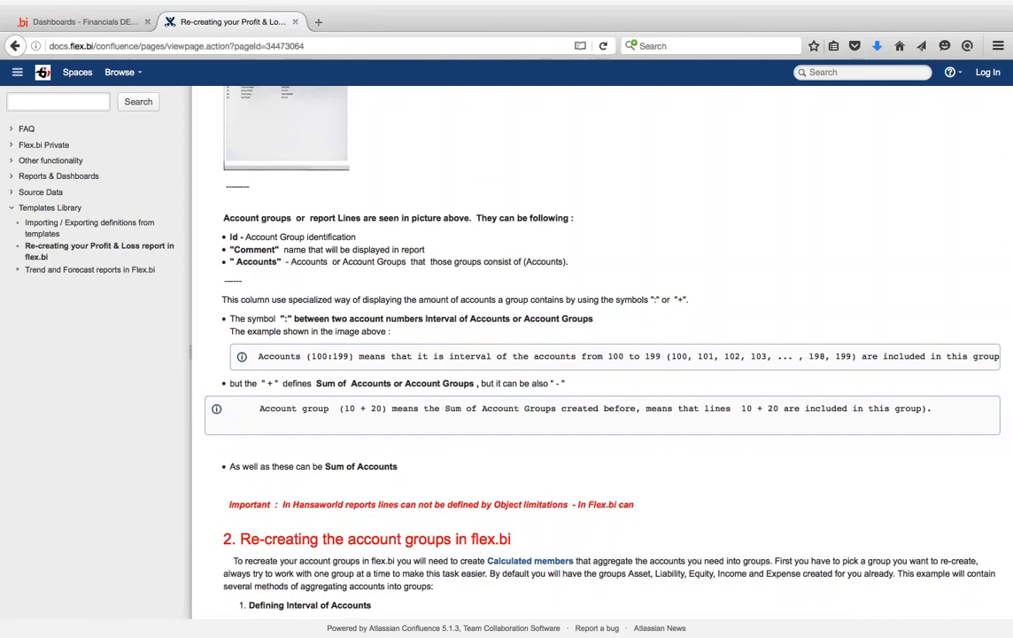
scroll(506, 348, "up", 3)
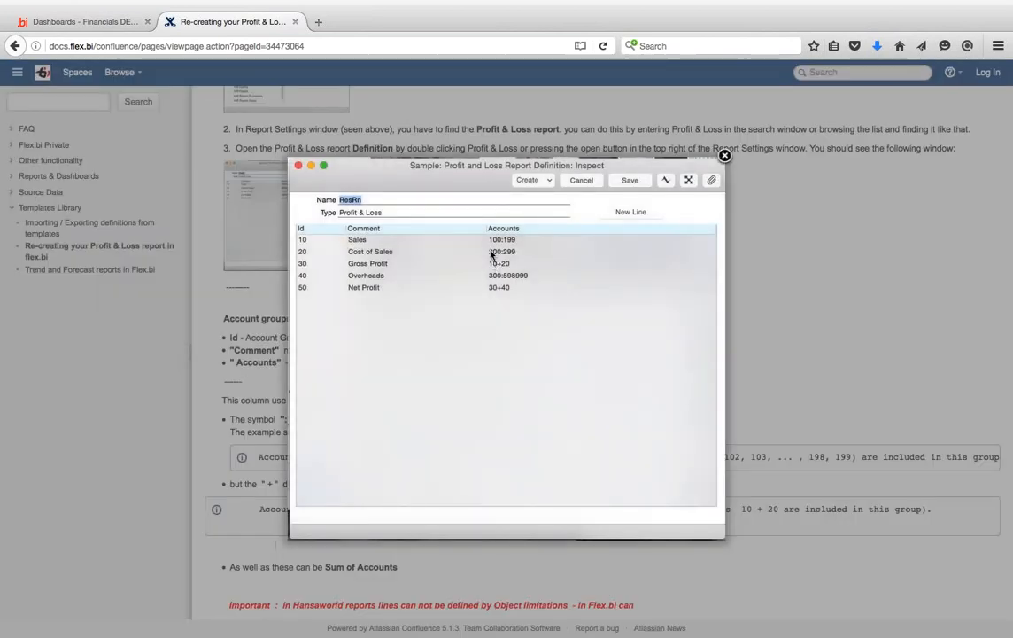
left_click(724, 155)
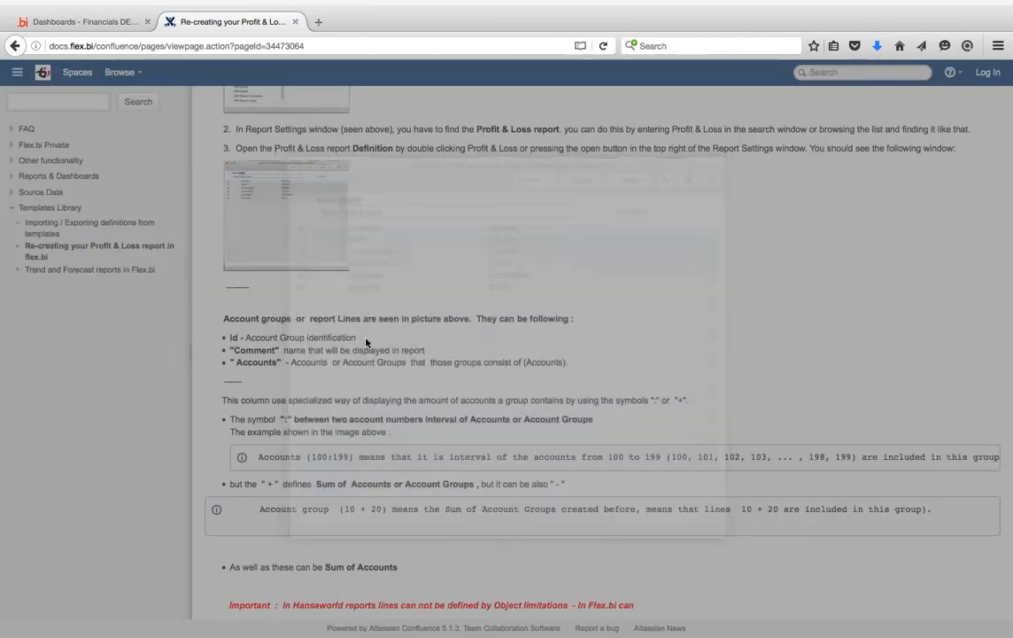
- Scroll to section 2 on re-creating account groups as calculated members with account intervals
scroll(366, 342, "down", 5)
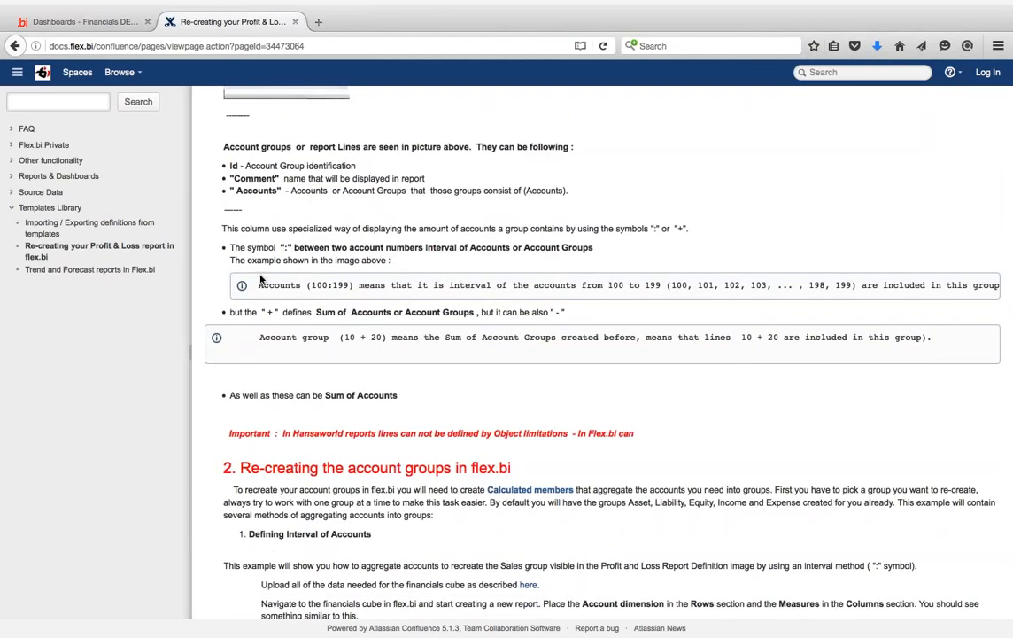
scroll(259, 280, "down", 2)
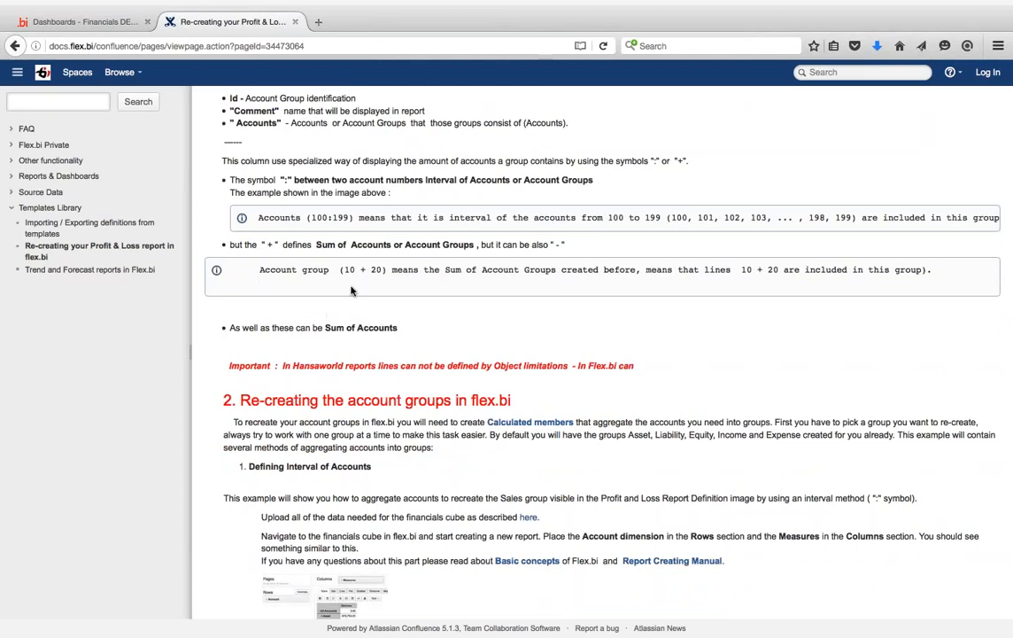
scroll(351, 290, "down", 2)
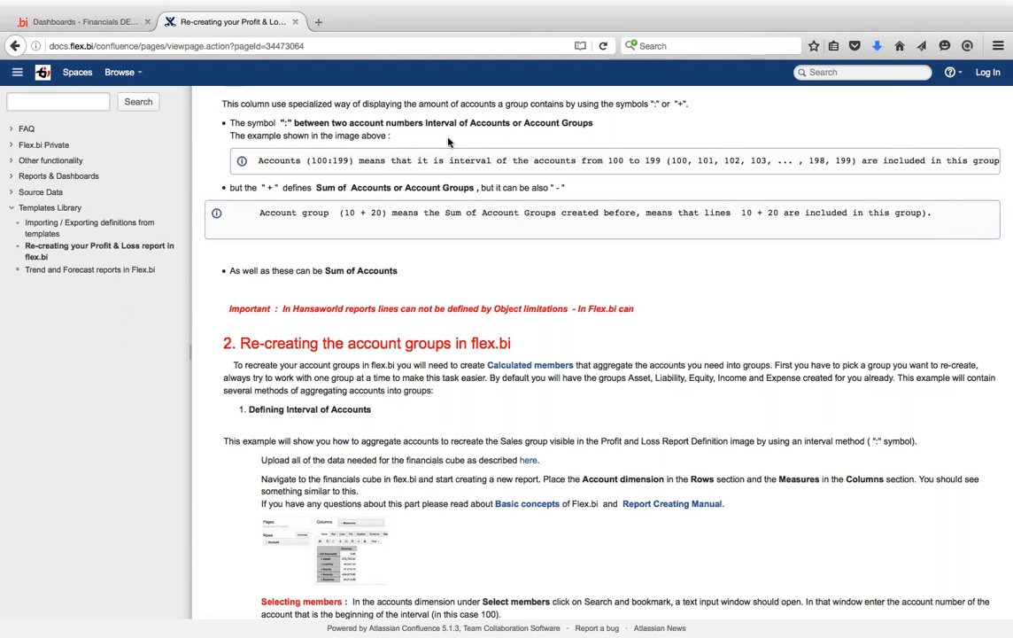
scroll(448, 142, "up", 2)
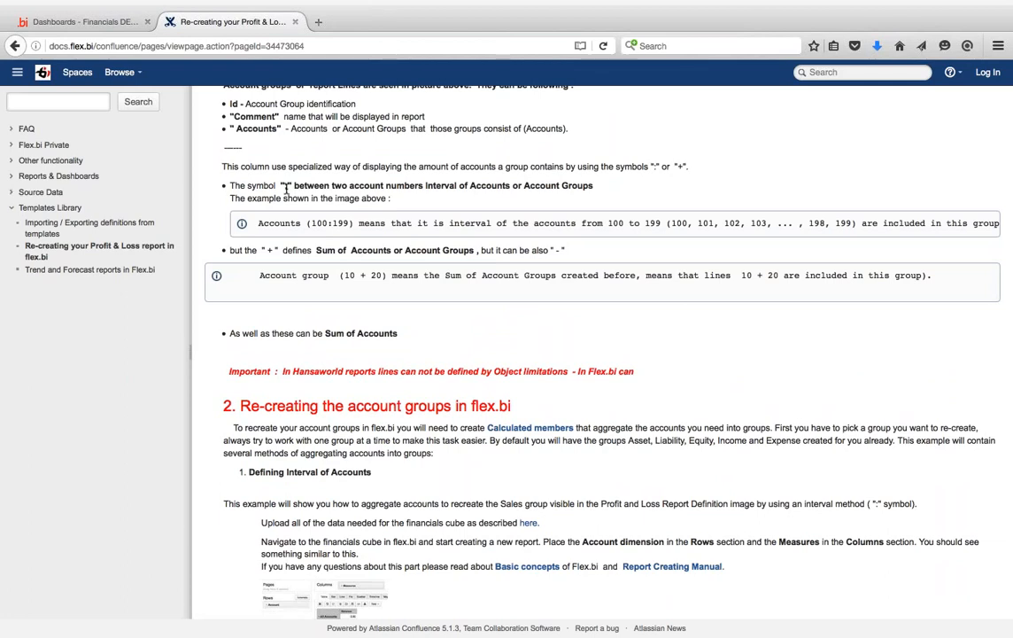
scroll(766, 254, "down", 5)
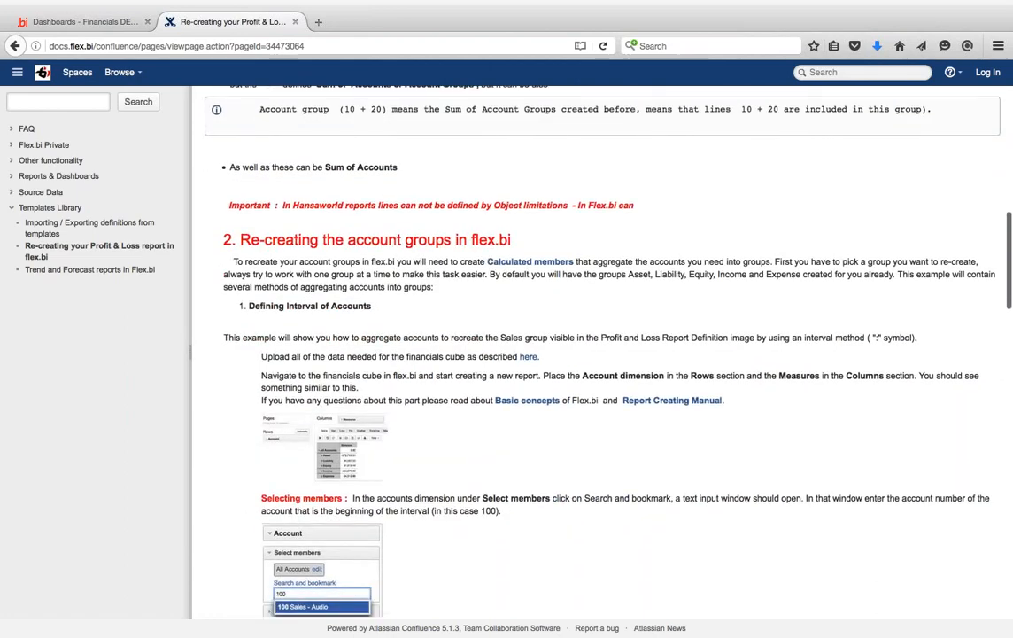
scroll(765, 255, "down", 2)
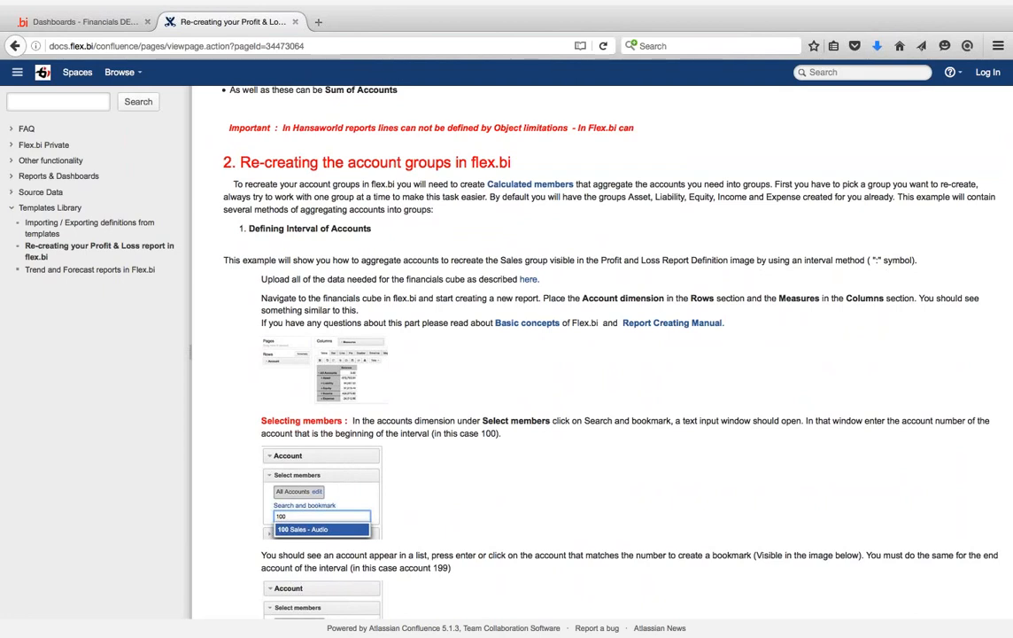
- From the flex.bi home page, start a new HansaWorld Financials analysis in the Webinar Test account
left_click(112, 25)
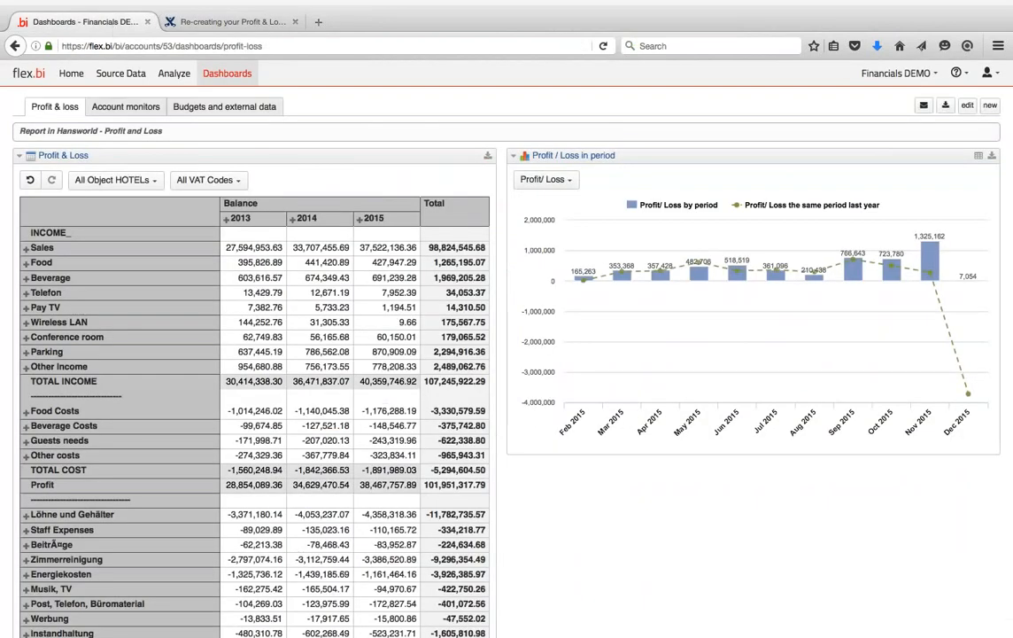
left_click(71, 78)
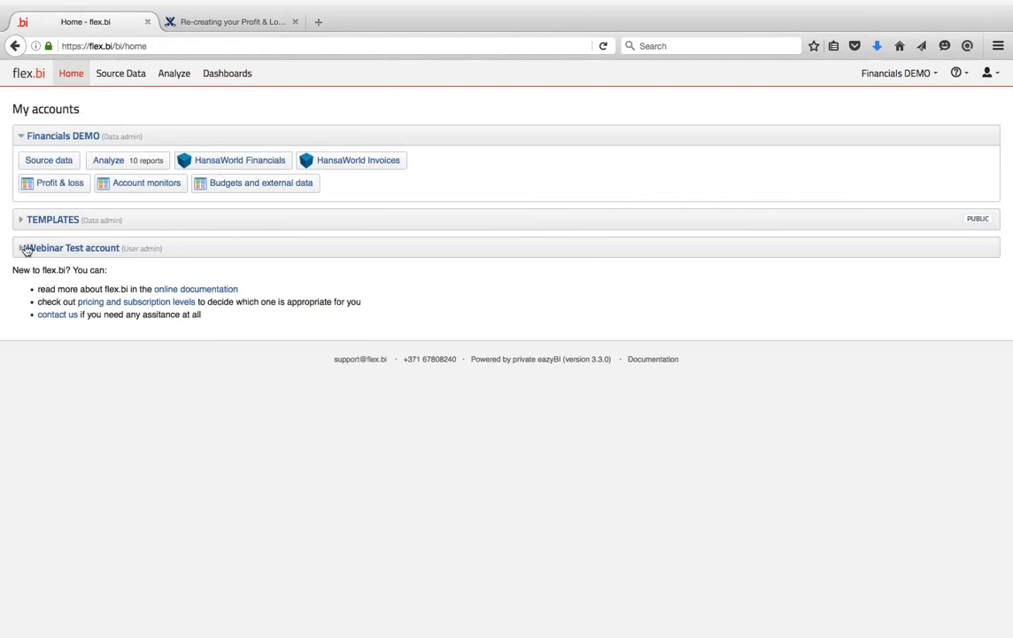
left_click(21, 134)
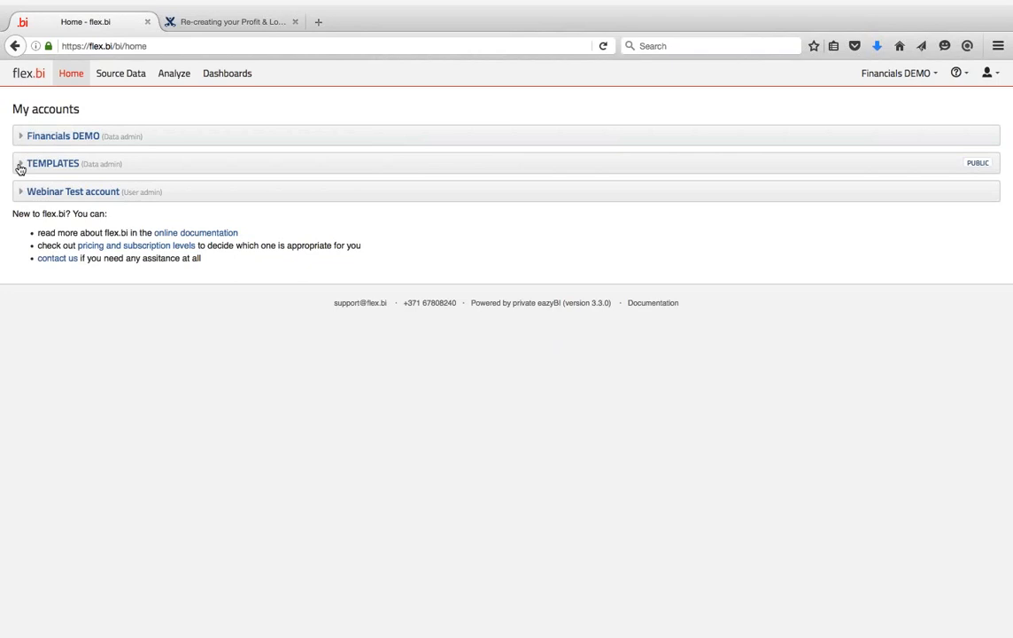
left_click(20, 192)
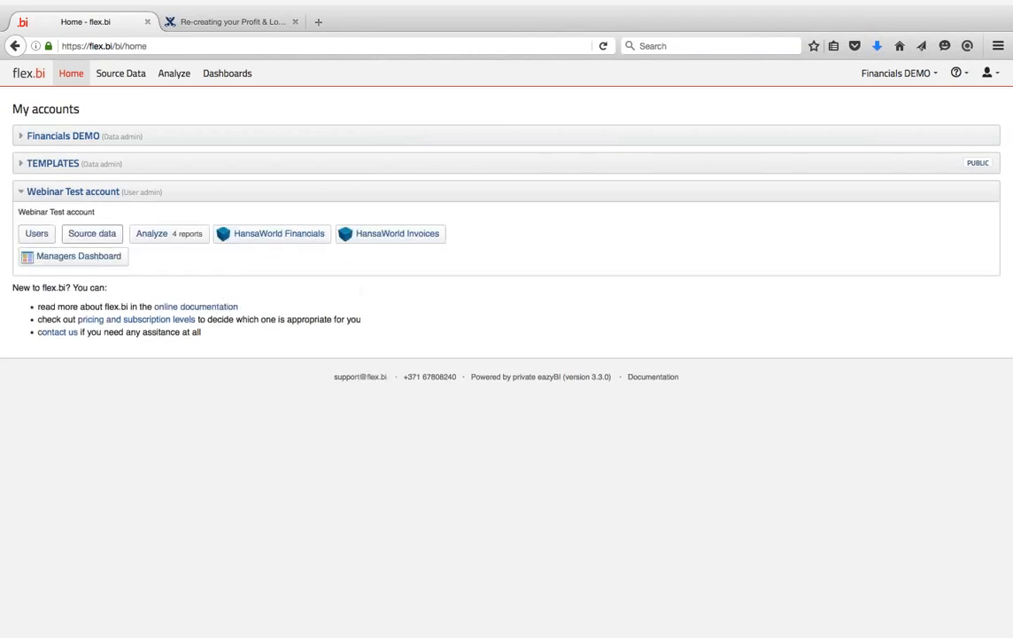
left_click(152, 234)
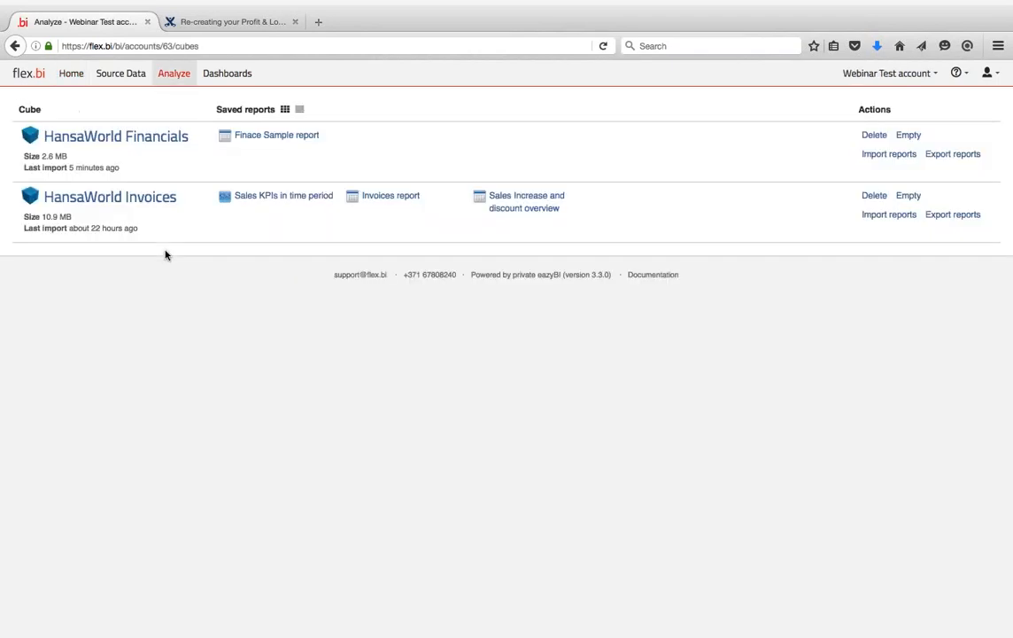
left_click(142, 133)
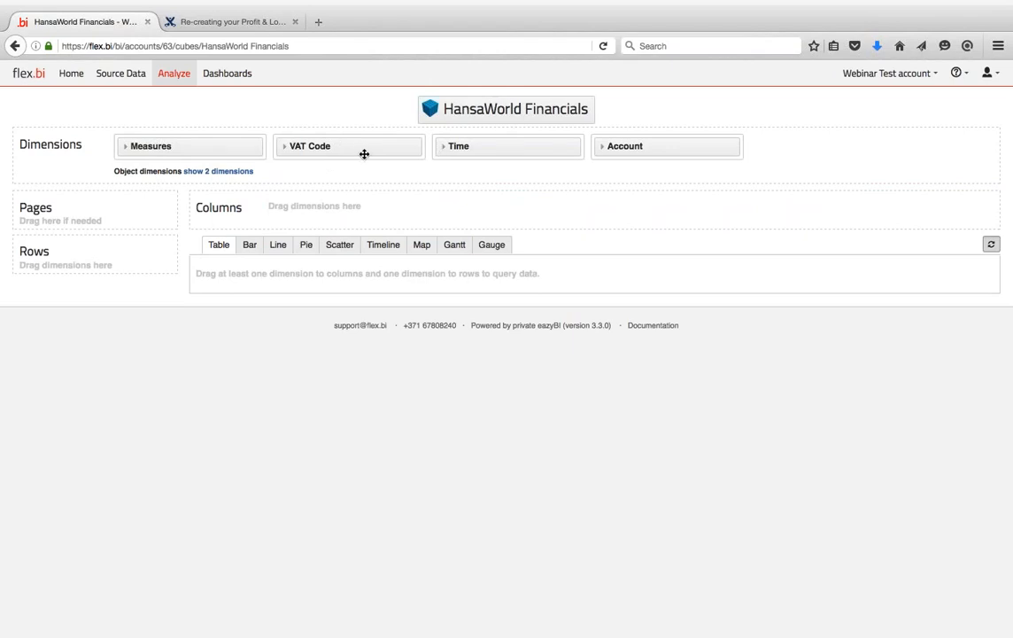
- Place the Account dimension in the report rows
left_click(124, 149)
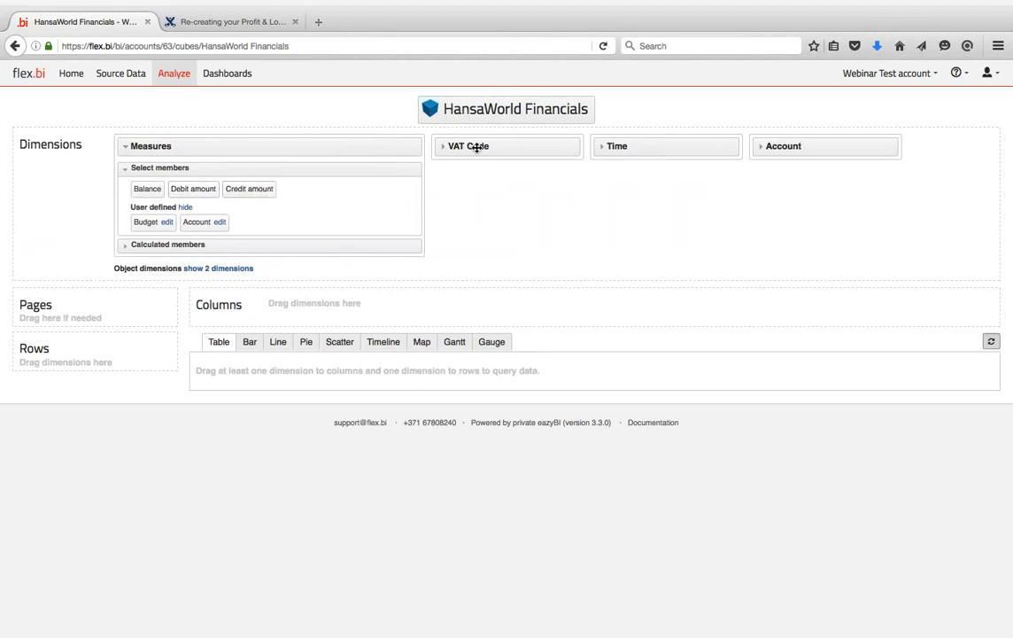
left_click(446, 147)
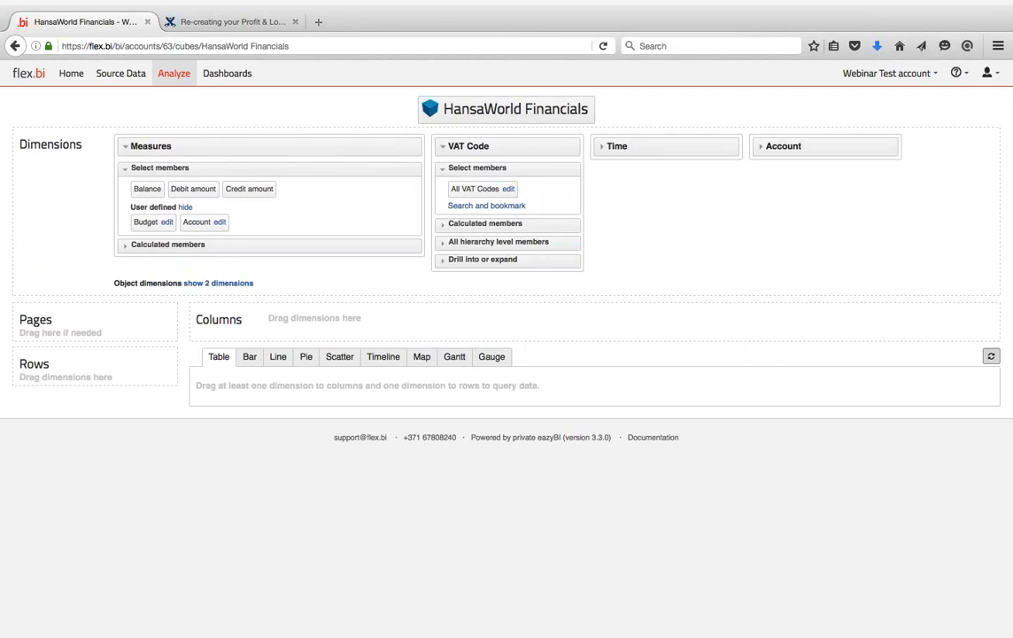
left_click(446, 147)
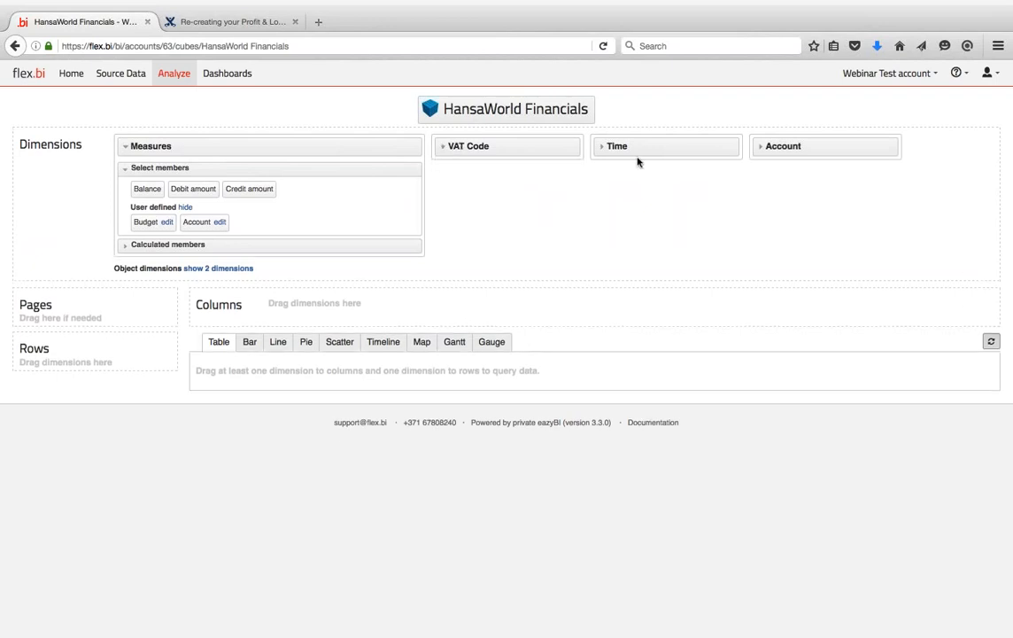
left_click(761, 148)
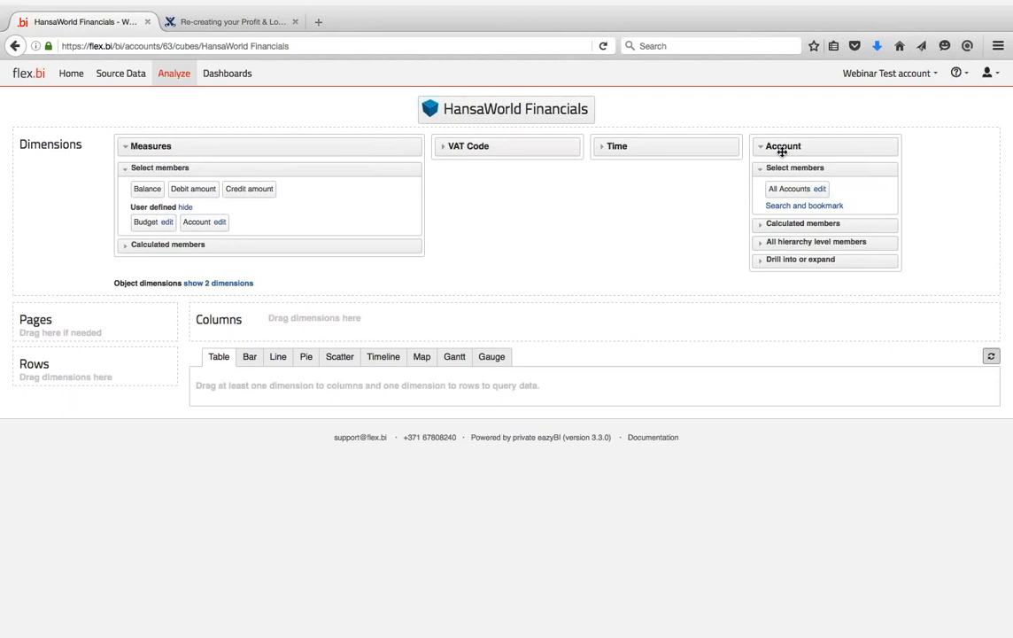
left_click_drag(782, 151, 58, 368)
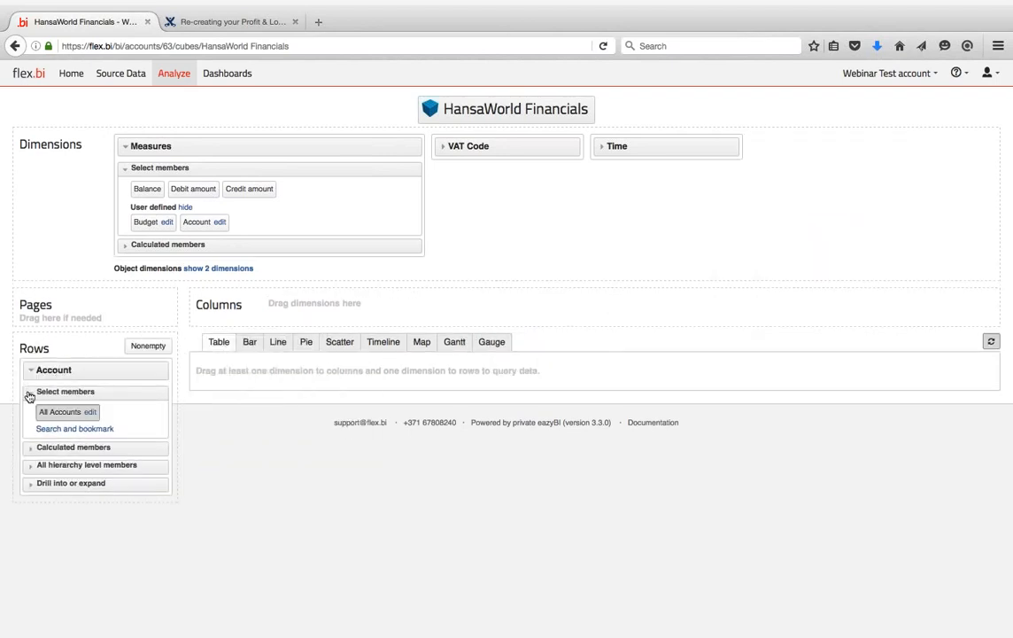
left_click(29, 392)
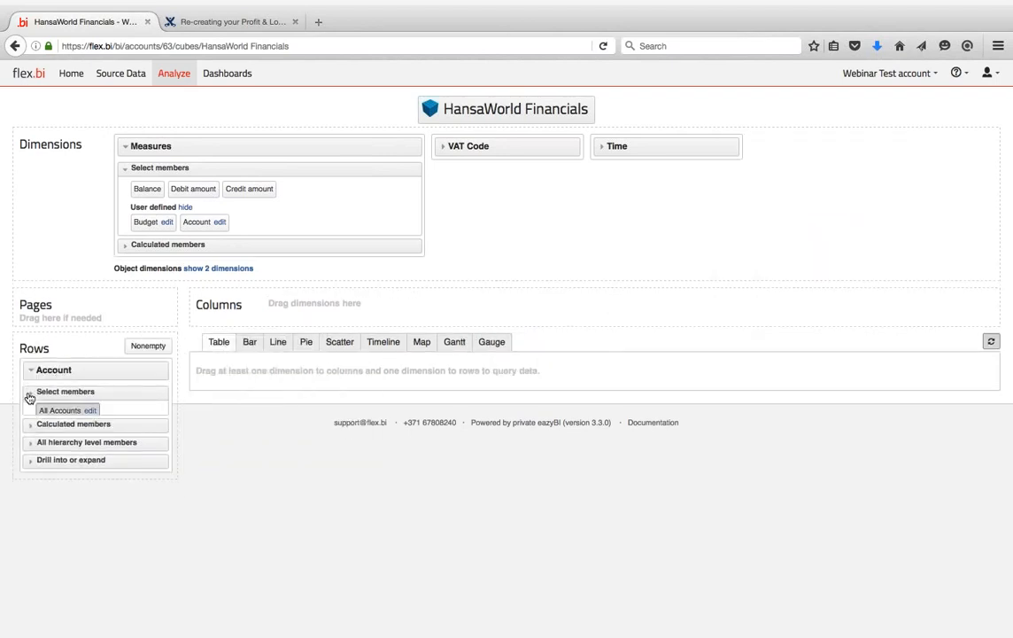
- Add Balance, Debit amount and Credit amount columns and expand All Accounts into its groups
left_click(148, 190)
left_click(341, 255)
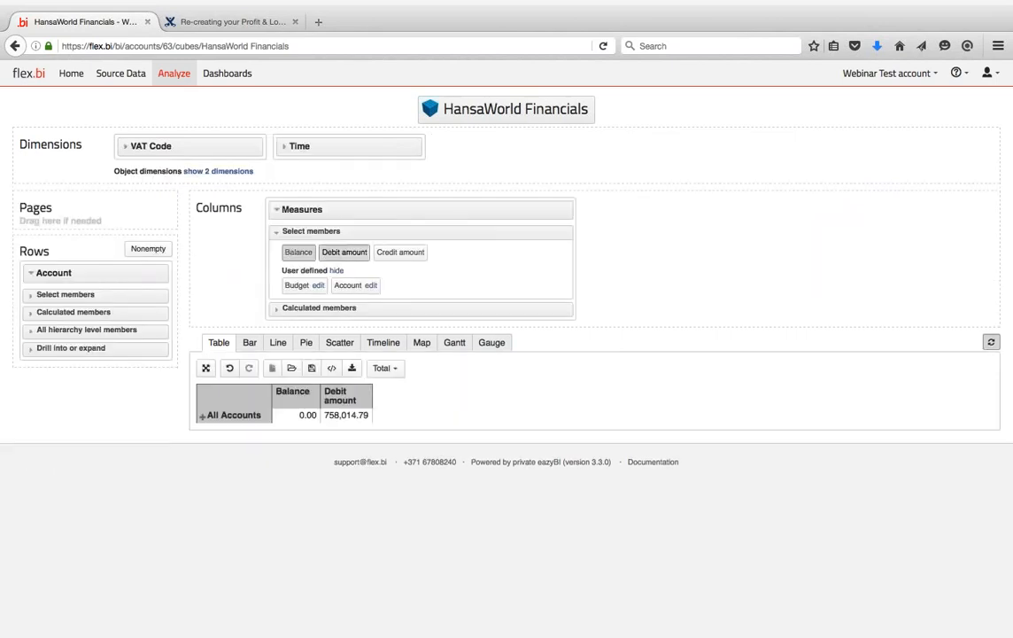
left_click(401, 252)
left_click(202, 415)
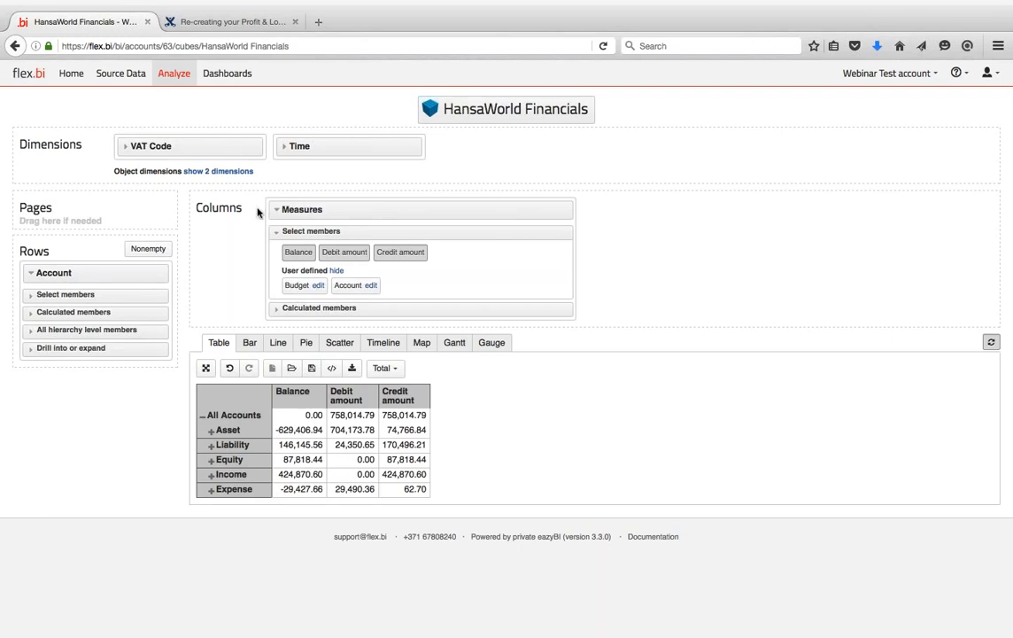
mouse_move(324, 209)
left_mouse_down()
mouse_move(133, 258)
mouse_move(99, 281)
mouse_move(96, 269)
mouse_move(327, 210)
left_mouse_up()
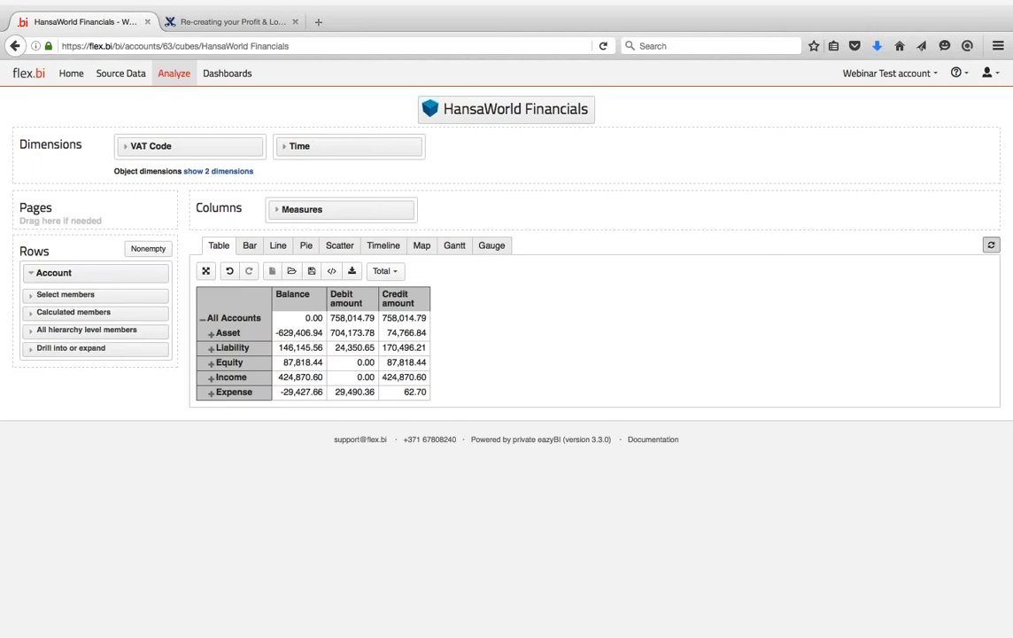
left_click(181, 22)
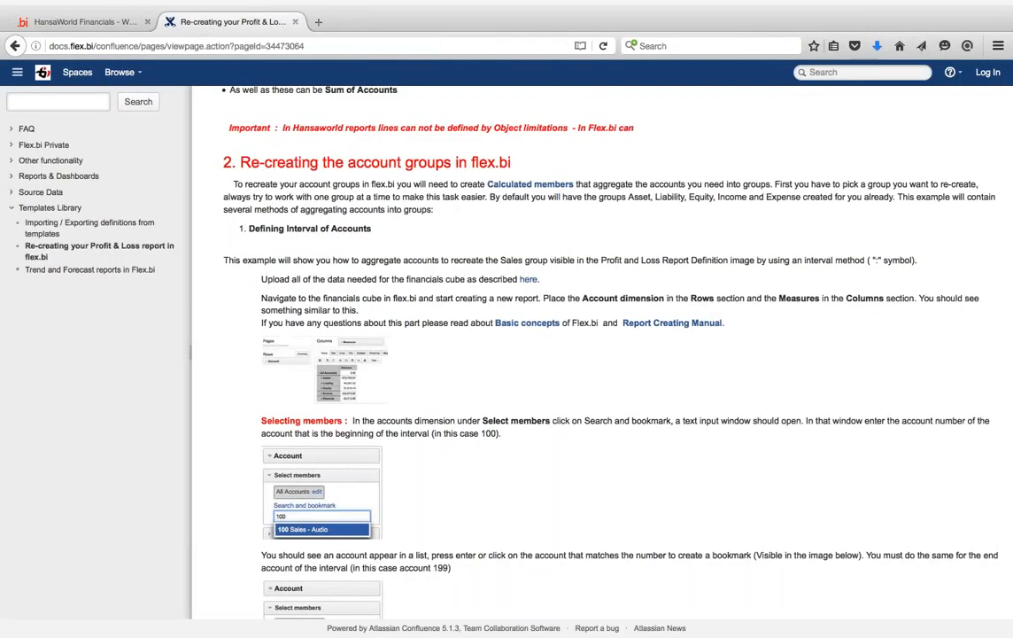
right_click(523, 328)
key("Escape")
left_click(104, 24)
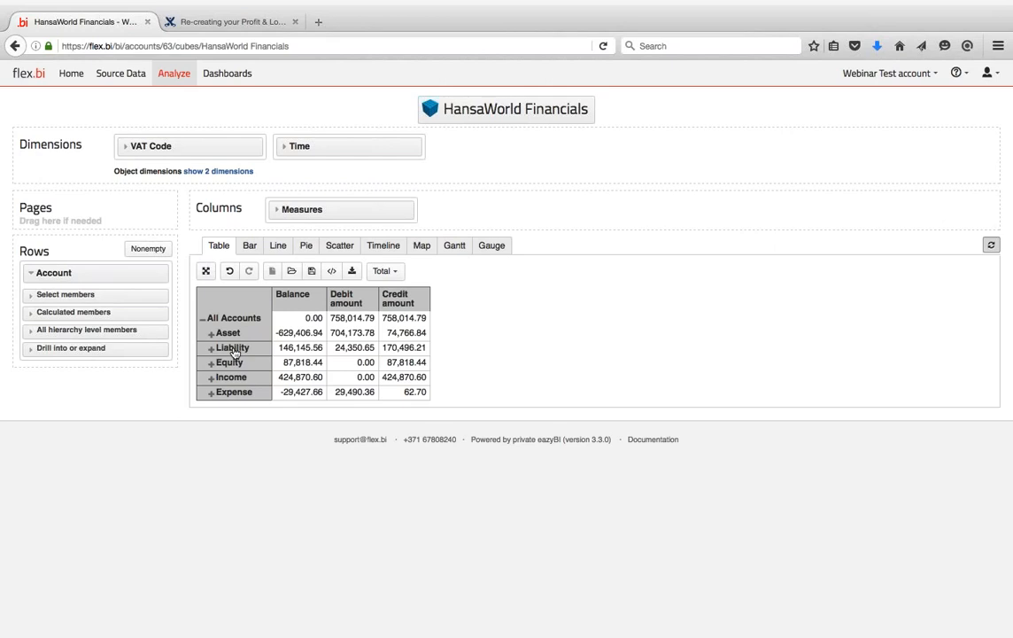
- Expand the Account hierarchy levels and the Measures calculated and selectable member lists
left_click(31, 331)
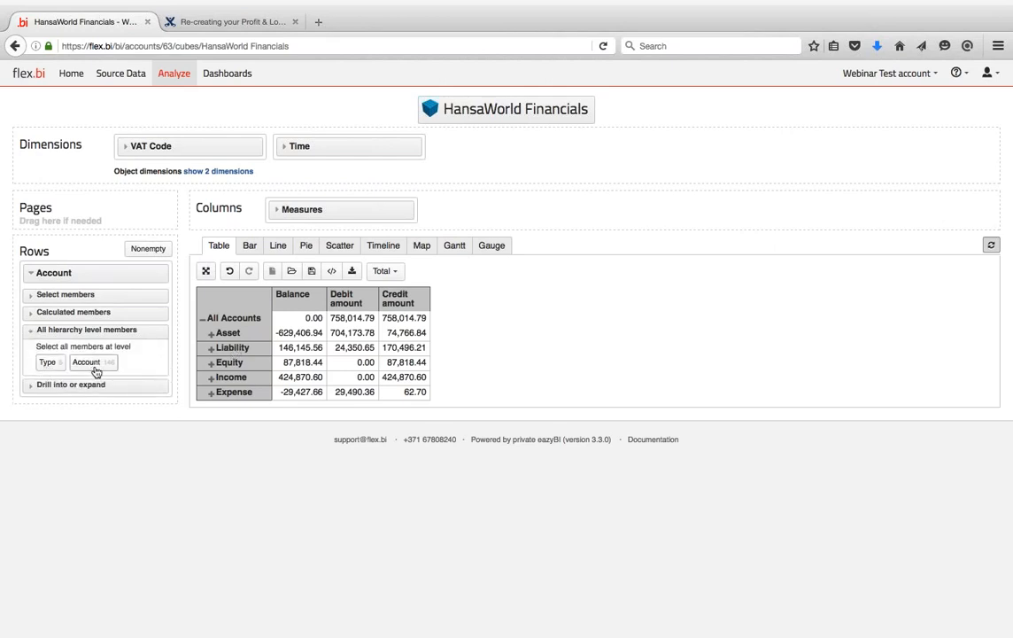
left_click(280, 210)
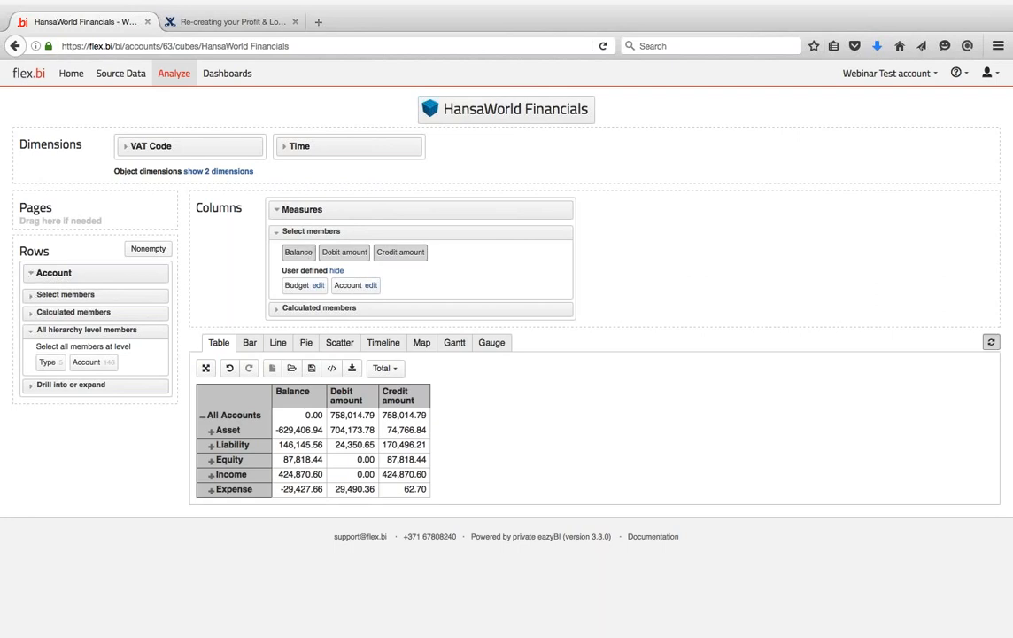
left_click(285, 307)
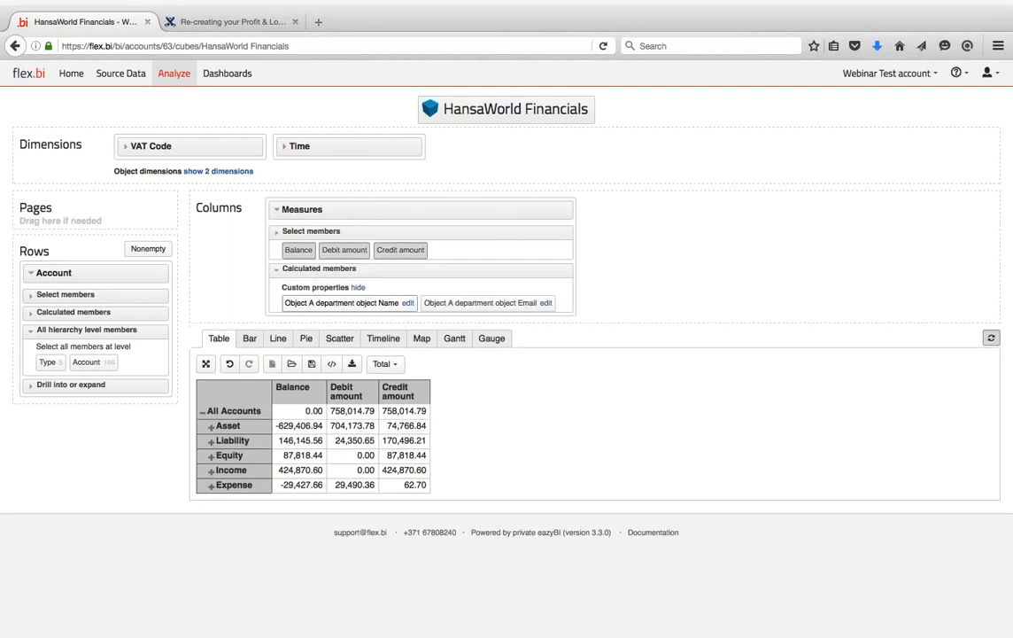
left_click(280, 232)
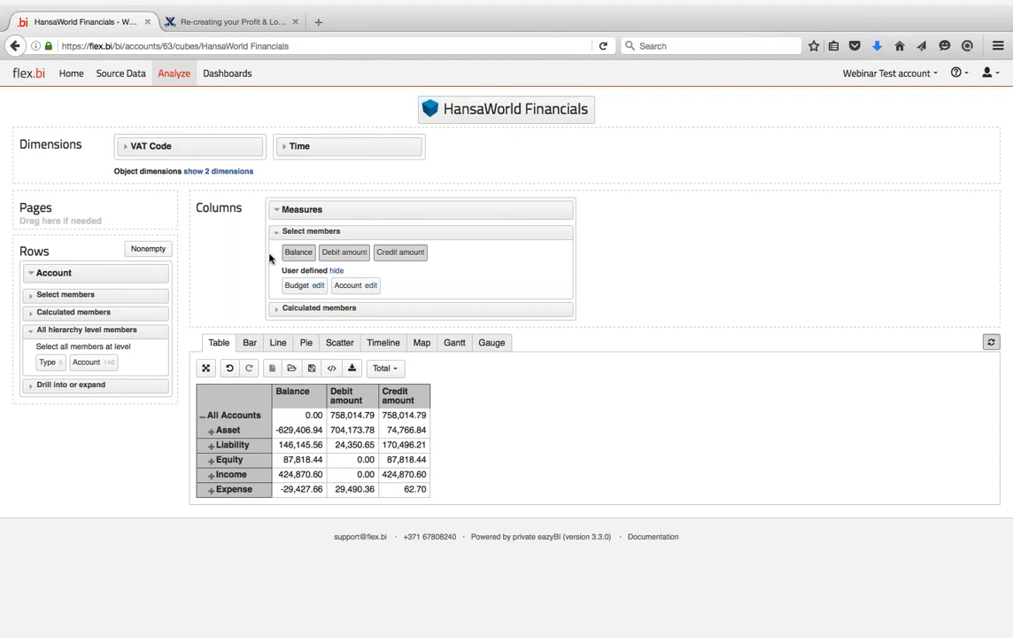
left_click(30, 273)
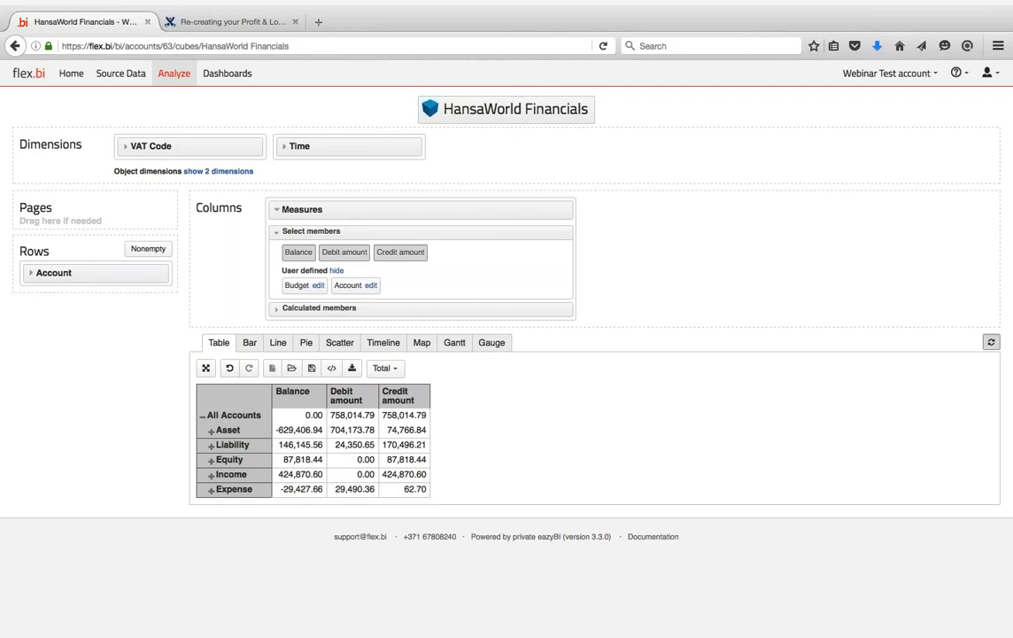
left_click(30, 272)
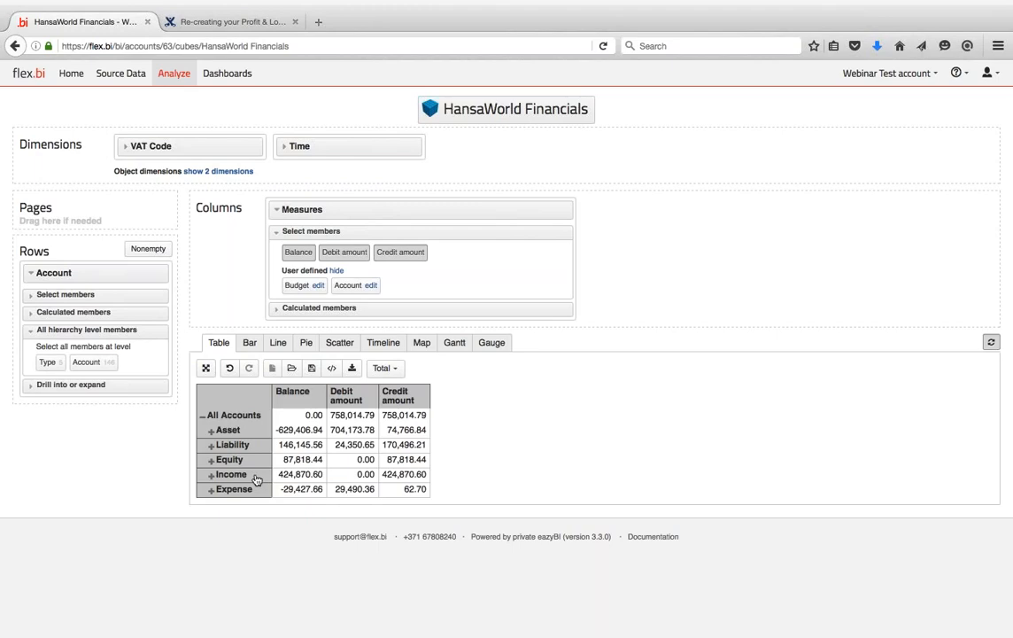
left_click(198, 23)
scroll(549, 354, "down", 2)
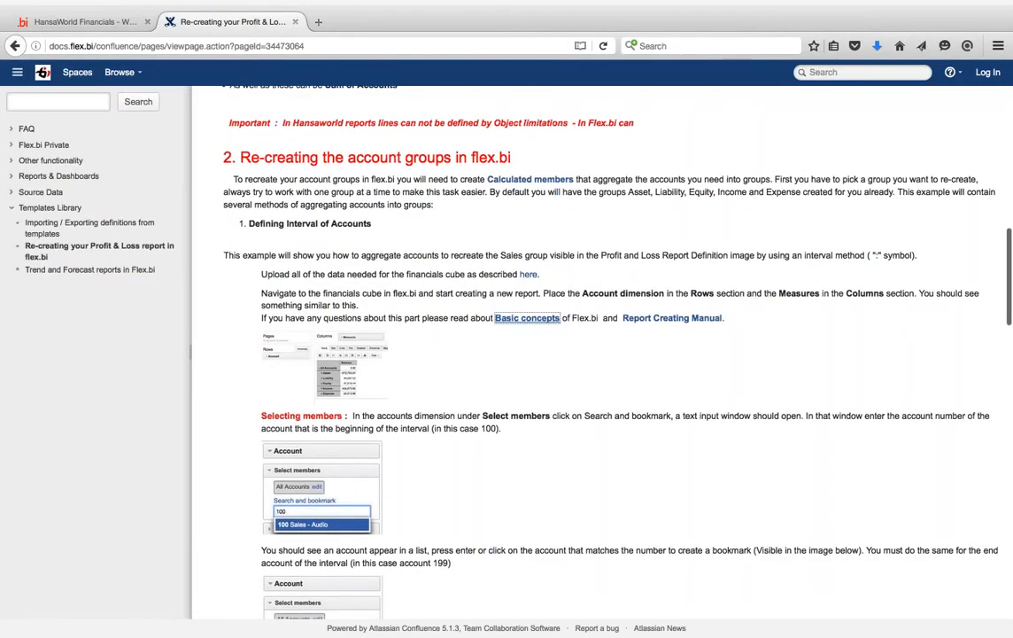
scroll(319, 274, "down", 4)
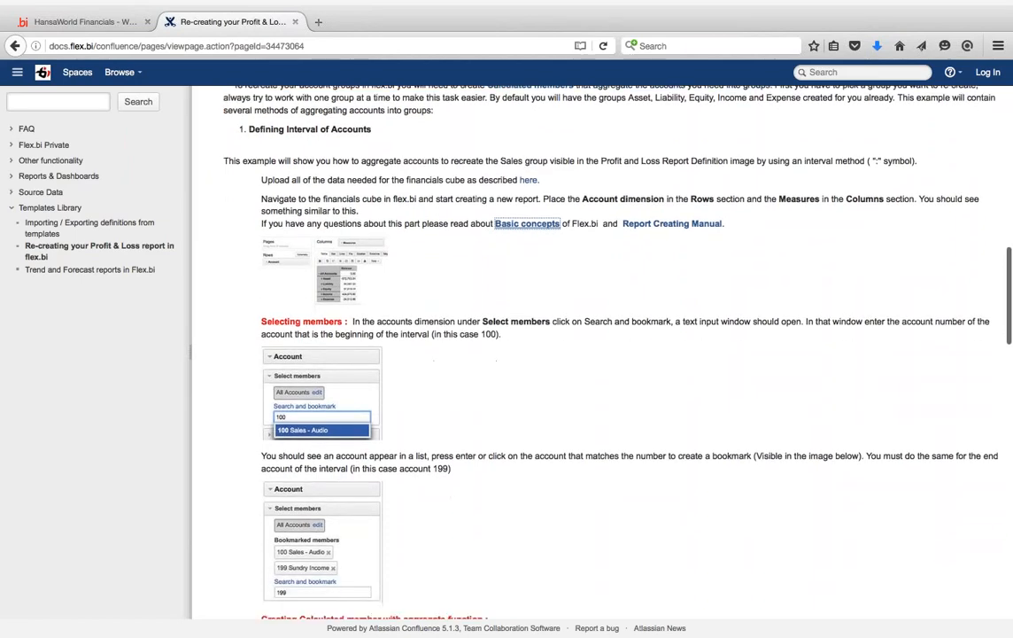
scroll(319, 275, "down", 3)
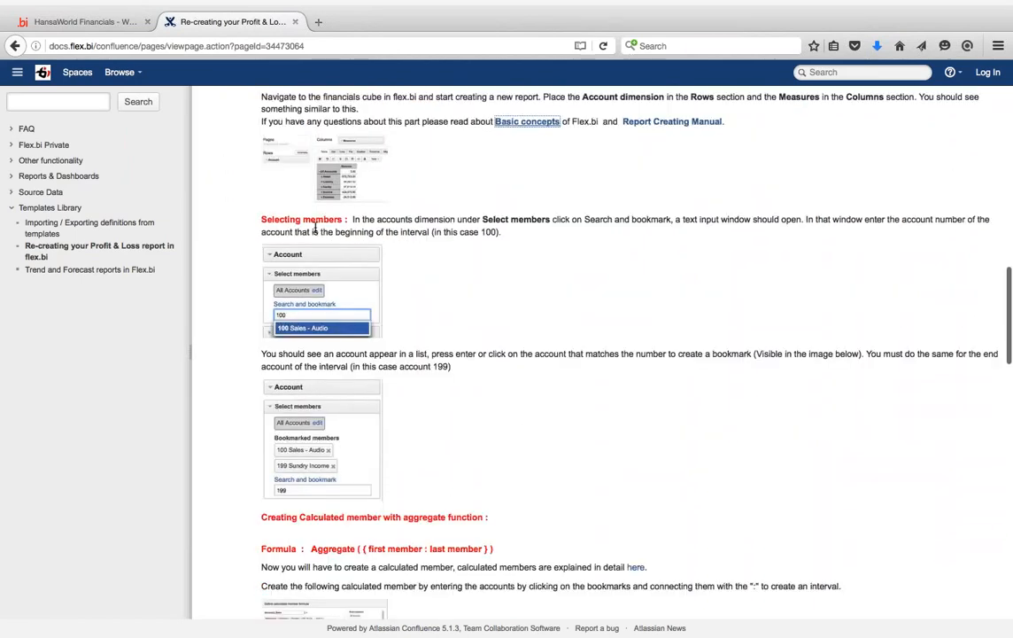
left_click(84, 21)
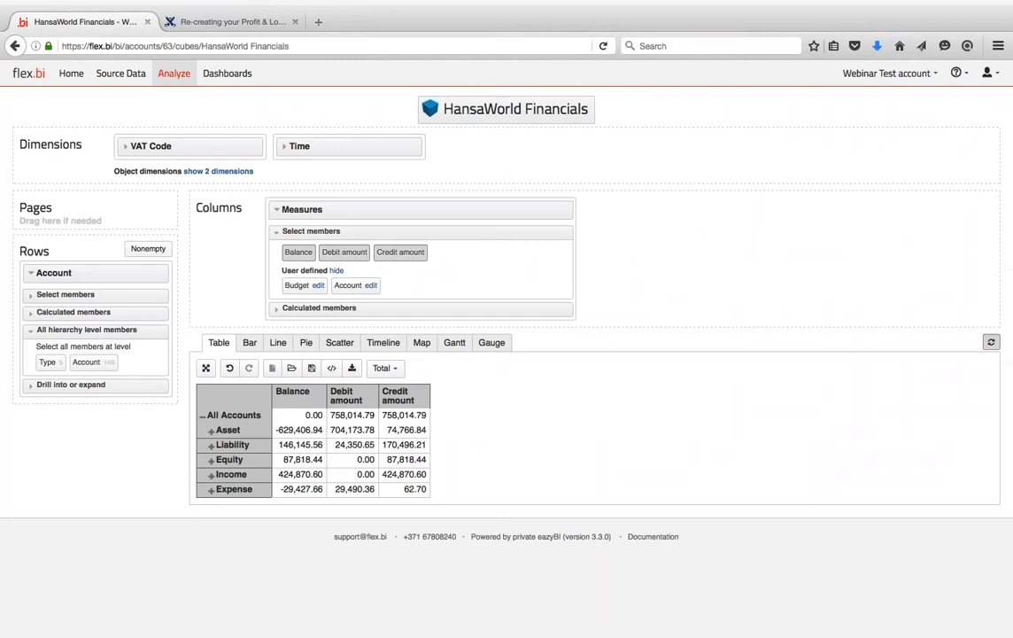
- Search Account members for 'incom' and bookmark the Income group
left_click(32, 317)
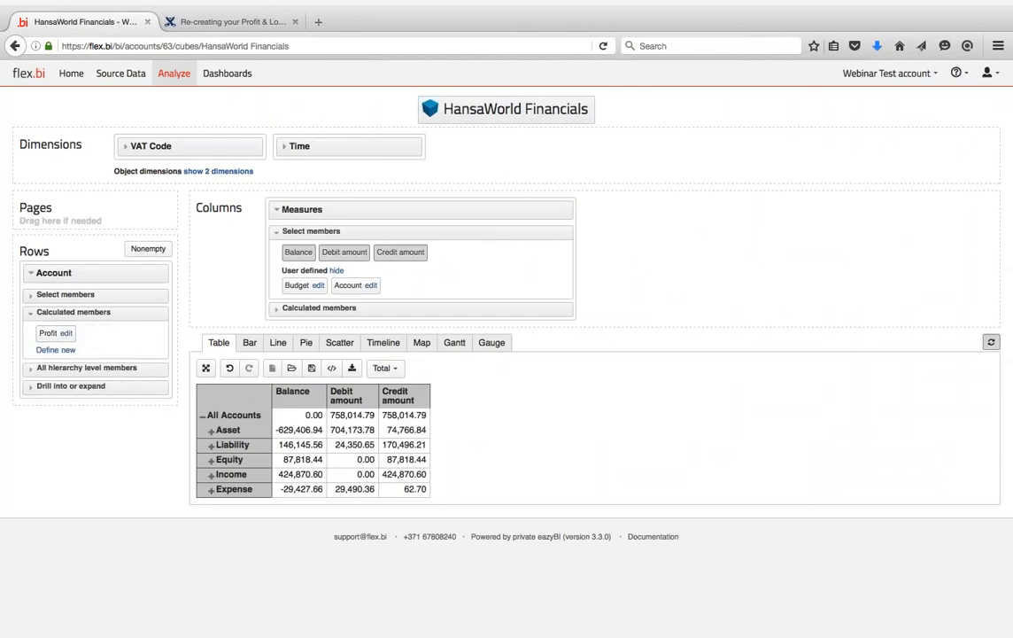
left_click(60, 350)
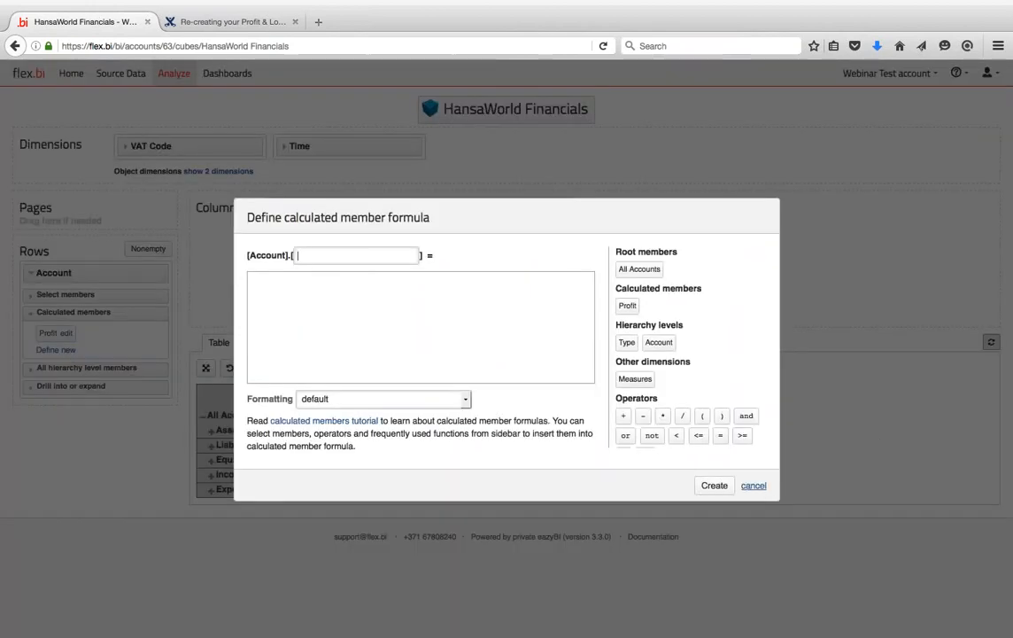
key("Escape")
left_click(32, 295)
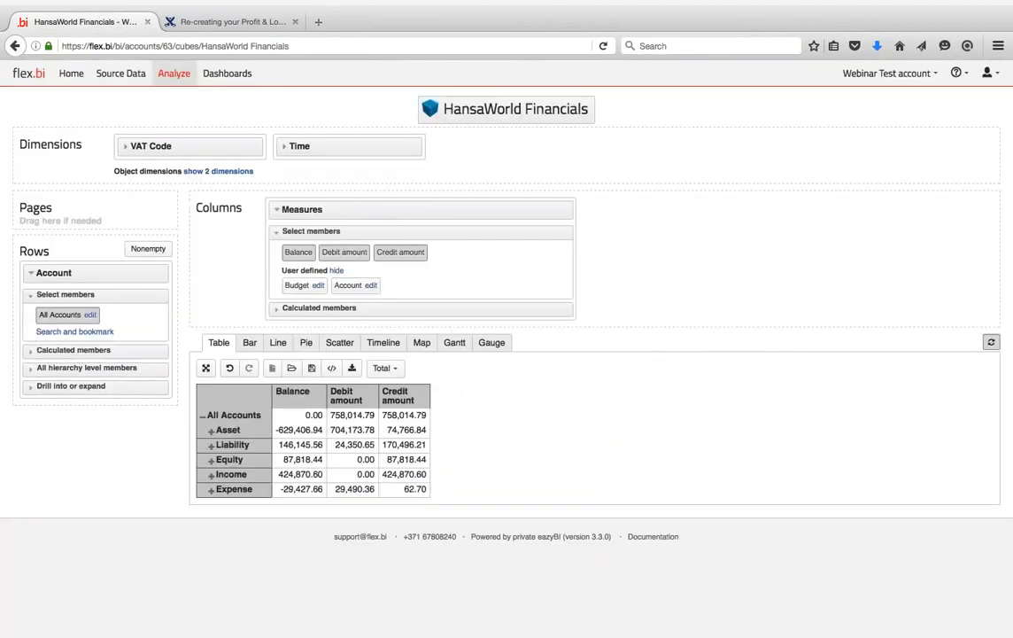
left_click(60, 333)
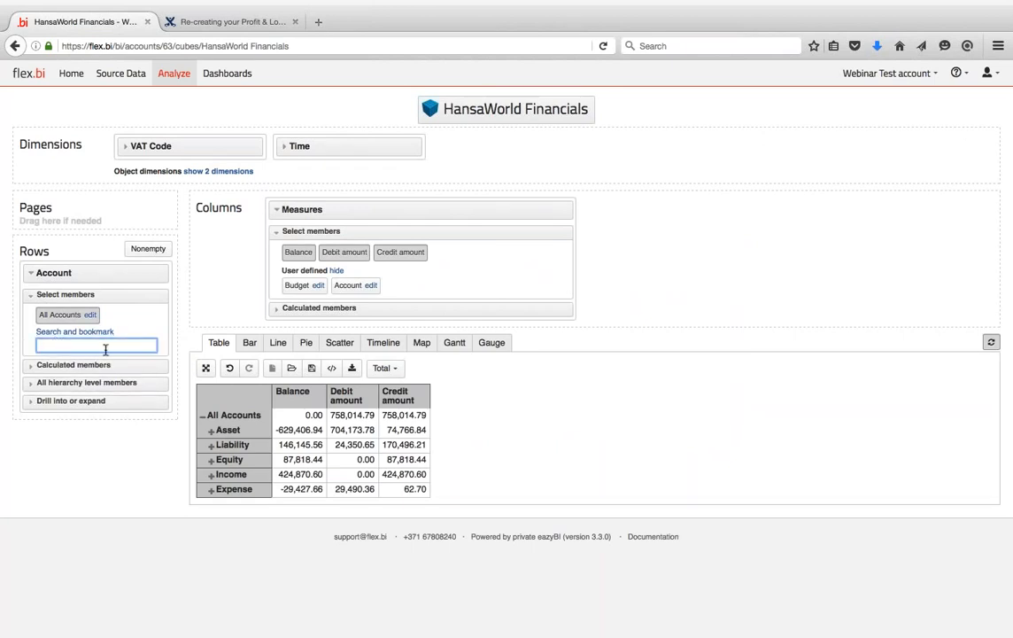
type("incom")
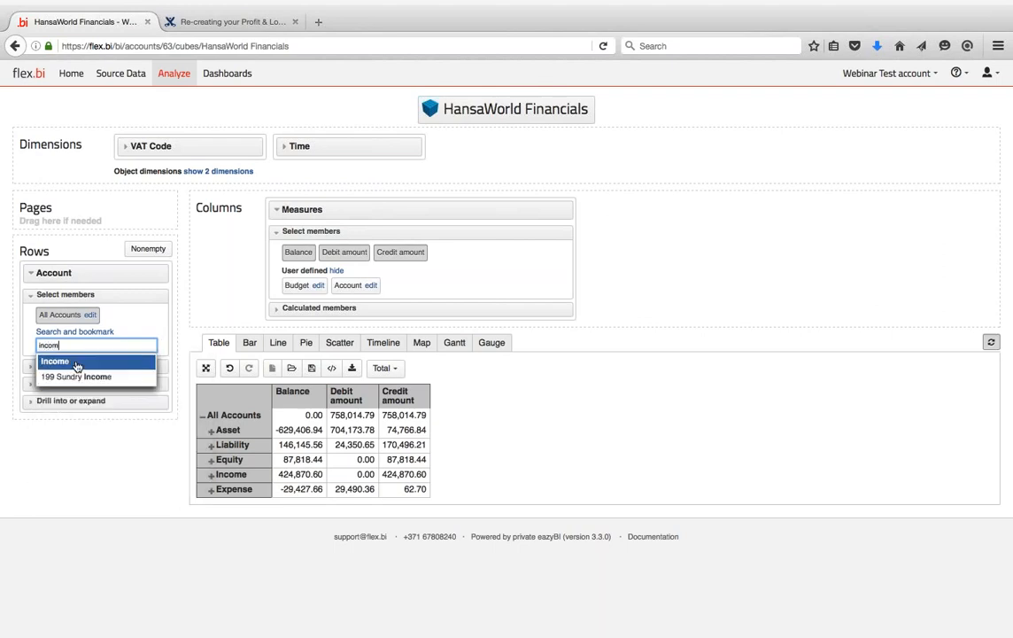
left_click(78, 364)
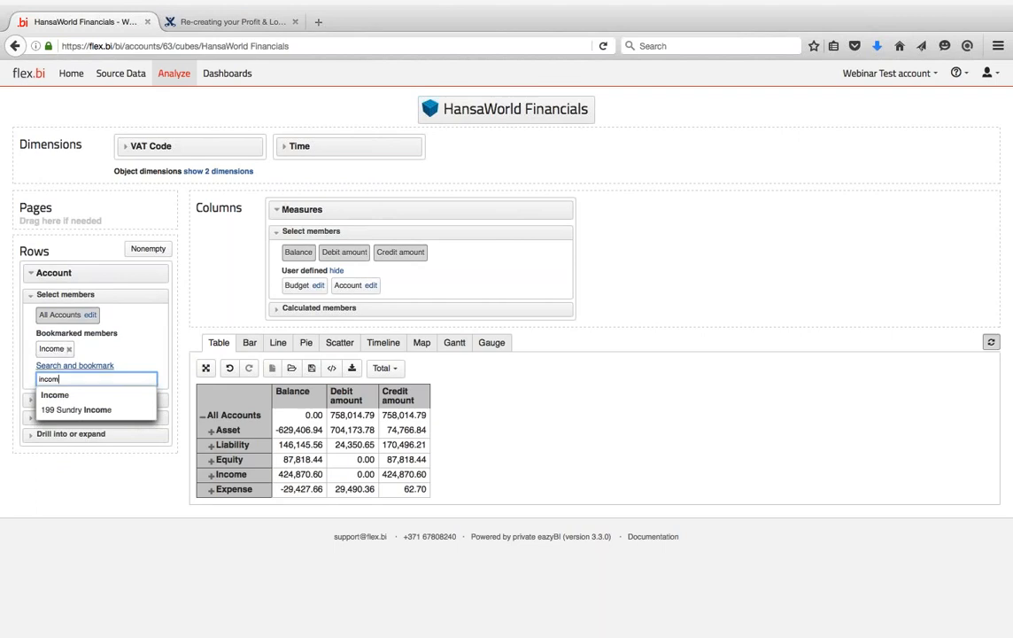
key("BackSpace")
key("BackSpace")
key("BackSpace")
key("BackSpace")
key("BackSpace")
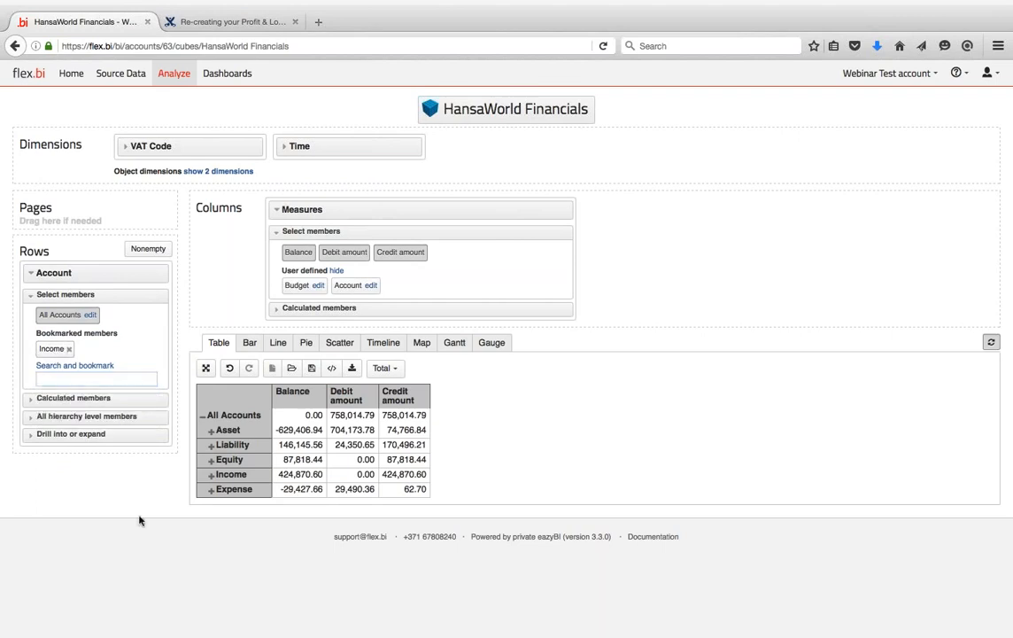
- Bookmark the Income and Expense rows from the report table
left_click(246, 479)
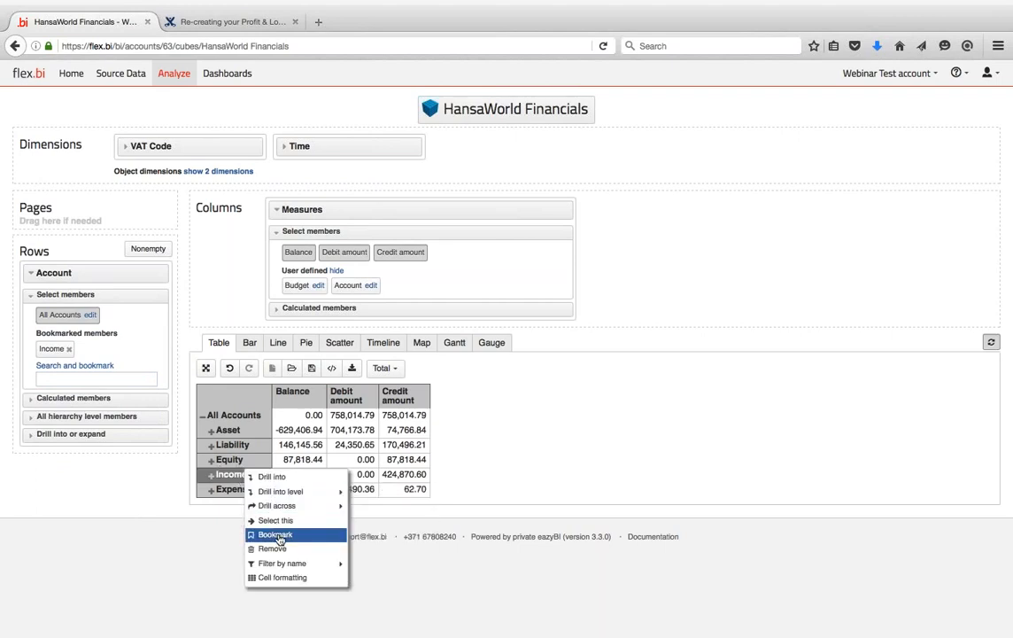
left_click(278, 536)
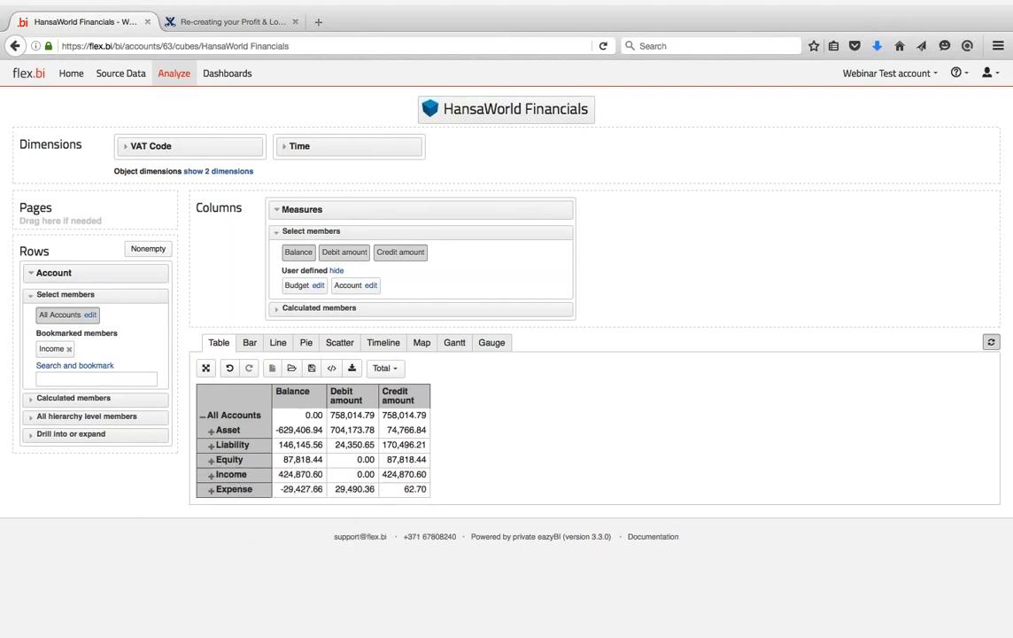
left_click(241, 489)
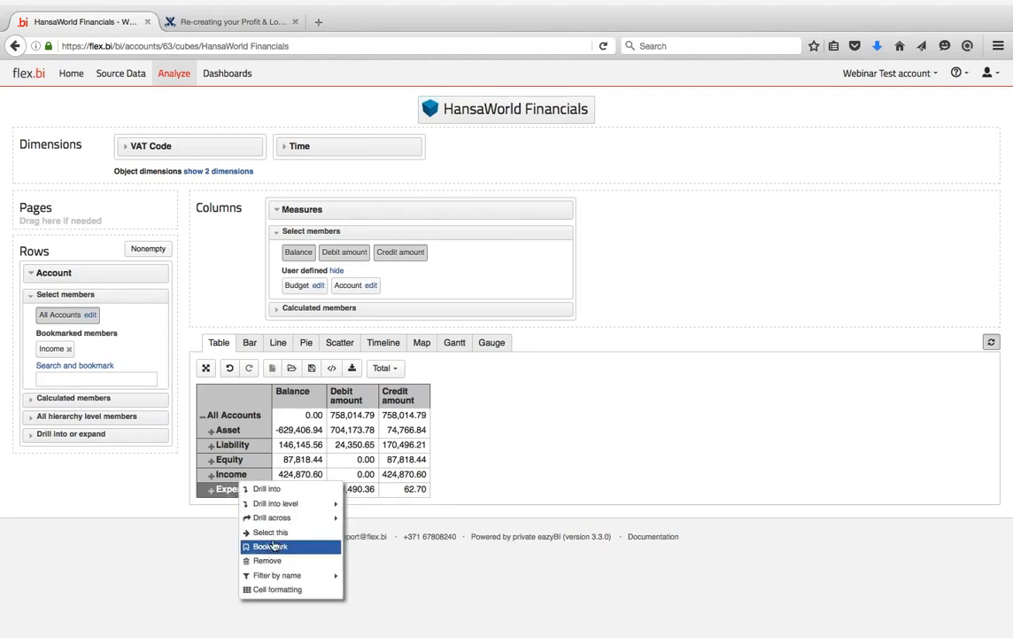
mouse_move(274, 503)
left_click(268, 546)
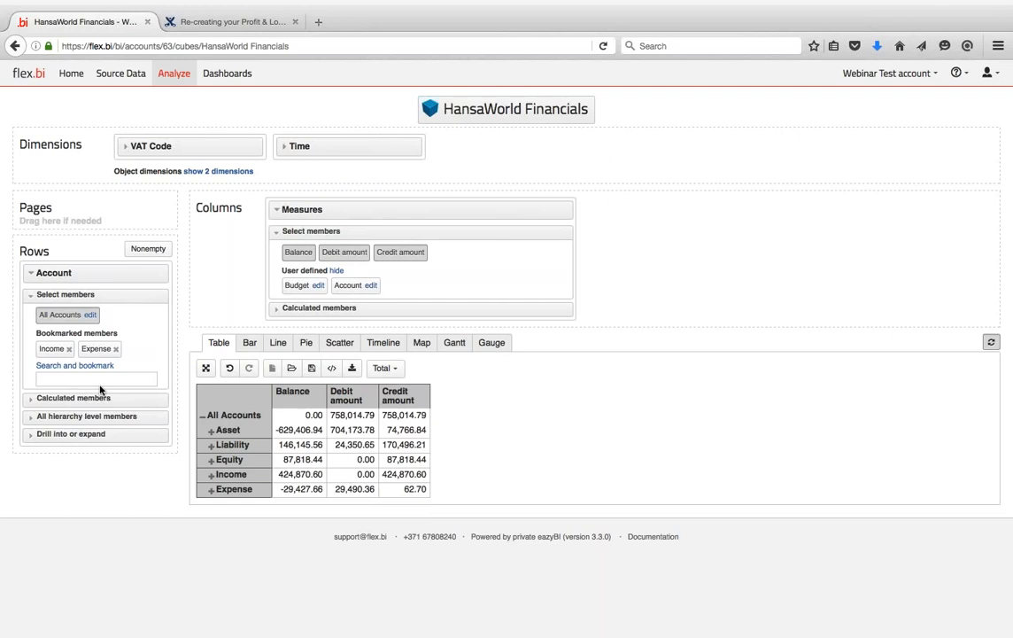
- Review the existing Profit calculated member's formula, then delete it
left_click(32, 398)
left_click(66, 333)
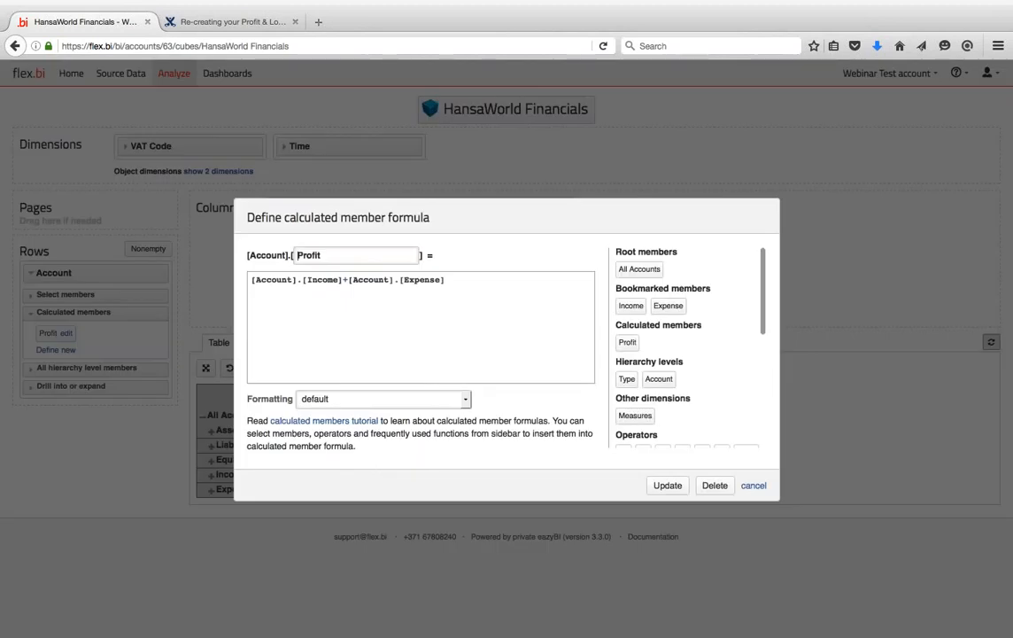
left_click(477, 287)
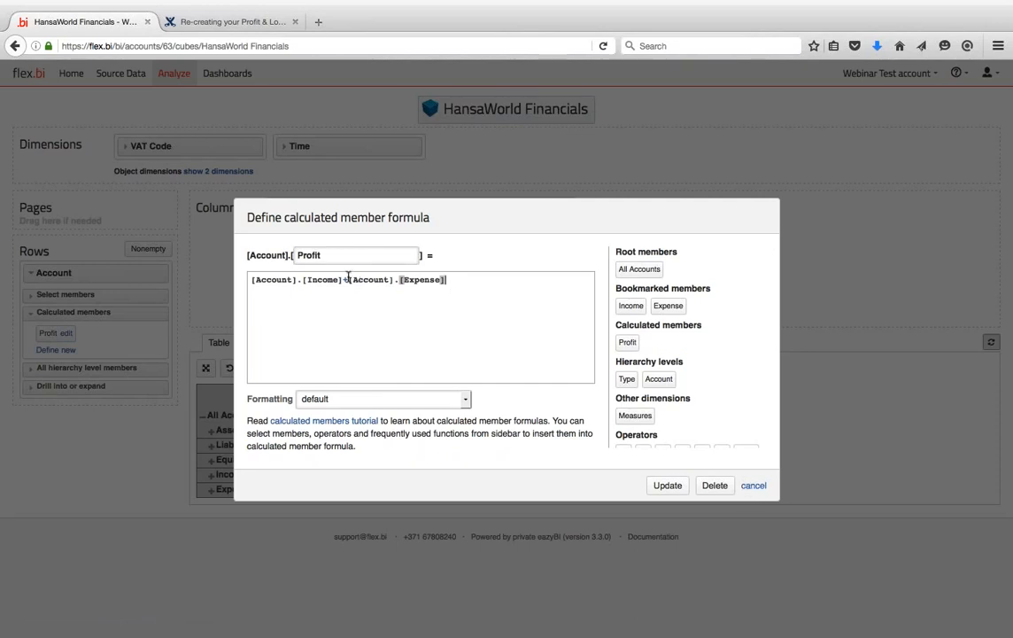
left_click(754, 485)
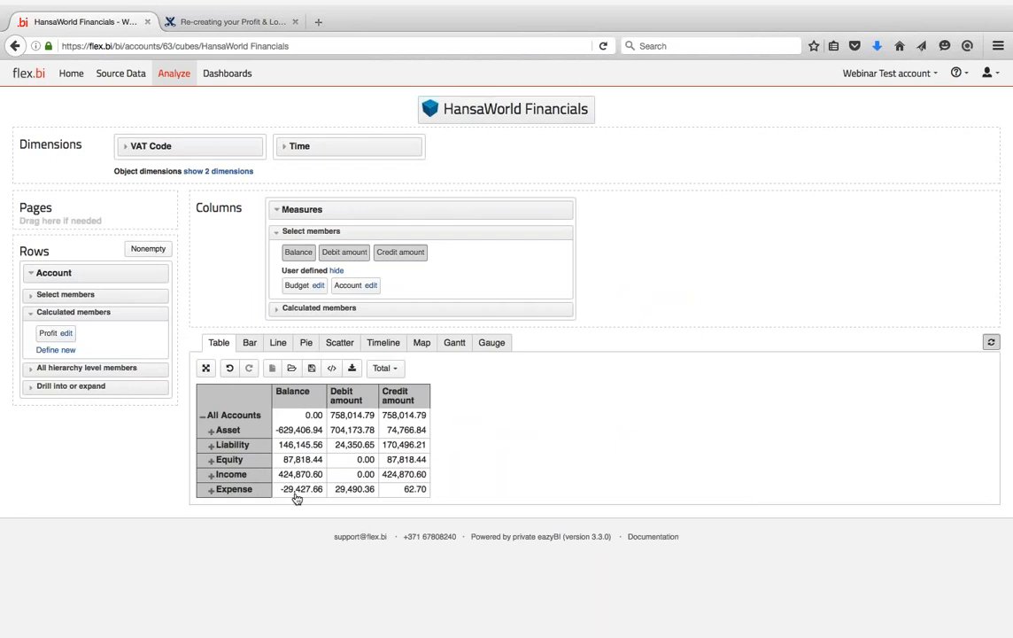
left_click(32, 299)
left_click(33, 398)
left_click(65, 333)
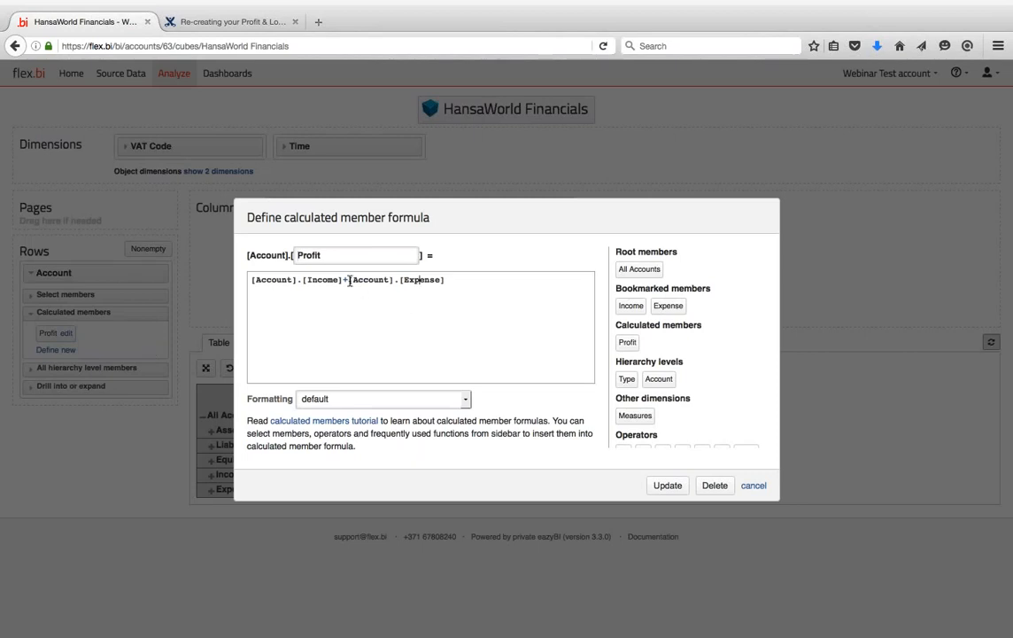
left_click(458, 286)
left_click(713, 486)
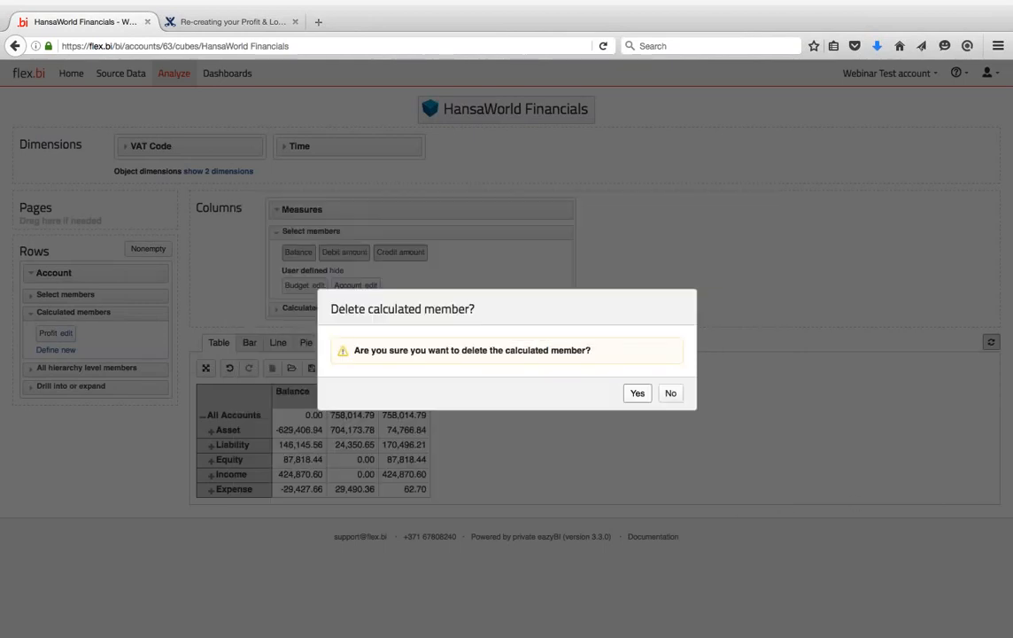
left_click(638, 394)
- Create a new Account calculated member 'Profit' defined as Income + Expense
left_click(53, 342)
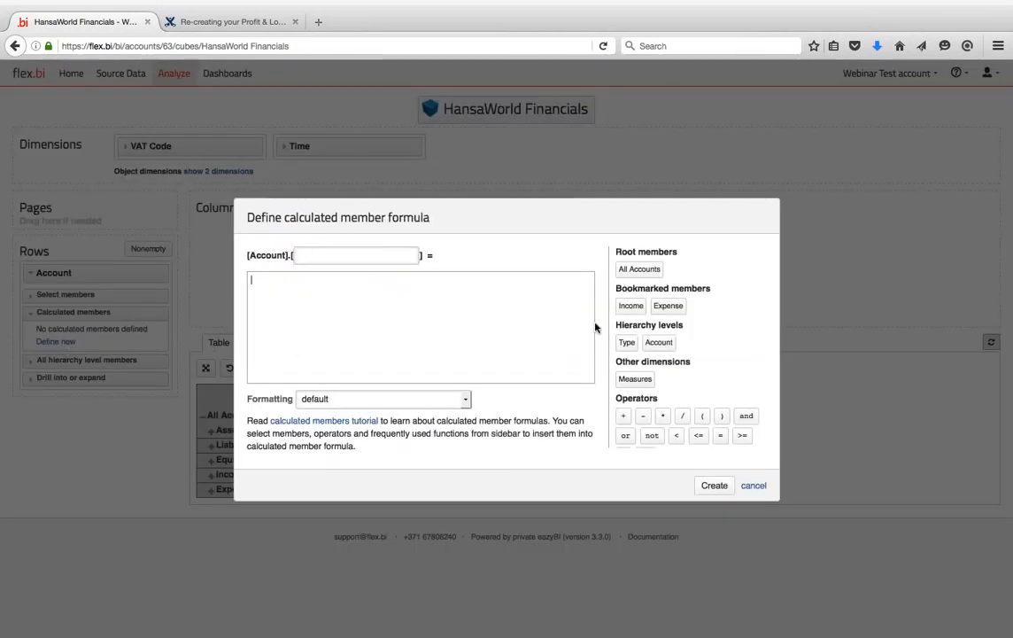
left_click(631, 306)
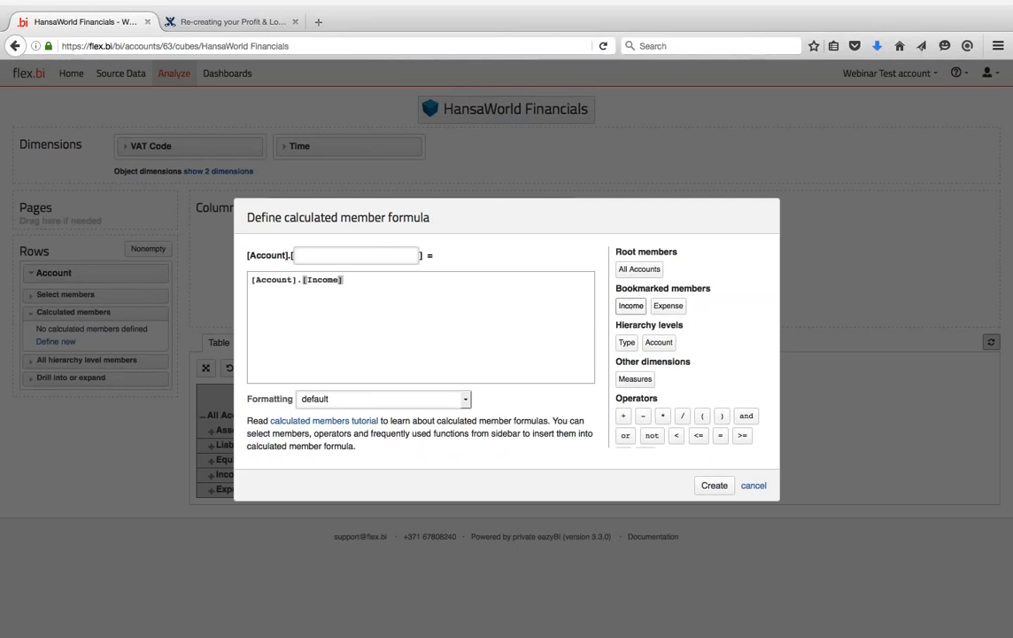
type("+")
left_click(669, 306)
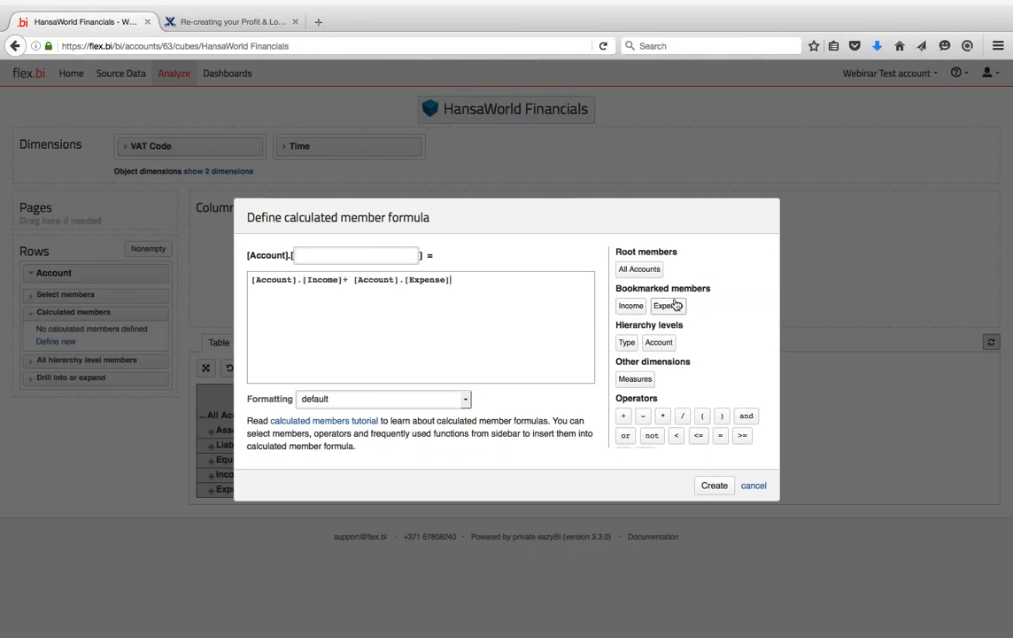
left_click(317, 255)
type("Profit")
left_click(354, 279)
left_click(360, 256)
left_click(709, 485)
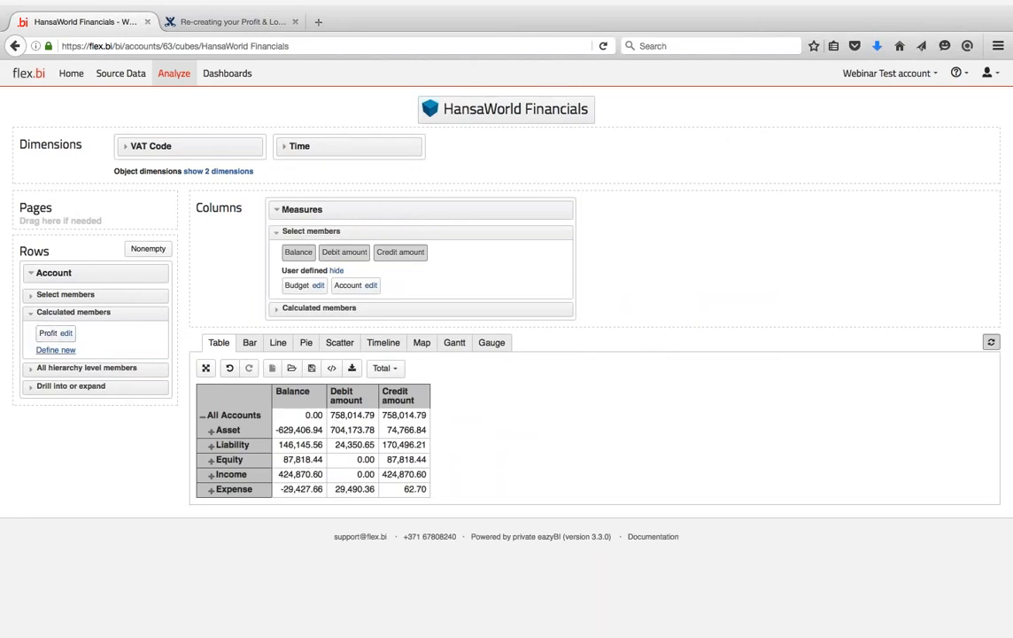
left_click(48, 334)
left_click(48, 336)
left_click(48, 336)
left_click(31, 271)
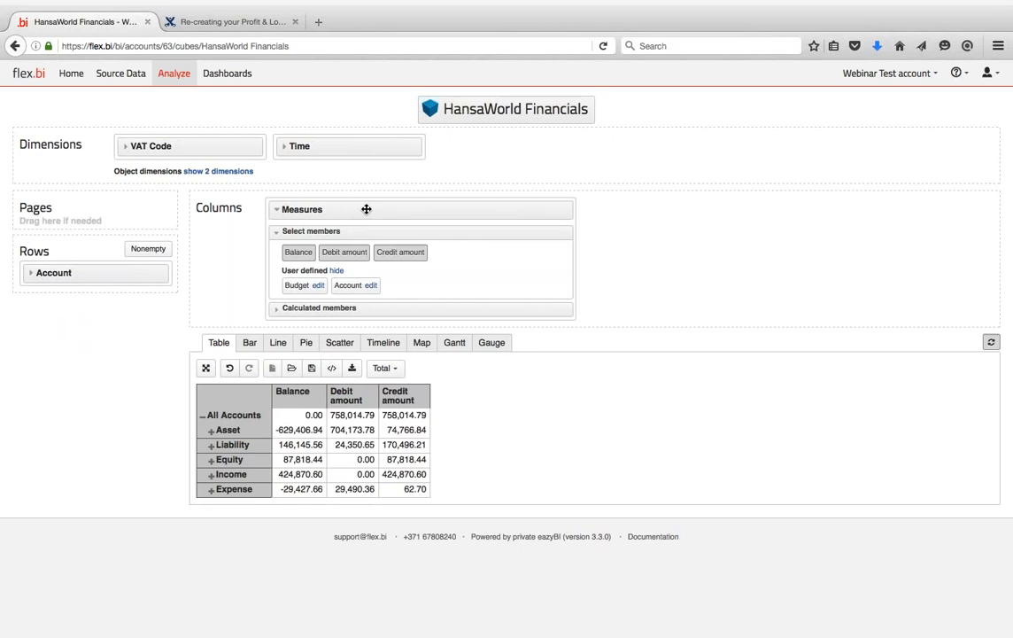
- Remove the Debit amount and Credit amount columns, keeping only Balance
left_click_drag(366, 208, 366, 207)
left_click(312, 210)
left_click(349, 255)
left_click(390, 257)
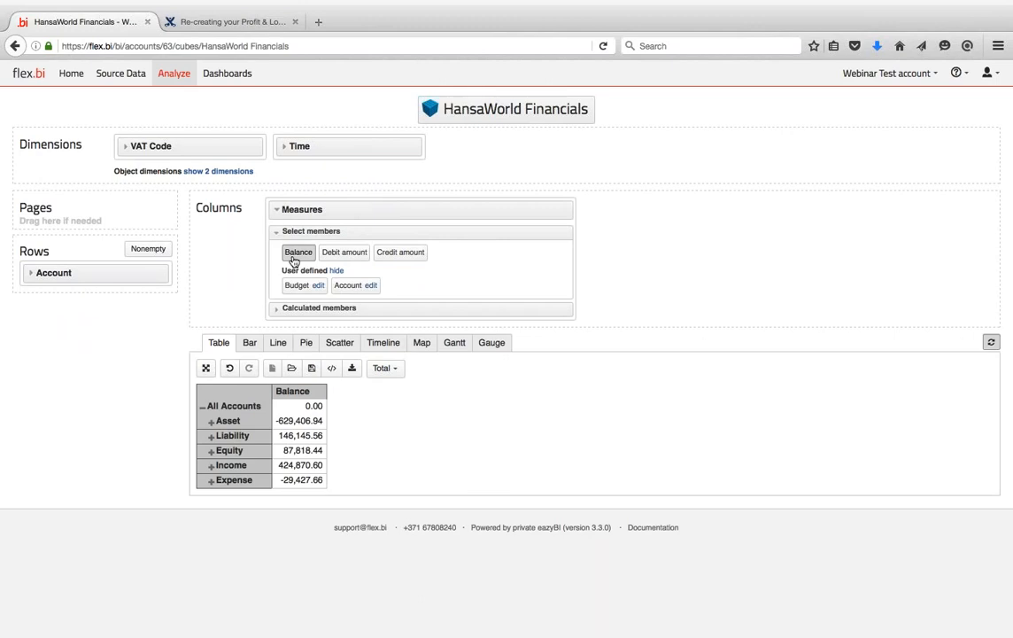
- Move Account to columns and Time to rows by year, keeping only the Profit column
left_click(34, 272)
left_click(48, 311)
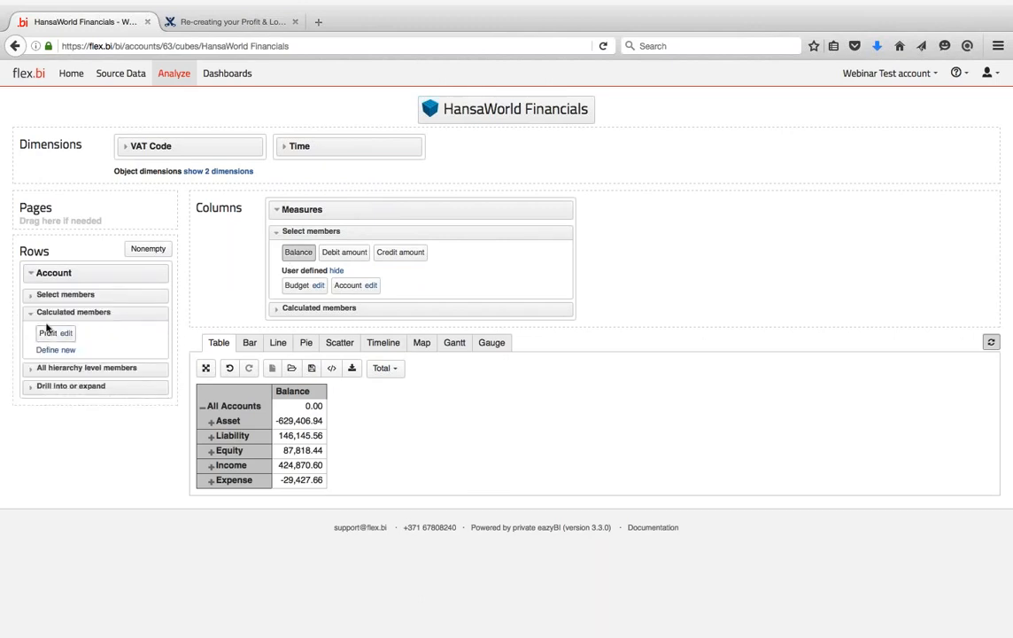
left_click_drag(73, 272, 309, 206)
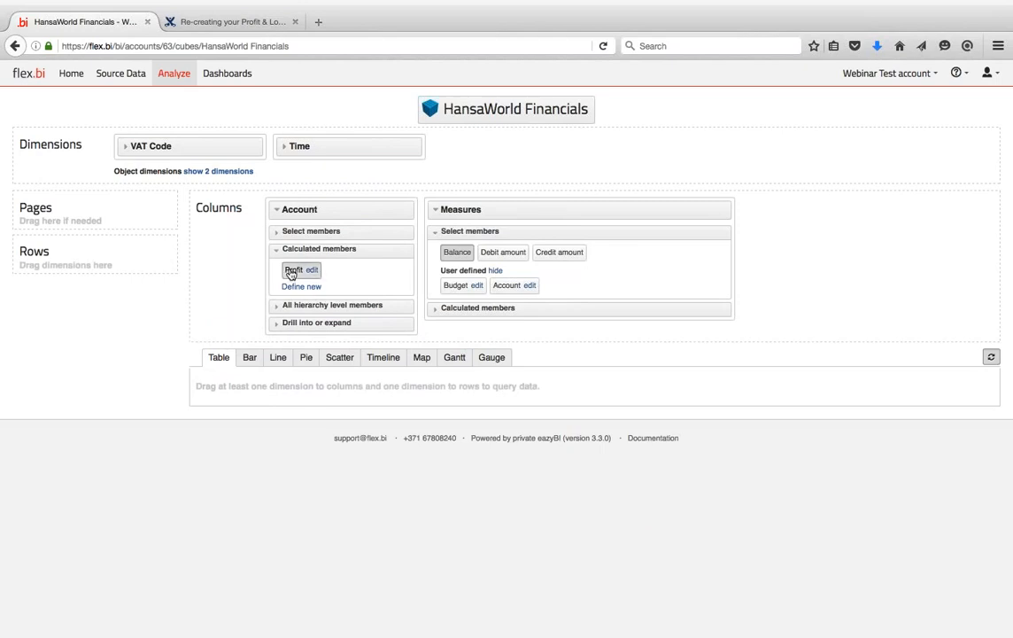
left_click_drag(324, 145, 72, 272)
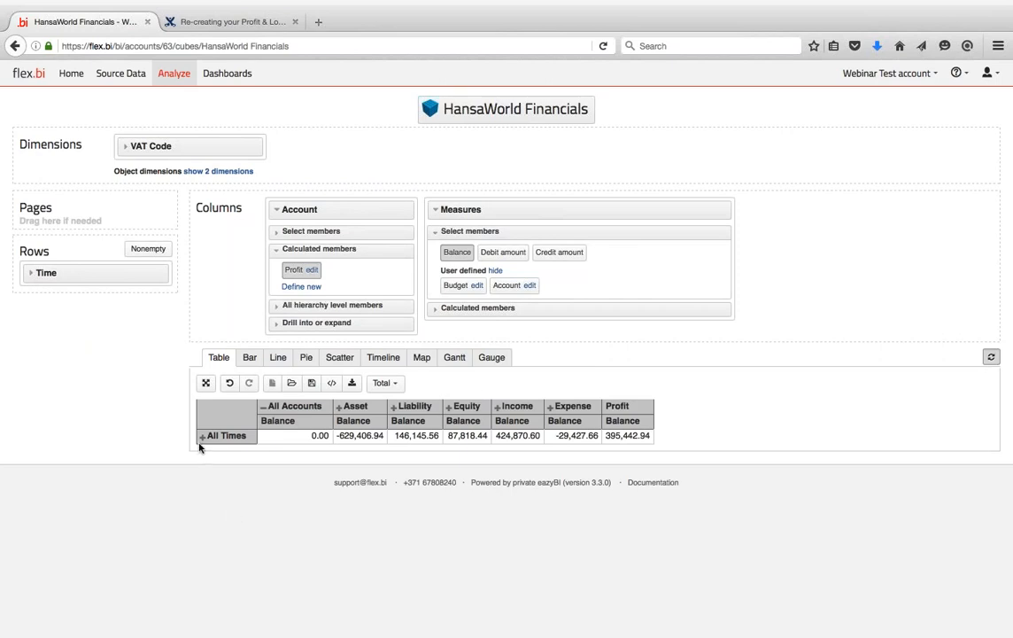
left_click(202, 436)
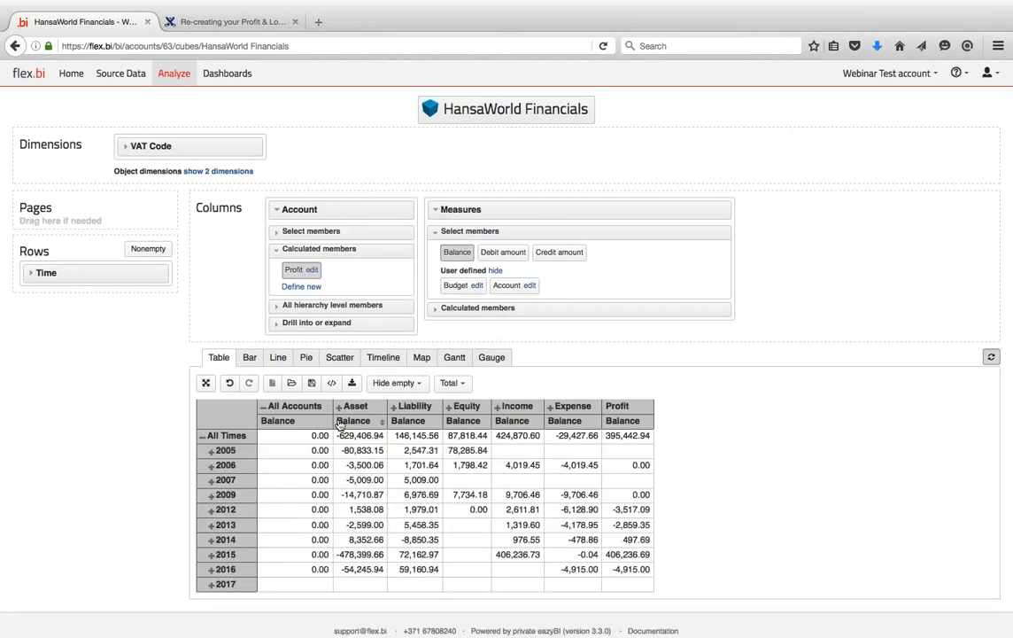
left_click(617, 407)
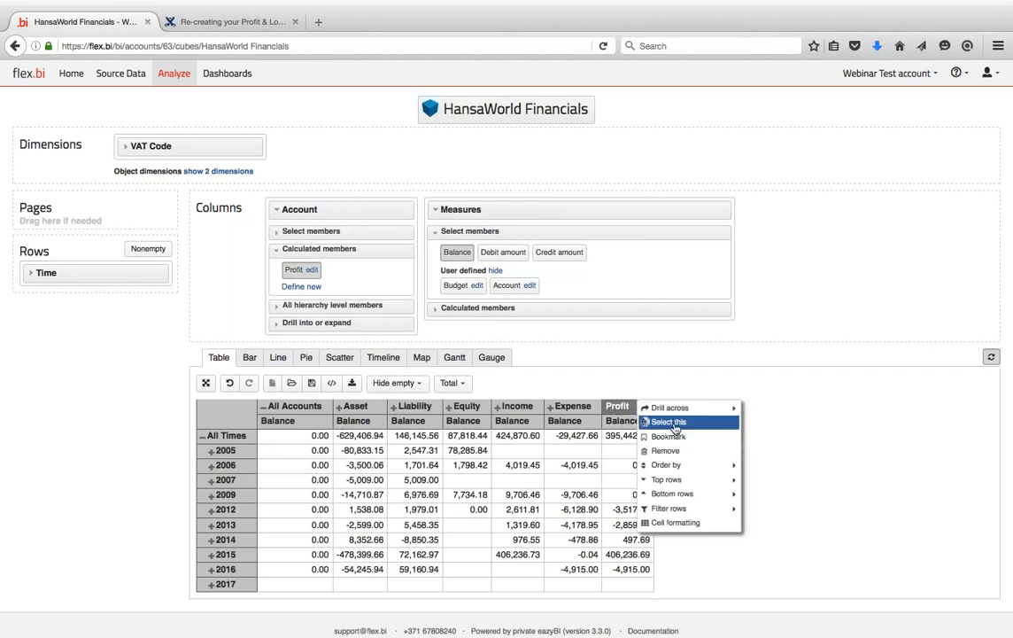
left_click(668, 421)
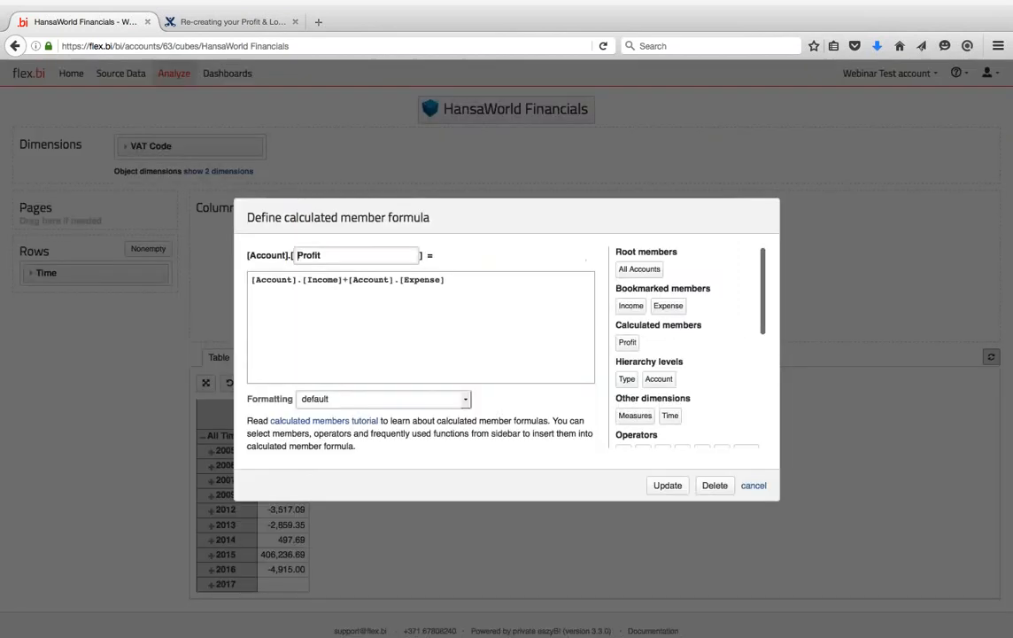
- Check the Profit formula without changes and show the Measures calculated members
left_click(312, 269)
left_click(754, 485)
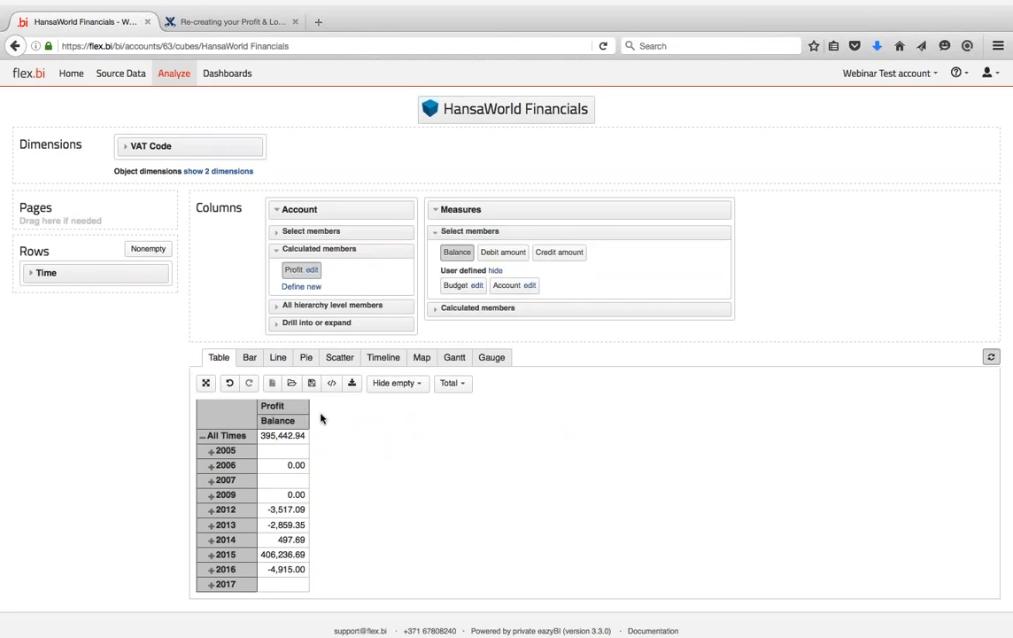
left_click(441, 309)
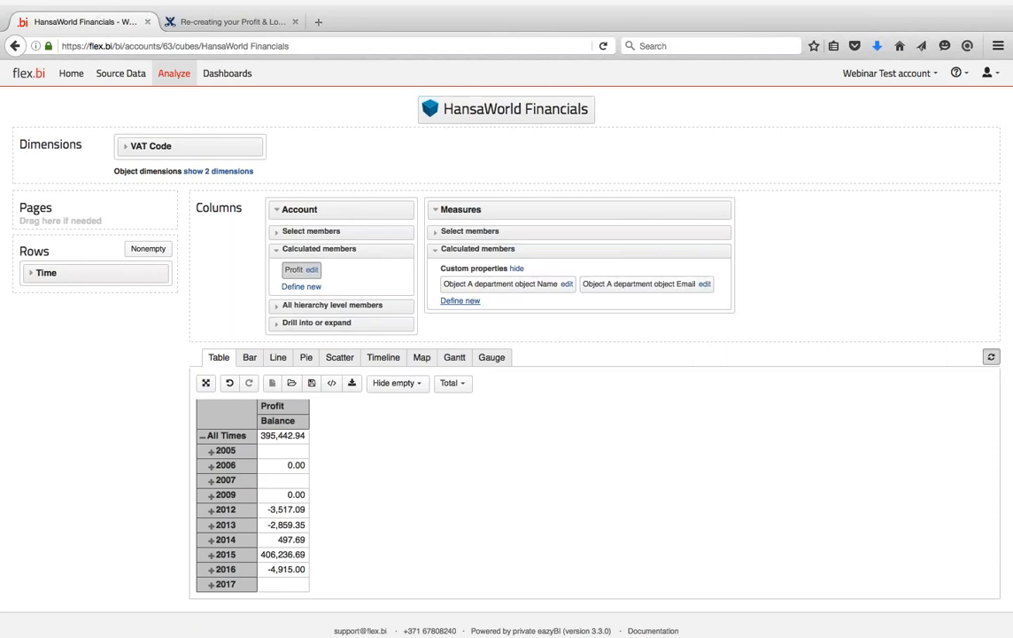
left_click(313, 270)
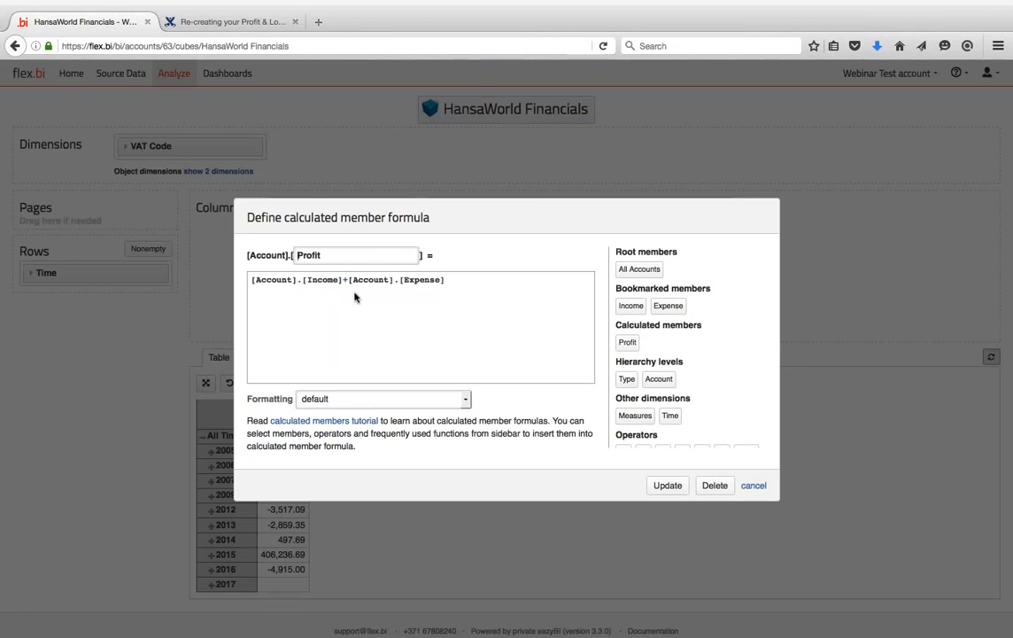
left_click(752, 486)
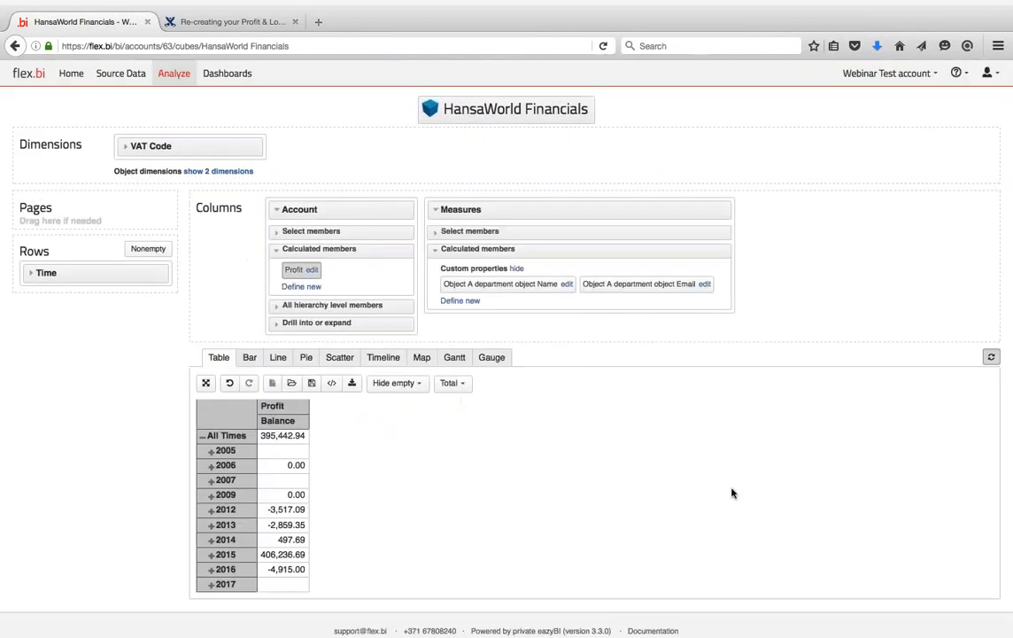
left_click(275, 308)
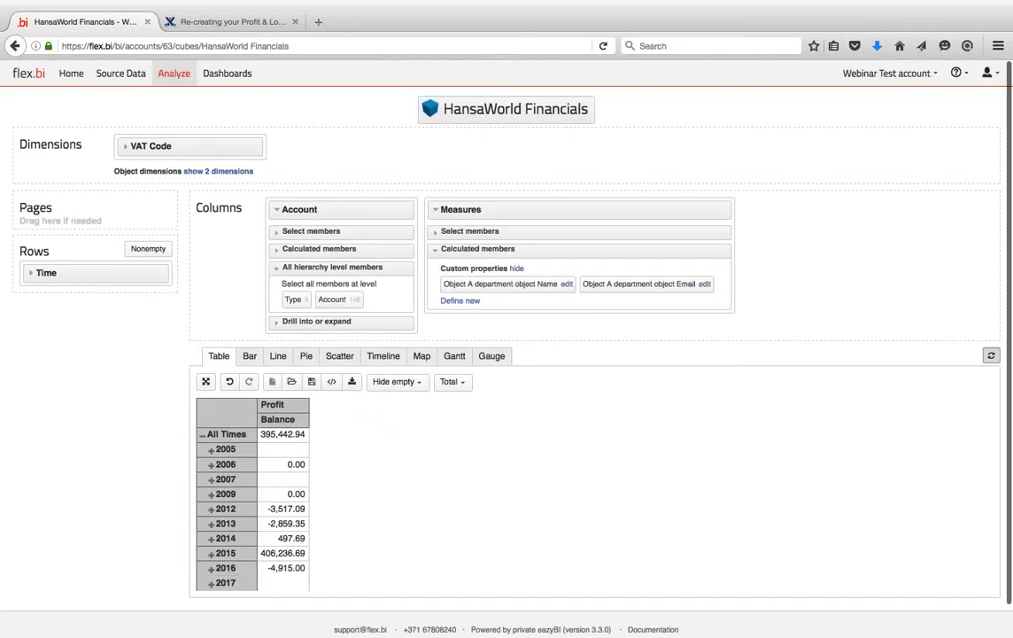
left_click(279, 248)
- Start a new Account formula containing Profit, then discard it
left_click(292, 285)
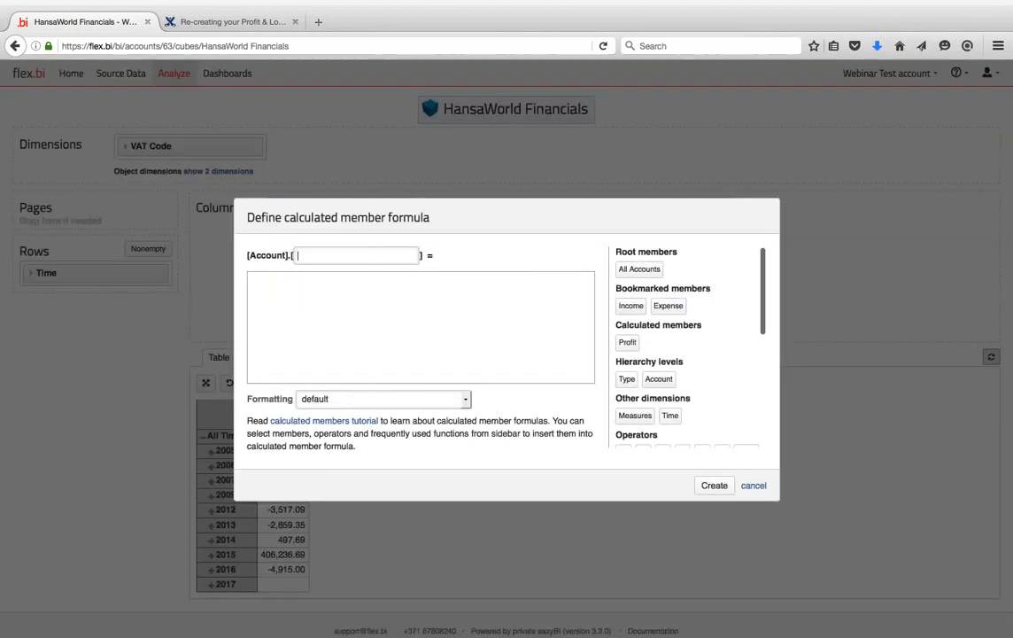
left_click(375, 314)
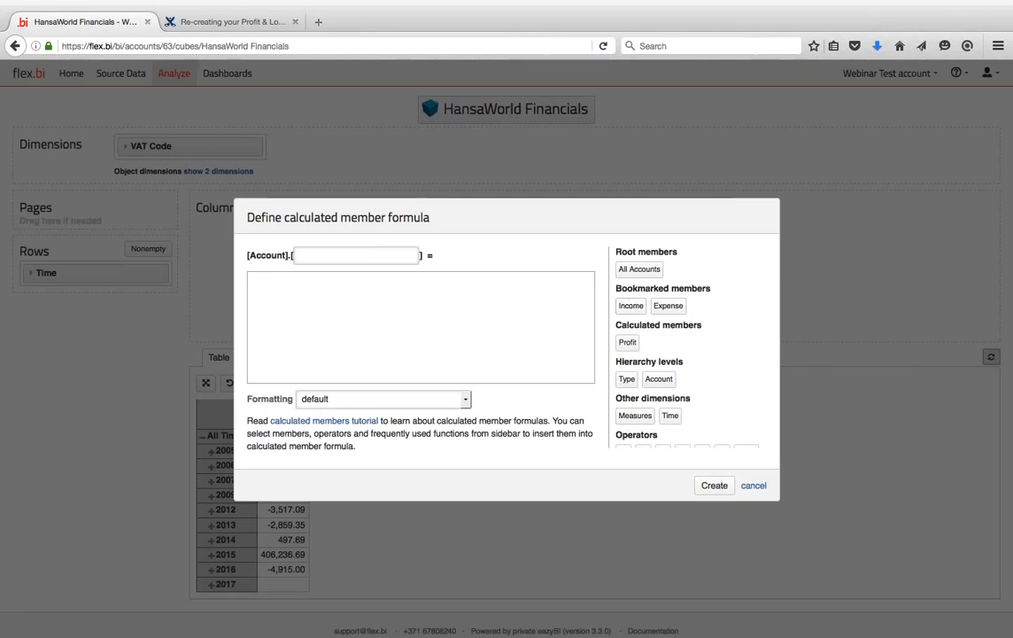
left_click(627, 342)
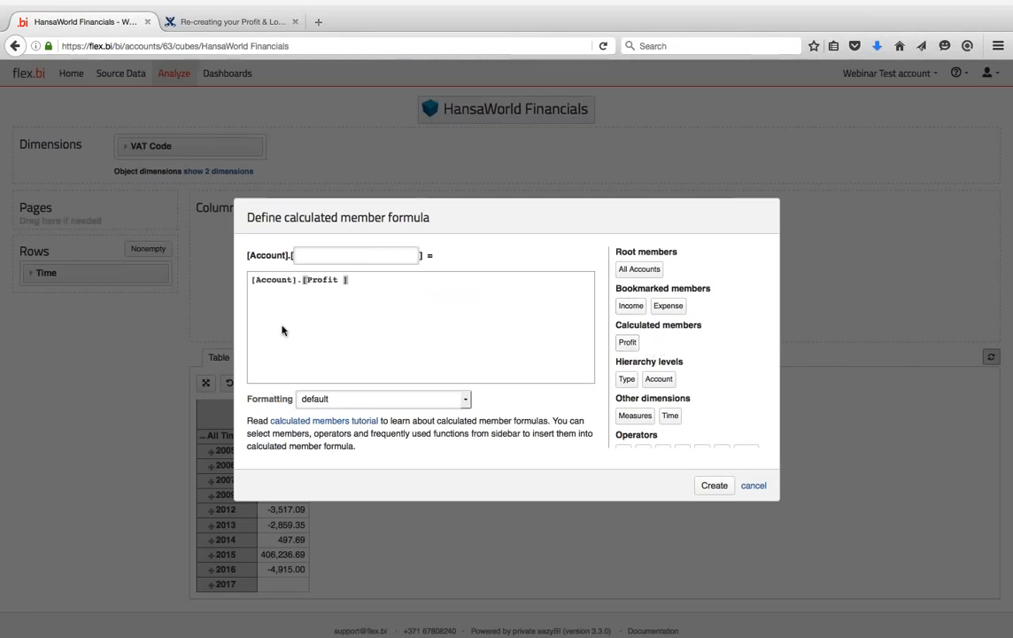
key("ctrl+a")
key("super+c")
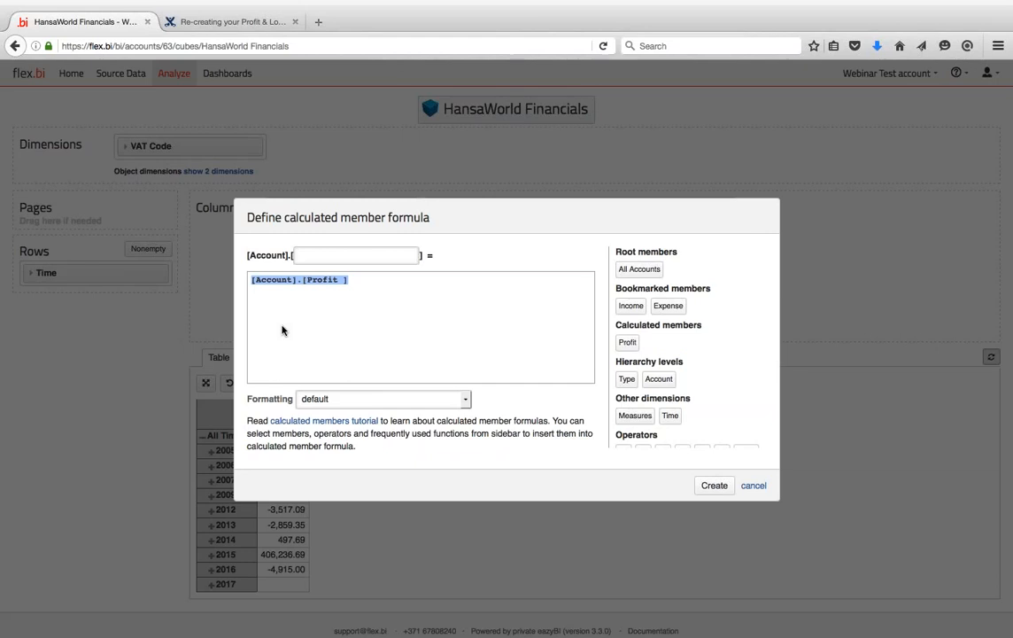
left_click(755, 486)
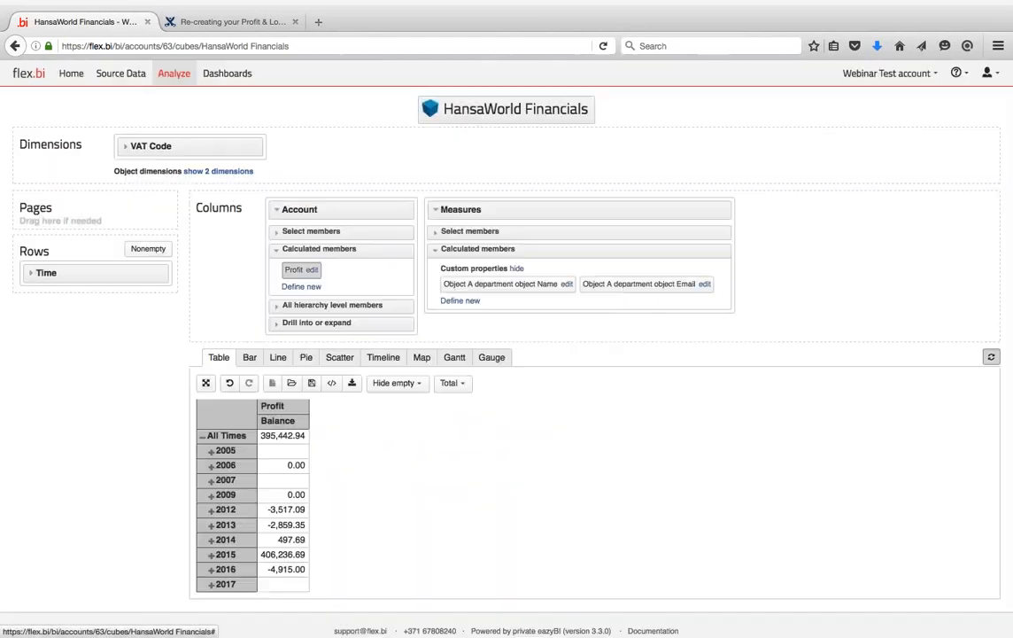
- Write the new measure formula ([Measures].[Balance],[Account].[Profit])
left_click(461, 300)
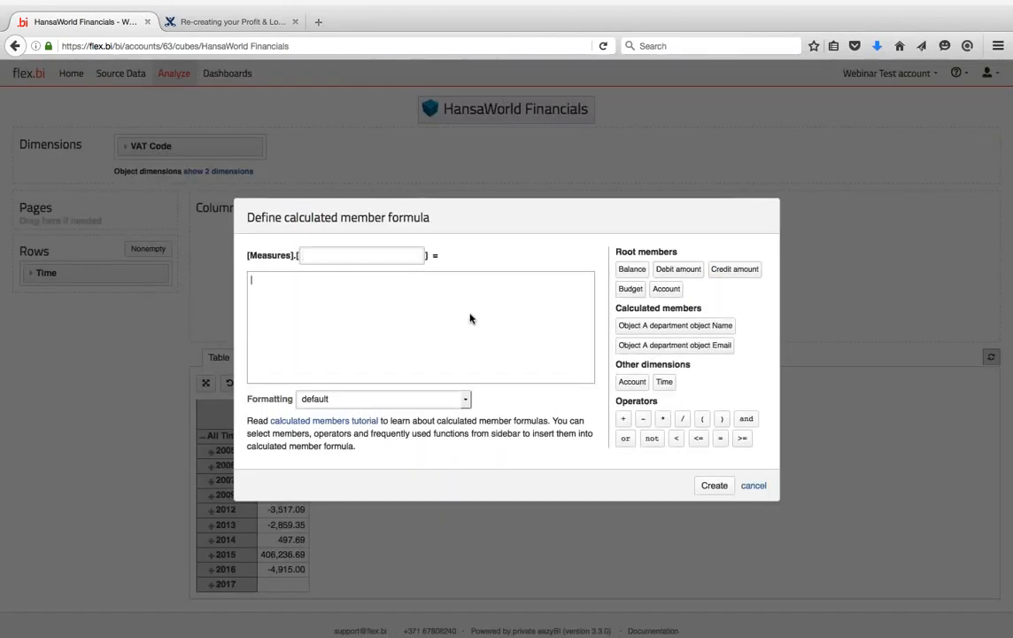
left_click(628, 273)
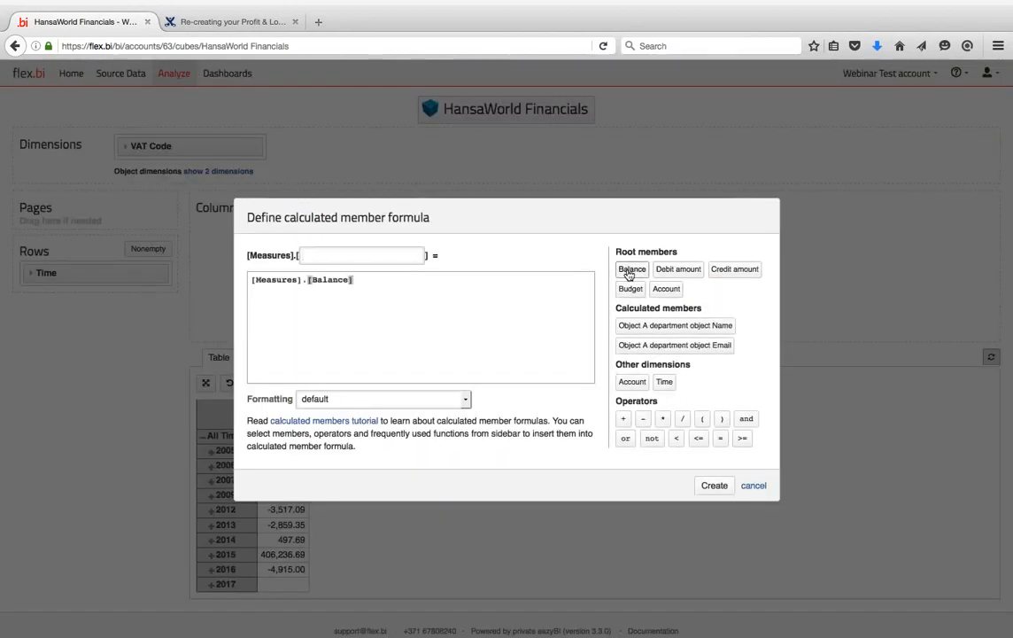
type(",")
key("super+v")
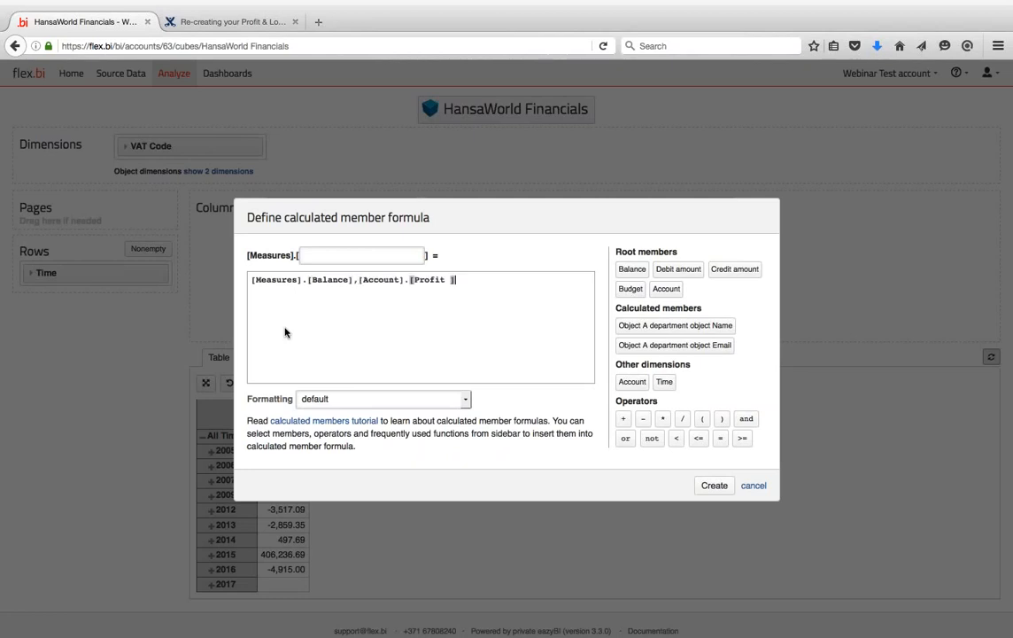
type(")")
left_click(251, 280)
type("(")
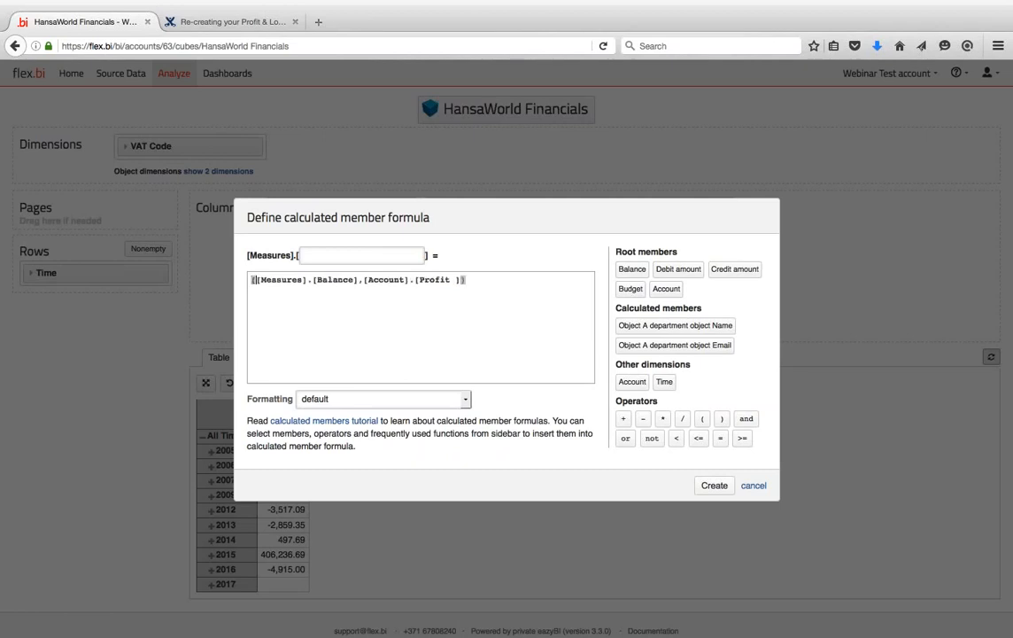
- Name the measure 'Profit & Loss' and create it
left_click(323, 253)
type("Profit and Loss")
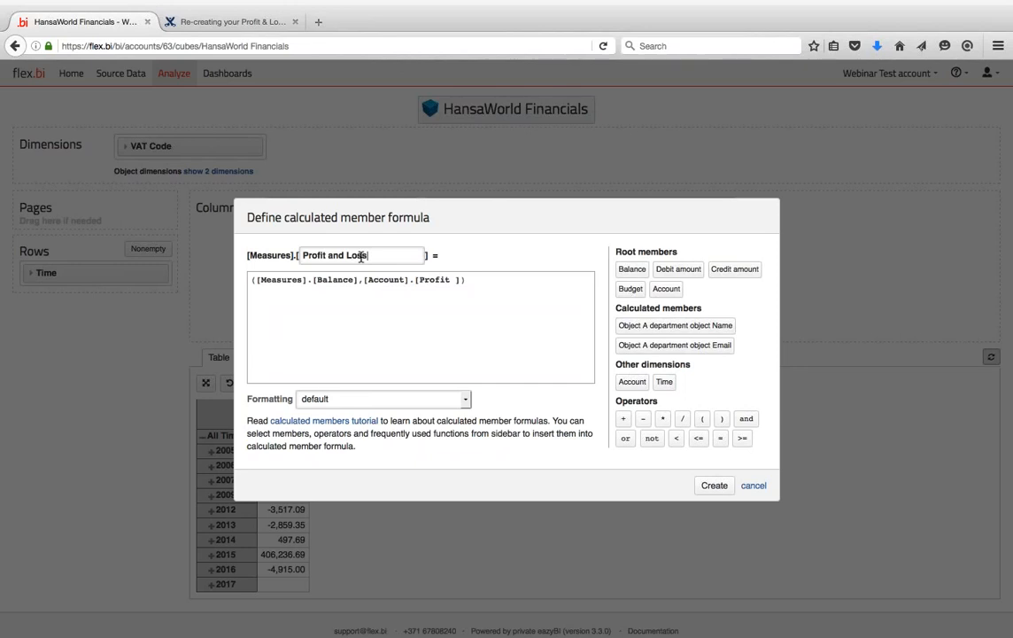
left_click(345, 255)
key("BackSpace")
key("BackSpace")
key("BackSpace")
type("&")
left_click(714, 486)
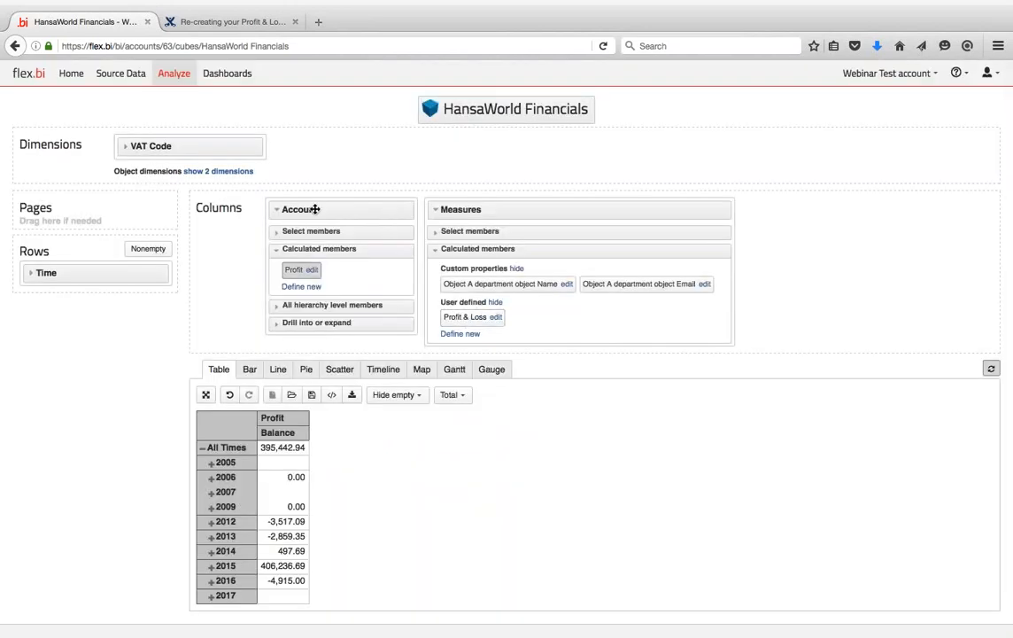
- Move Account from columns into rows below Time, then remove it from the report
left_click_drag(315, 209, 105, 299)
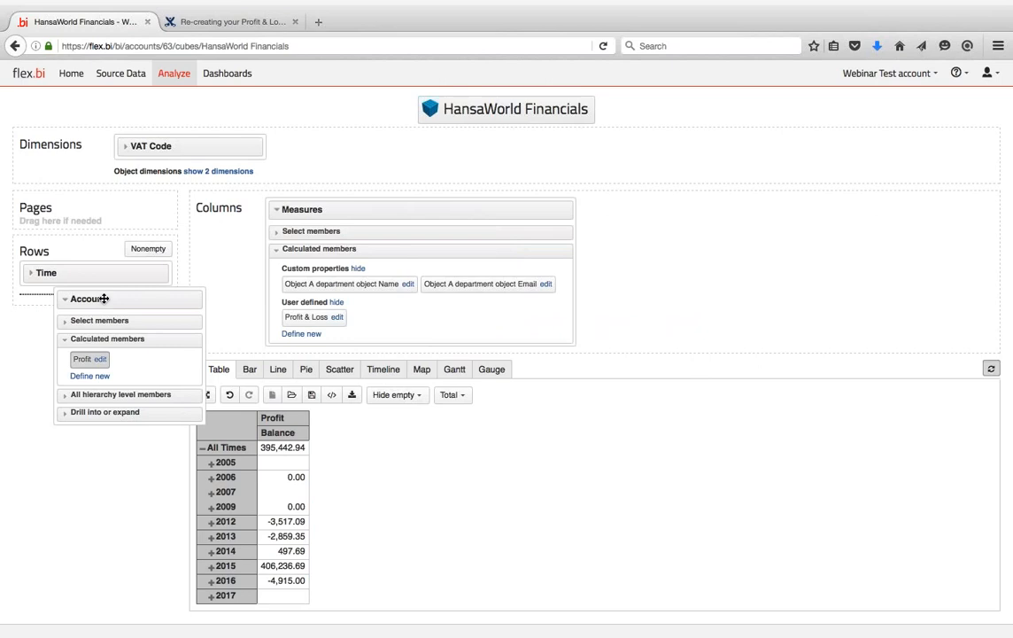
left_click_drag(105, 298, 76, 222)
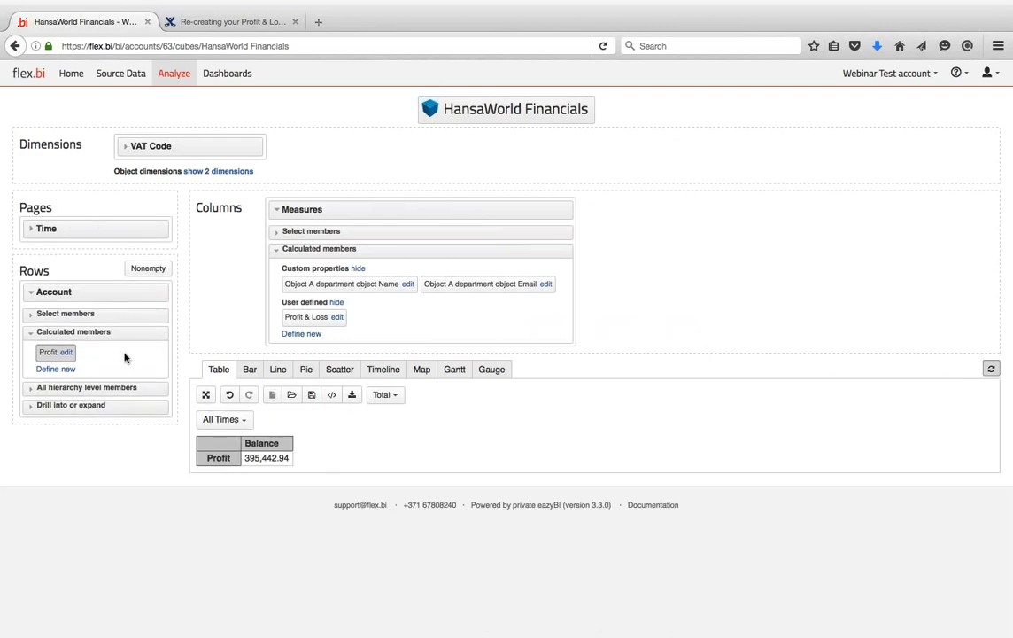
left_click_drag(74, 295, 202, 158)
- View the Financials DEMO Profit & loss dashboard, then go home and expand Webinar Test account
left_click(74, 84)
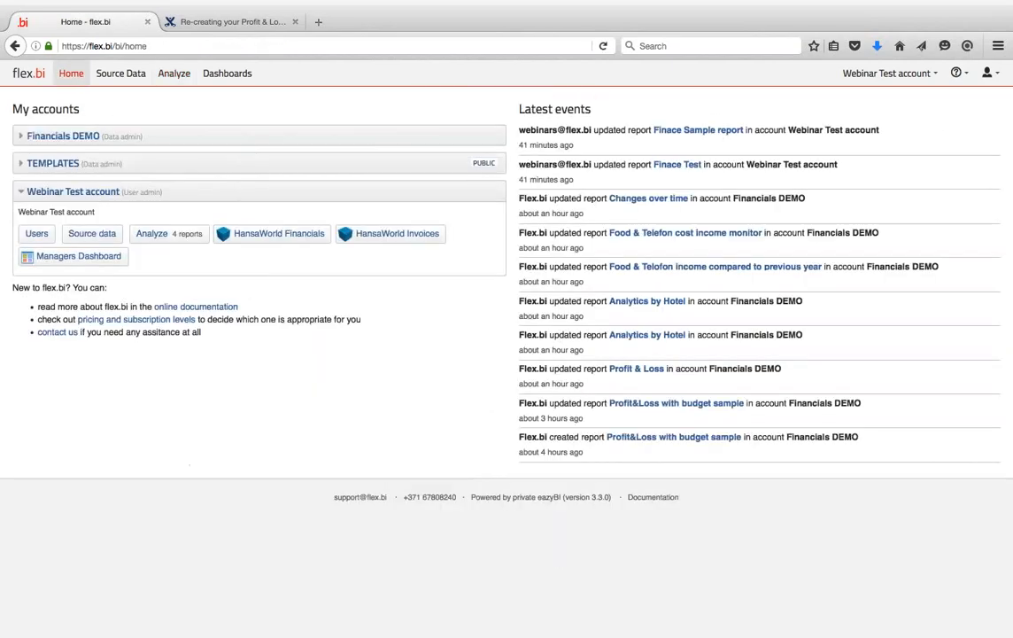
left_click(22, 138)
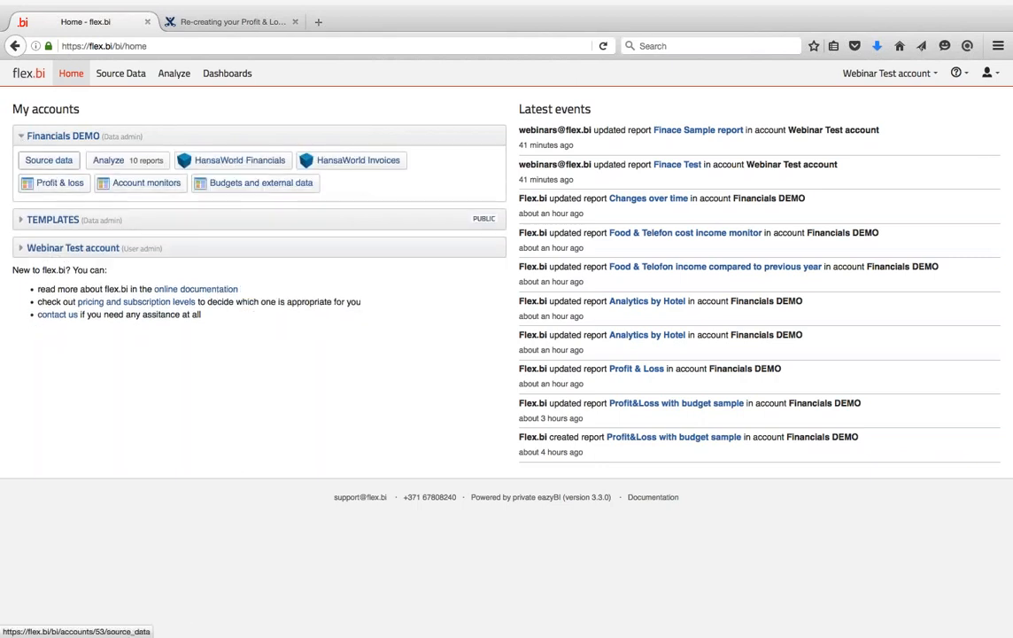
left_click(60, 183)
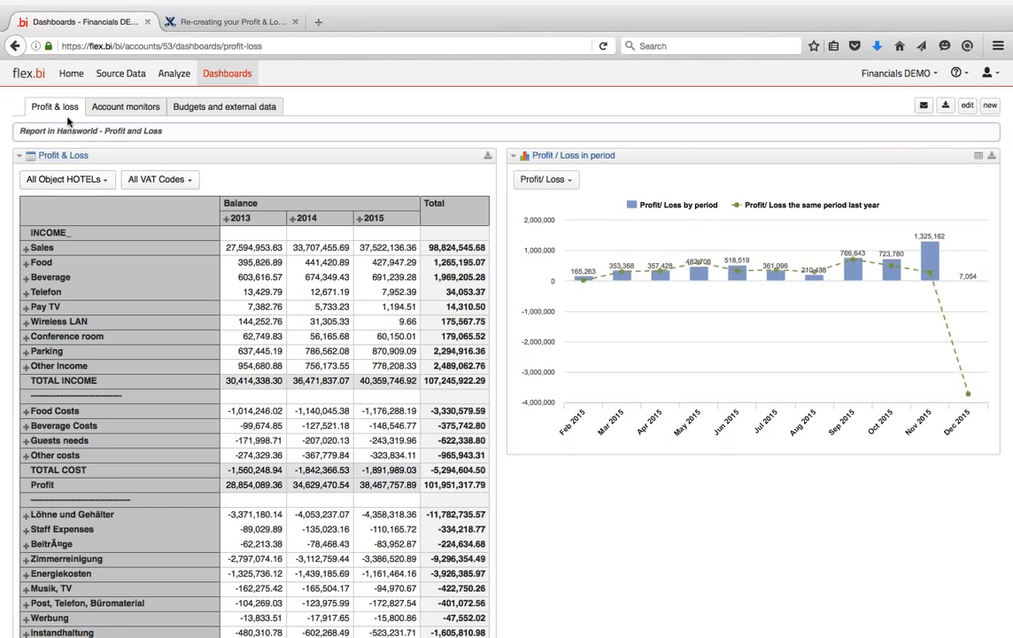
left_click(68, 72)
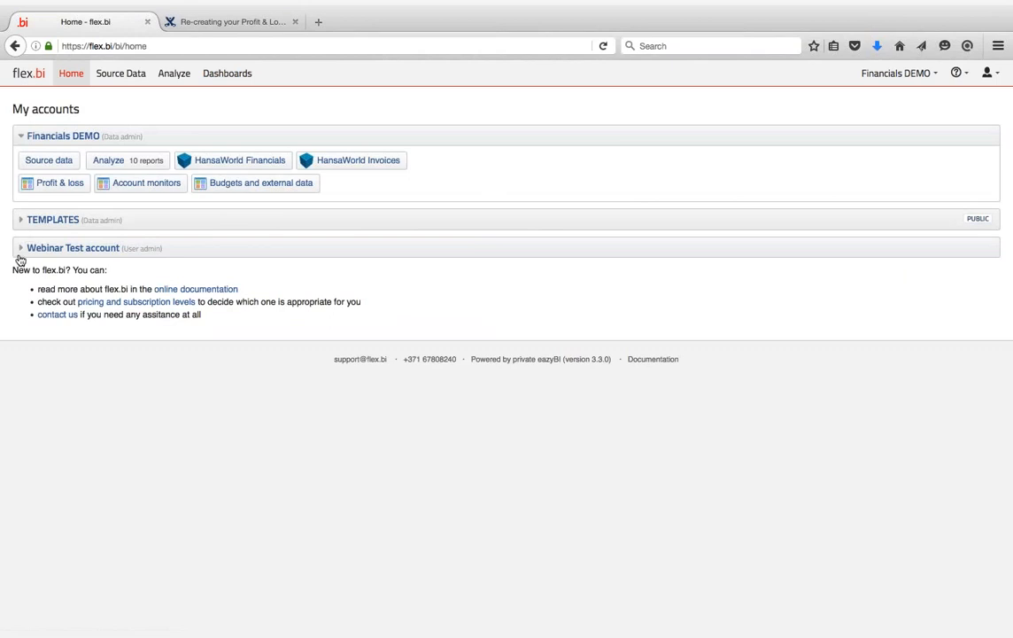
left_click(20, 246)
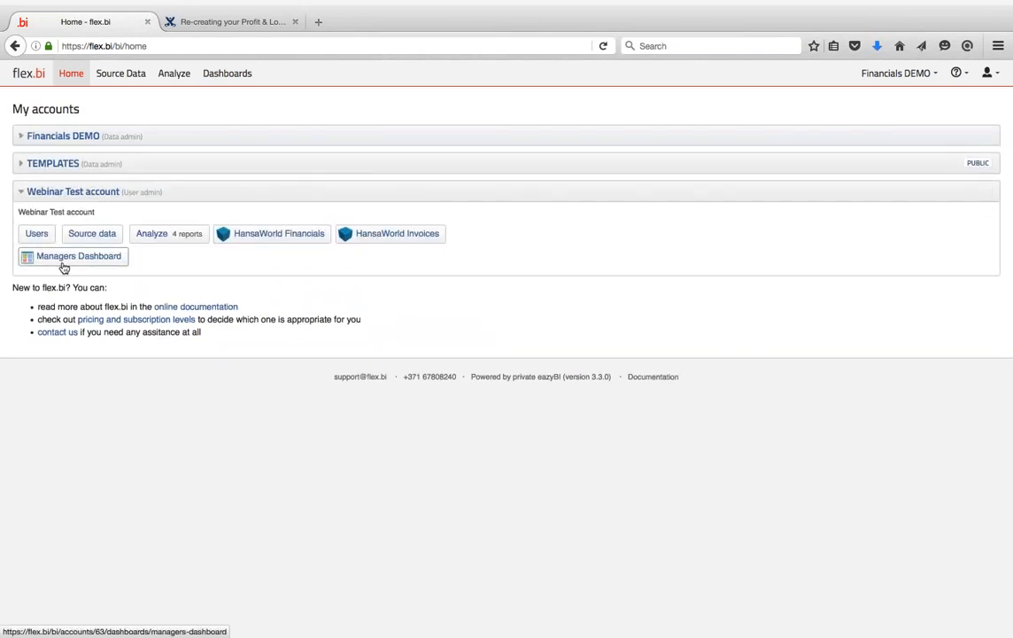
- Open the HansaWorld Financials cube with the Balance measure and Time in the columns
left_click(263, 236)
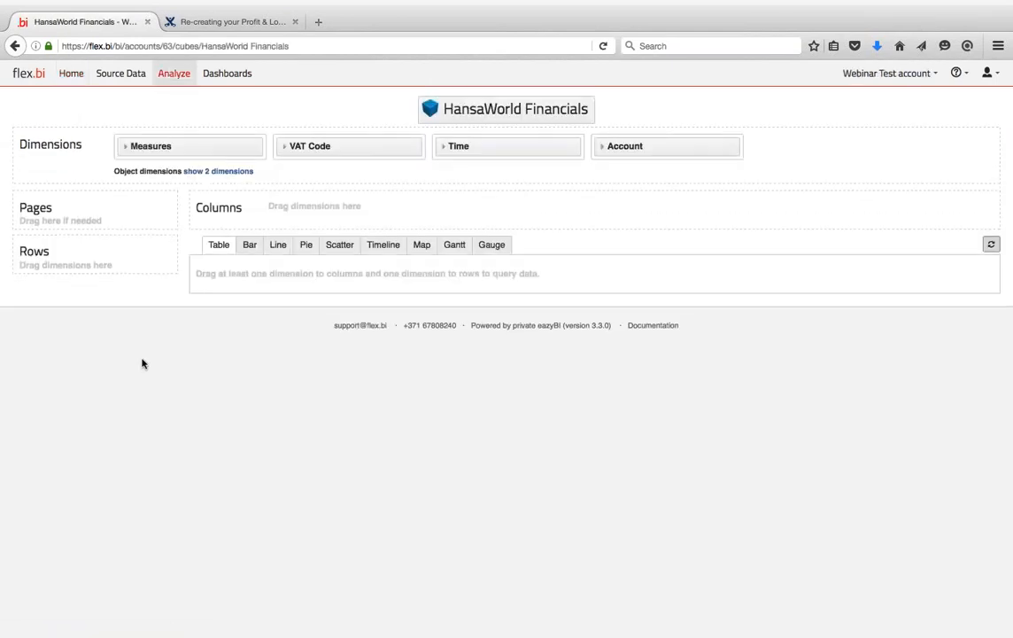
left_click(125, 149)
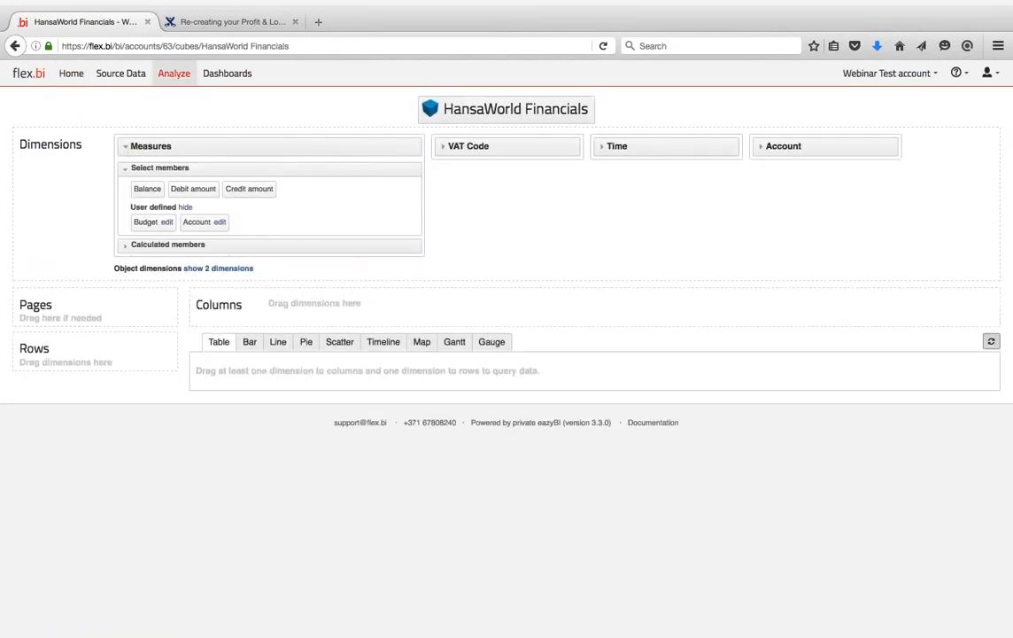
left_click(126, 252)
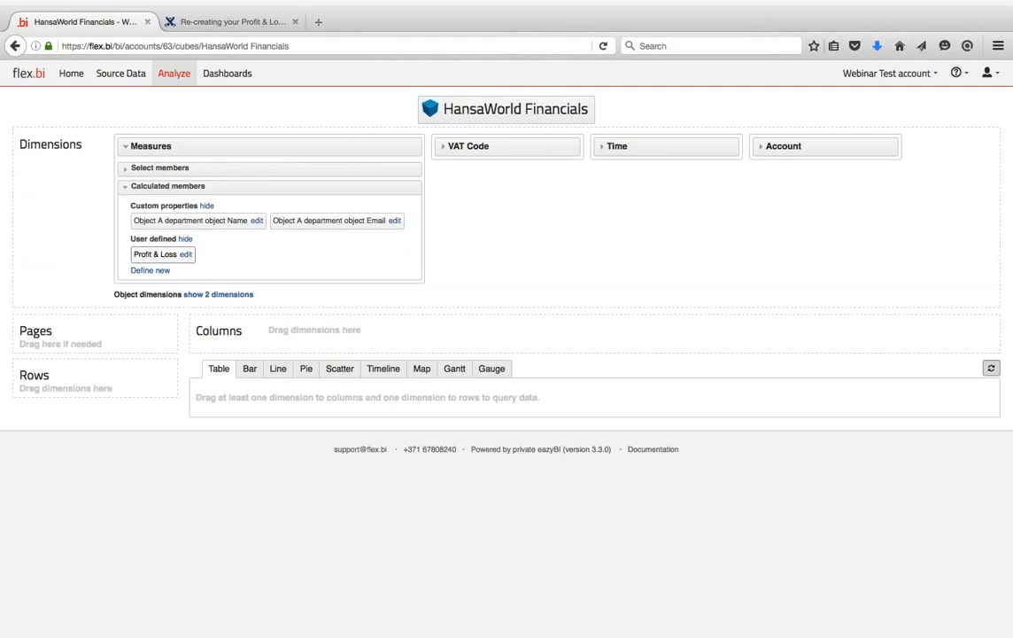
left_click(124, 170)
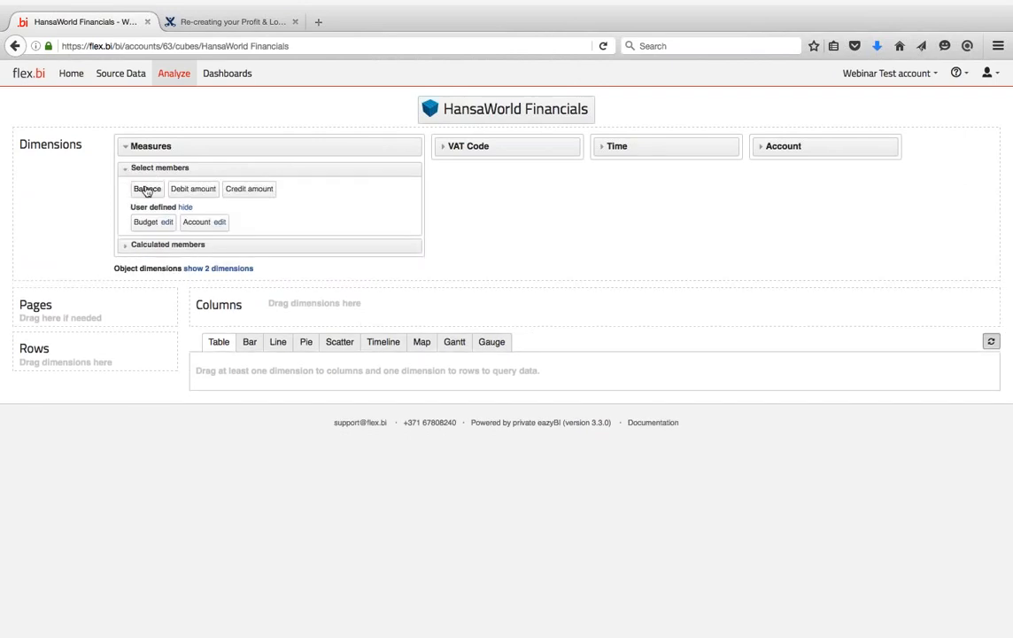
left_click(147, 189)
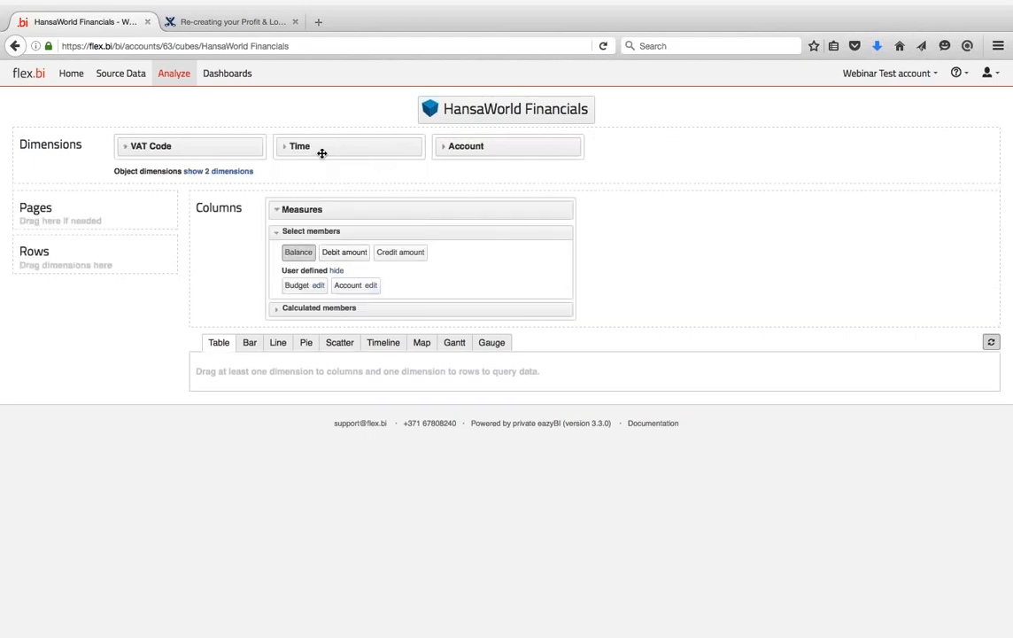
left_click_drag(322, 154, 675, 299)
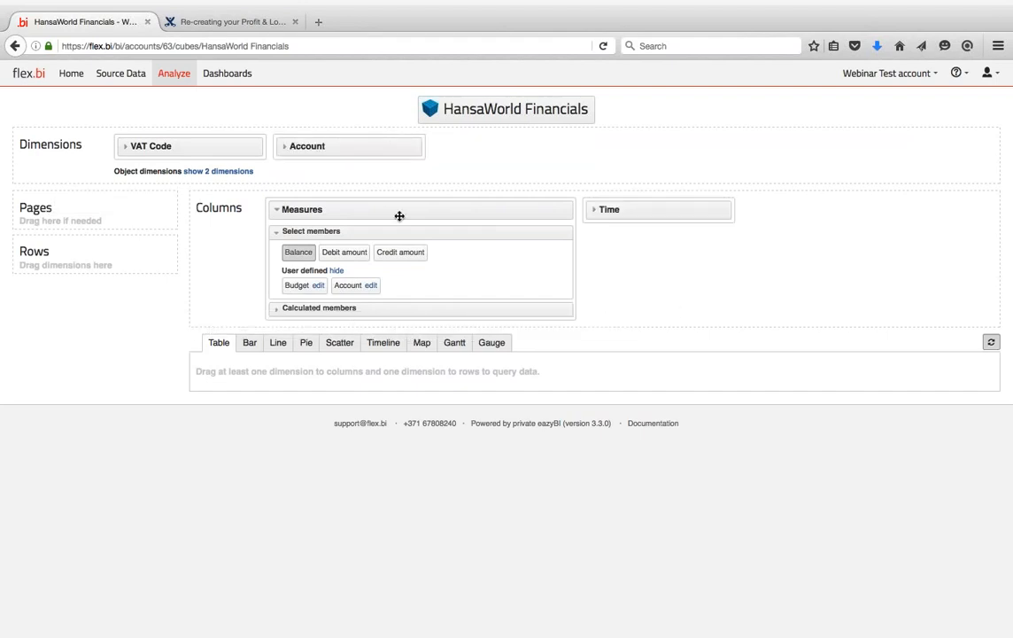
- List every individual account in the rows, then return to the Profit & Loss guide
left_click(276, 232)
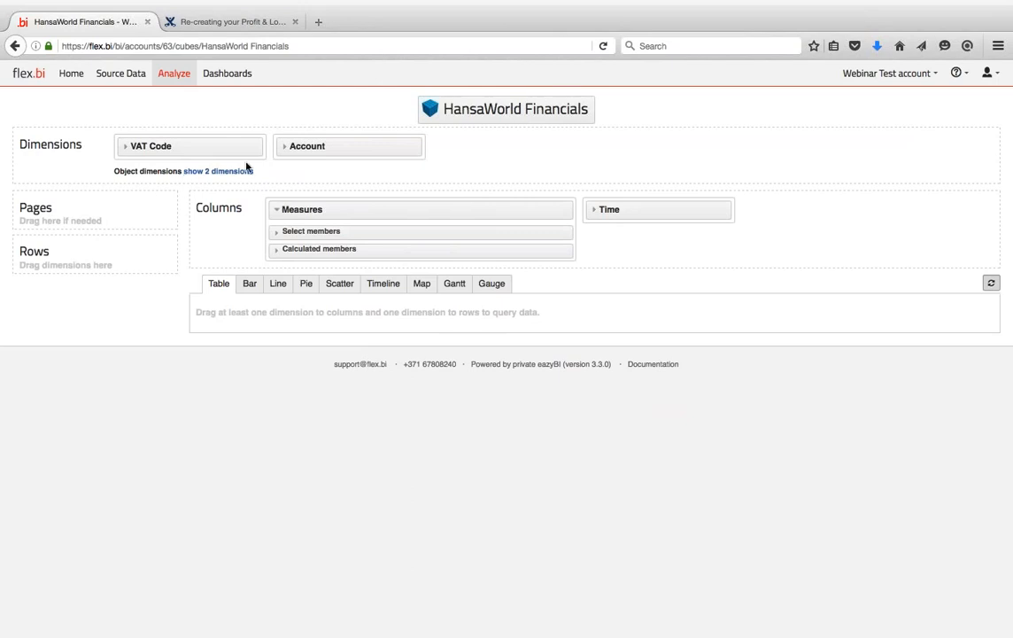
left_click_drag(322, 147, 56, 282)
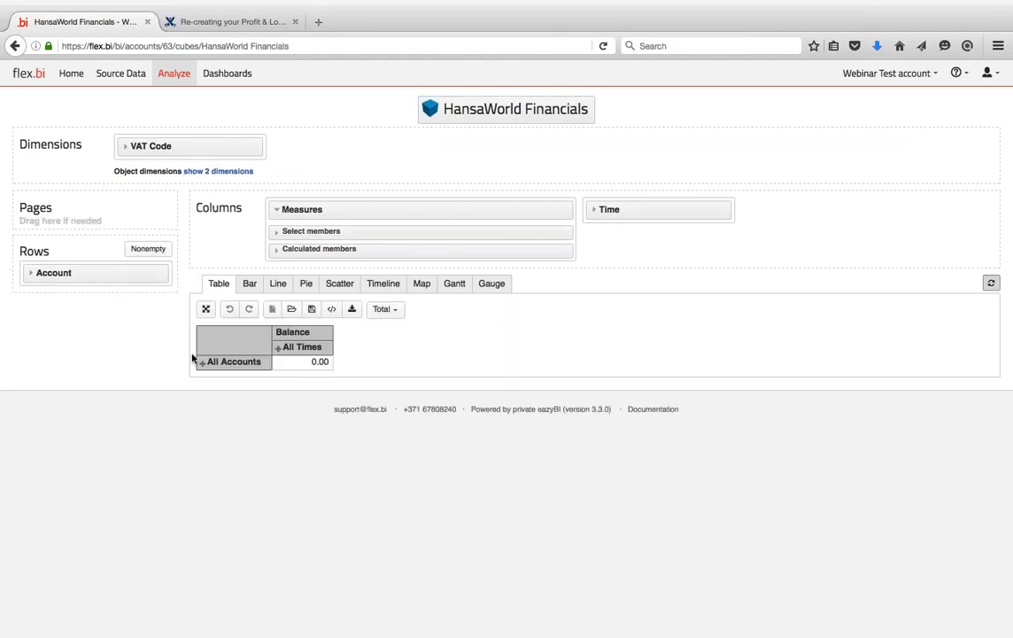
left_click(202, 362)
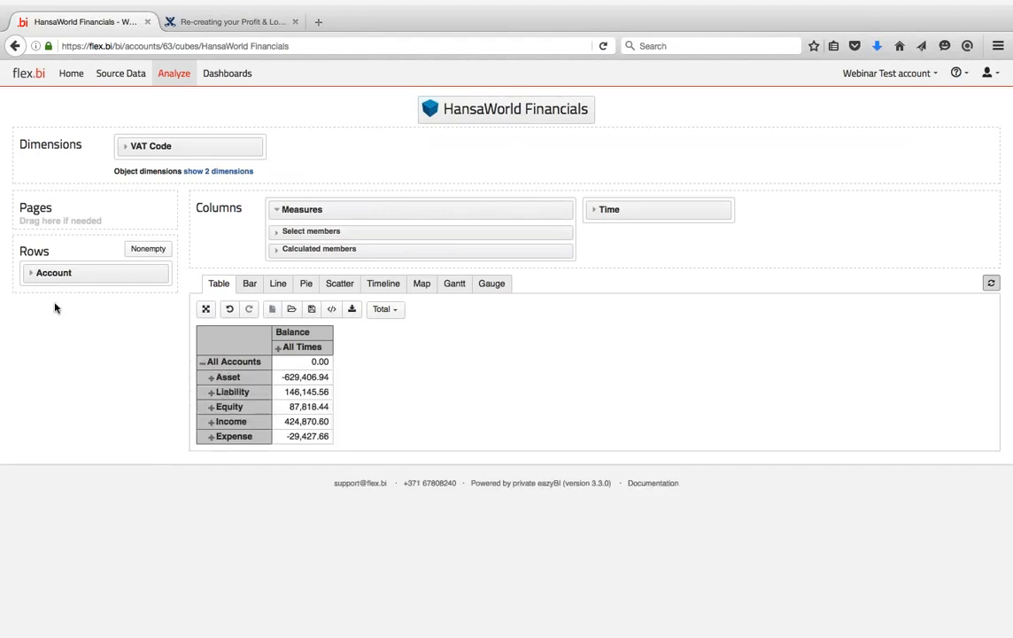
left_click(32, 272)
left_click(53, 371)
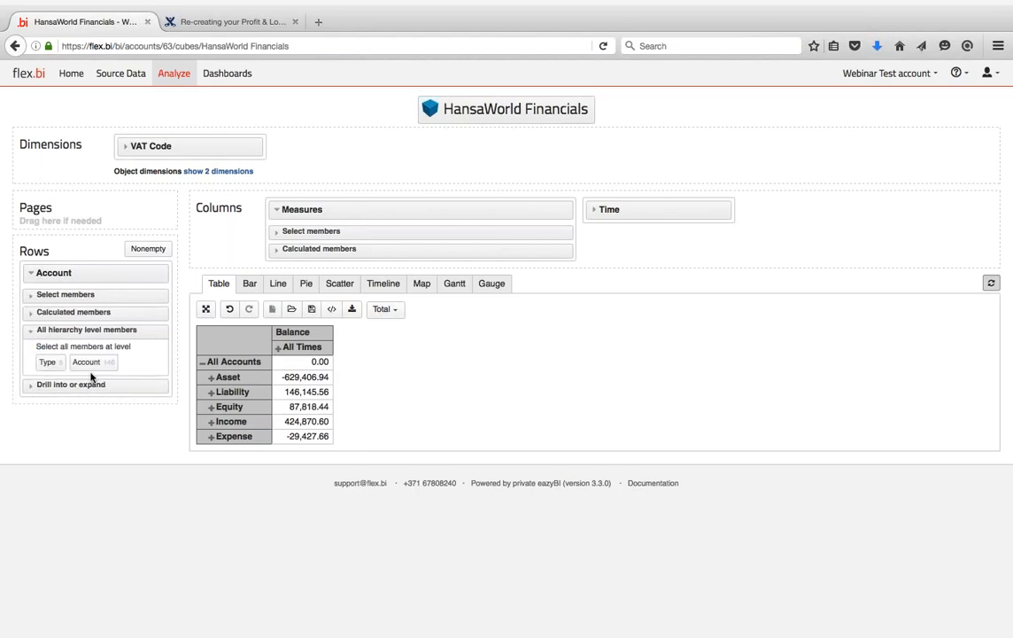
left_click(82, 363)
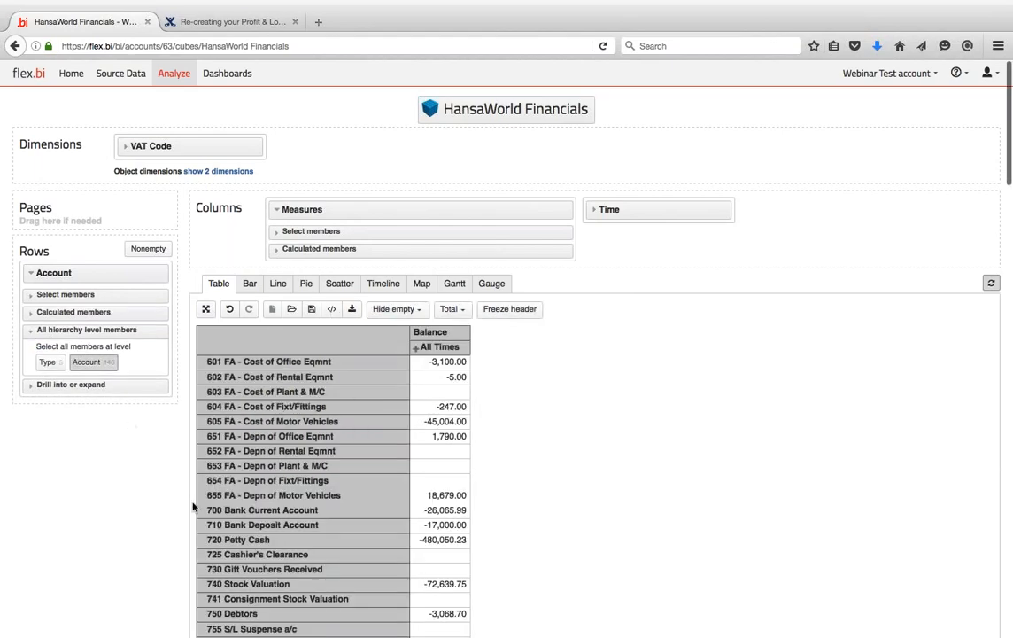
scroll(192, 502, "down", 6)
scroll(193, 502, "up", 6)
left_click(421, 310)
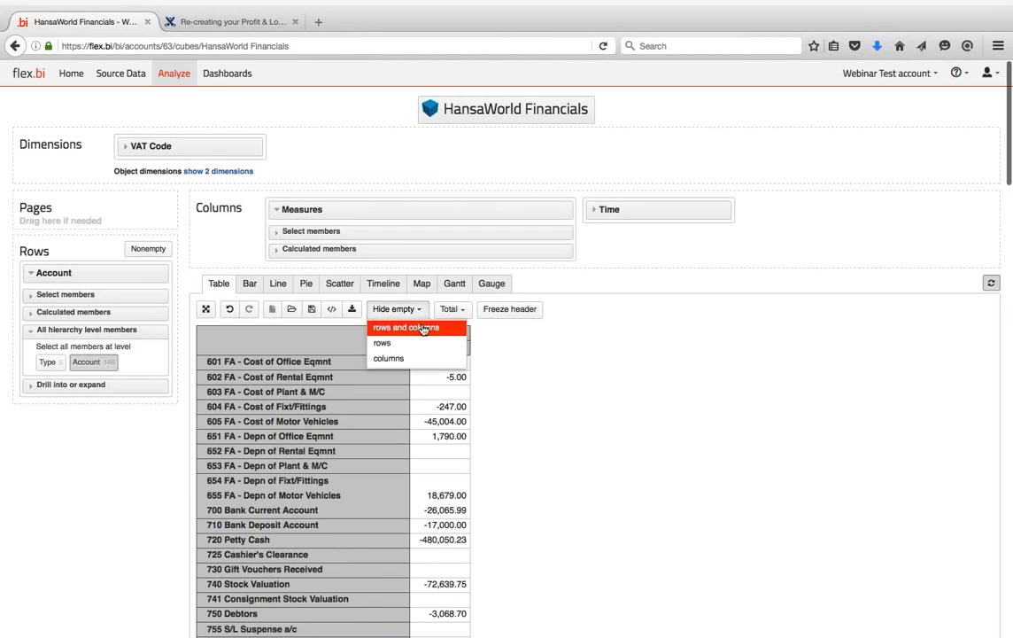
left_click(532, 344)
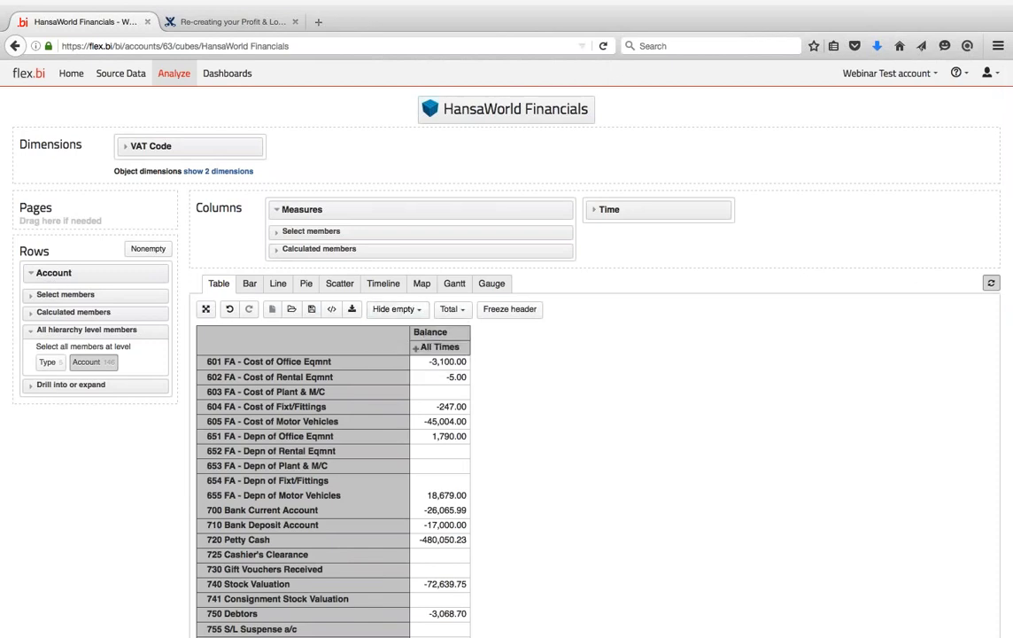
left_click(197, 22)
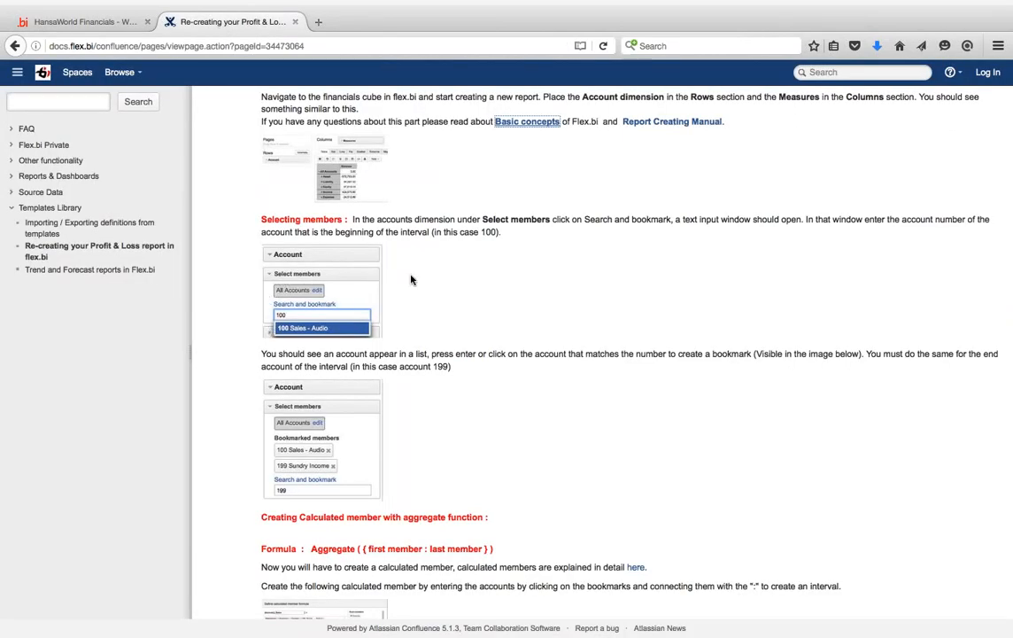
- Study the guide's account-search and formula screenshots, check Standard ERP, then return to the report
scroll(410, 279, "down", 2)
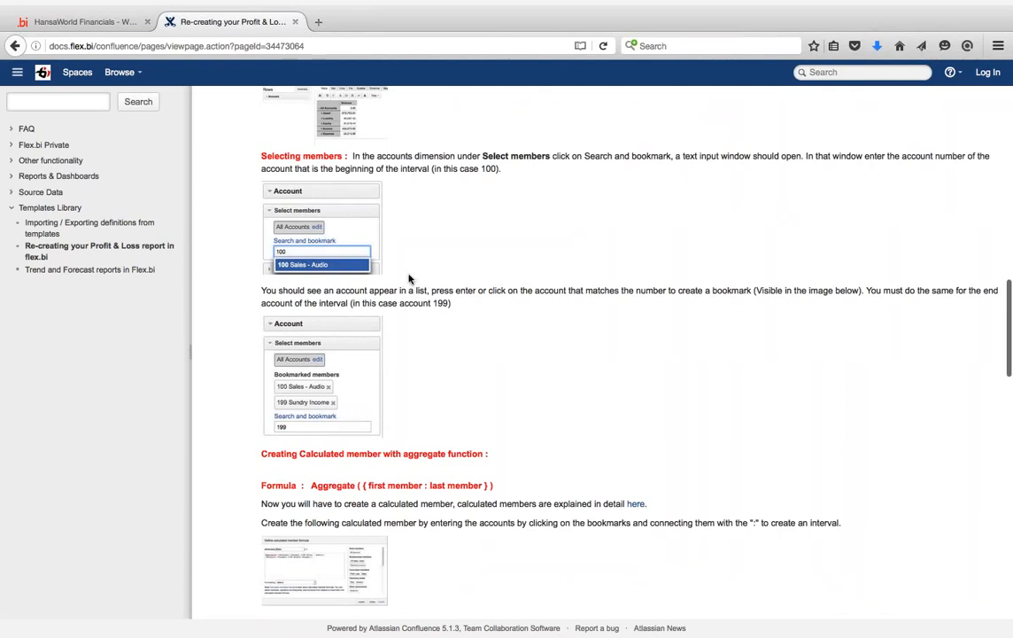
left_click(363, 230)
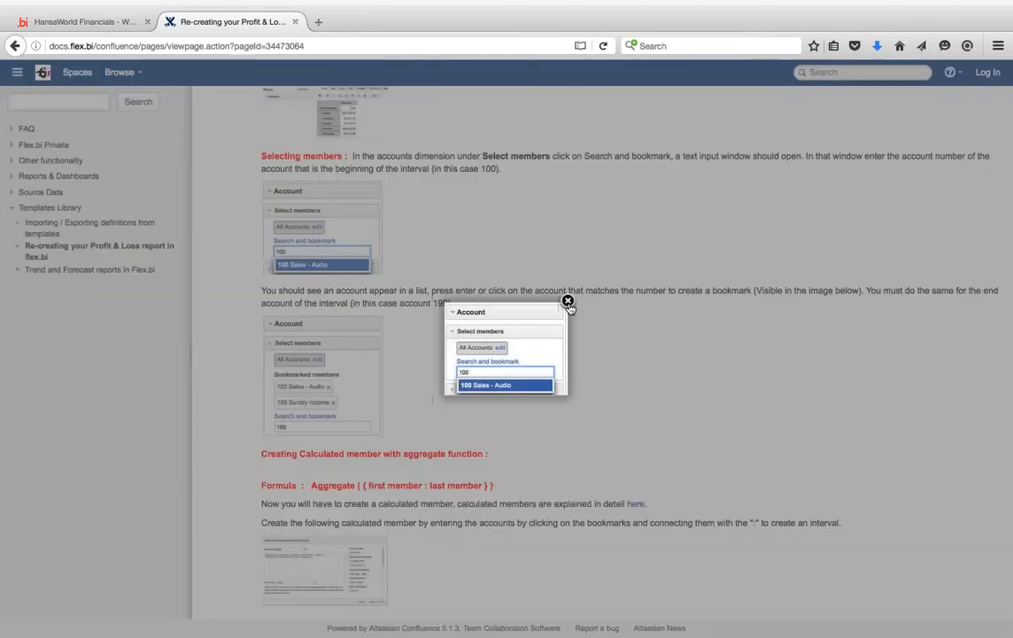
left_click(507, 269)
scroll(508, 270, "up", 2)
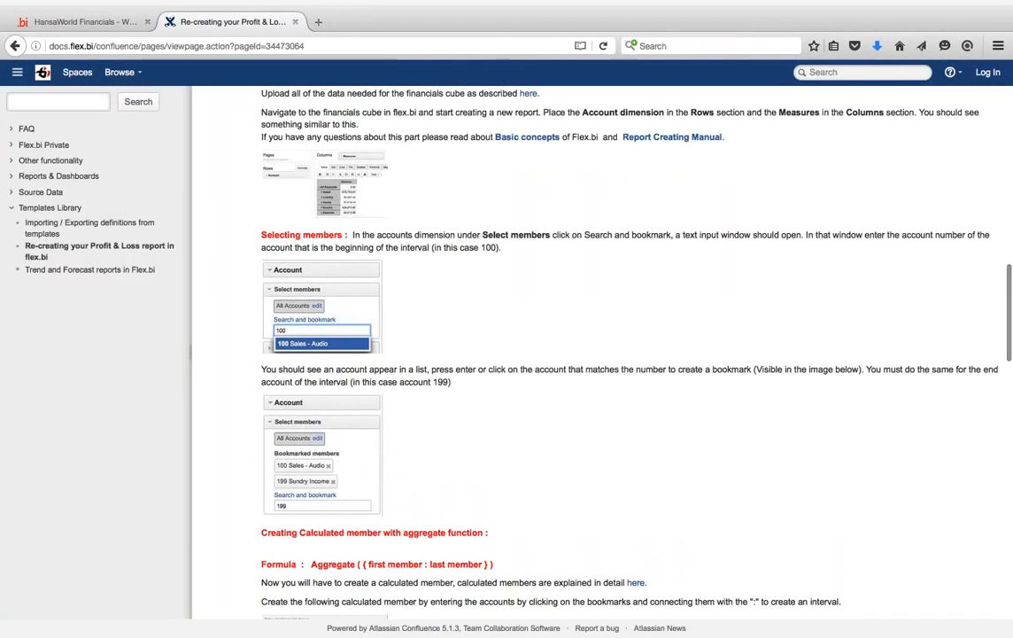
key("ctrl+Left")
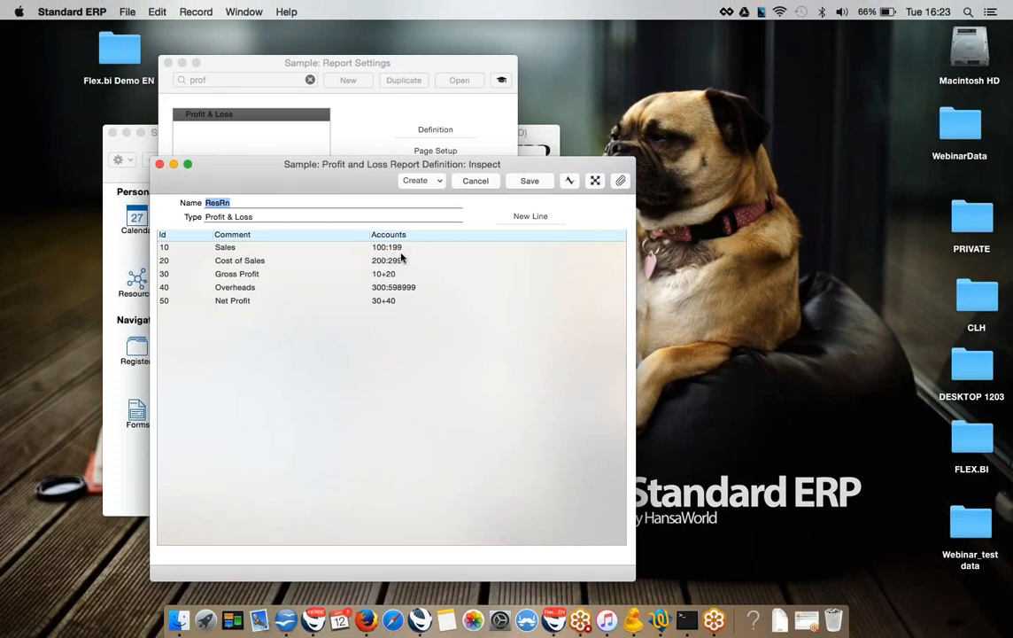
key("ctrl+Right")
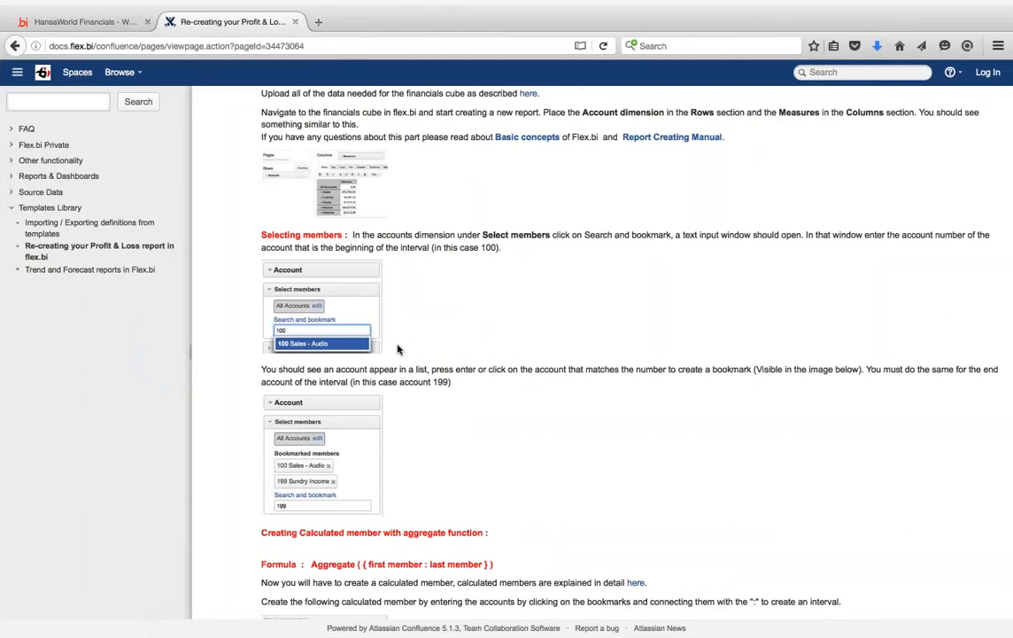
scroll(397, 350, "down", 4)
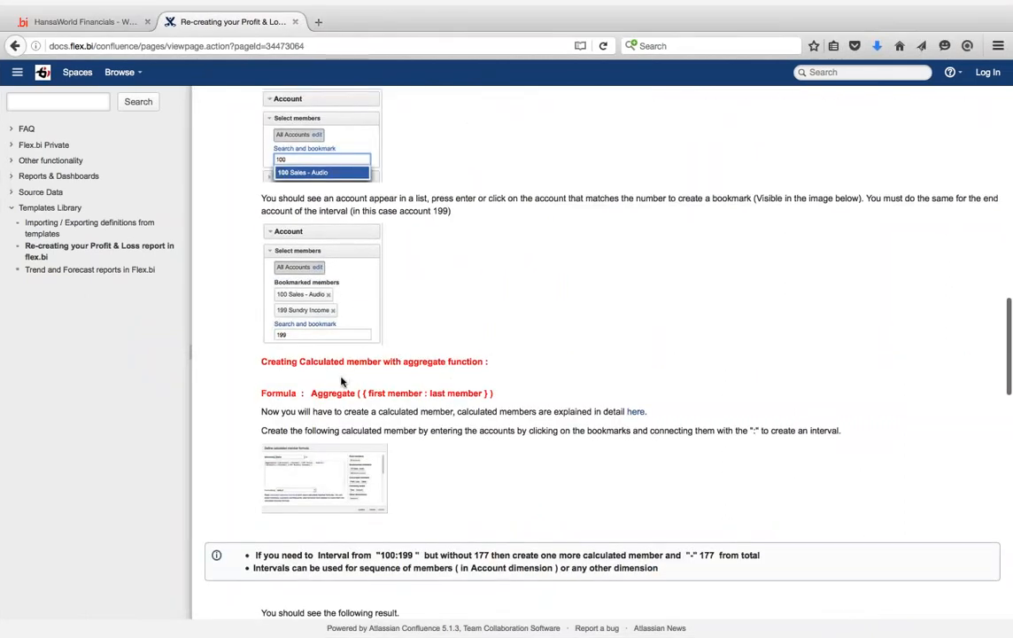
scroll(345, 379, "down", 1)
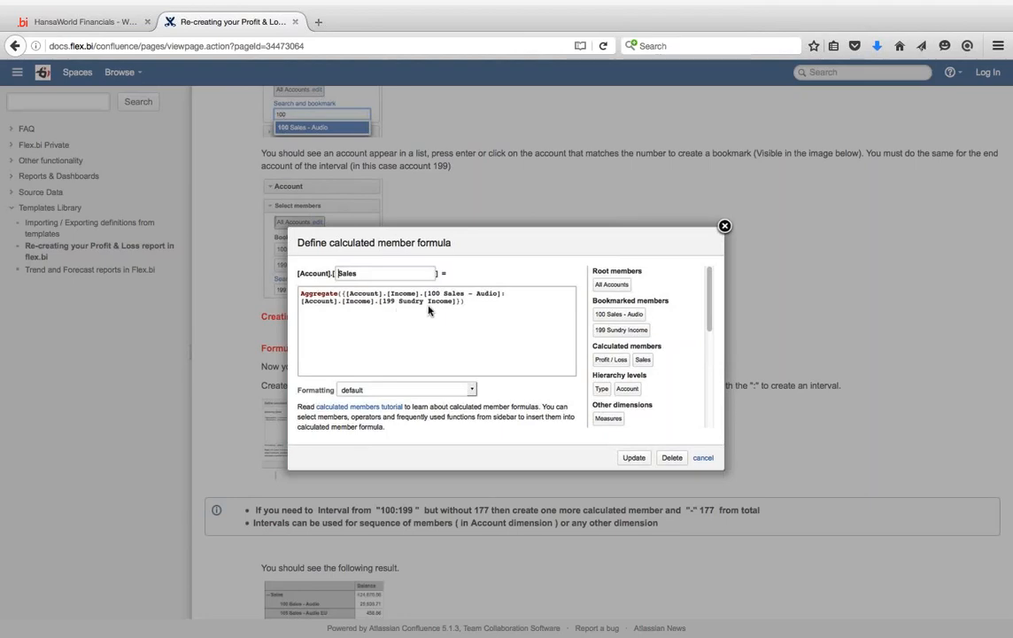
left_click(725, 225)
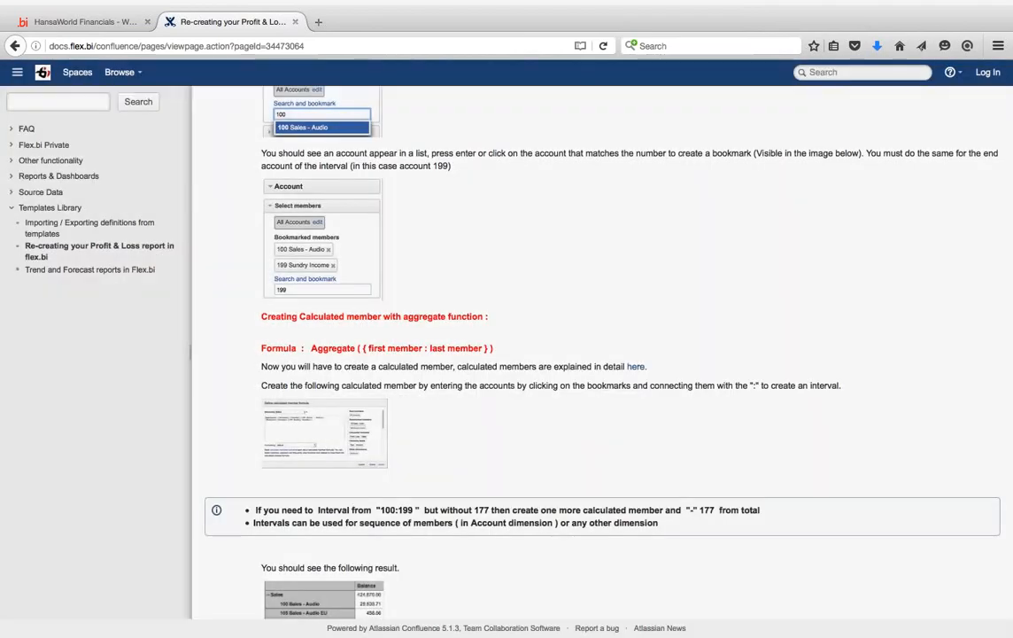
left_click(88, 21)
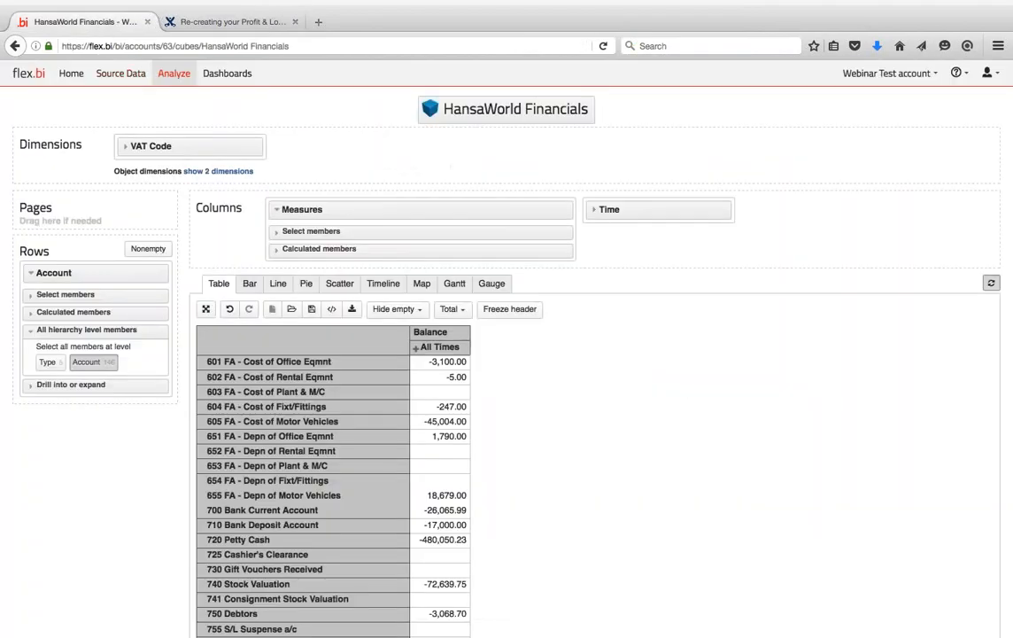
- Bookmark accounts 100 Sales - Audio and 199 Sundry Income, then start a new Account calculated member
left_click(30, 311)
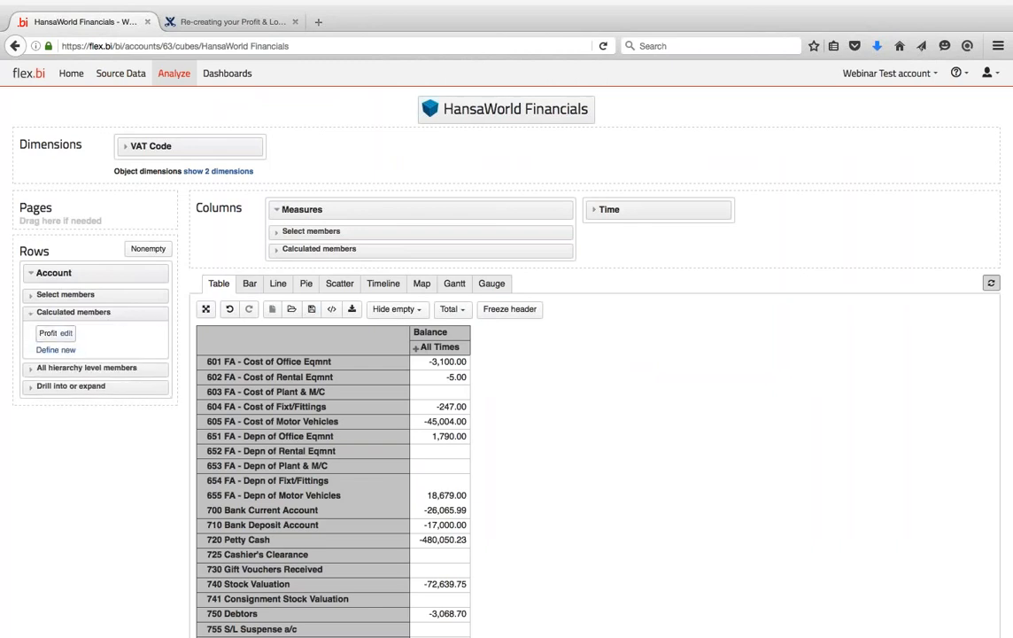
left_click(64, 295)
left_click(75, 332)
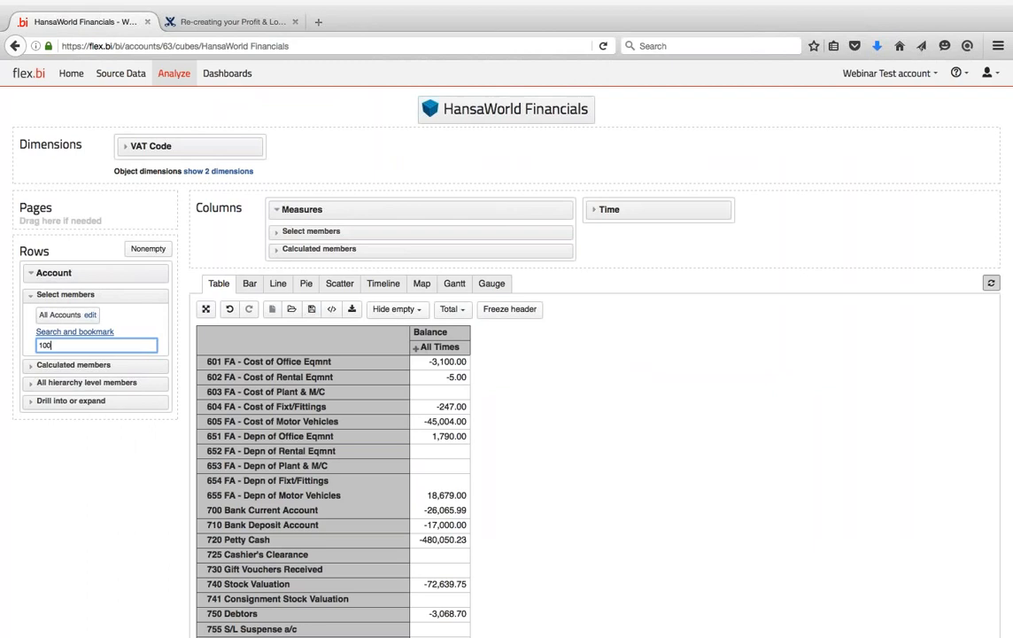
left_click(74, 362)
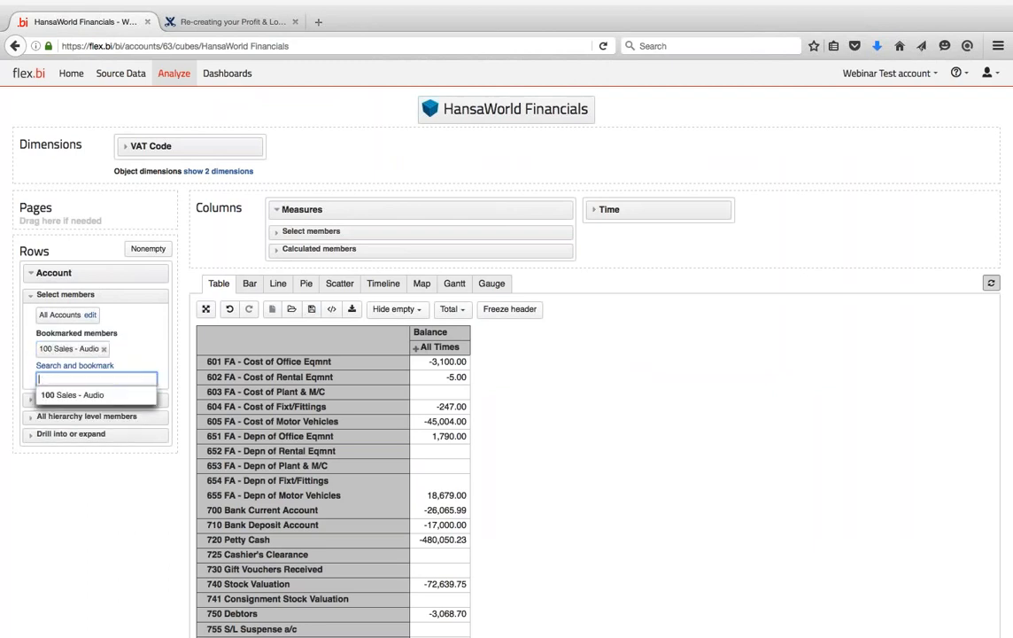
type("10")
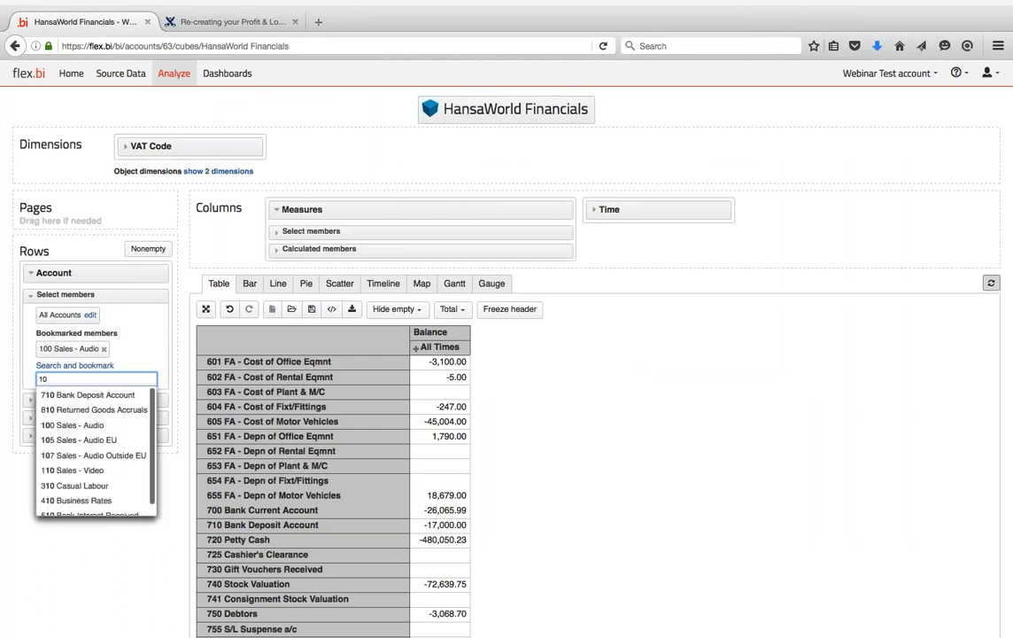
key("BackSpace")
key("BackSpace")
type("199")
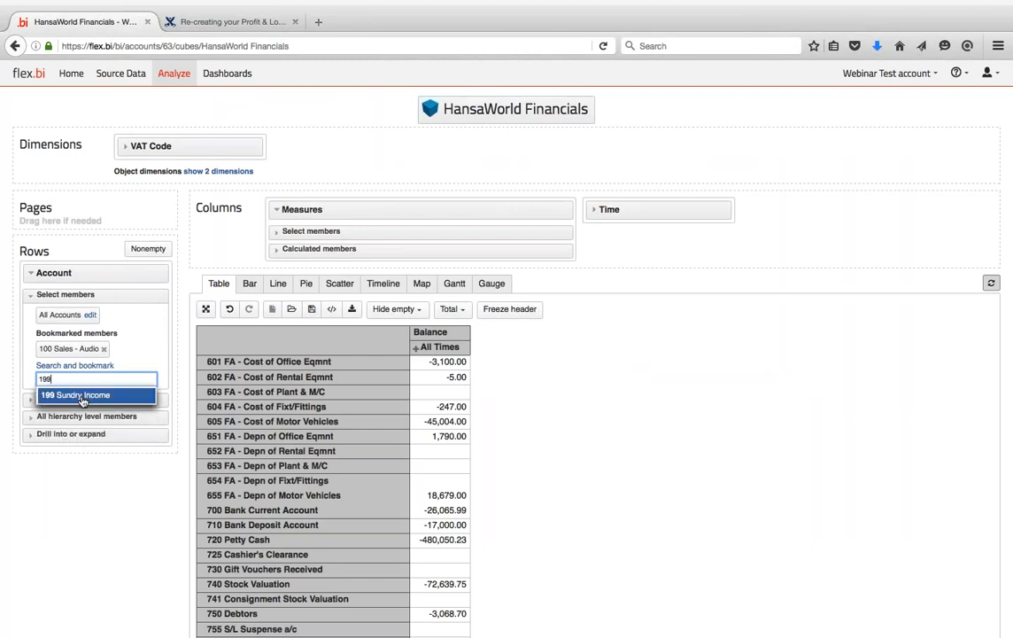
left_click(61, 396)
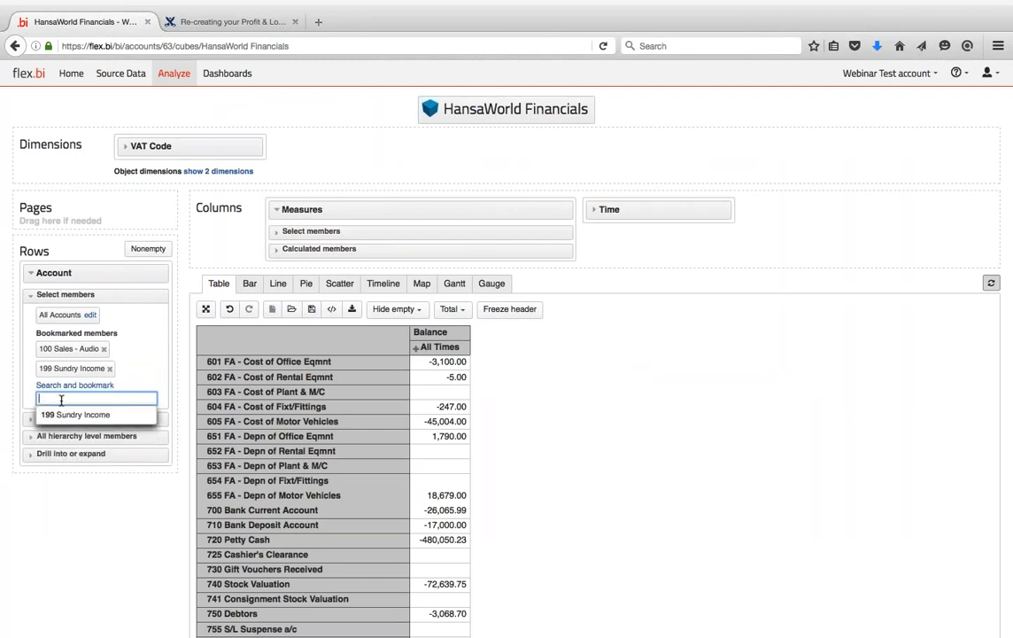
left_click(31, 418)
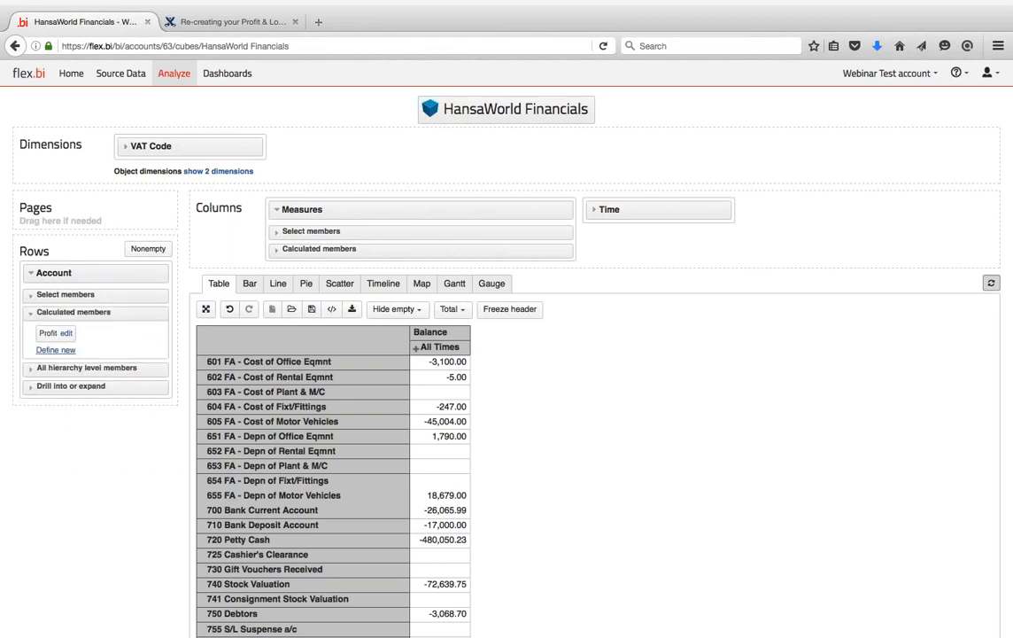
left_click(48, 350)
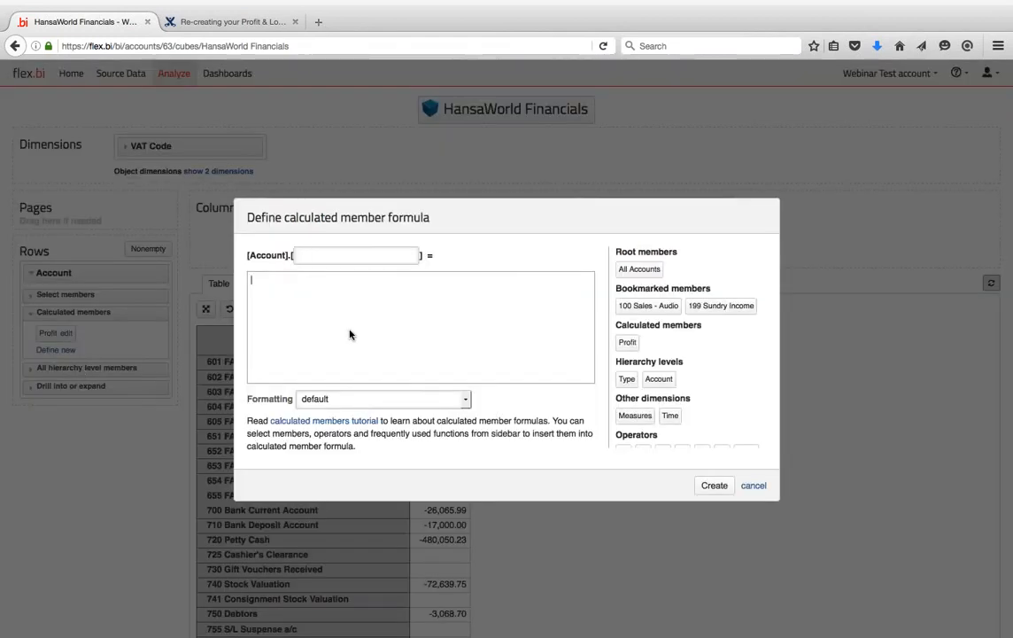
- Define Sales as 100 Sales - Audio + 199 Sundry Income, replacing the rejected colon with '+'
left_click(625, 307)
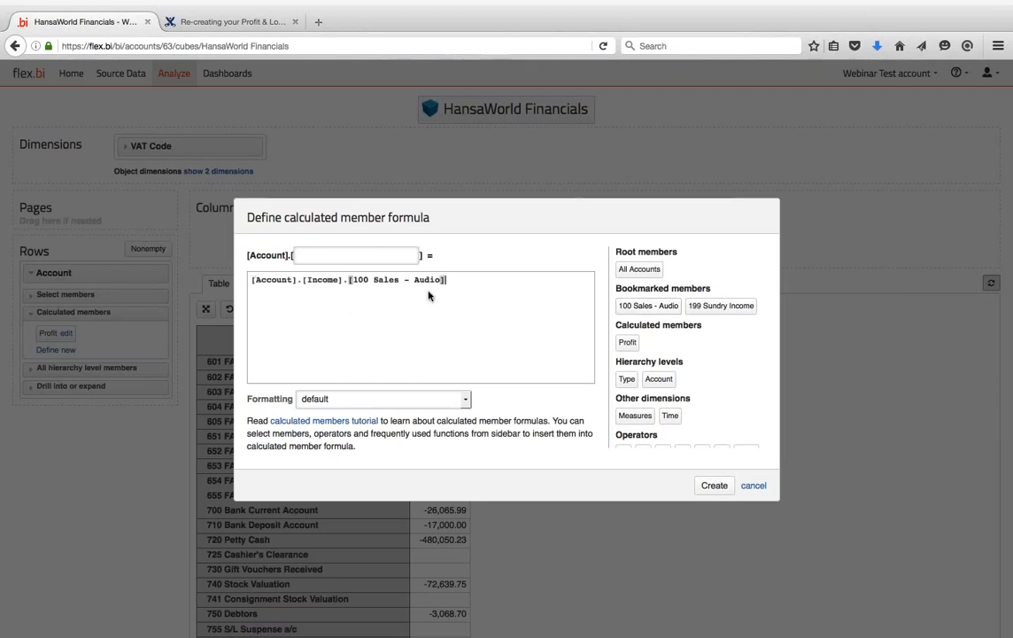
type(":")
key("Return")
left_click(711, 308)
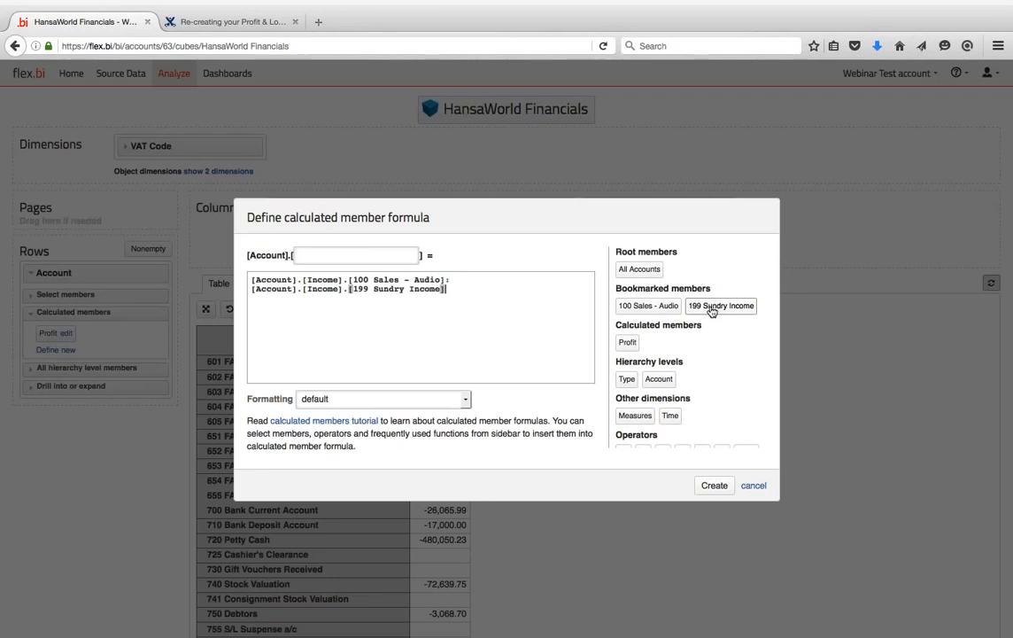
left_click(252, 280)
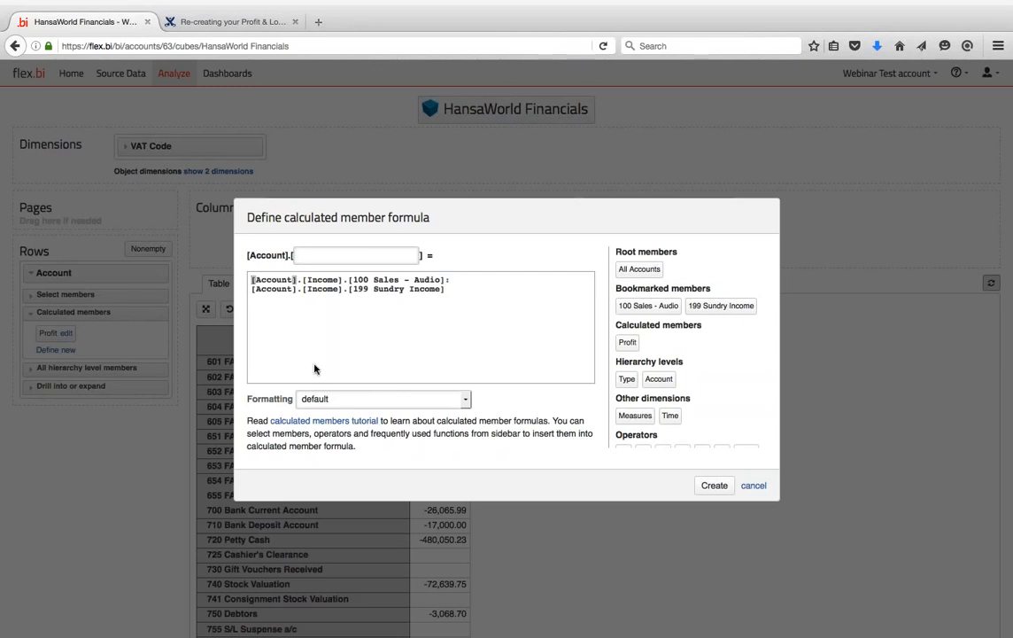
left_click(358, 256)
type("Sales")
key("Return")
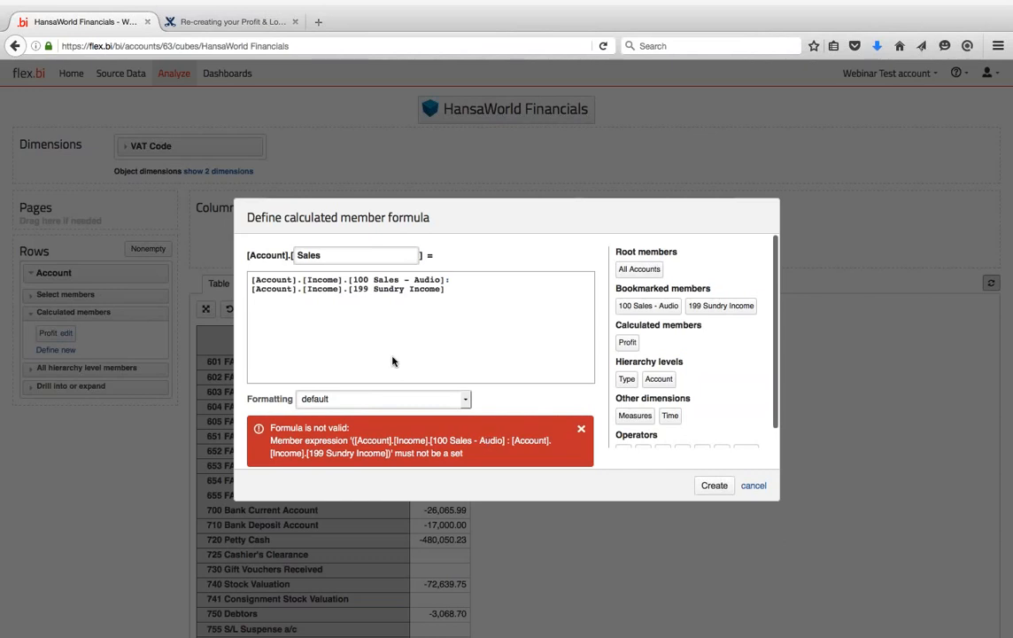
left_click(450, 279)
key("BackSpace")
type("+")
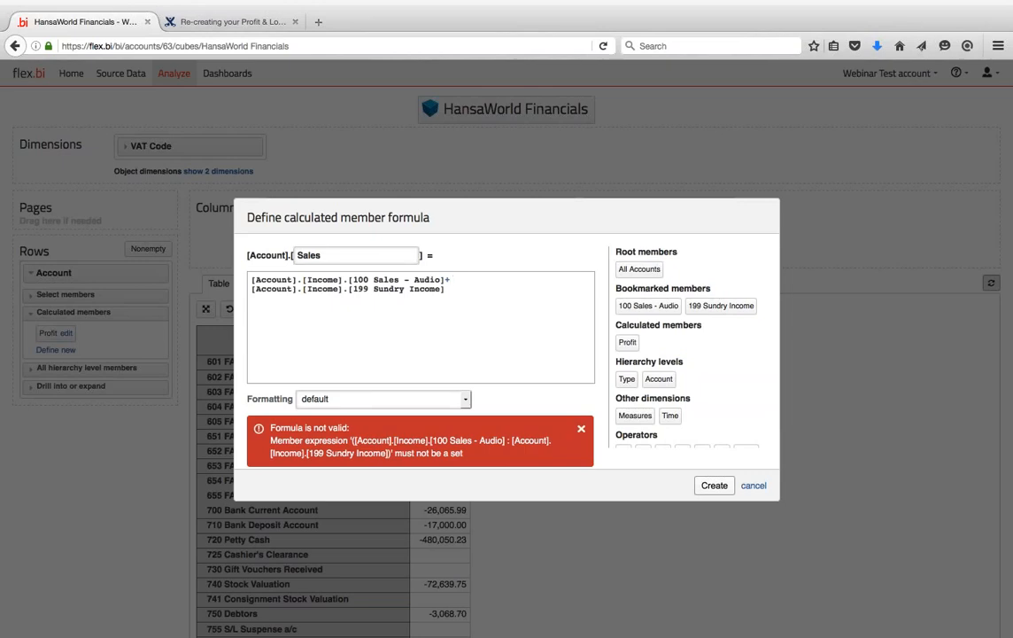
left_click(714, 484)
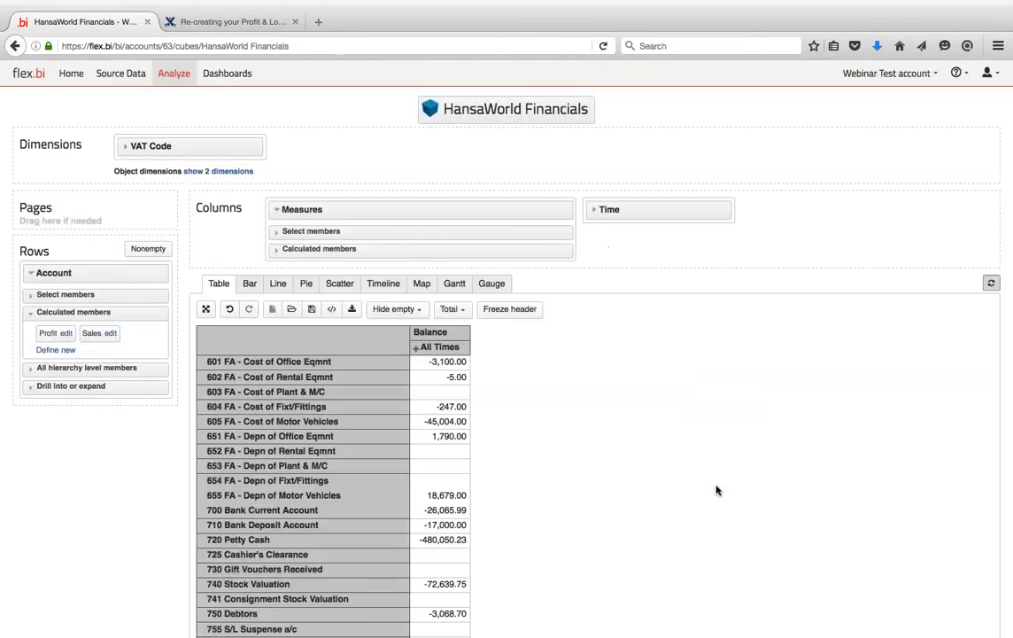
left_click(34, 367)
- Show only the Sales row (29,503.71) in the report and reopen its formula
left_click(40, 312)
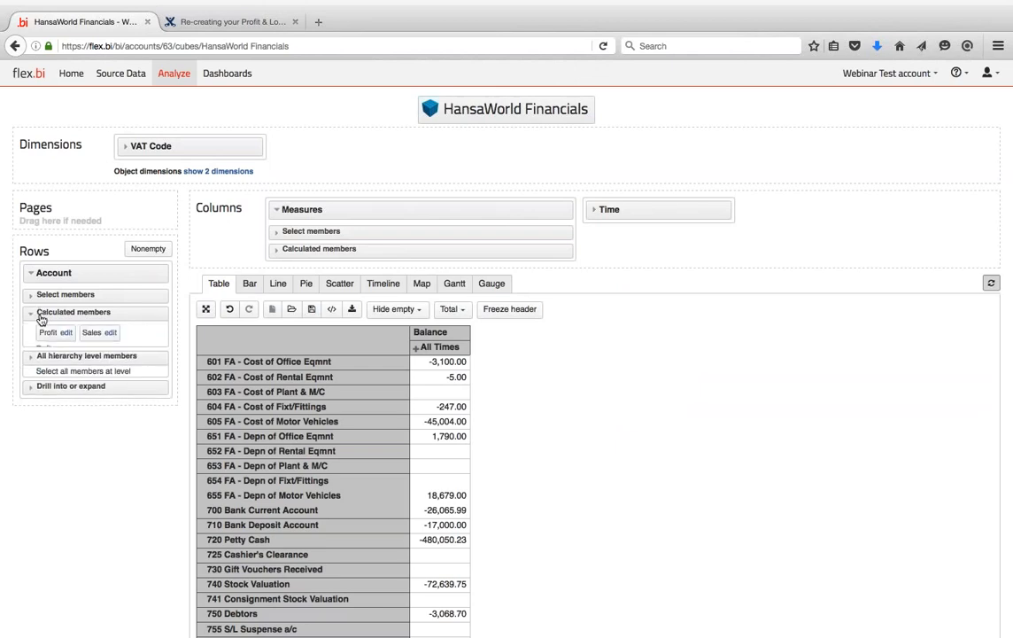
left_click(96, 334)
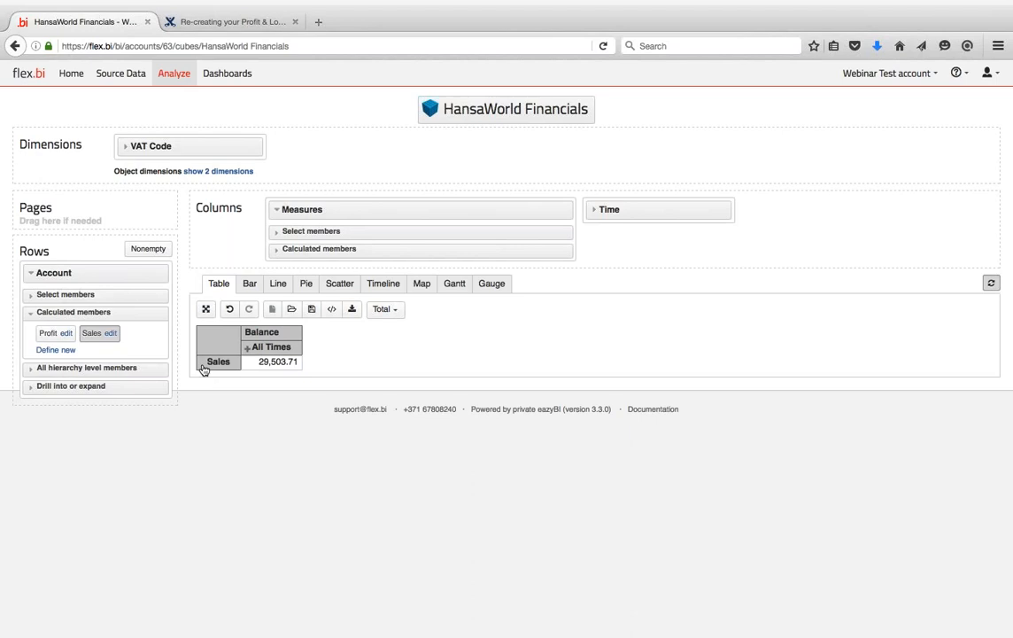
left_click(111, 333)
left_click(251, 283)
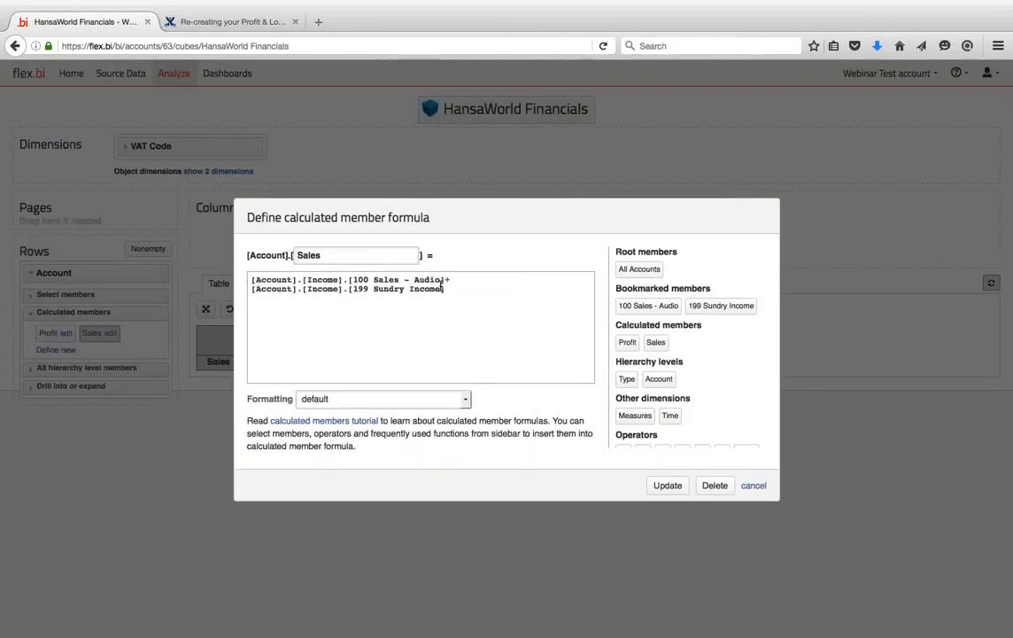
- Rewrite Sales as Aggregate({100 Sales - Audio : 199 Sundry Income}) and update it to 424,870.60
left_click(450, 280)
type(":")
left_click(251, 282)
scroll(687, 355, "down", 4)
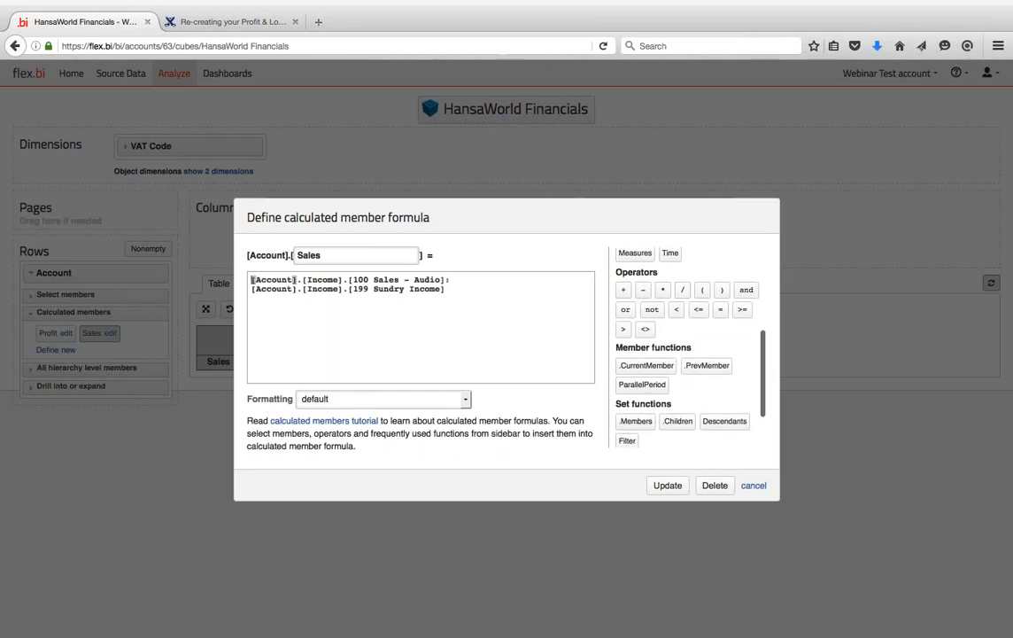
scroll(686, 354, "down", 2)
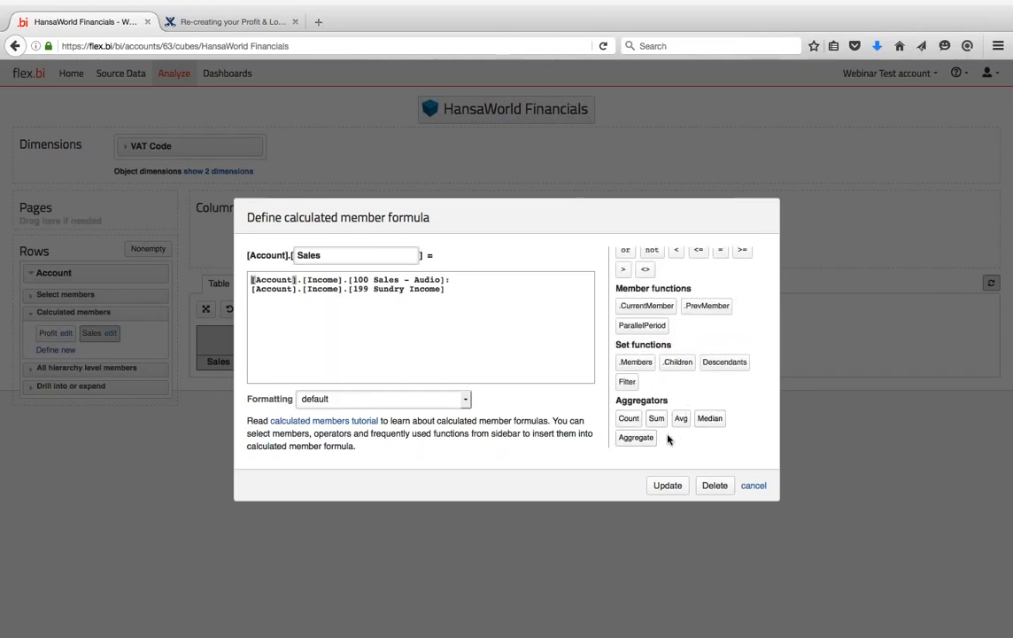
type("Agg")
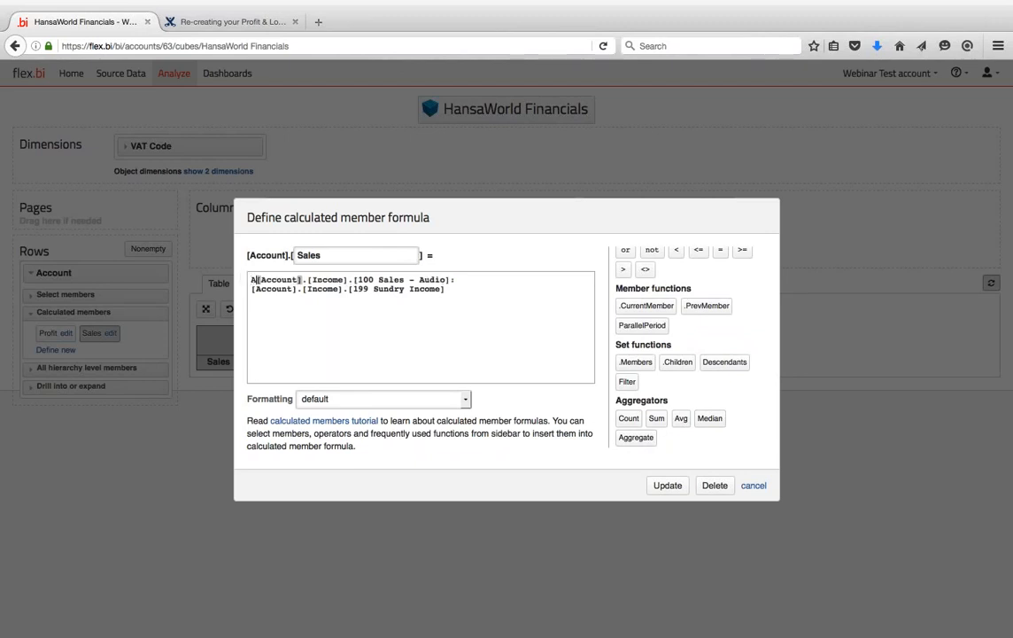
type("reg")
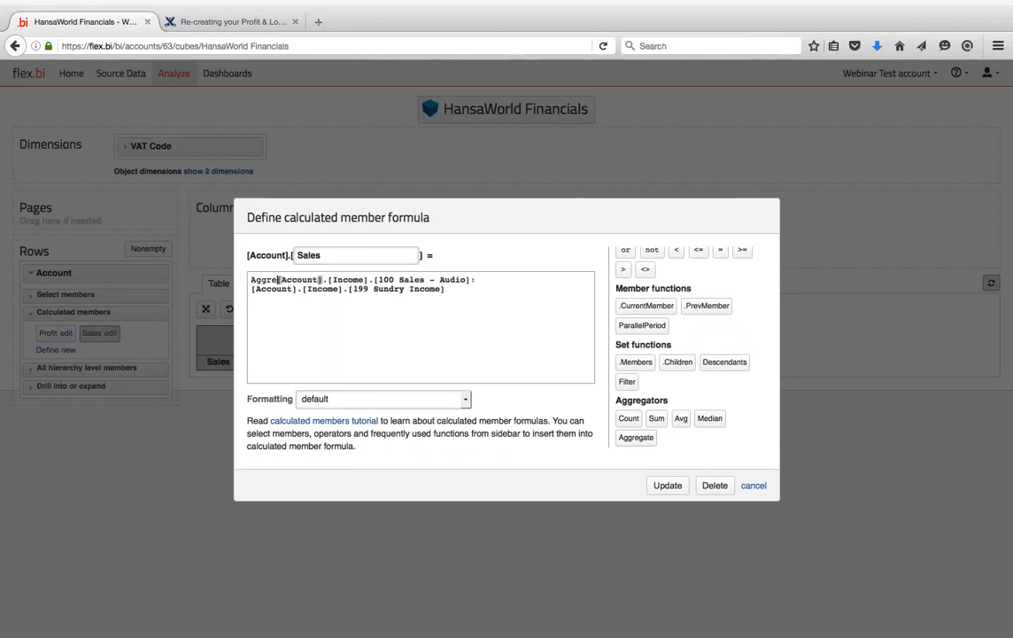
type("ate")
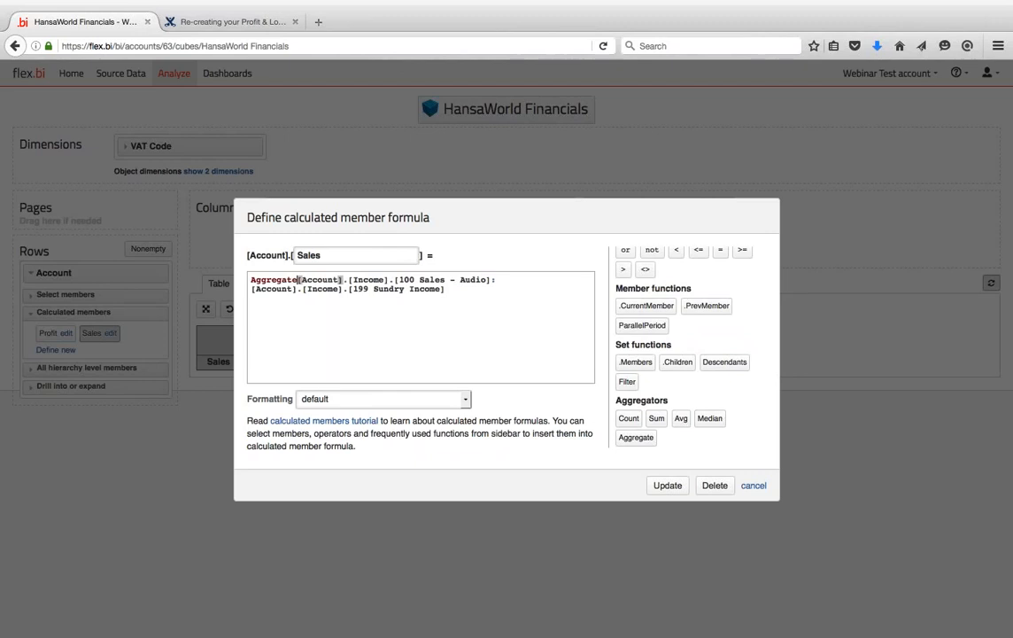
type(" (")
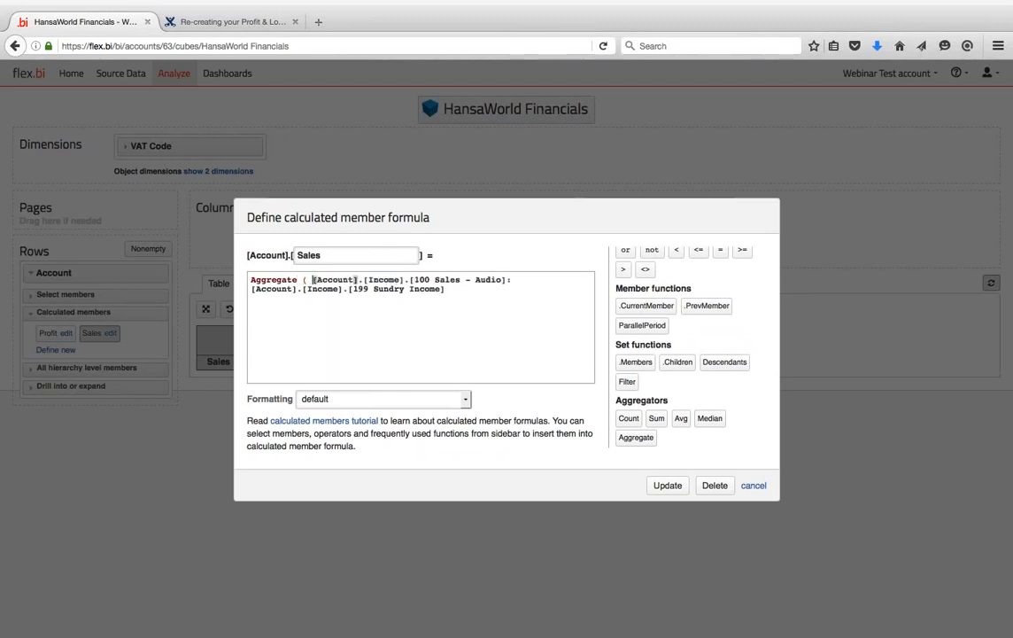
type(" {")
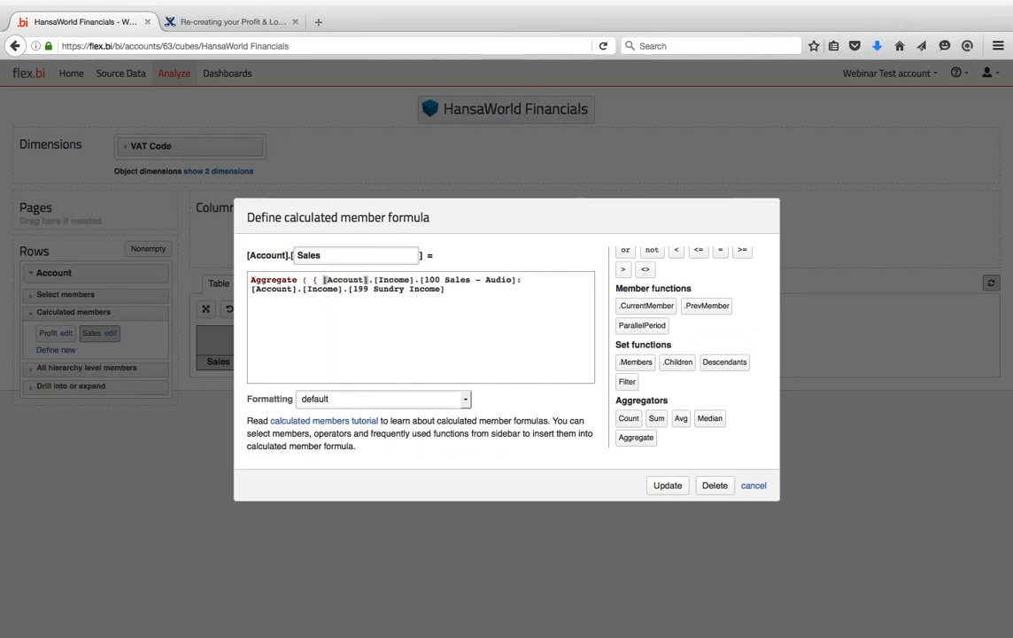
left_click(465, 298)
key("Return")
type("})")
left_click(667, 486)
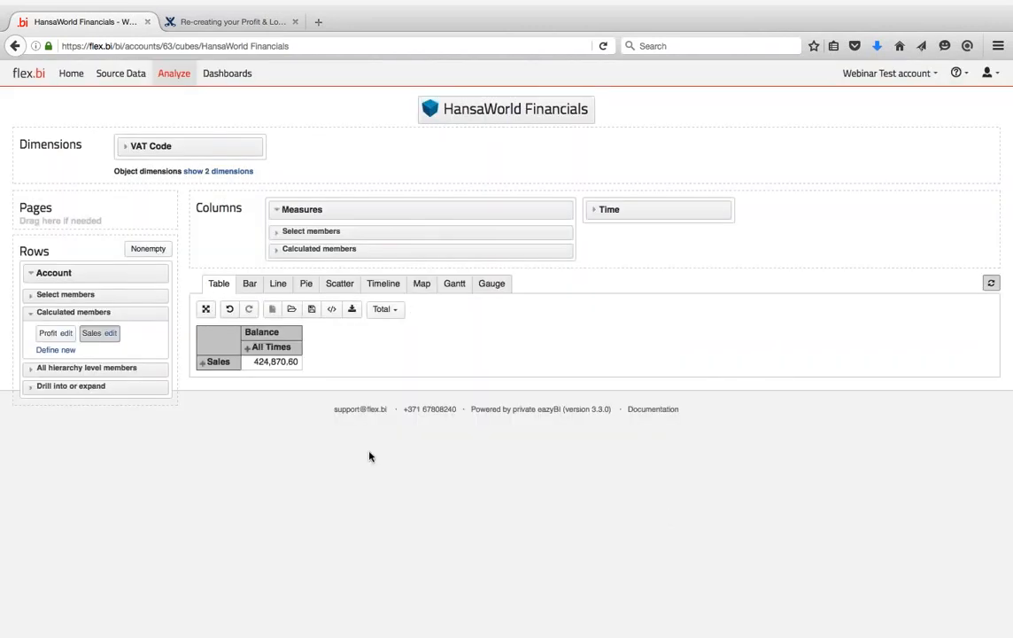
left_click(202, 363)
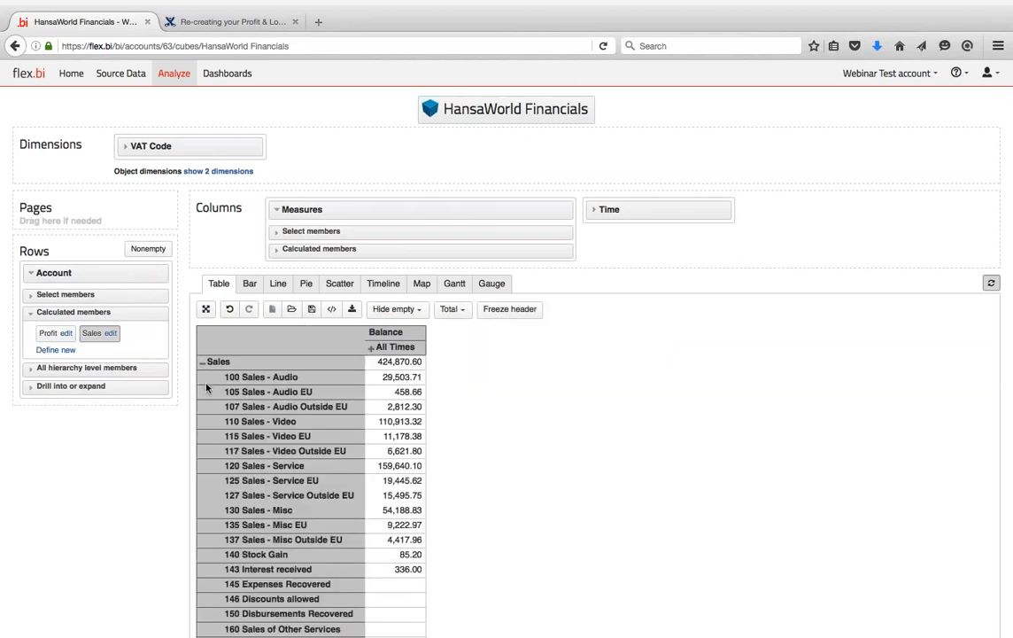
scroll(206, 387, "down", 3)
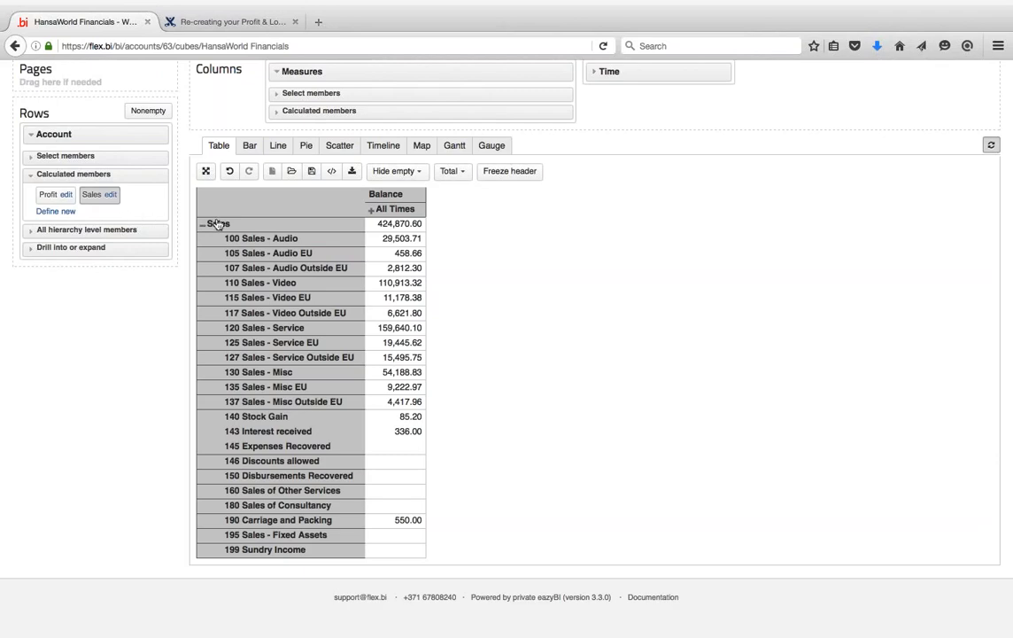
left_click(203, 227)
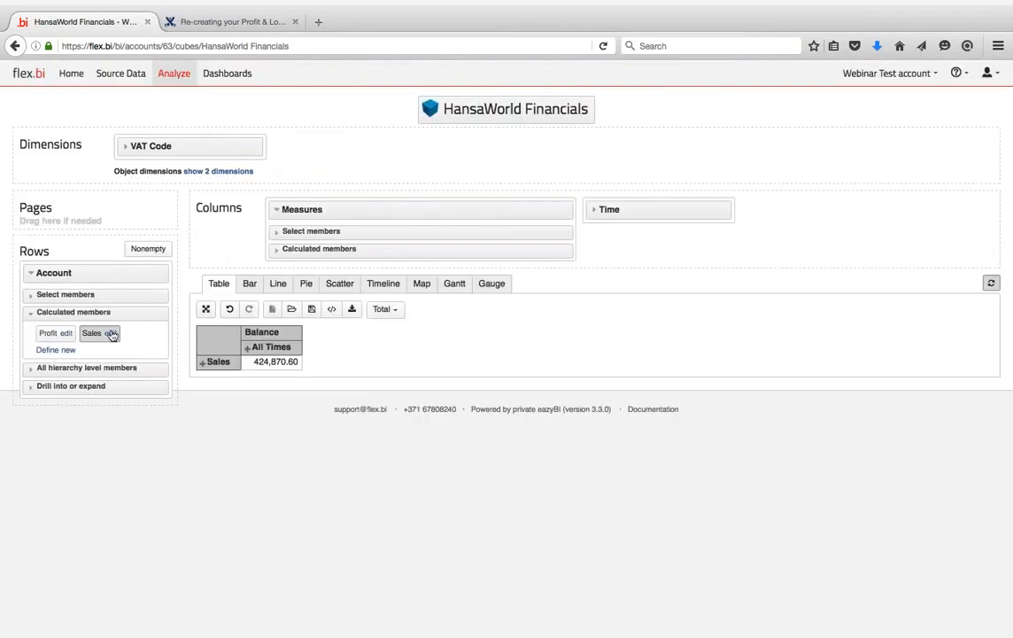
- Reopen the Sales formula and bring up Standard ERP's Profit and Loss report definition
left_click(111, 333)
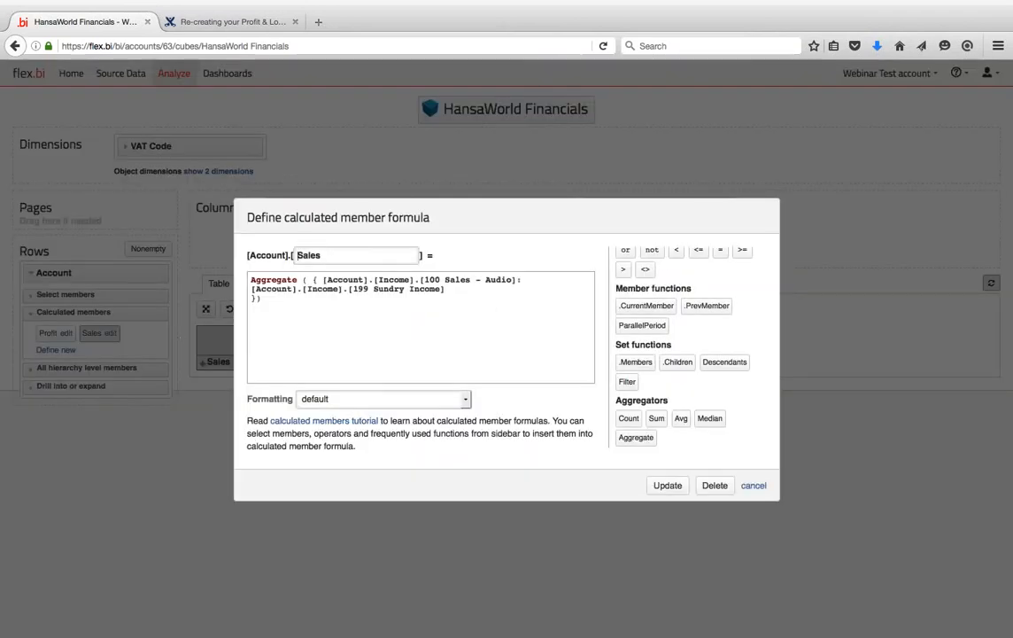
key("ctrl+Left")
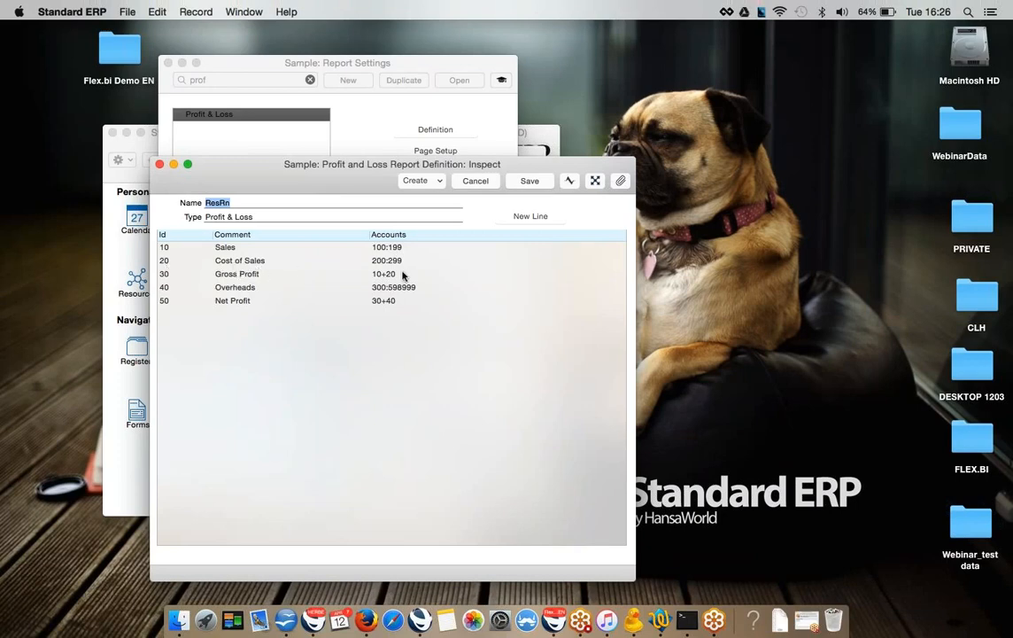
- Compare the Profit and Loss account ranges, then go back to the flex.bi Sales formula
key("ctrl+Right")
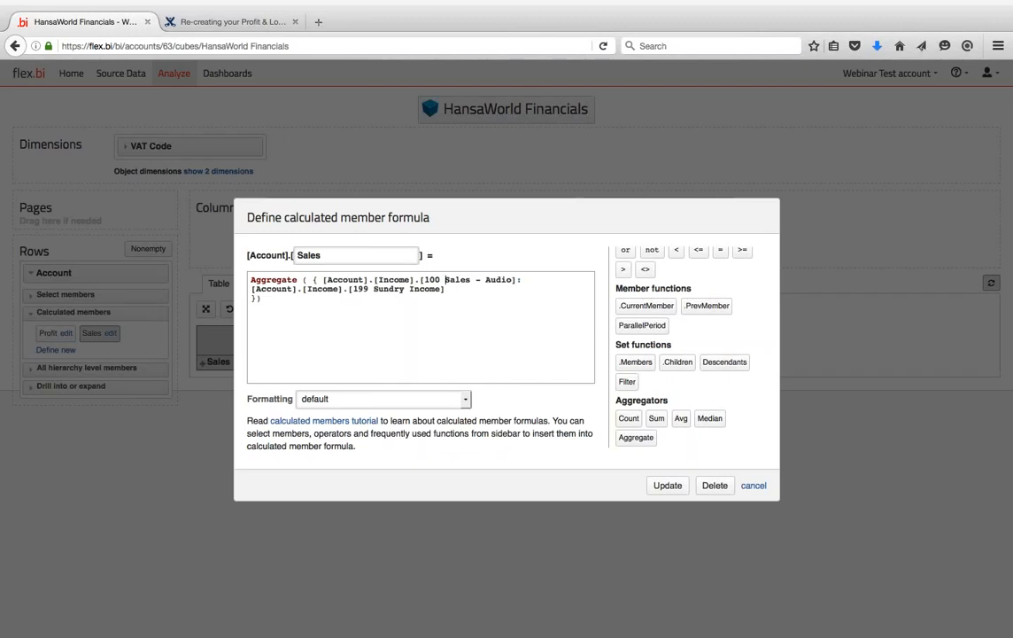
- Cancel the Sales formula dialog unchanged, briefly rechecking Standard ERP before returning to flex.bi
left_click(503, 280)
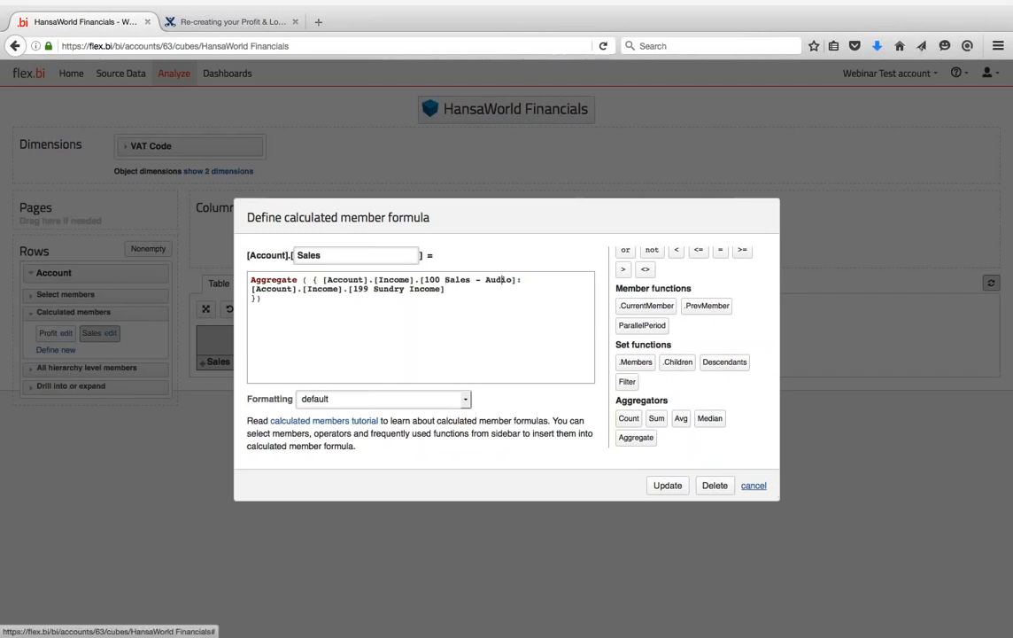
left_click(755, 486)
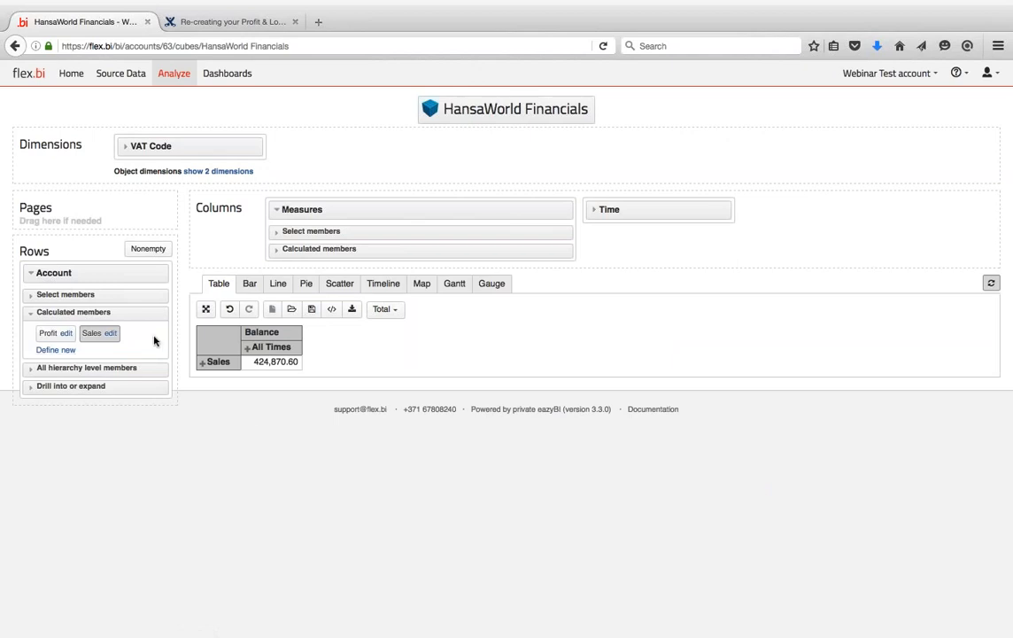
key("ctrl+Left")
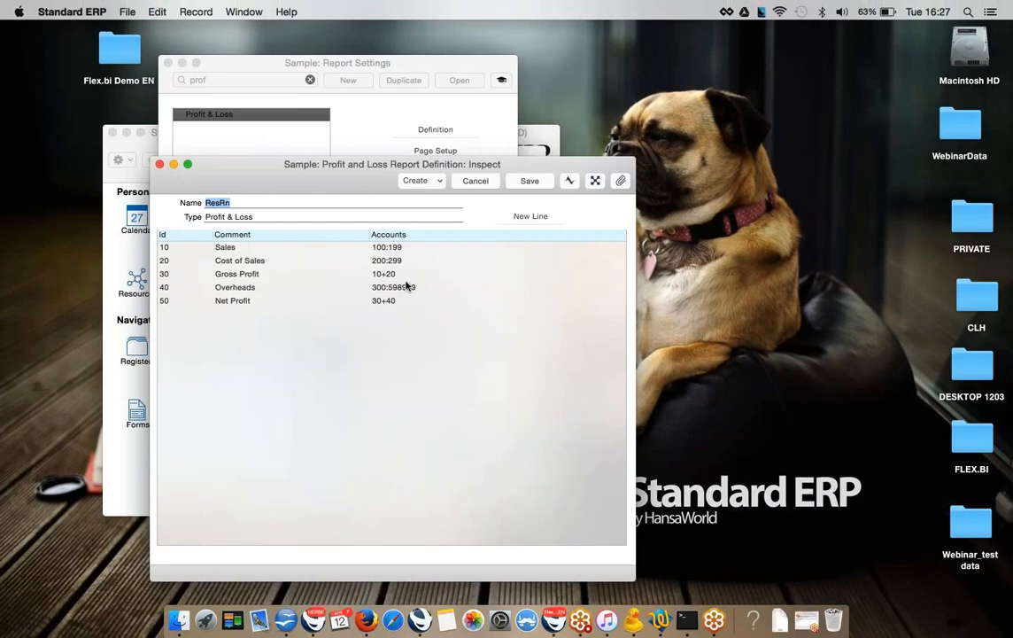
key("ctrl+Right")
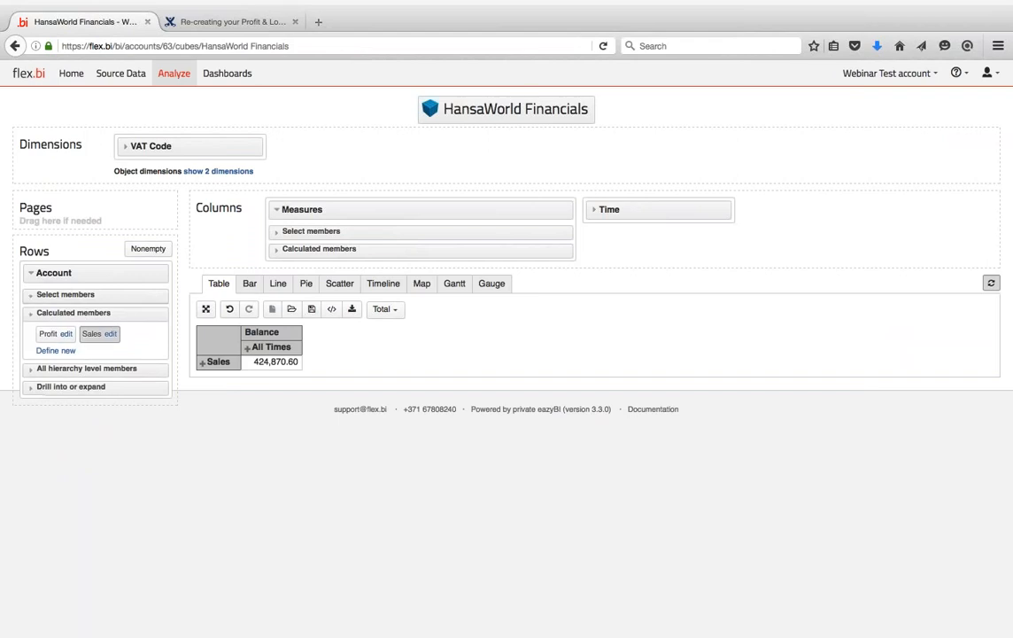
- Search and bookmark accounts 200 Purchases - Audio and 299 Sundry Costs under Account
left_click(65, 294)
left_click(74, 386)
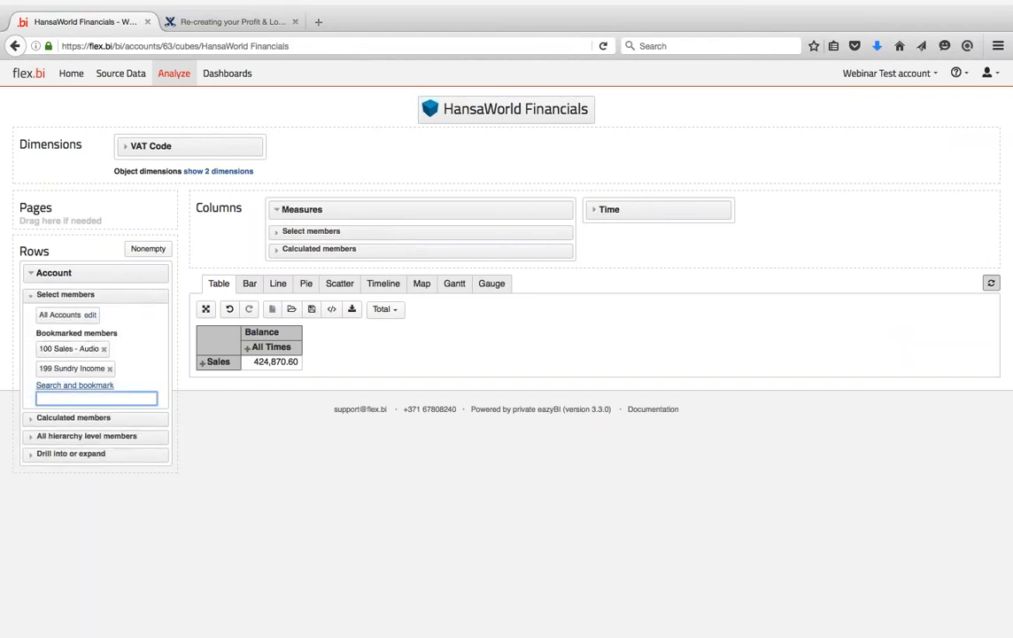
type("200")
key("Down")
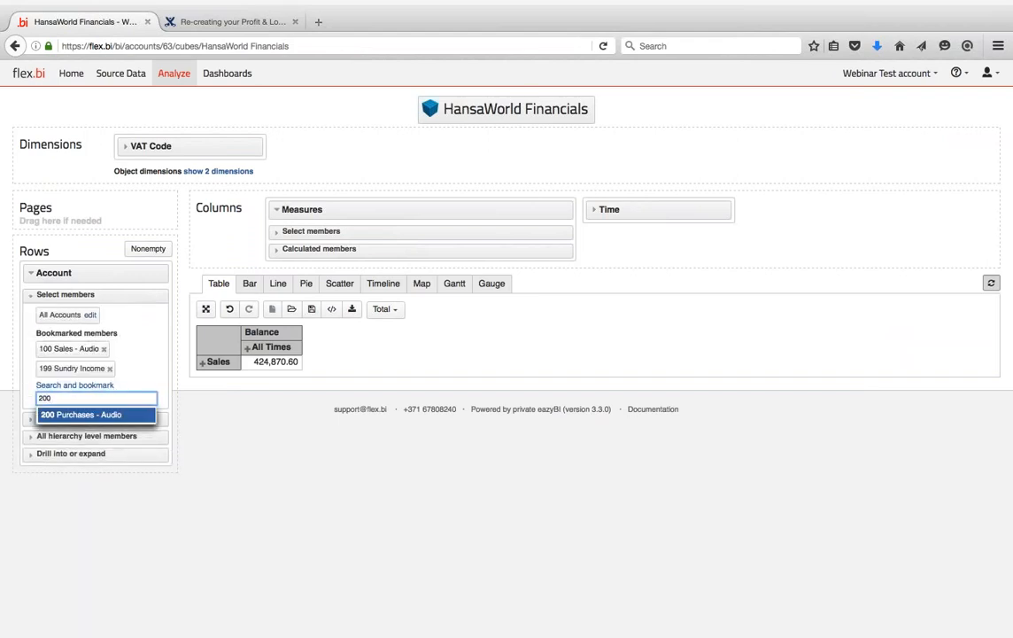
key("Return")
key("BackSpace")
key("BackSpace")
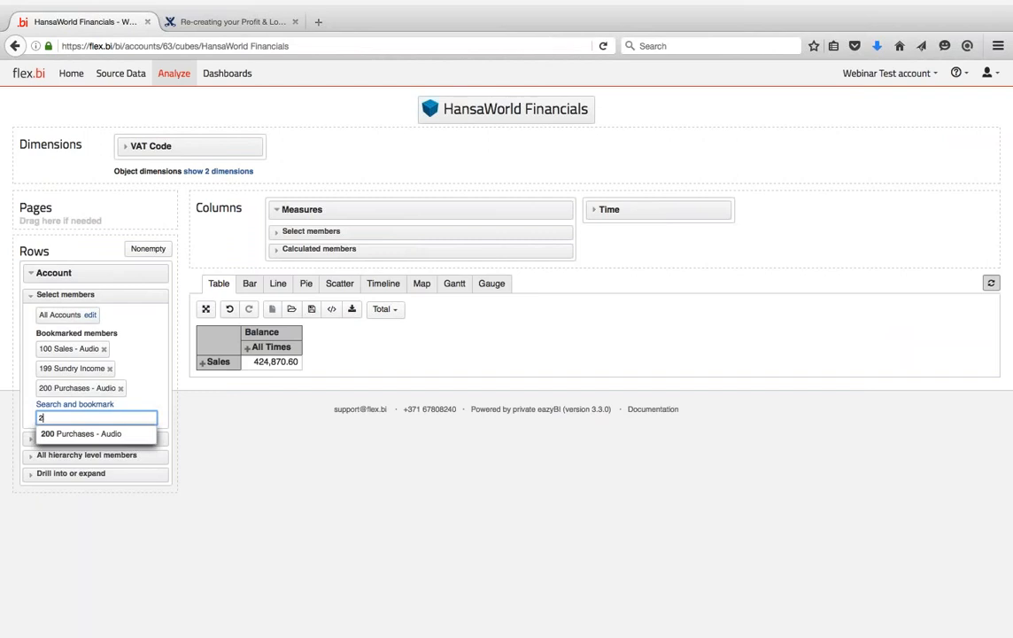
type("99")
key("Down")
key("Return")
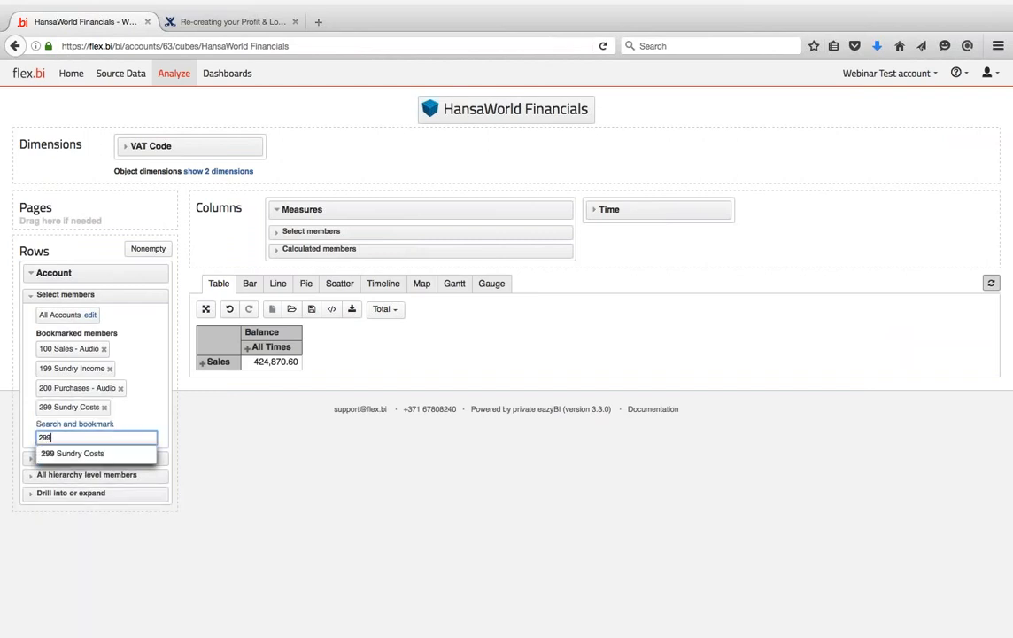
key("BackSpace")
key("BackSpace")
key("BackSpace")
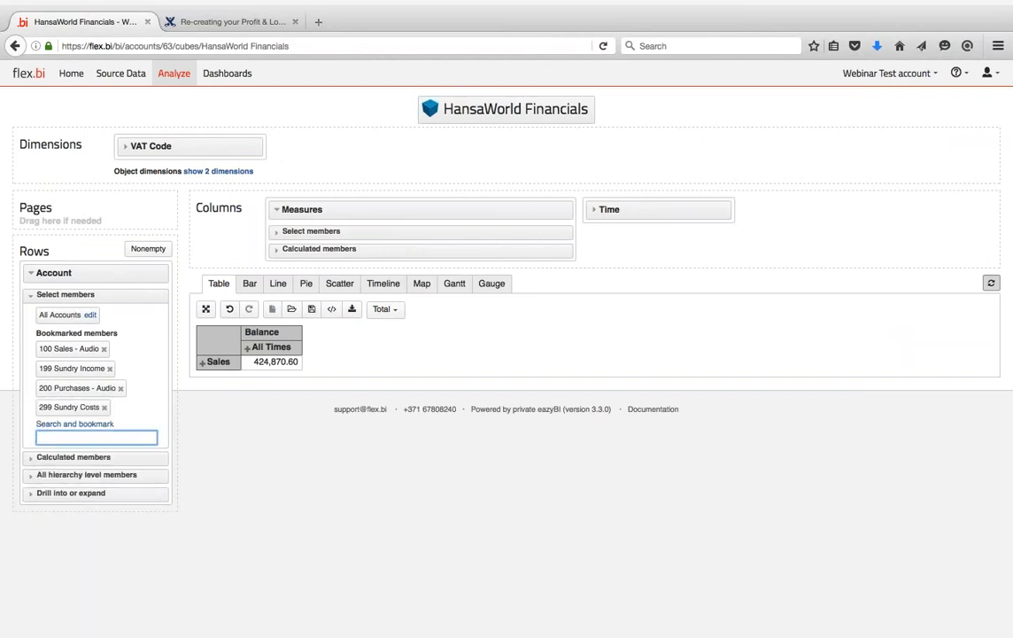
left_click(68, 458)
key("ctrl+Left")
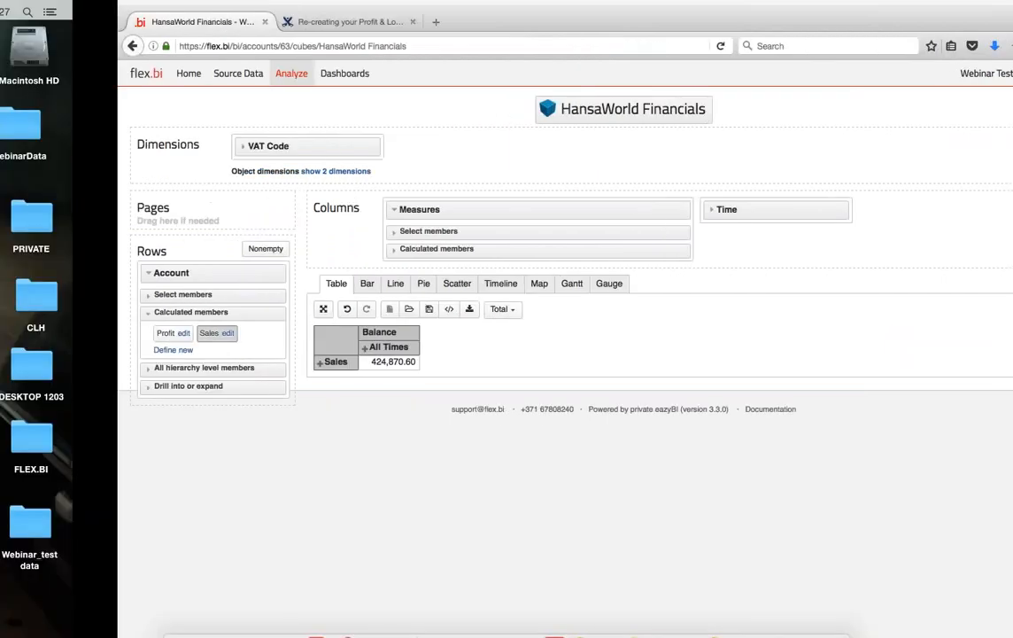
key("ctrl+Right")
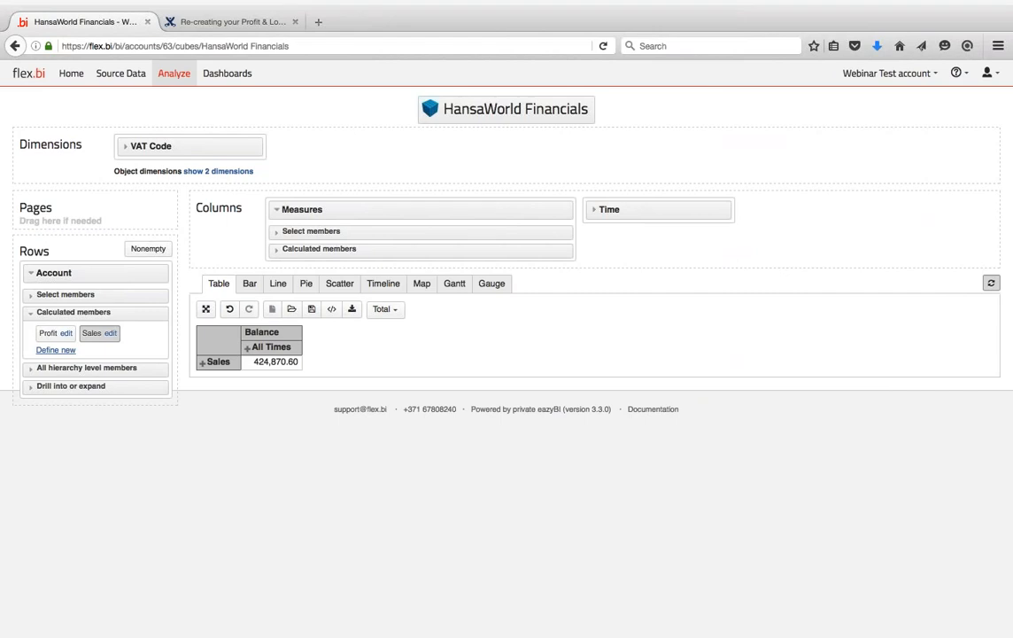
- Write a new calculated member formula: Aggregate ([Account].[Expense].[200 Purchases - Audio]:[Account].[Expense].[299 Sundry Costs])
left_click(56, 350)
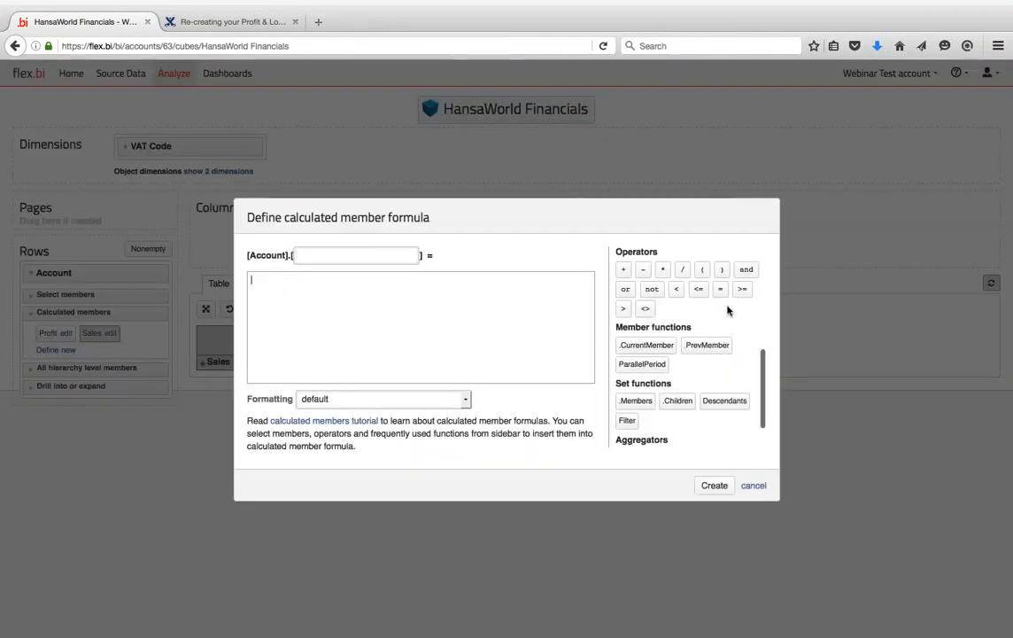
scroll(728, 310, "up", 5)
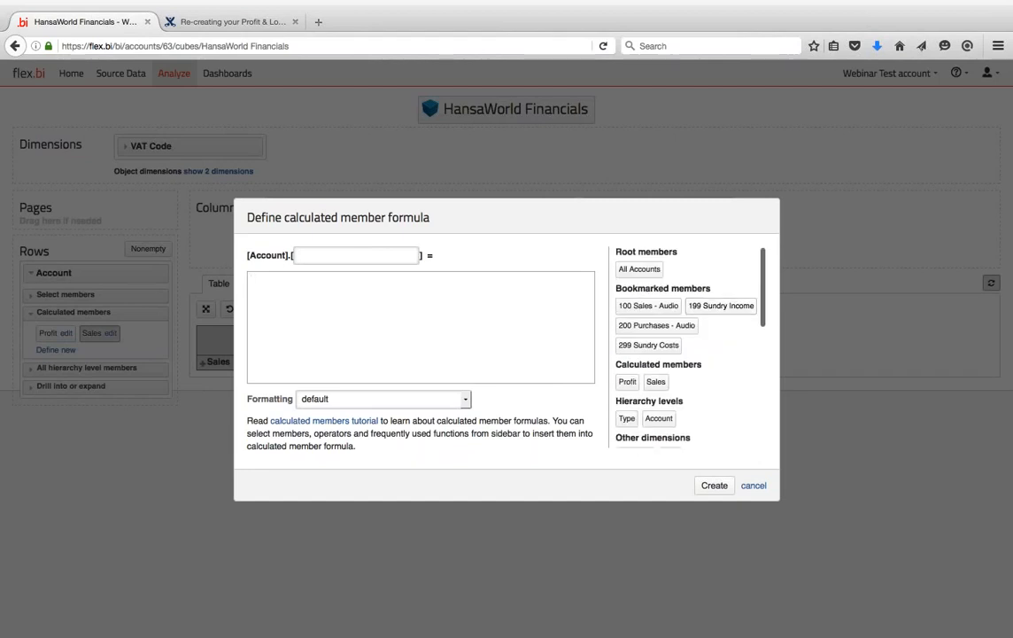
left_click(657, 325)
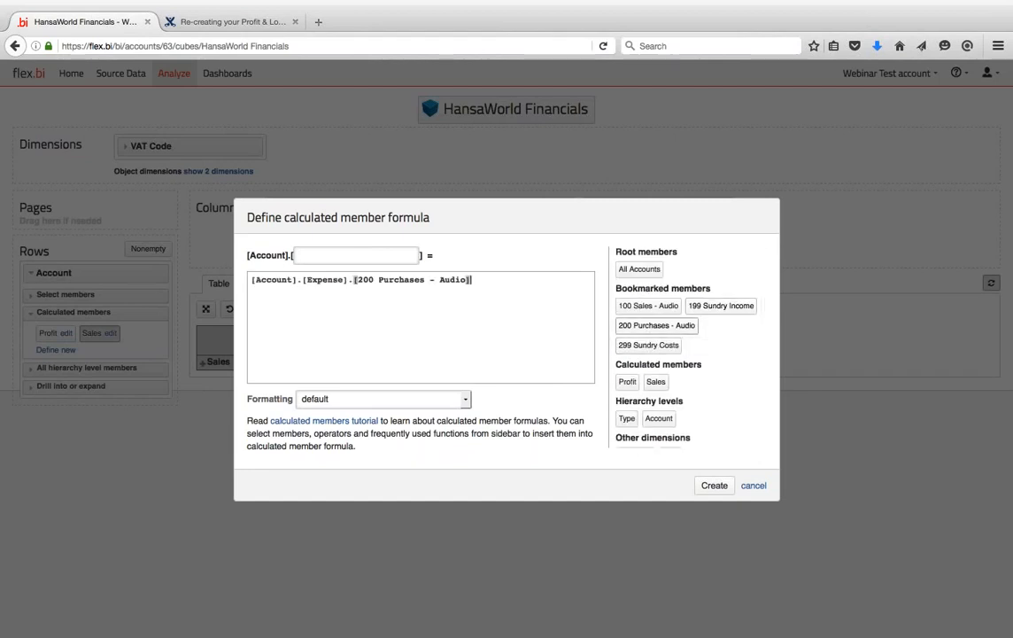
type(":")
left_click(648, 345)
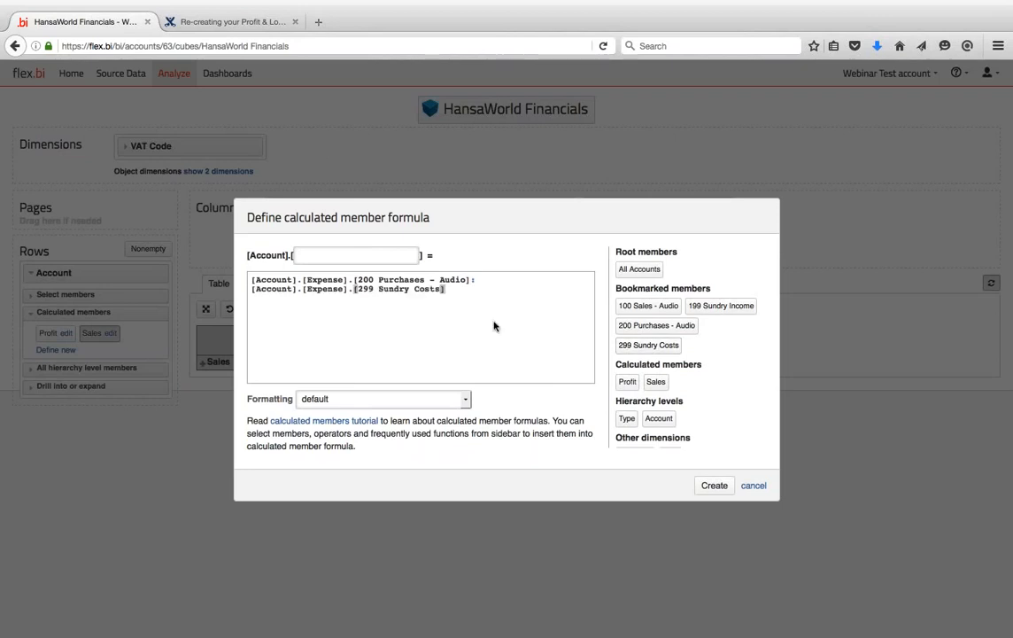
type(")")
left_click(251, 280)
type("(")
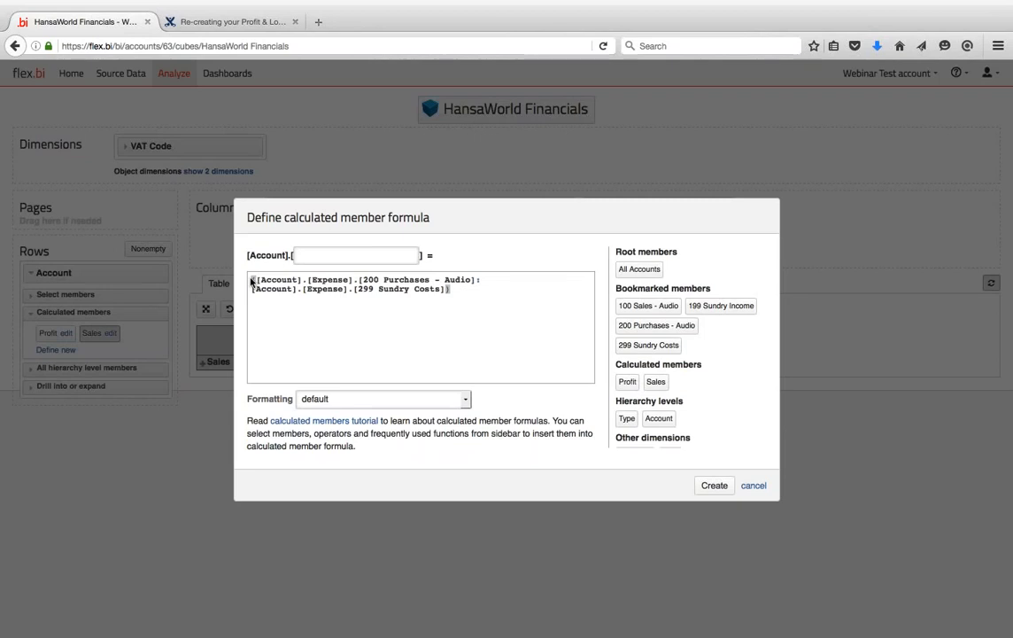
type("Aggregat")
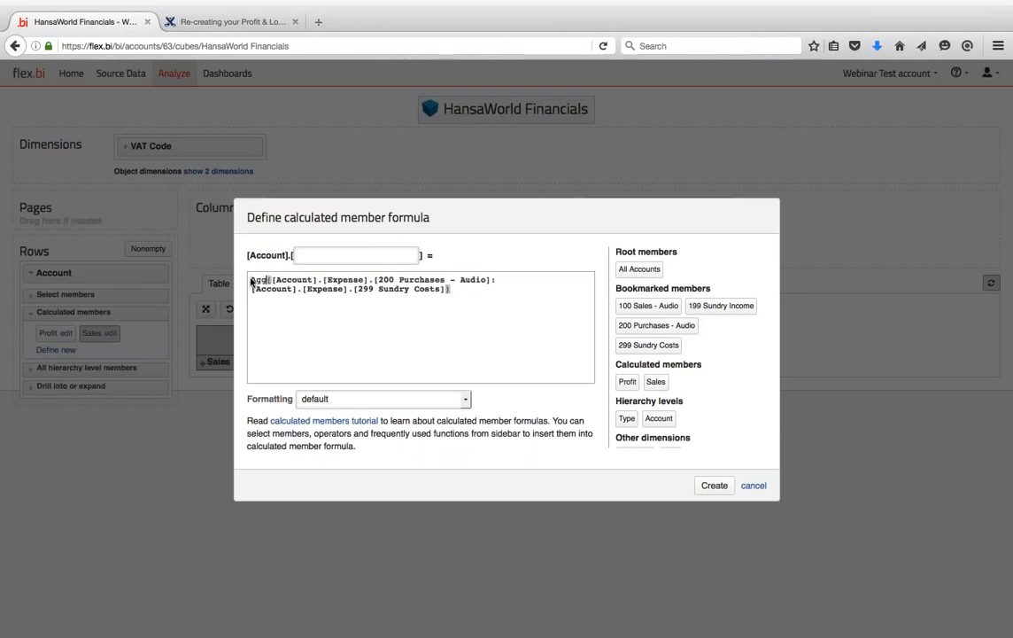
type("e")
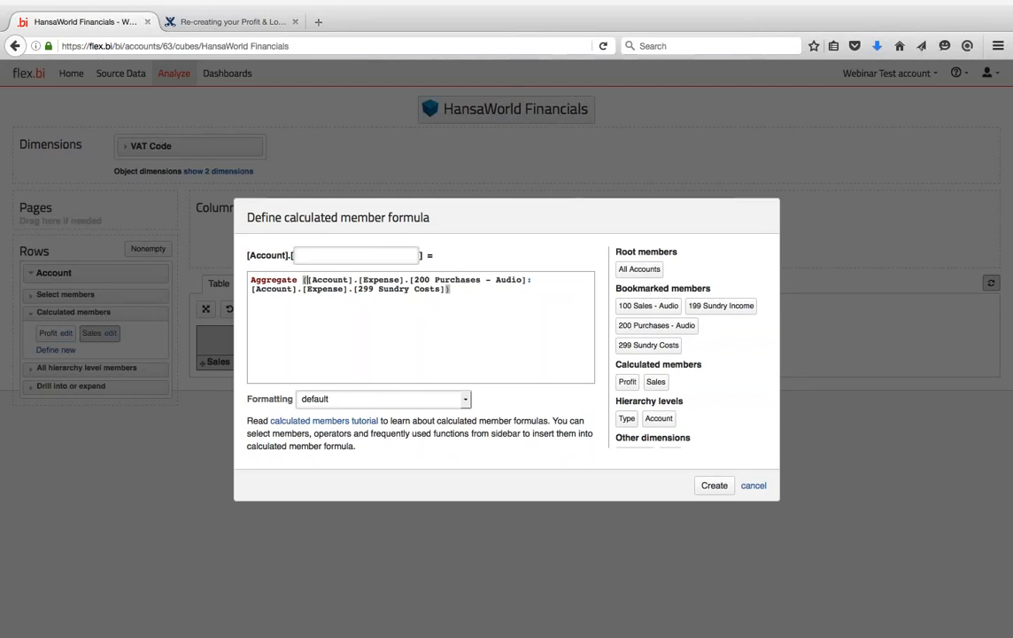
key("Left")
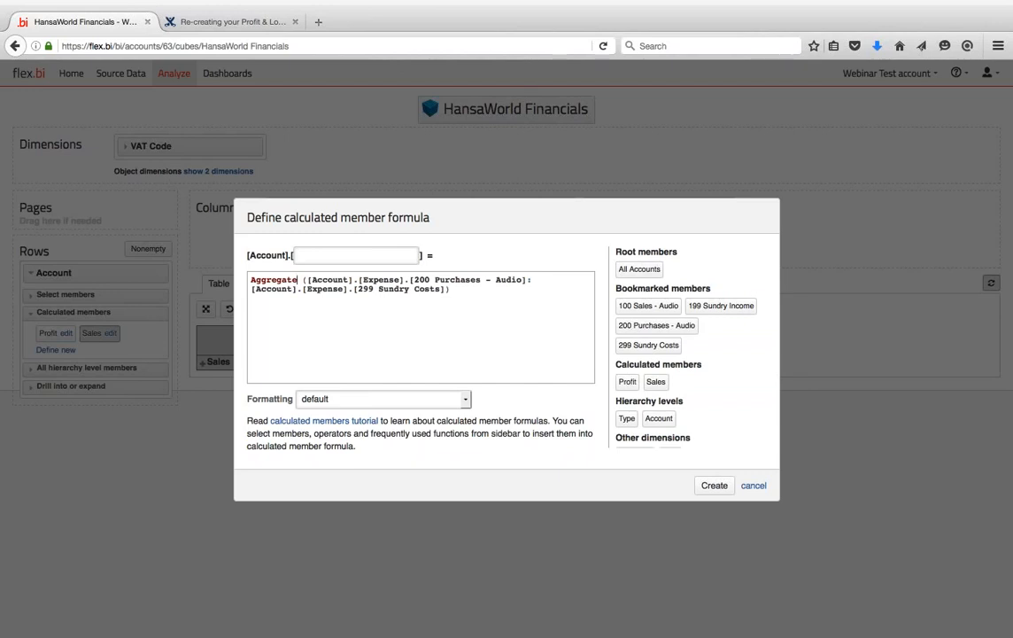
- Name the member 'Cost of sales' and wrap the 200–299 account range in braces inside Aggregate()
left_click(333, 253)
left_click(307, 280)
type("{")
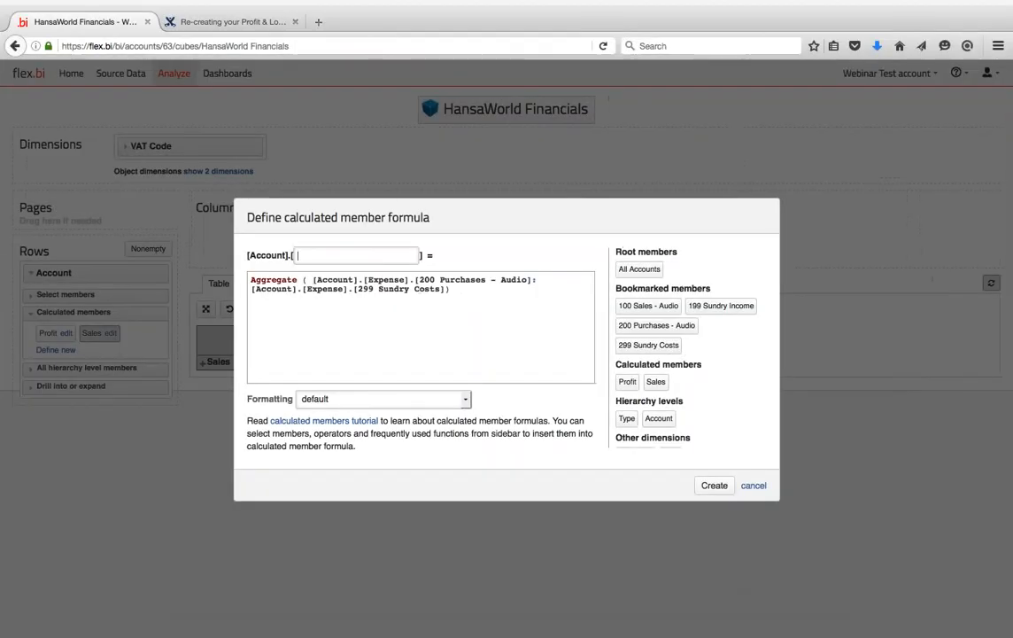
type("Cost")
type("of sales")
left_click(313, 280)
type("{")
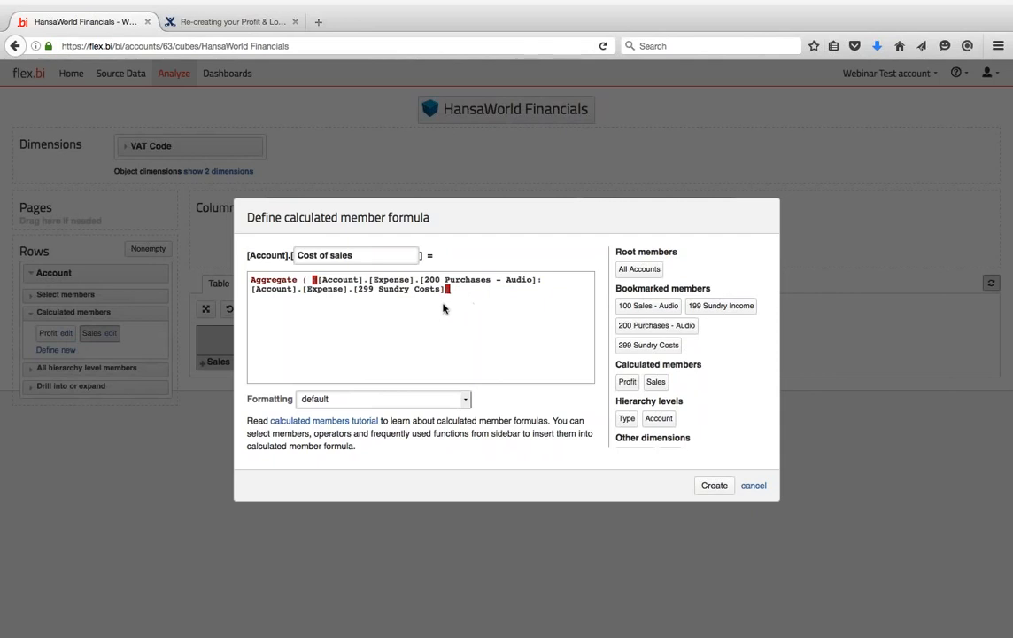
type("}")
type(" }")
key("BackSpace")
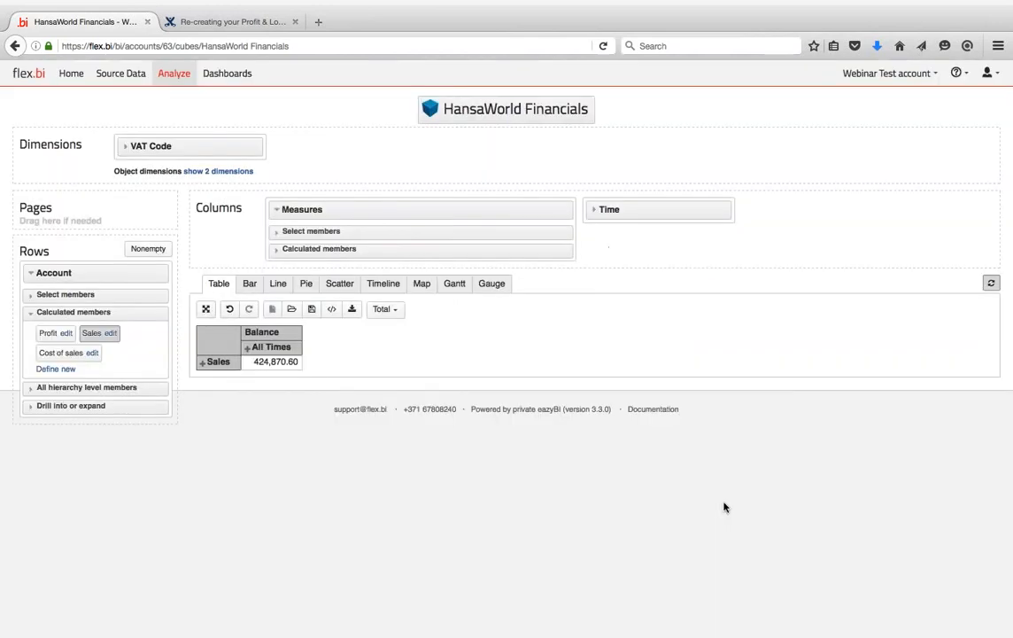
- Create Cost of sales, add it as a table row, and check the accounts behind Sales
left_click(714, 486)
left_click(60, 353)
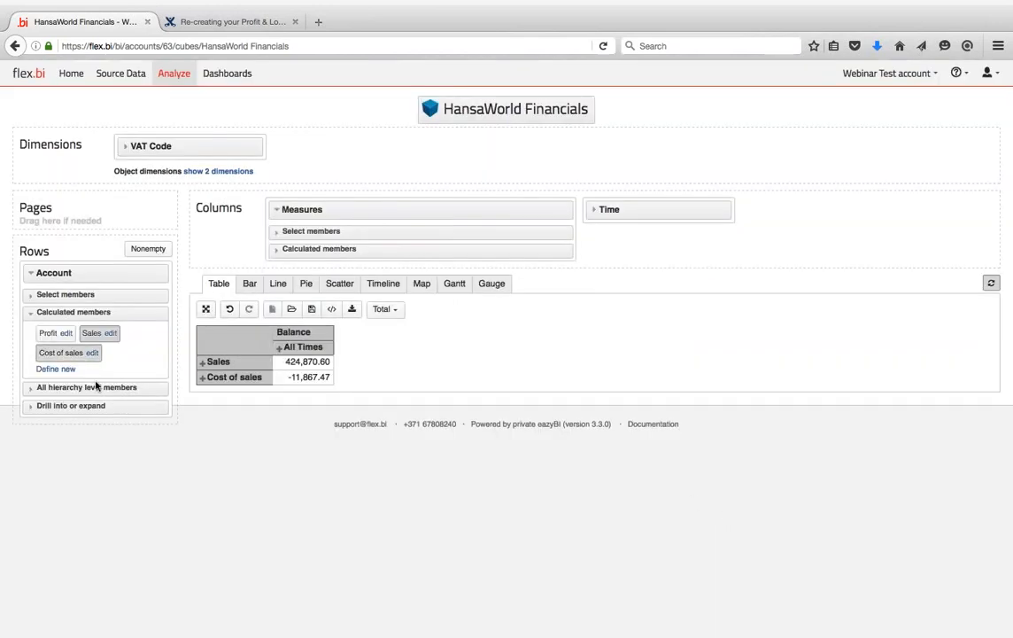
left_click(202, 362)
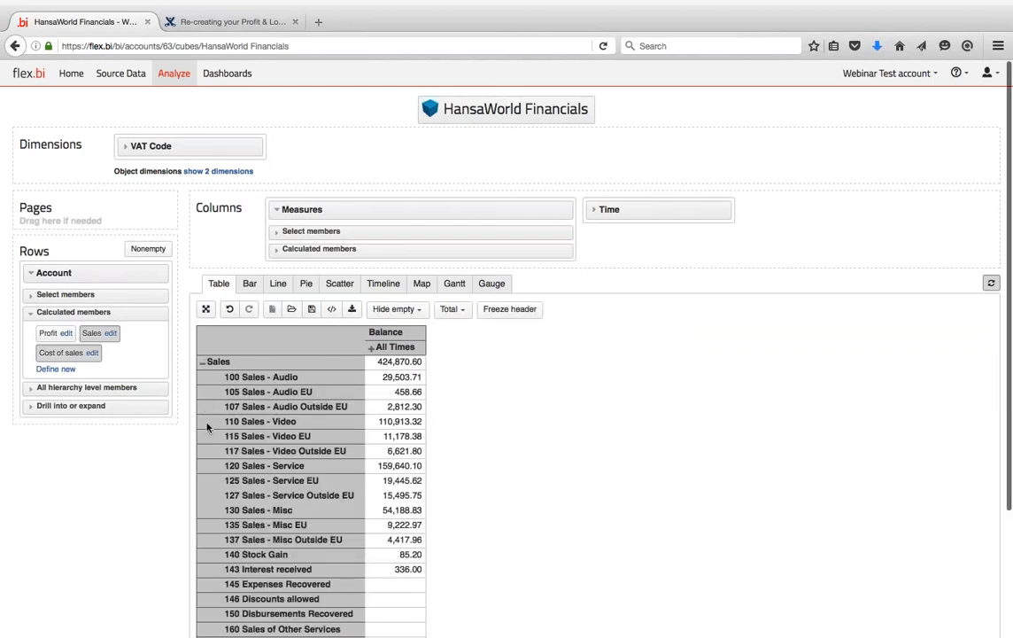
left_click(202, 363)
- Expand Cost of sales to review its accounts, then collapse it to one row (-11,867.47)
left_click(202, 377)
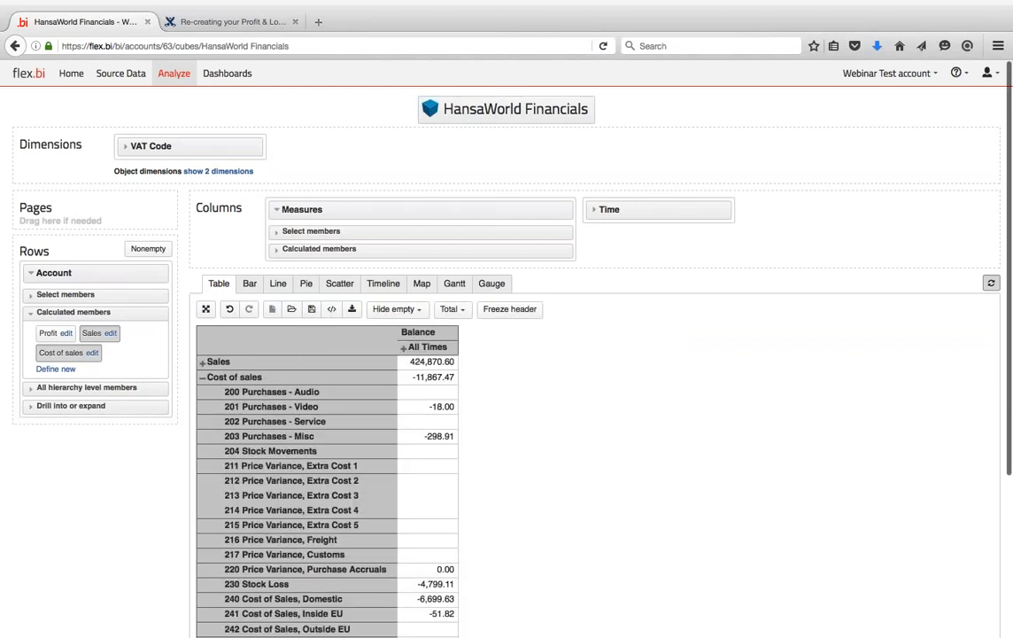
left_click(202, 377)
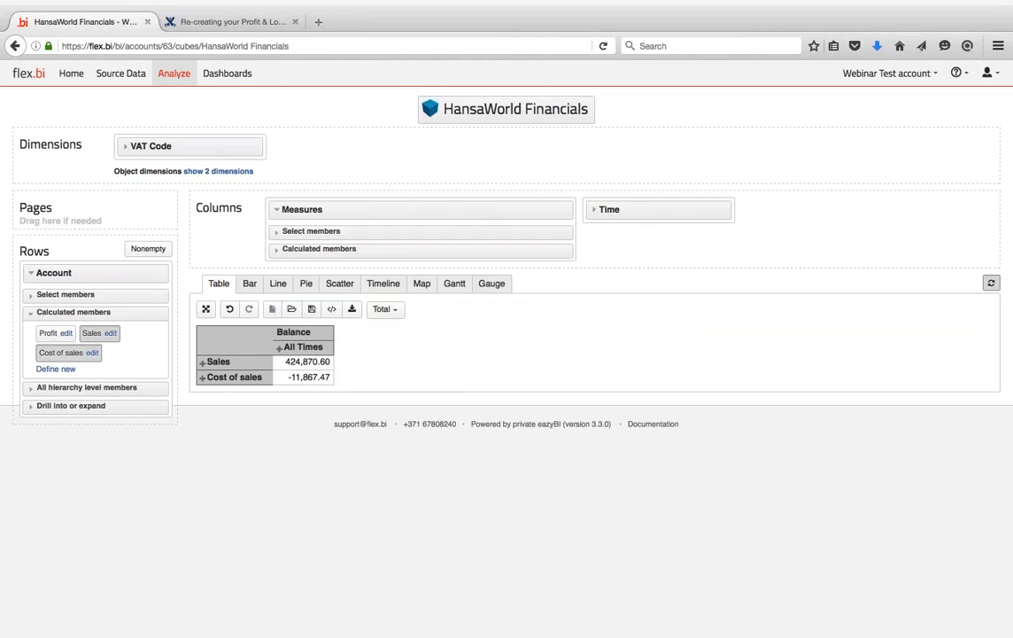
left_click(202, 378)
scroll(193, 192, "down", 5)
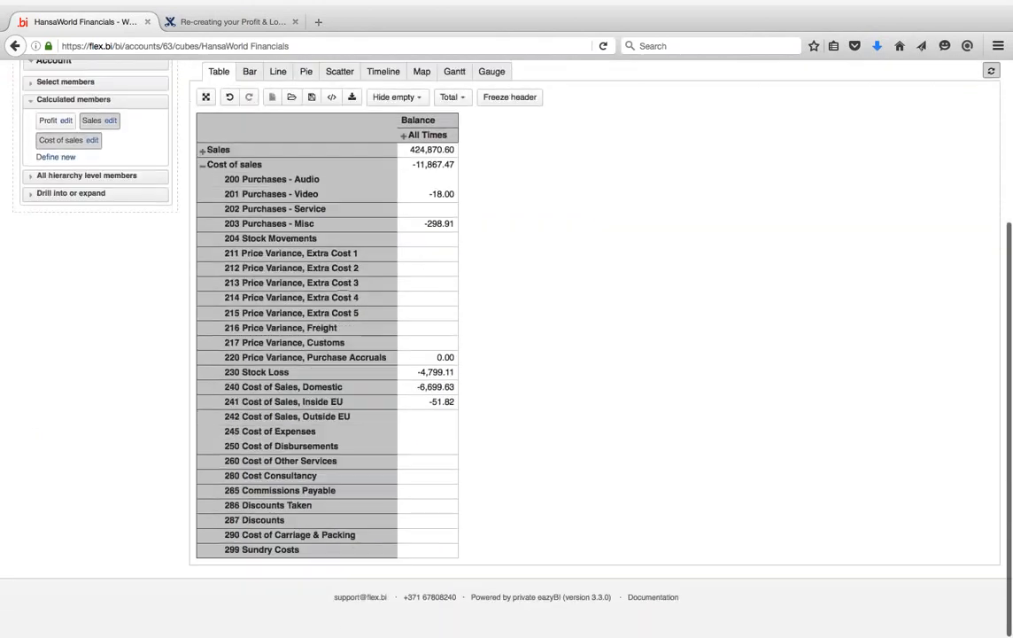
left_click(202, 165)
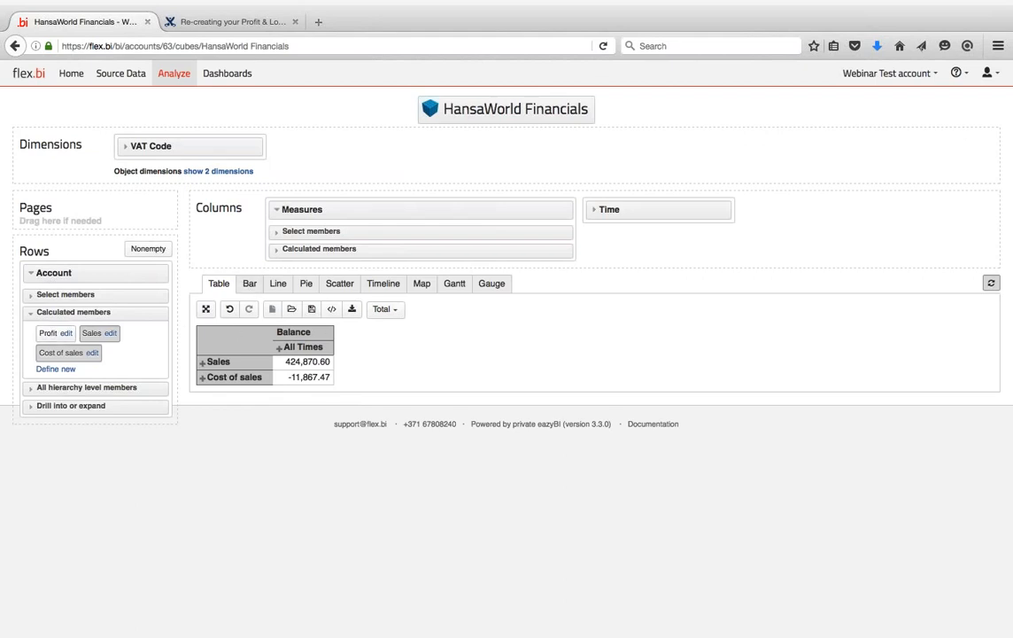
- Add the Profit & Loss calculated measure as a column beside Balance
left_click(310, 232)
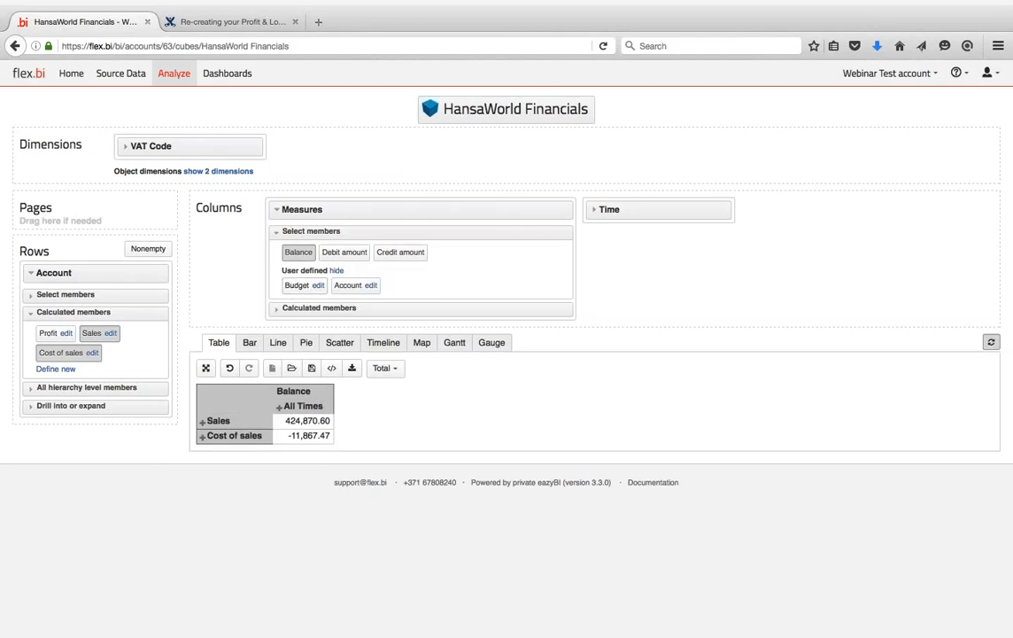
left_click(313, 308)
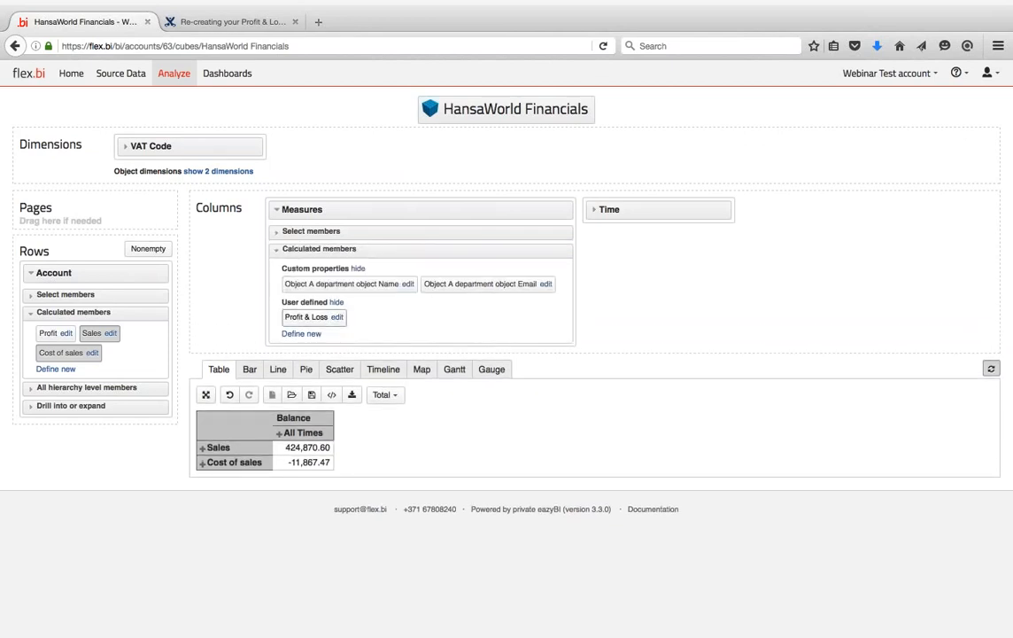
left_click(301, 323)
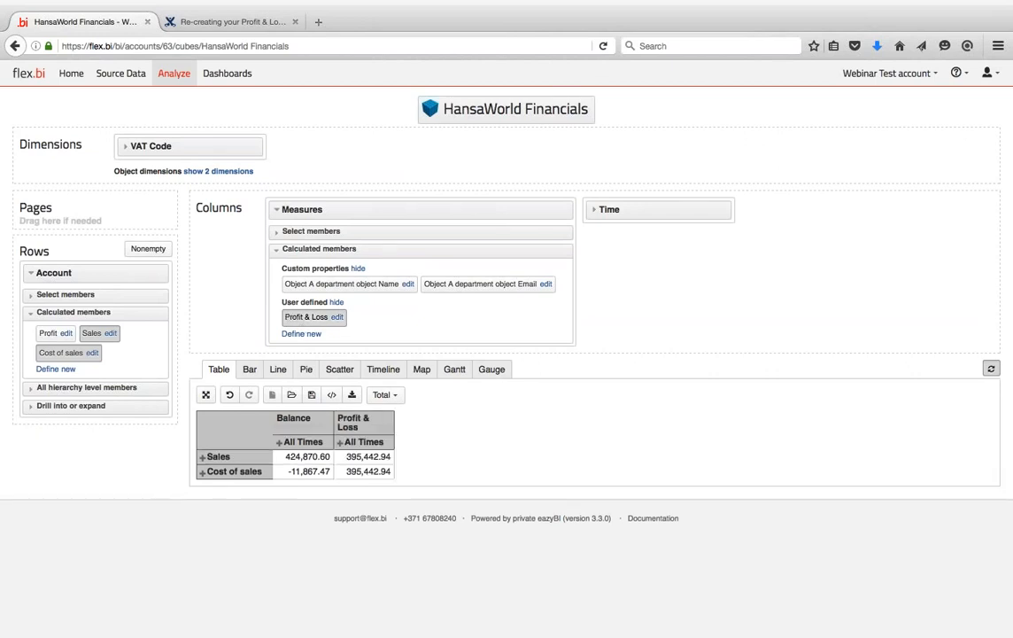
- Toggle Balance off and back on, then remove Profit & Loss so only Balance remains
left_click(280, 232)
left_click(297, 254)
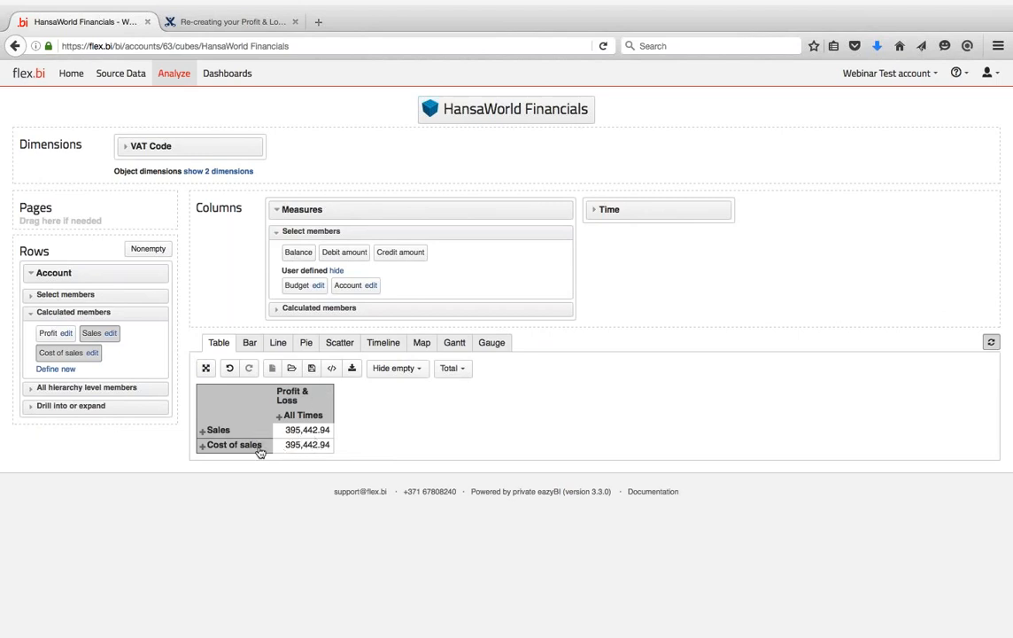
left_click(298, 253)
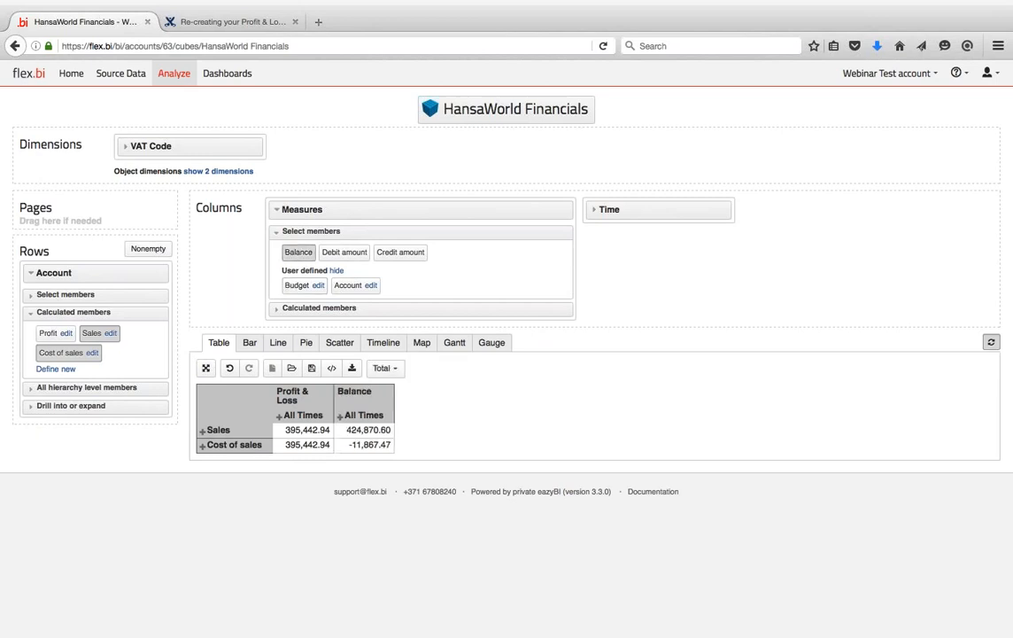
left_click(275, 314)
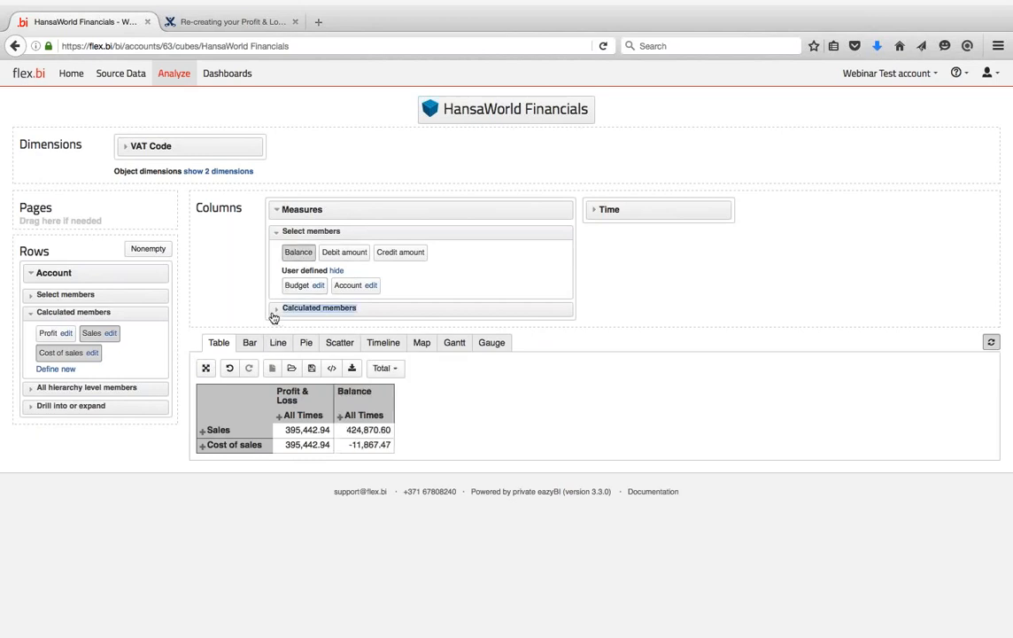
left_click(297, 317)
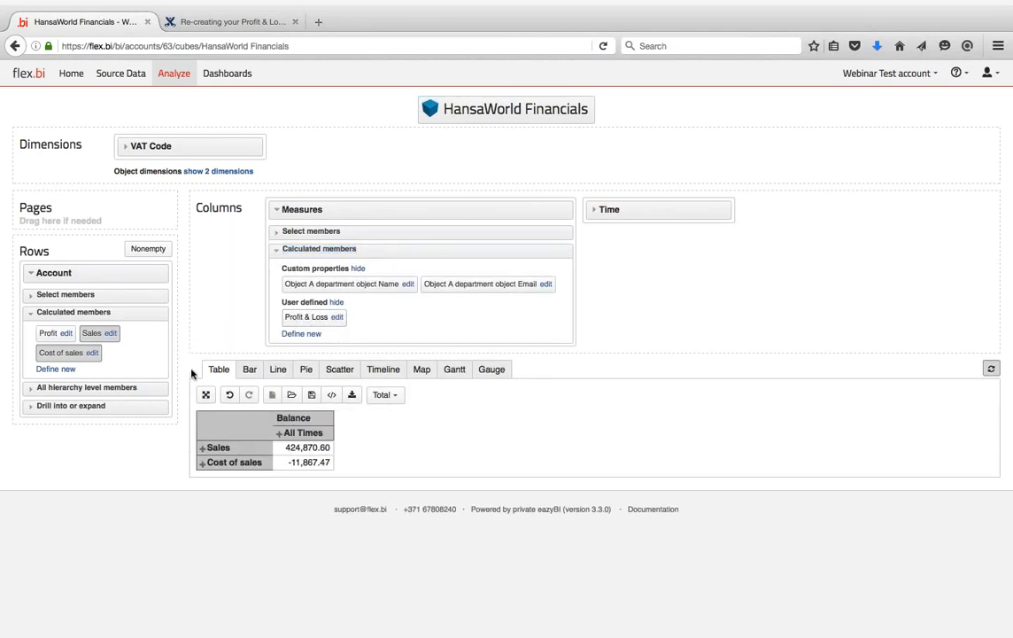
key("ctrl+Left")
- Define a new account calculated member with the formula Sales − Cost of sales
left_click(56, 370)
left_click(335, 317)
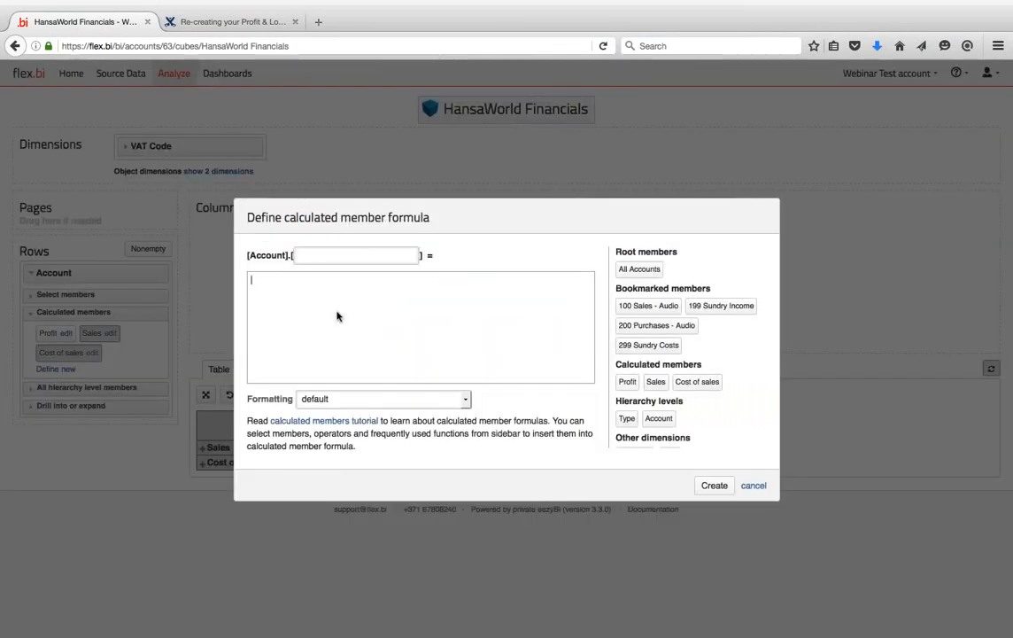
scroll(648, 307, "down", 1)
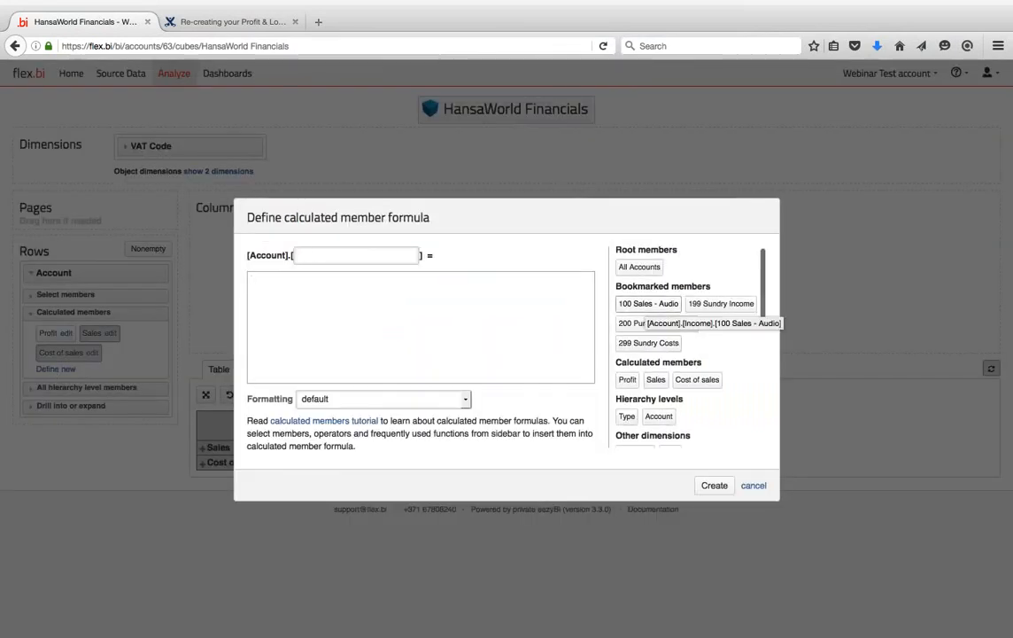
left_click(656, 379)
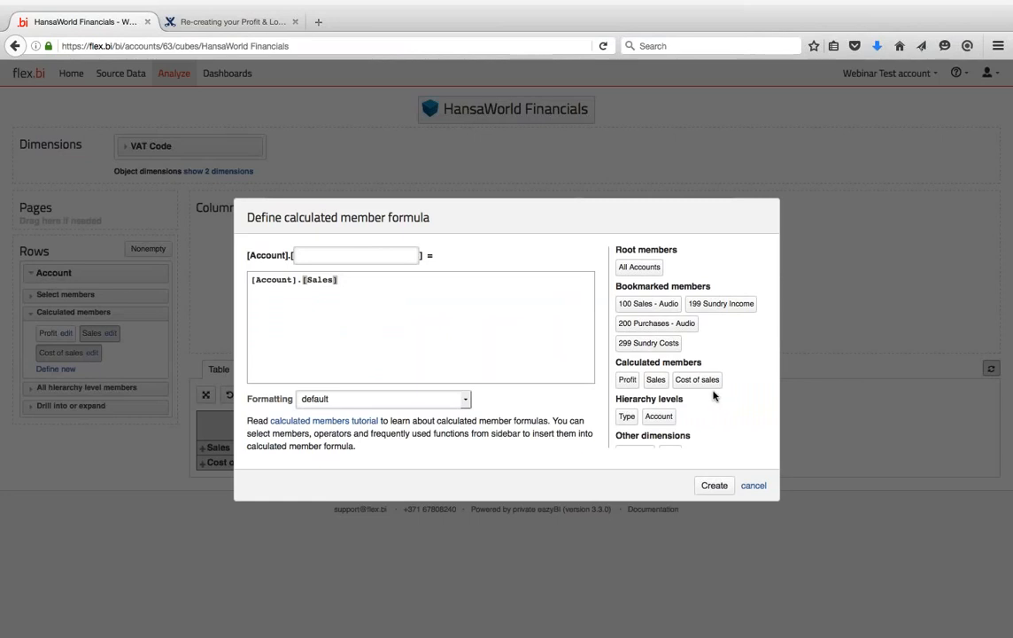
type("-")
left_click(697, 379)
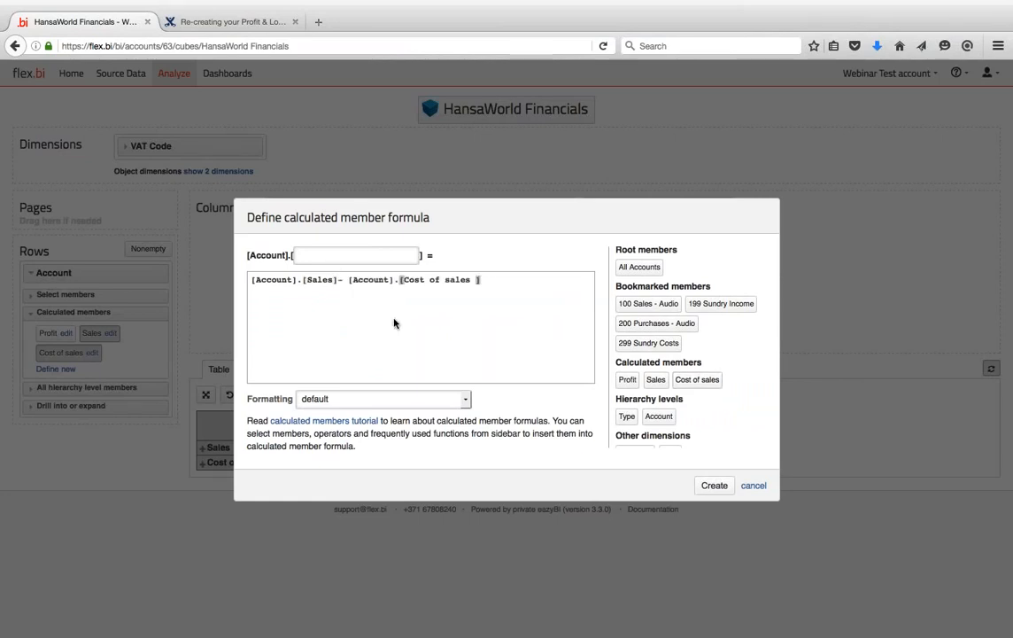
left_click(348, 280)
key("BackSpace")
- Name the member 'Gross Profit' and create it, giving 436,738.07
left_click(299, 256)
key("ctrl+Left")
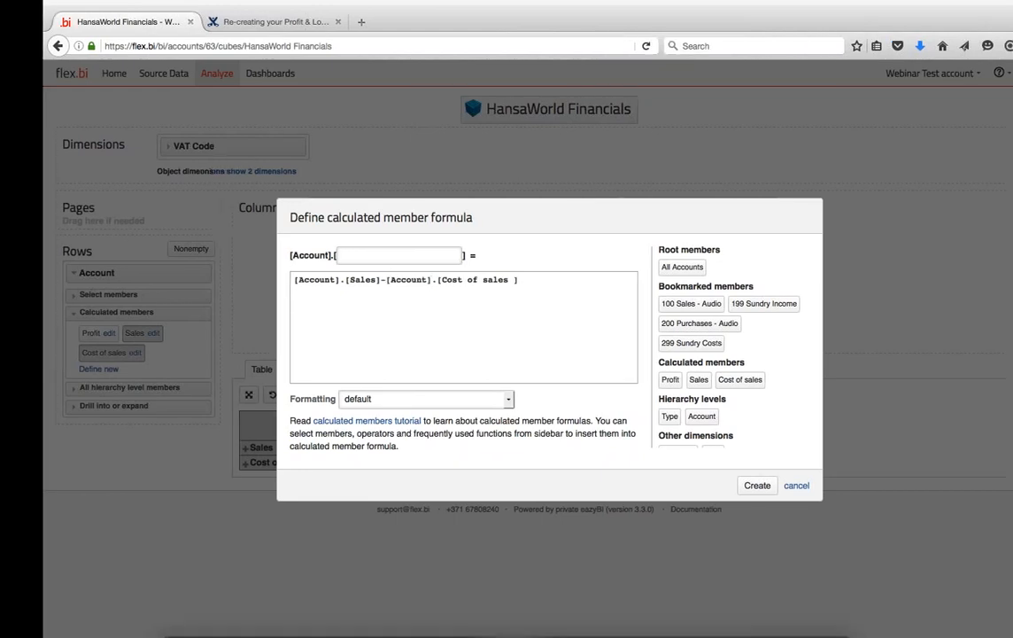
key("ctrl+Right")
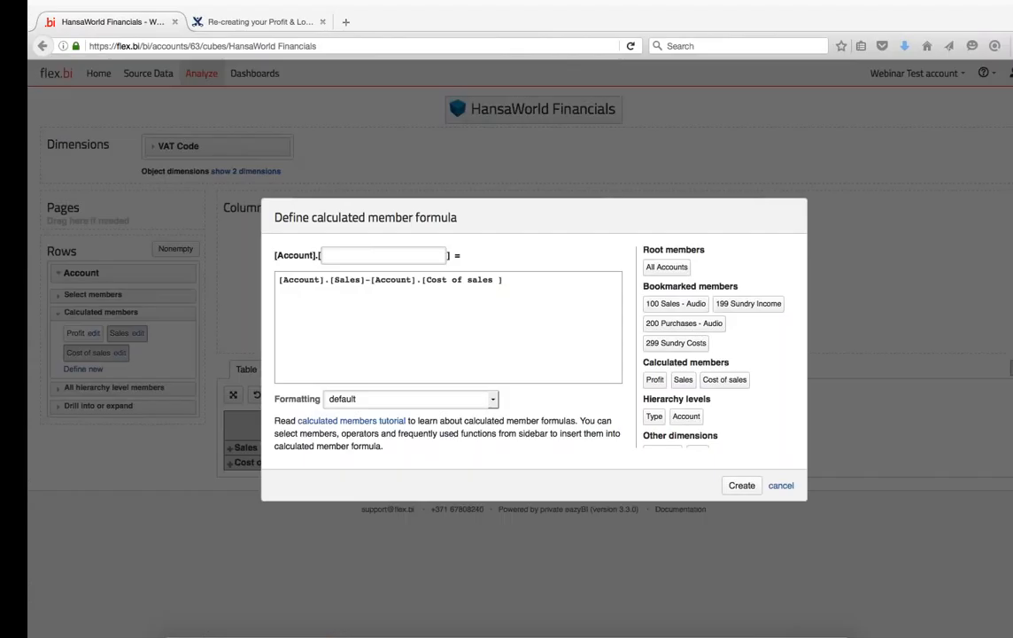
type("Gro")
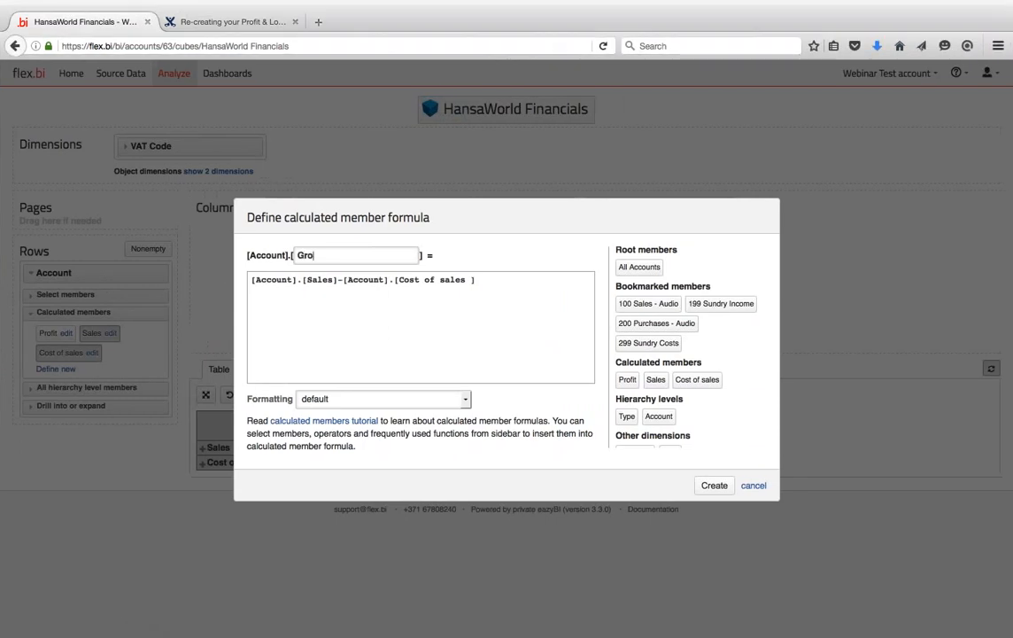
type("ss Profit")
left_click(714, 485)
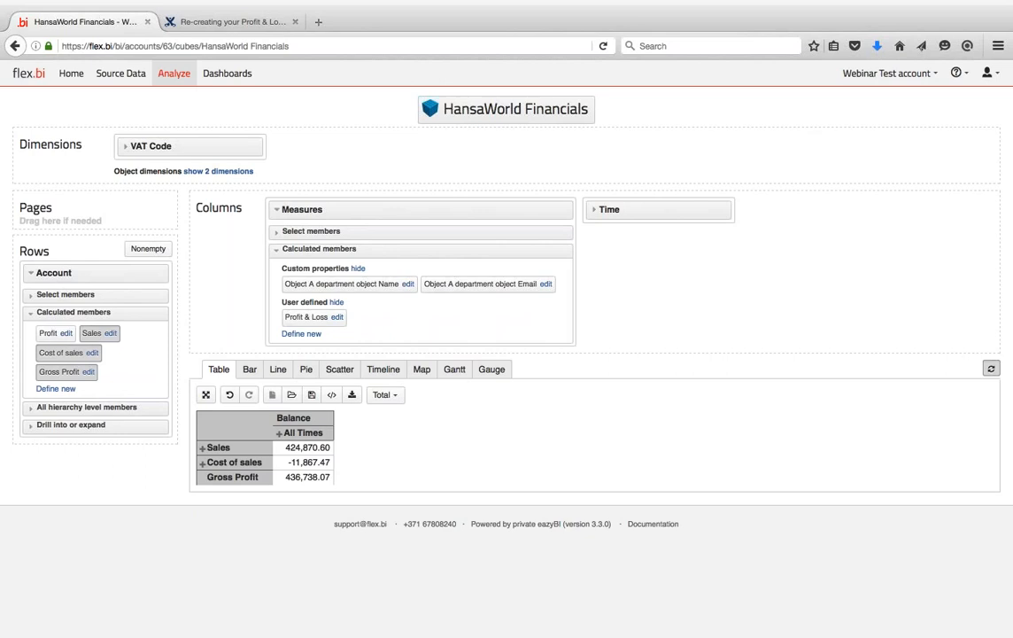
- Change the Gross Profit formula to Sales + Cost of sales, giving 413,003.13, and recheck it
left_click(89, 372)
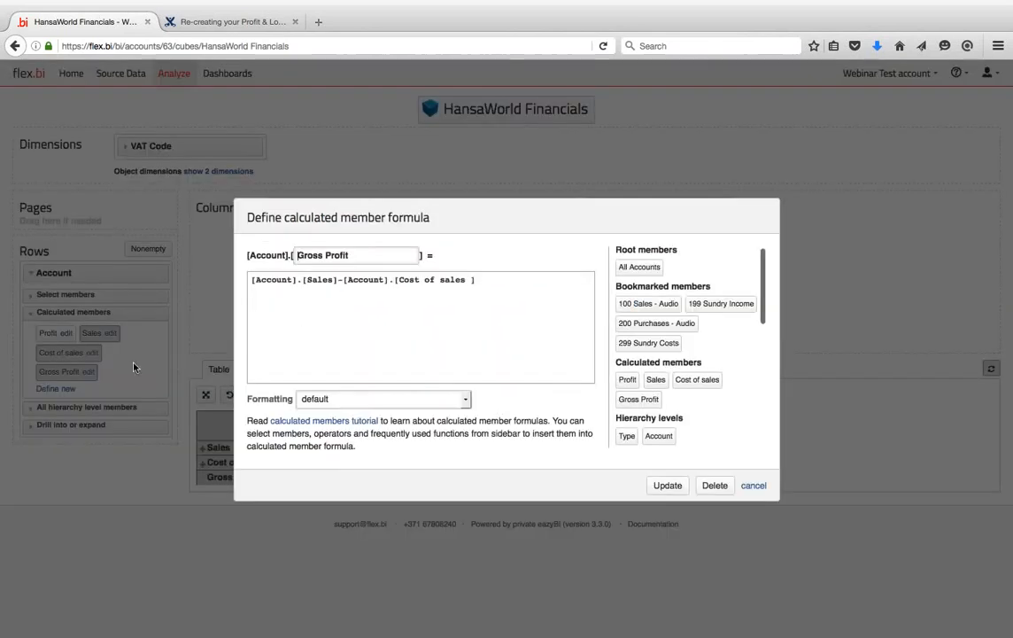
left_click(344, 280)
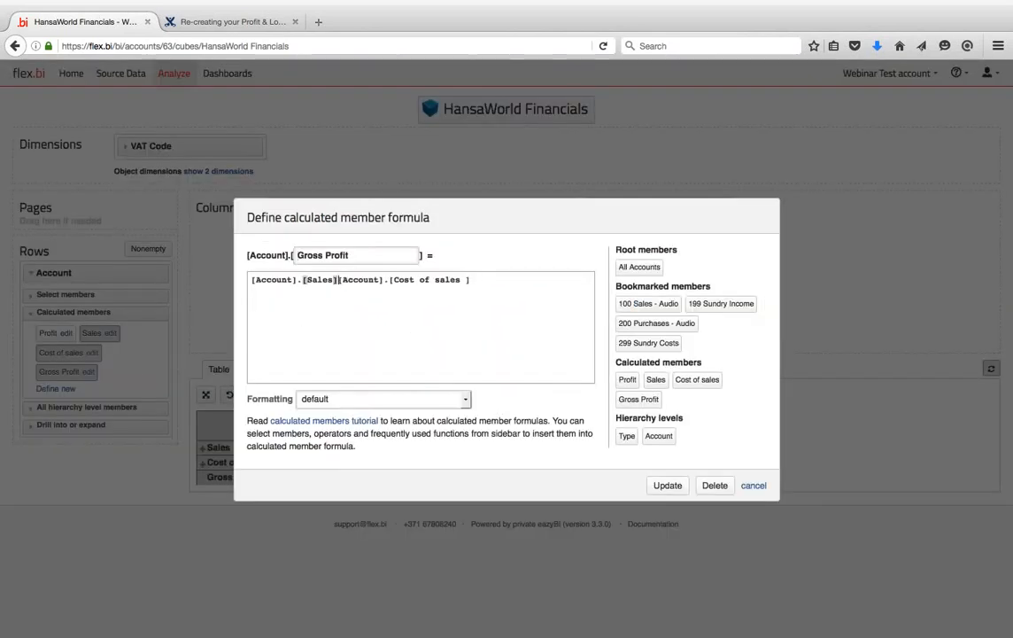
key("BackSpace")
type("+")
left_click(668, 485)
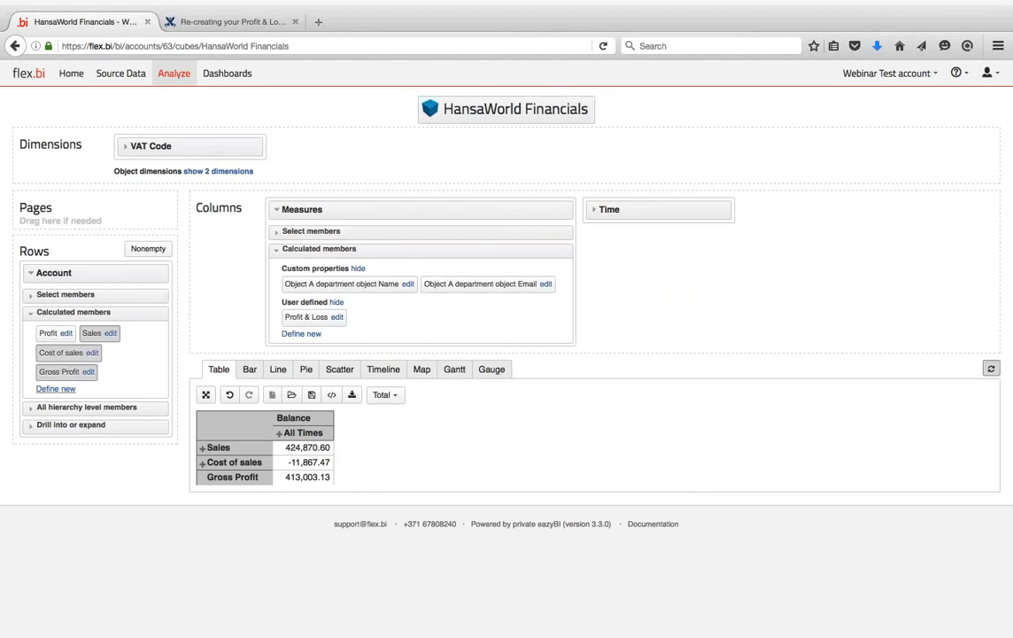
left_click(88, 371)
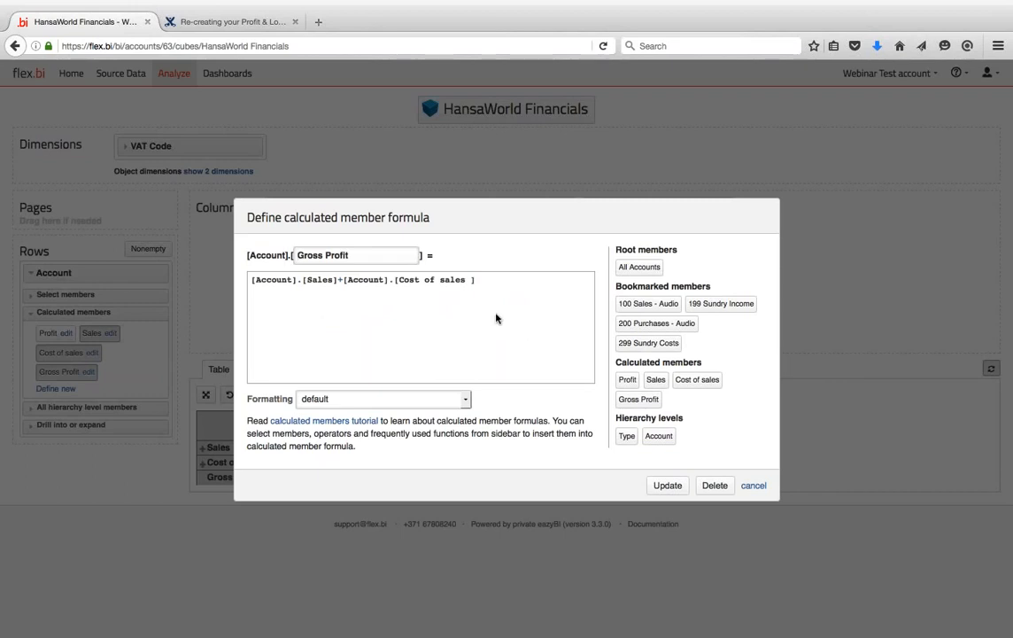
left_click(751, 485)
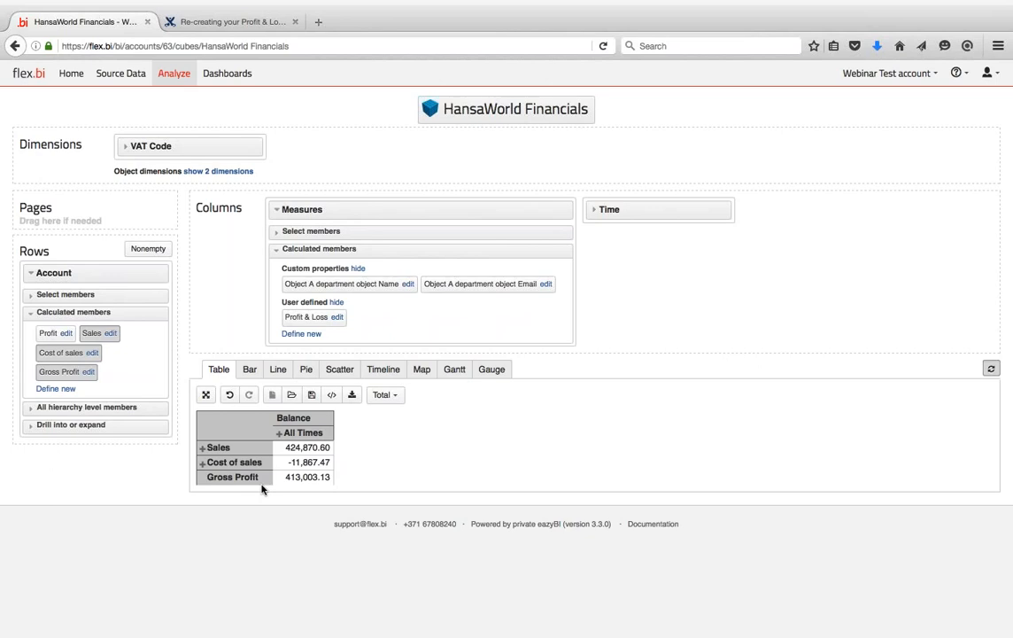
- Split time into years, keep only 2012, and break it into Q1–Q4 2012
left_click(279, 433)
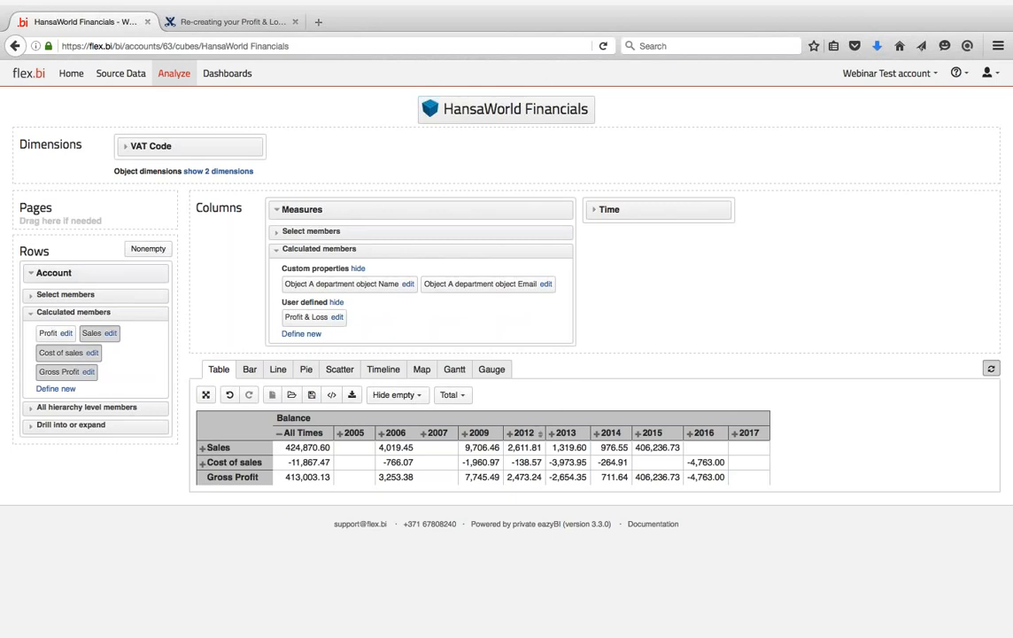
left_click(528, 438)
left_click(544, 478)
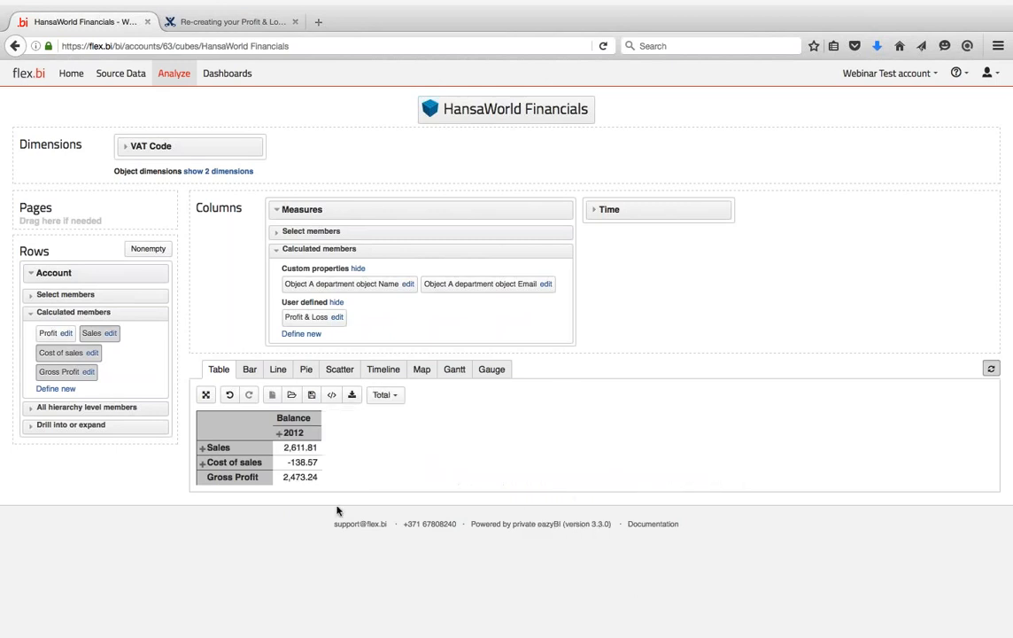
left_click(279, 433)
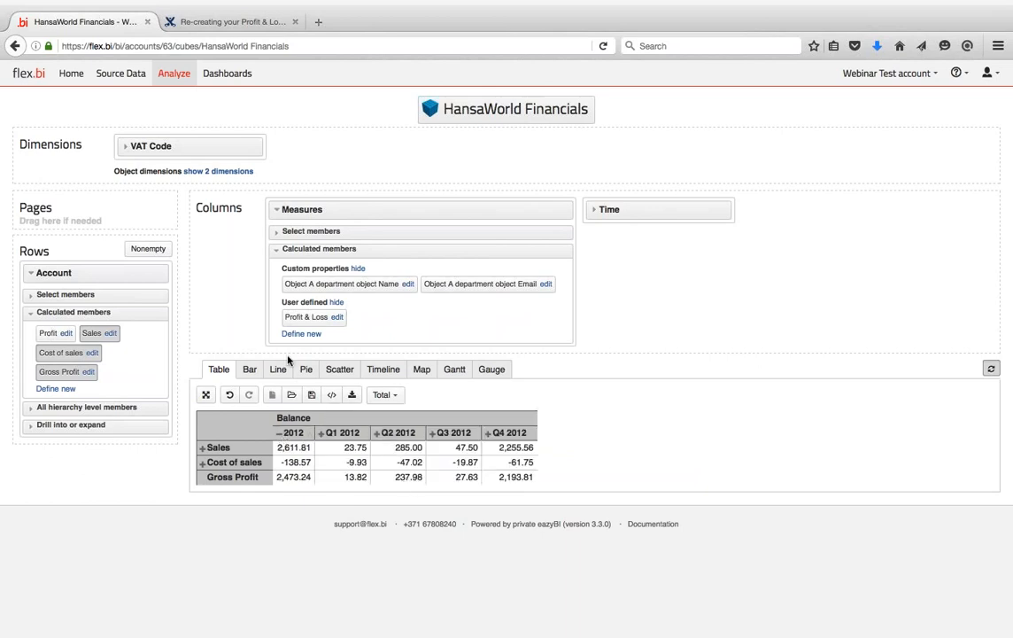
left_click(396, 395)
left_click(397, 396)
- Try drilling Q3 2012 into months, then undo back to the 2012 quarters
left_click(442, 437)
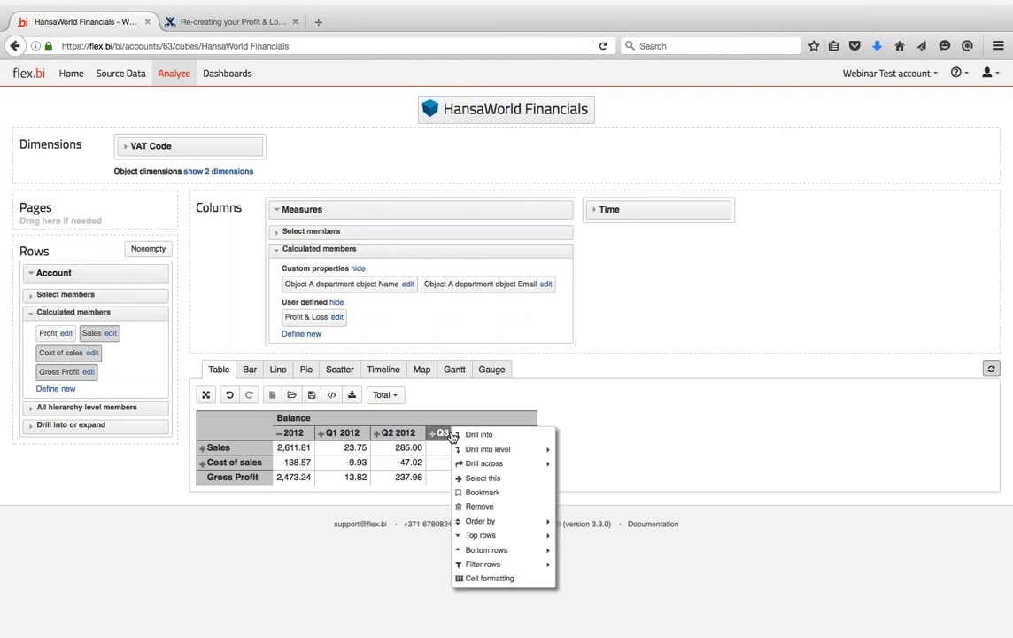
left_click(493, 479)
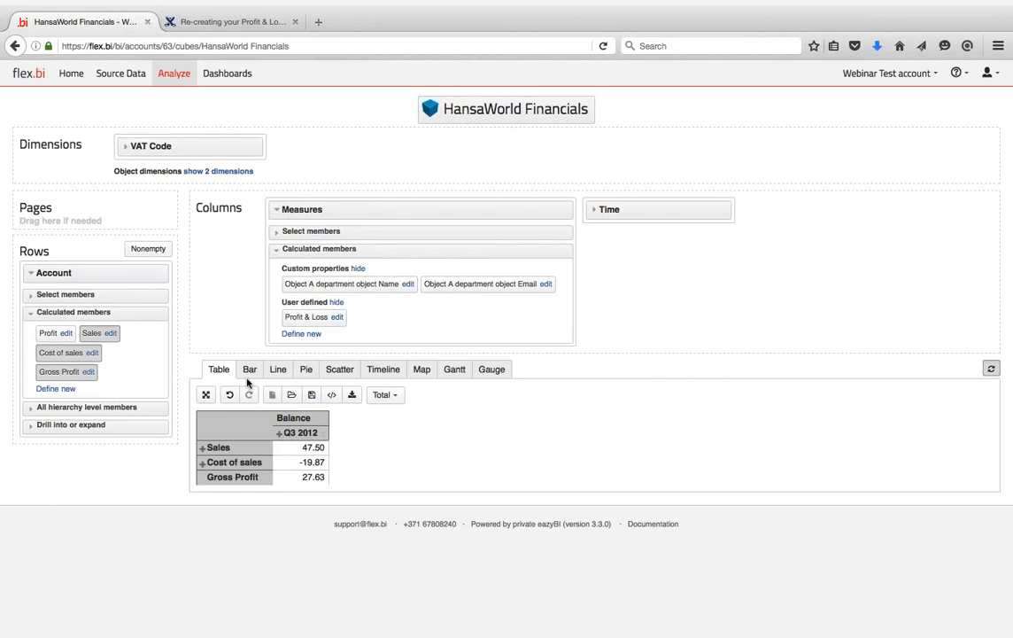
left_click(279, 434)
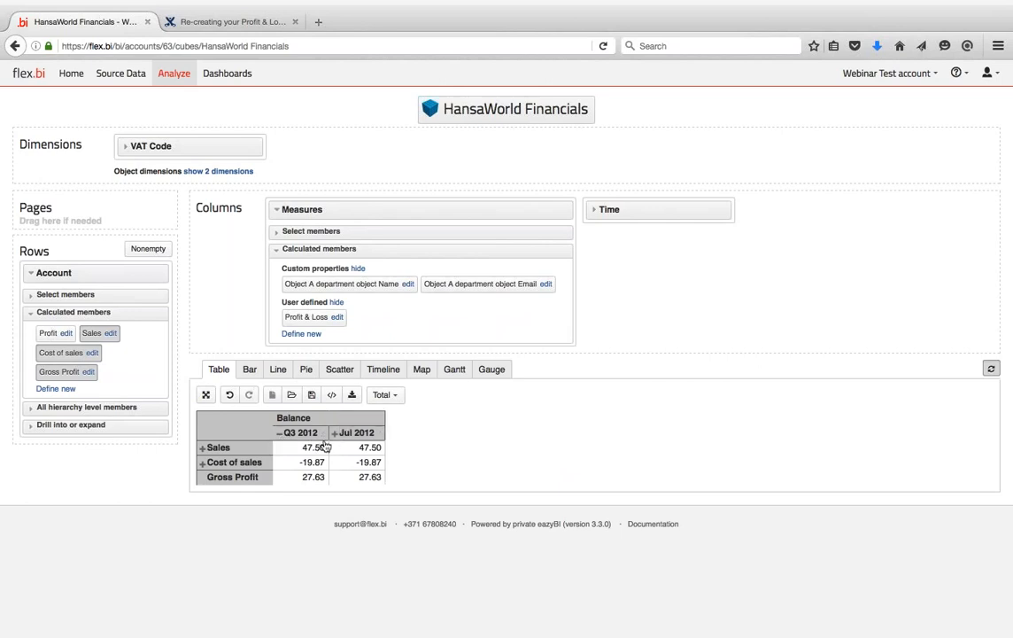
left_click(230, 396)
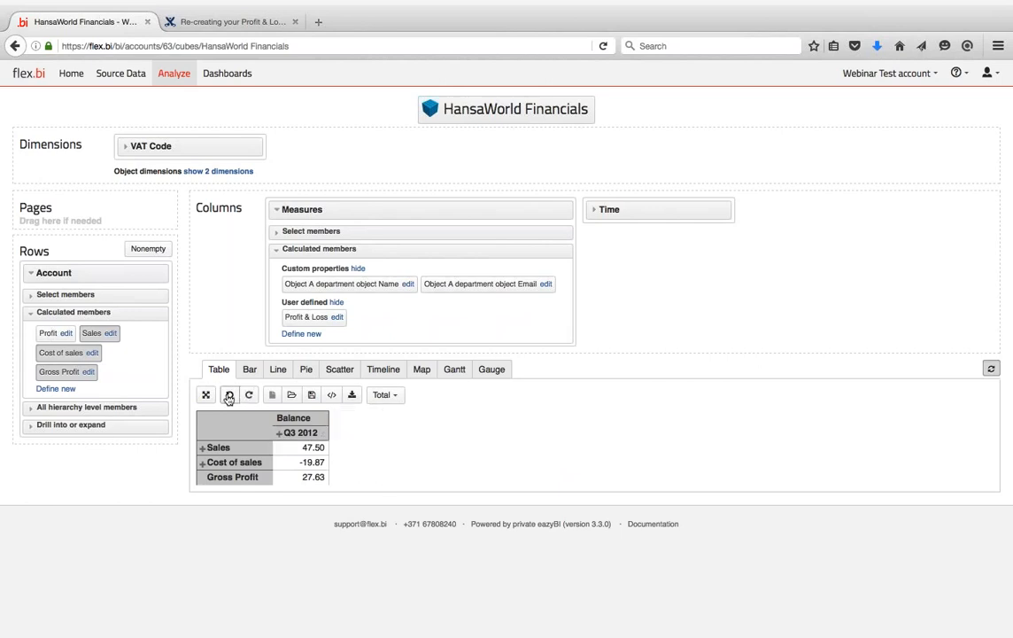
left_click(229, 395)
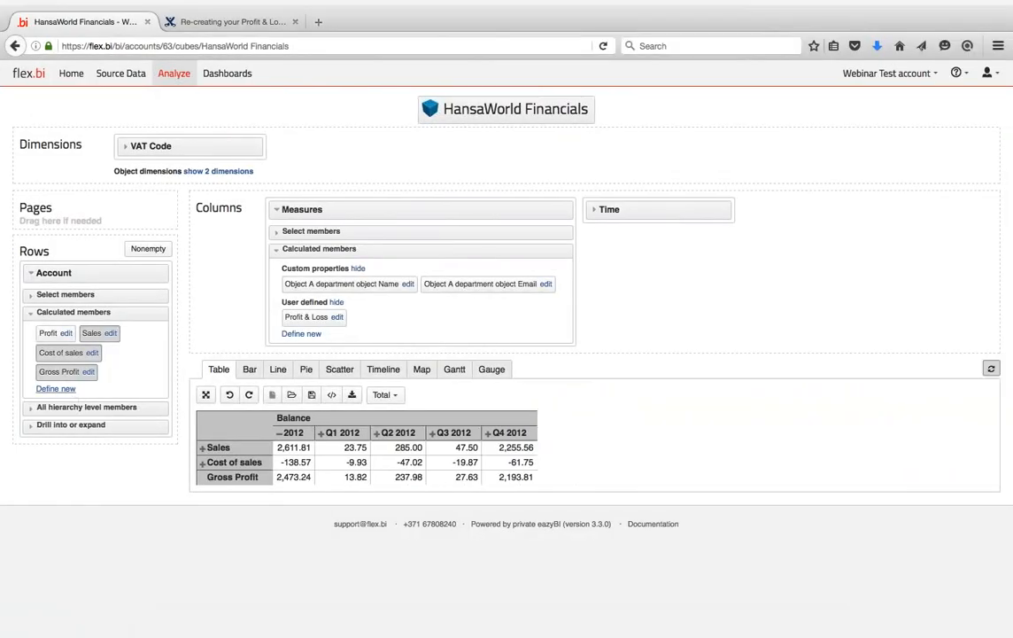
- Bookmark account 300 Wages & Salaries and glance at the Standard ERP report definition
left_click(66, 295)
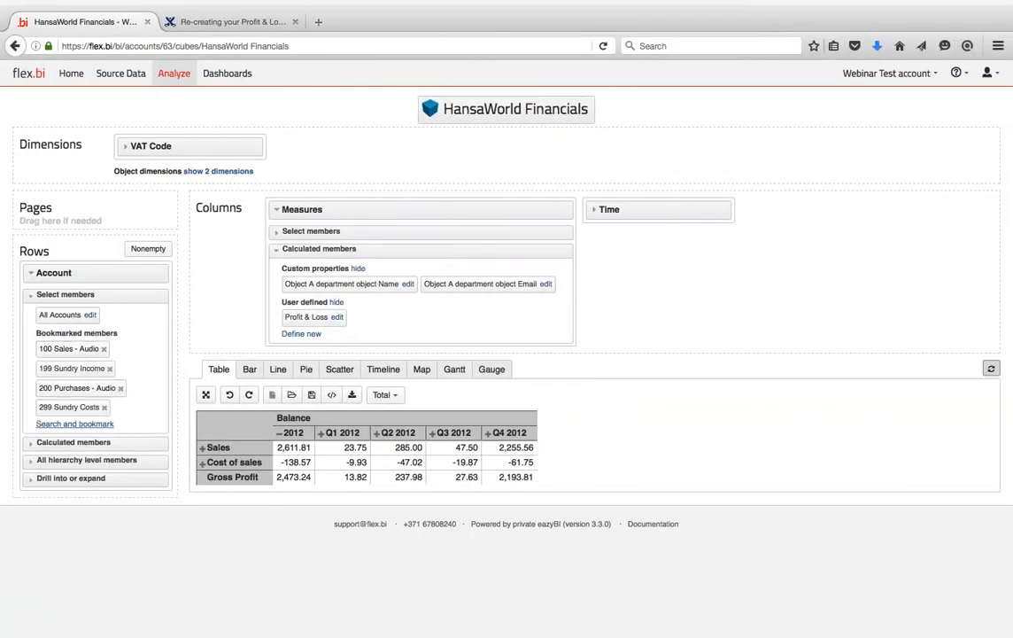
left_click(74, 424)
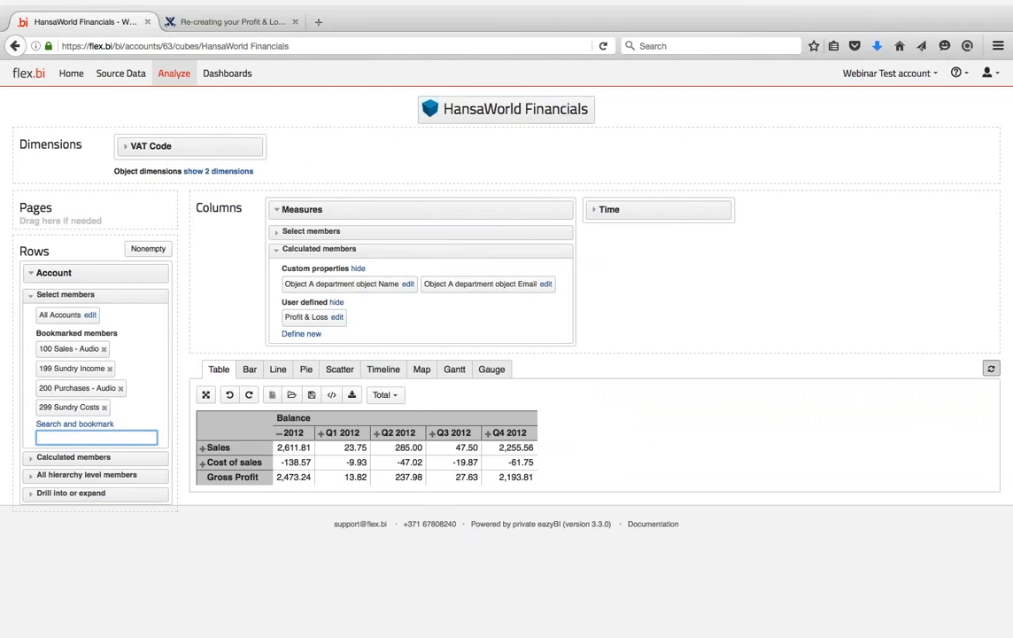
type("300")
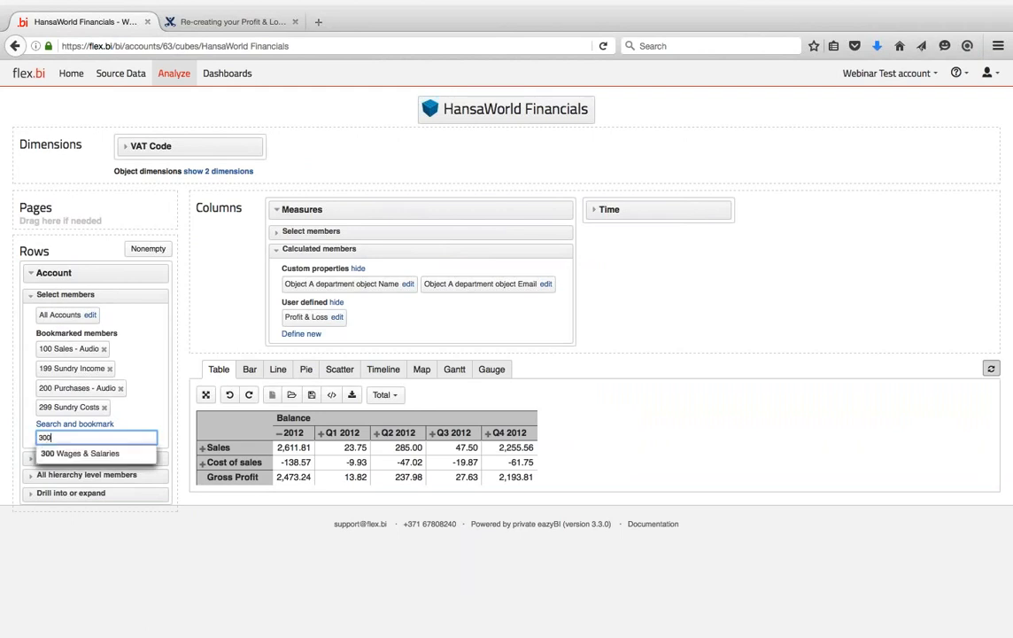
key("Down")
key("Return")
key("ctrl+Left")
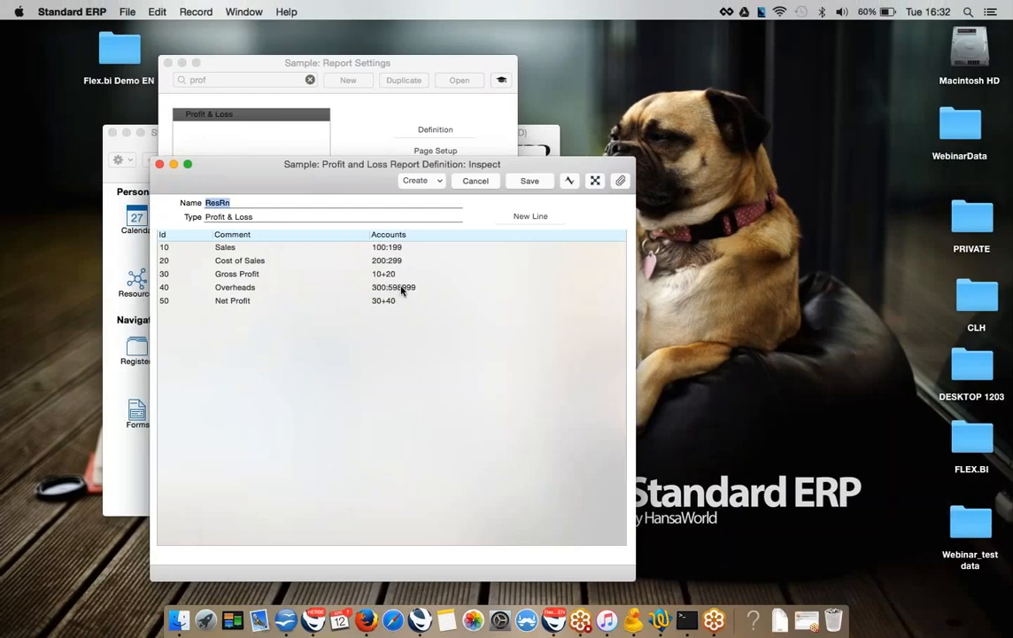
key("ctrl+Right")
- Clear the bookmark search box, recheck Standard ERP, then go to the Profit & Loss documentation
key("BackSpace")
key("BackSpace")
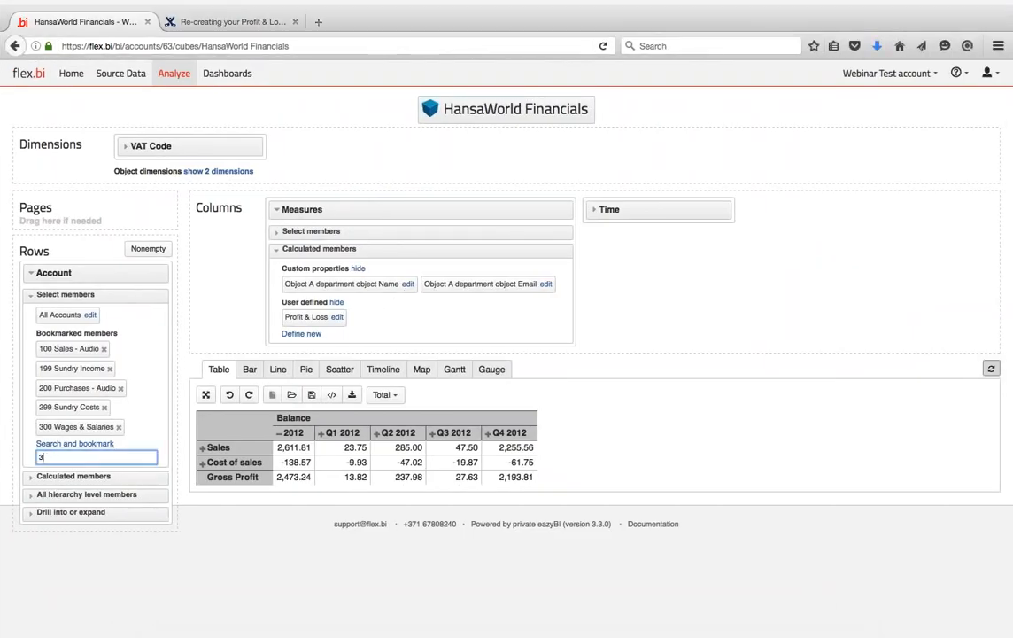
key("BackSpace")
type("5989")
key("BackSpace")
key("BackSpace")
key("BackSpace")
key("BackSpace")
key("ctrl+Left")
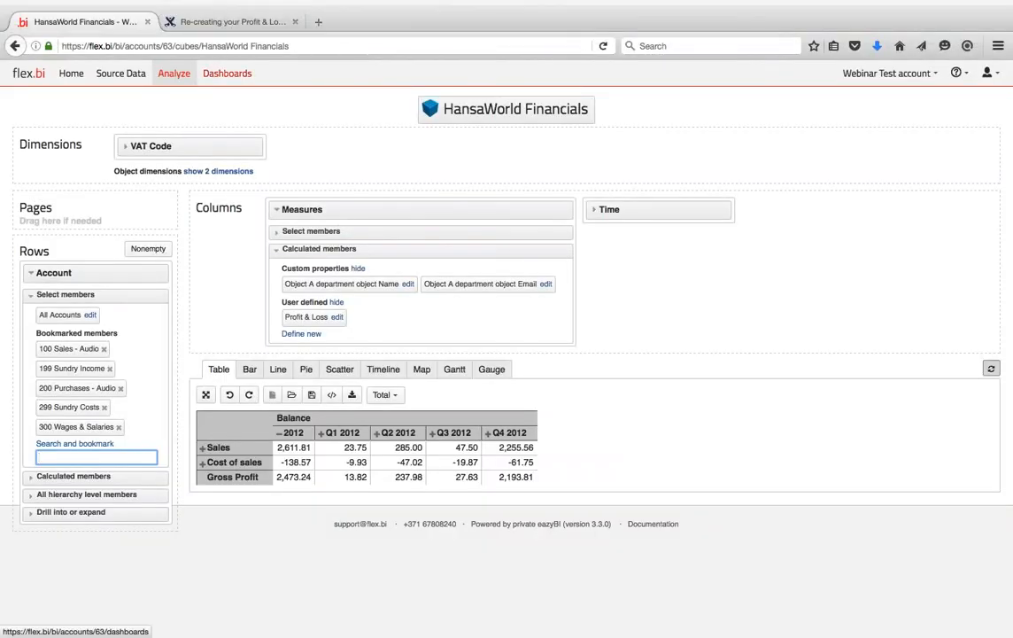
left_click(257, 21)
- Read the guide's Aggregate formula screenshot and section 3 SUM examples, then return to flex.bi
scroll(594, 355, "down", 4)
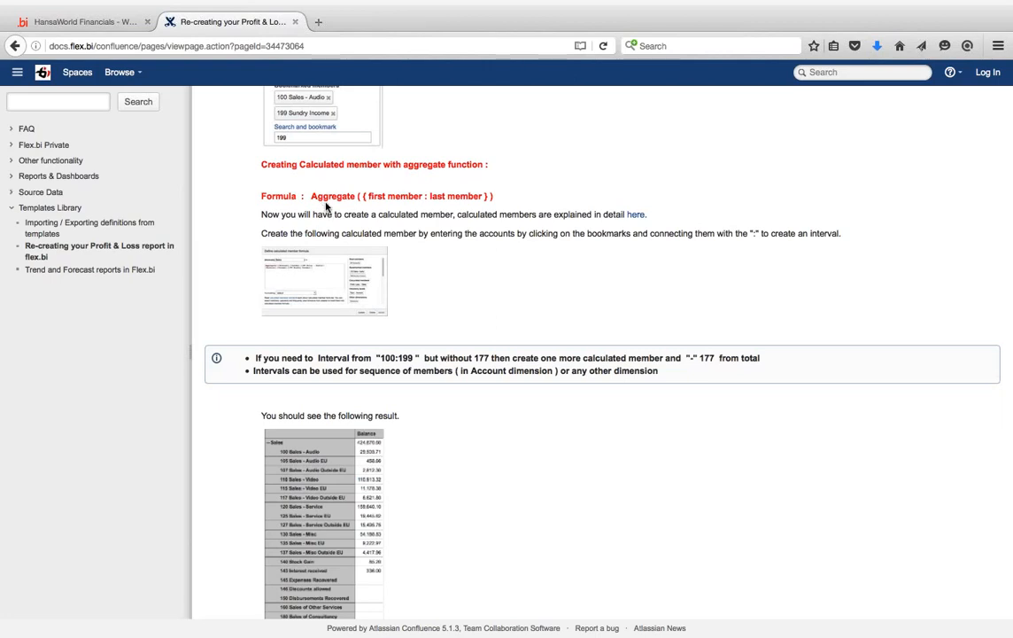
left_click(320, 280)
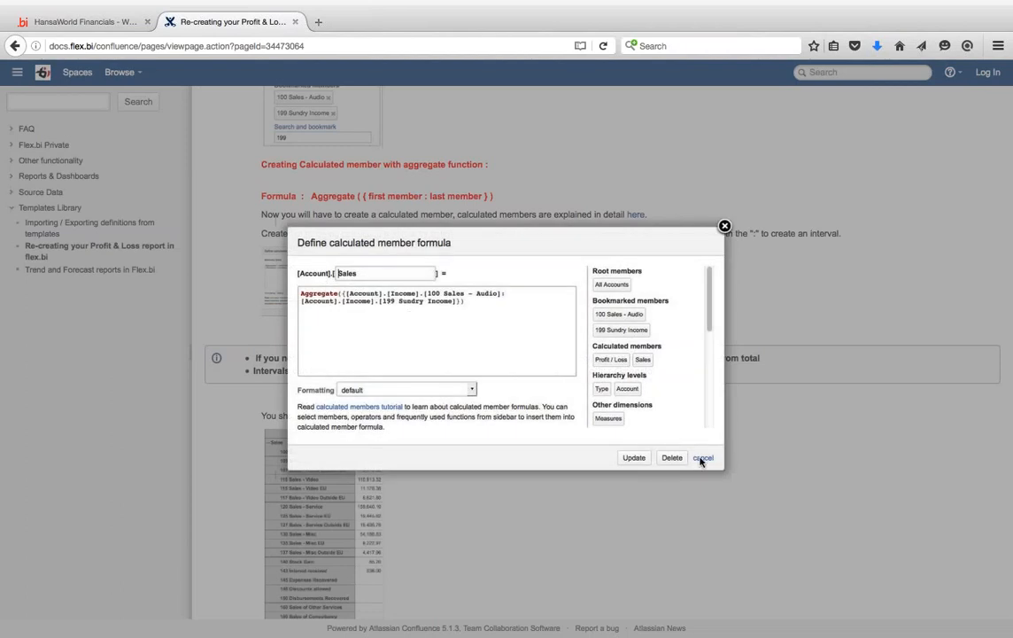
left_click(725, 227)
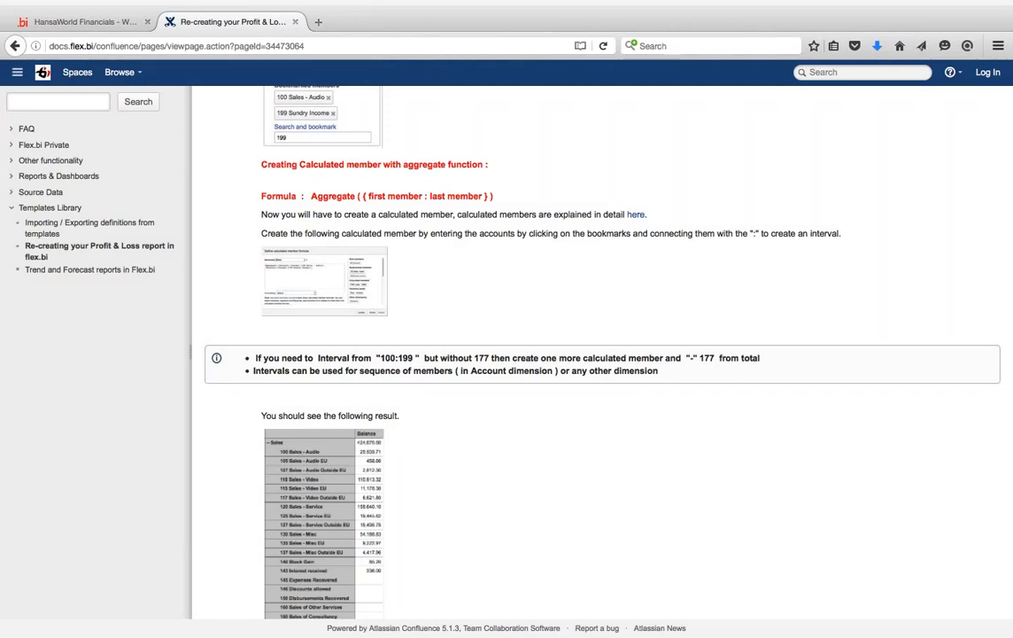
scroll(383, 327, "down", 5)
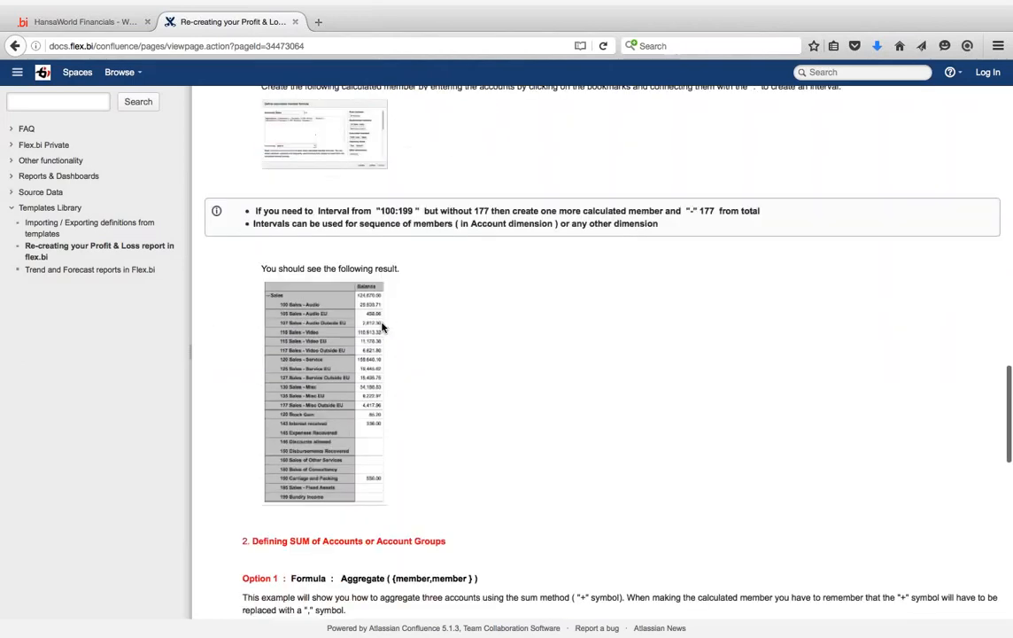
scroll(381, 327, "down", 5)
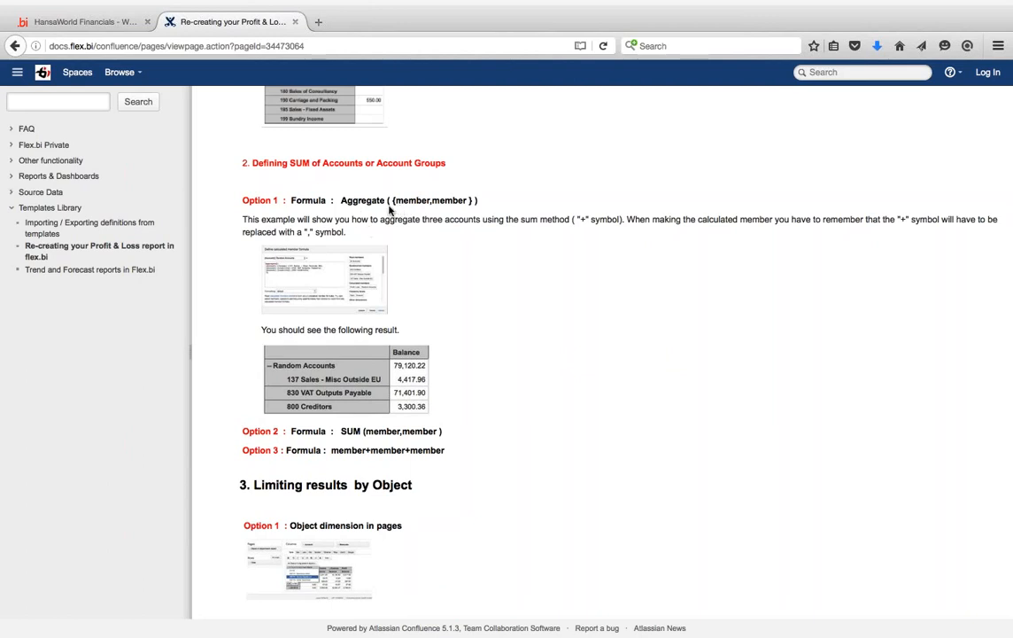
scroll(390, 208, "down", 2)
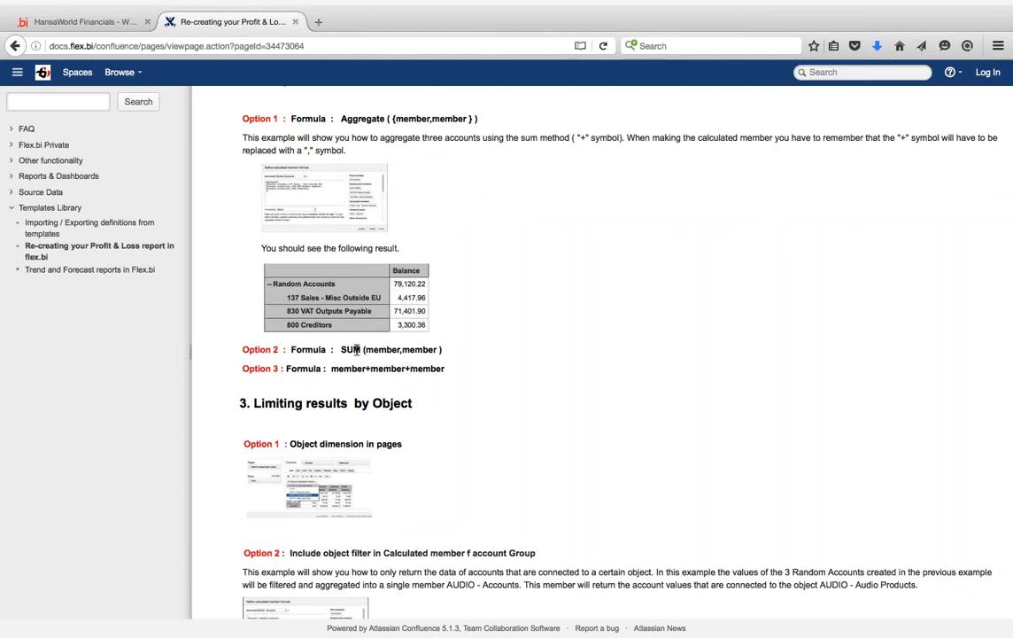
scroll(356, 349, "down", 3)
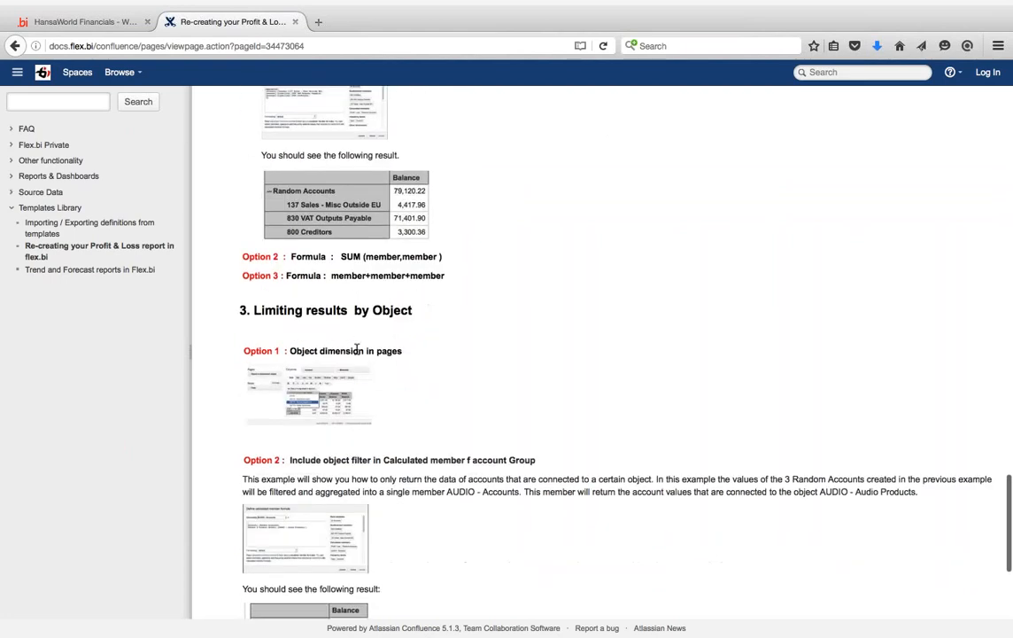
left_click(107, 23)
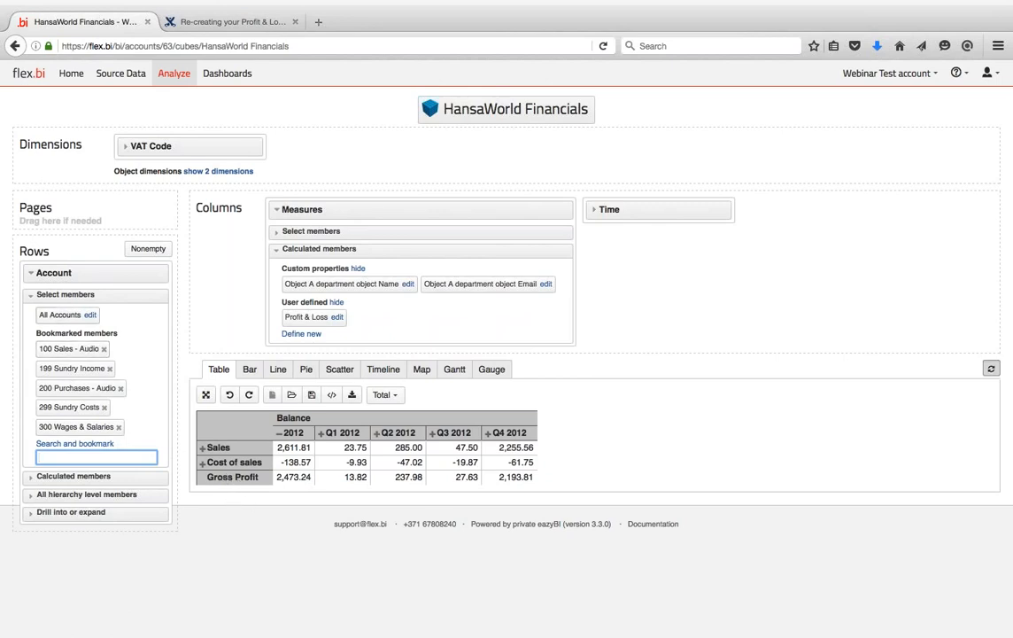
- Apply a yellow background cell format to the Gross Profit row
left_click(253, 477)
left_click(292, 555)
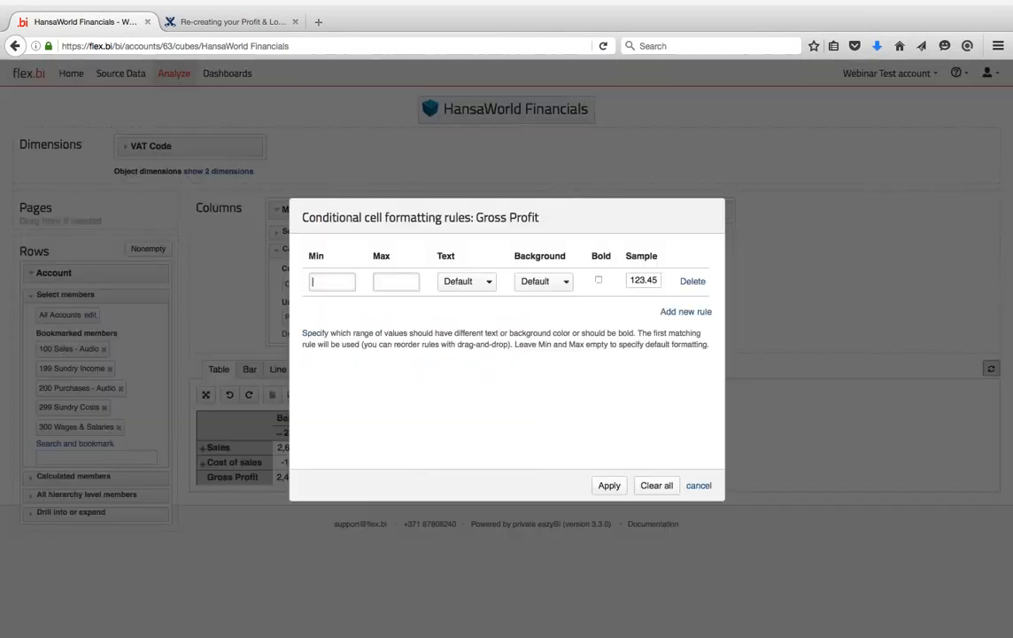
left_click(565, 284)
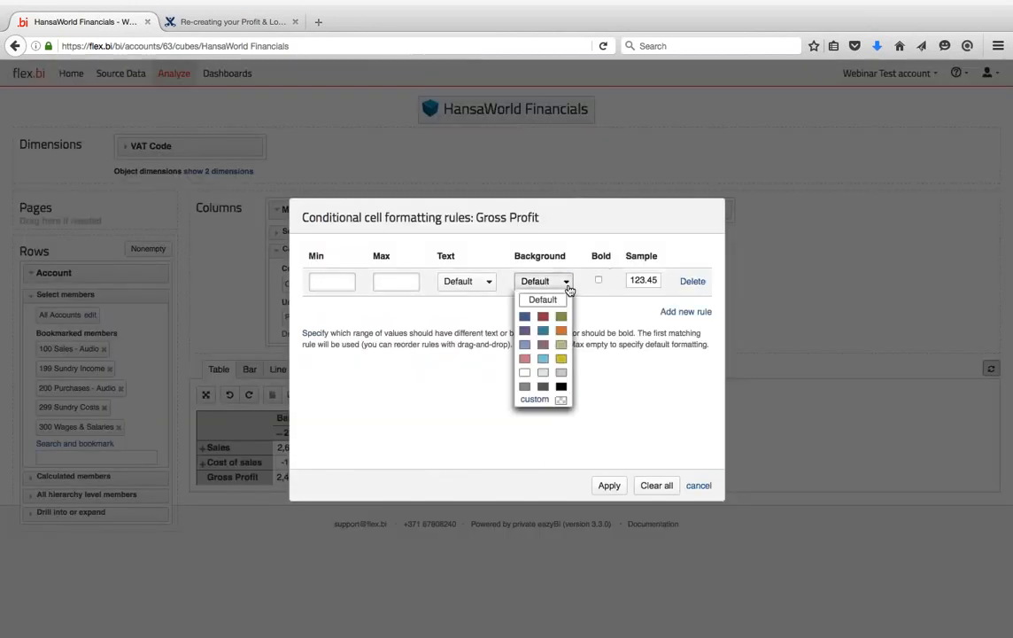
left_click(561, 359)
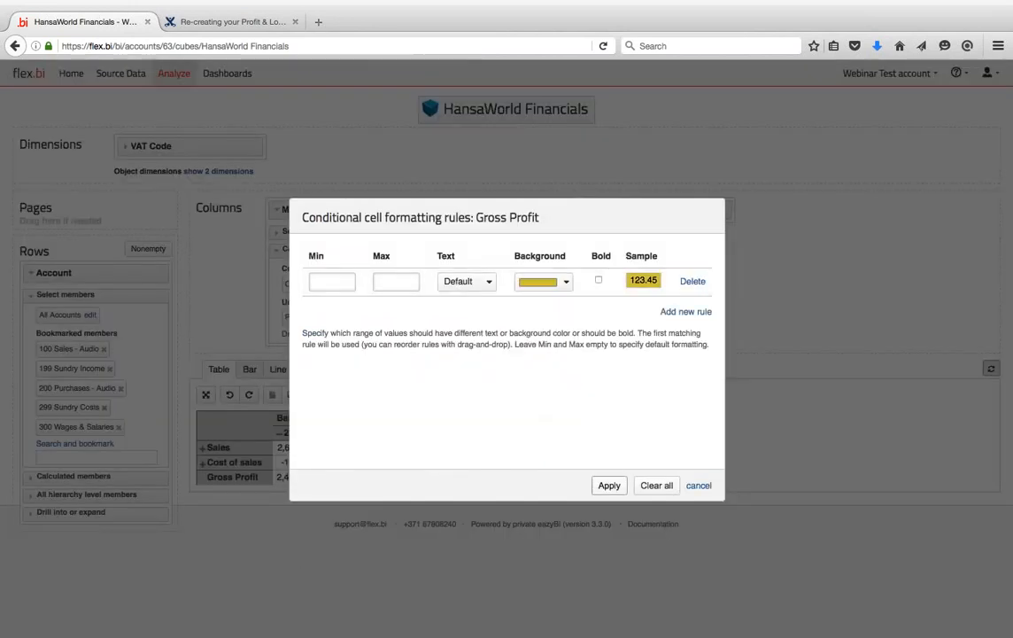
key("Return")
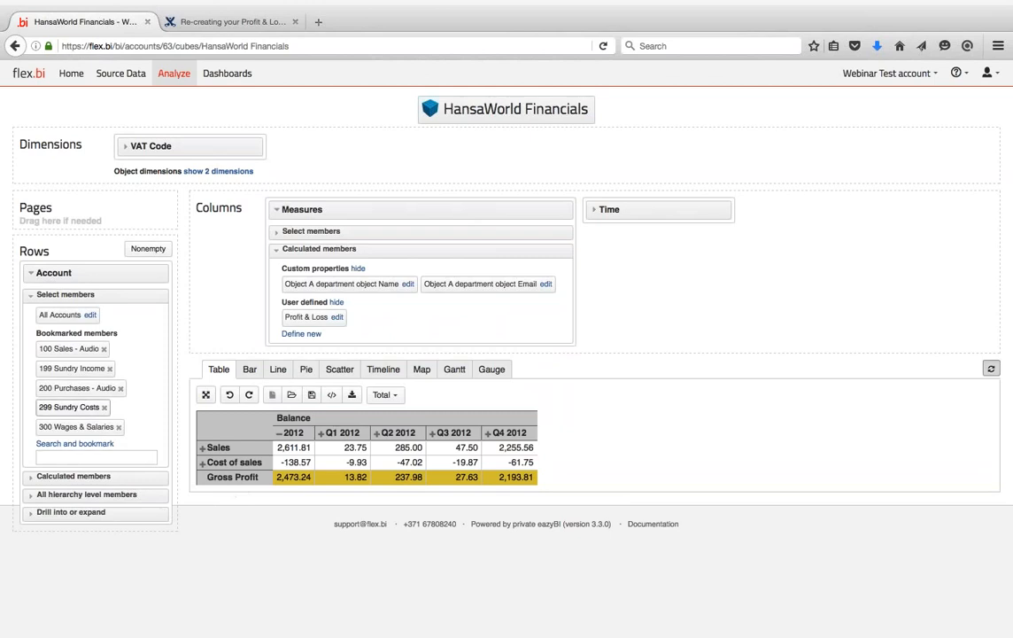
left_click(31, 295)
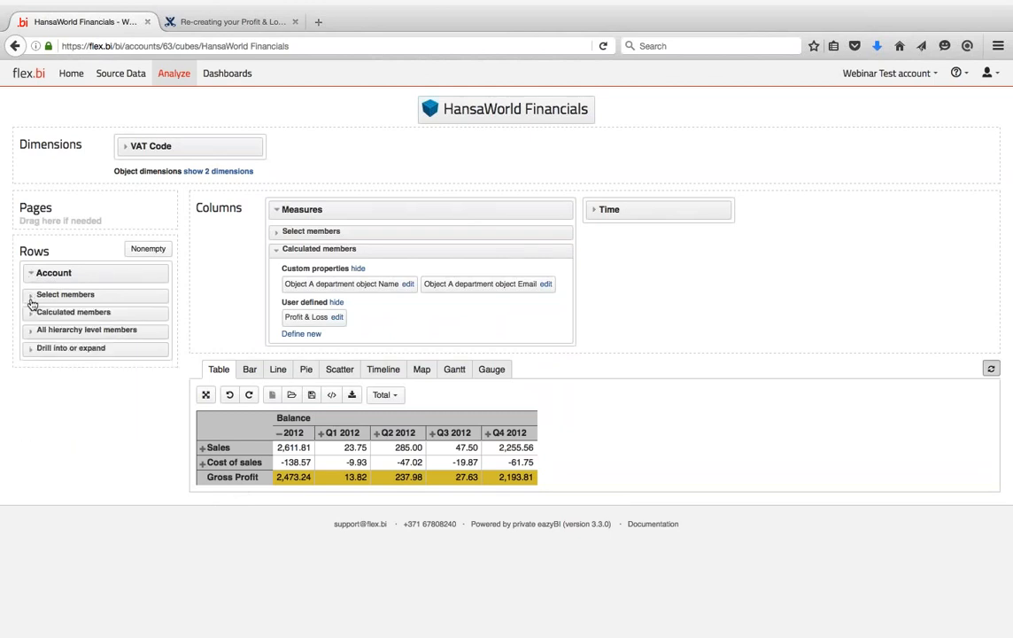
- Create a 'Part 2' calculated member, add Profit to the rows, and show the two hidden object dimensions
left_click(31, 313)
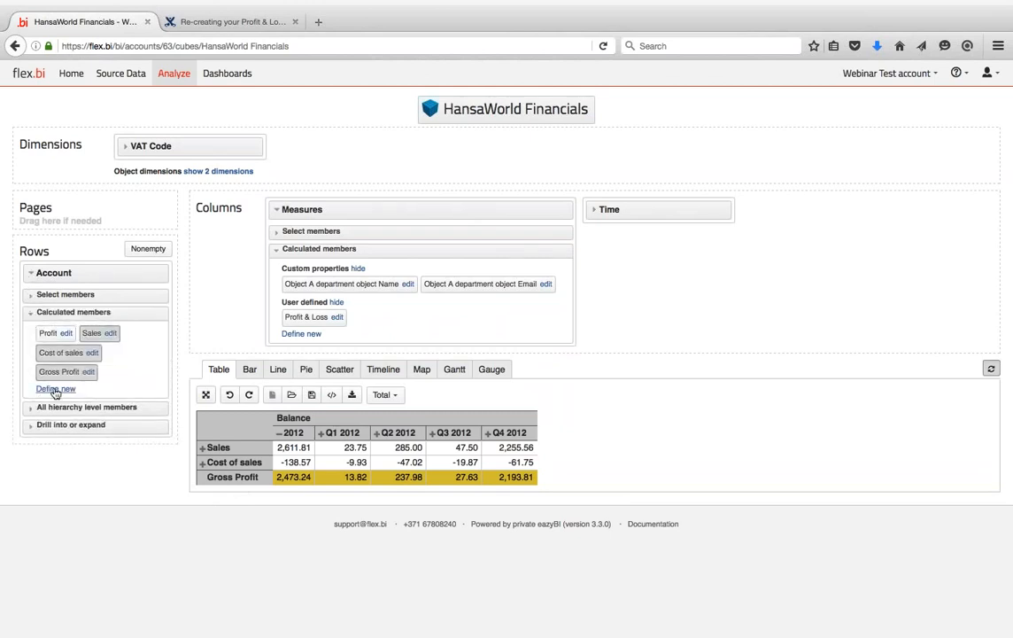
left_click(50, 388)
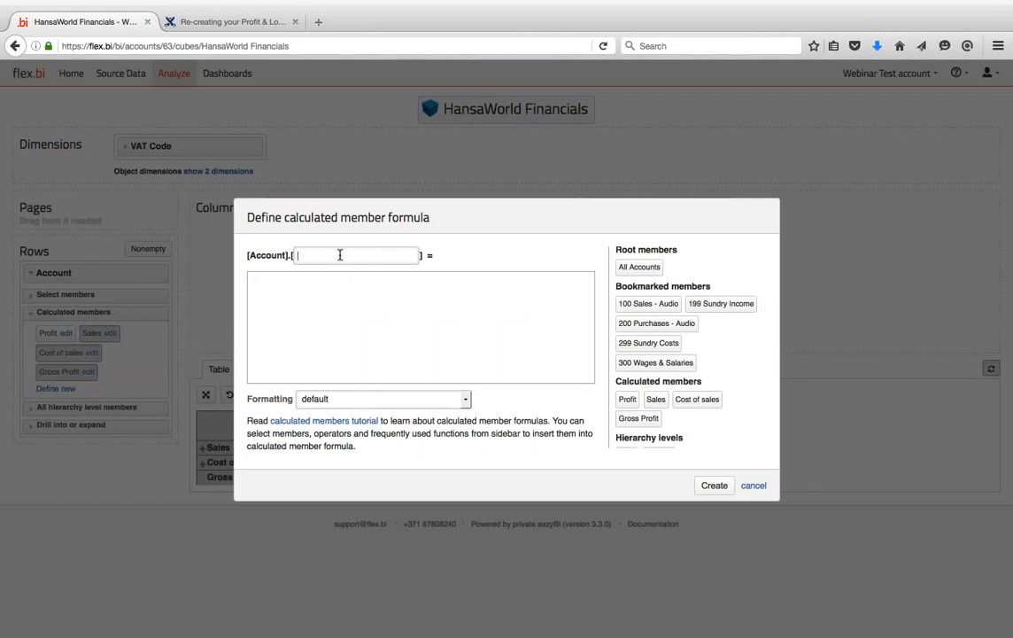
left_click(333, 326)
type("NULL")
left_click(368, 260)
type("Part 2")
left_click(713, 486)
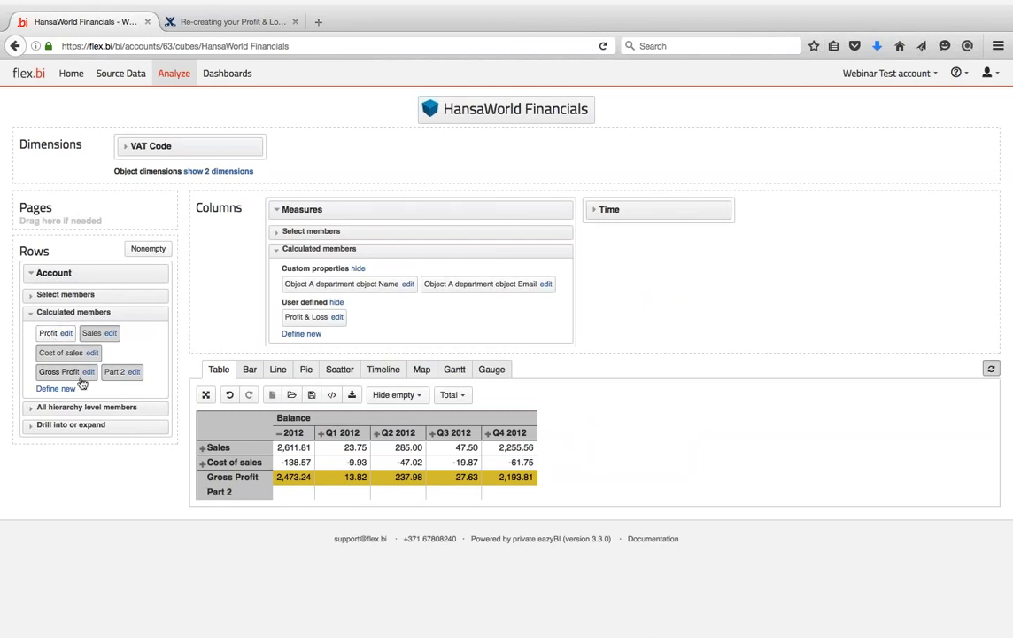
left_click(46, 334)
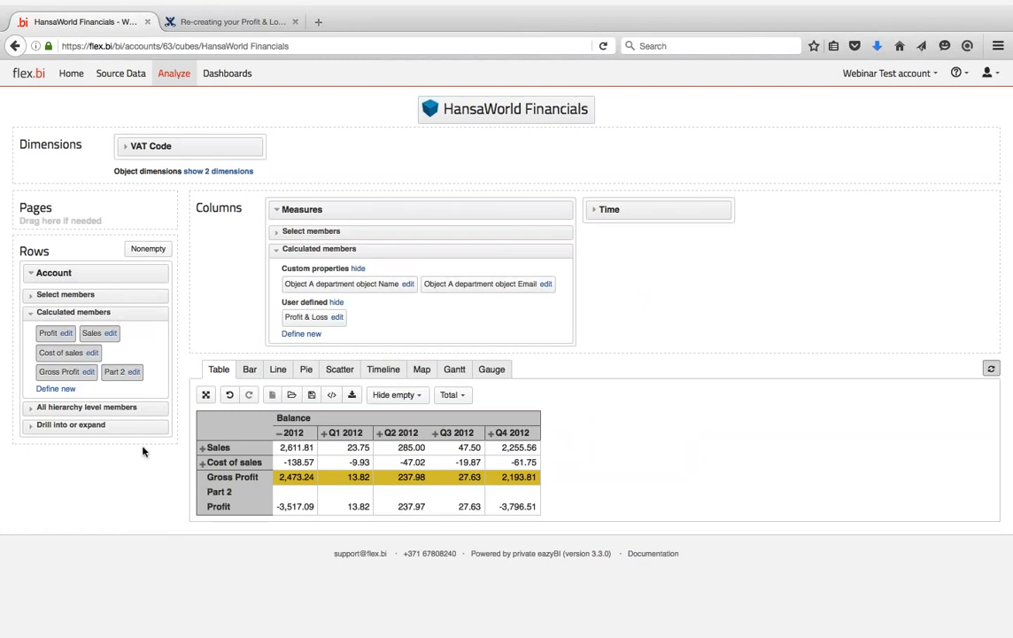
left_click(221, 171)
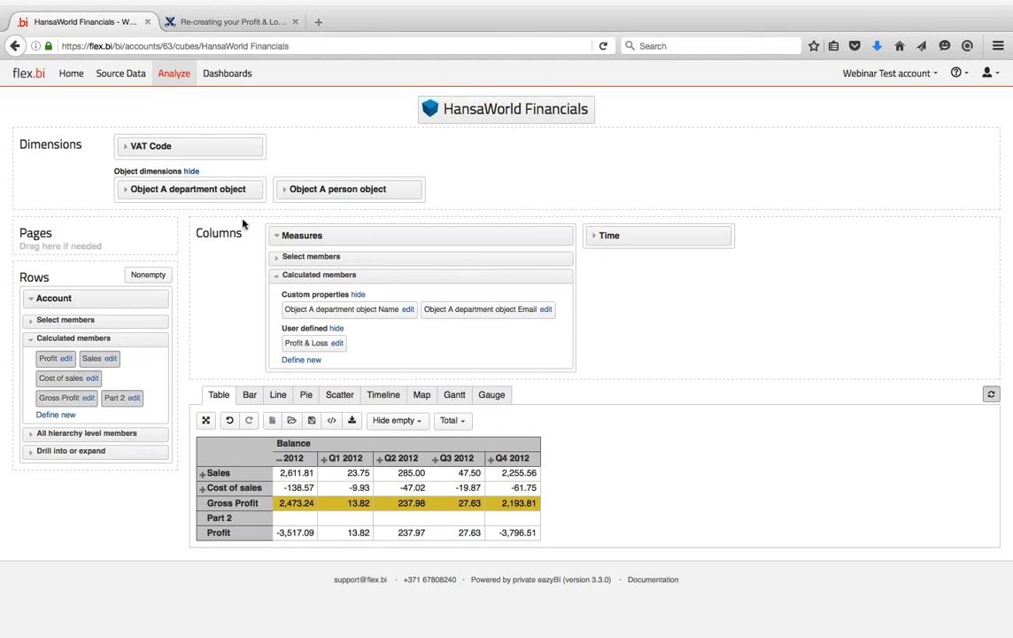
- Add Object A department object and Object A person object to Pages as report filters
left_click_drag(187, 189, 93, 253)
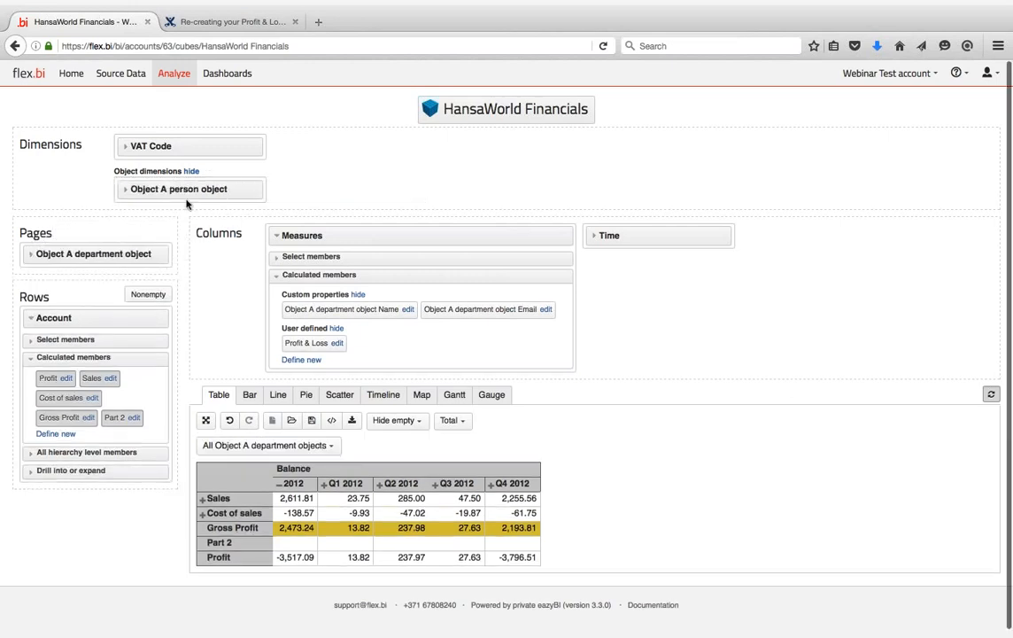
left_click_drag(186, 204, 111, 249)
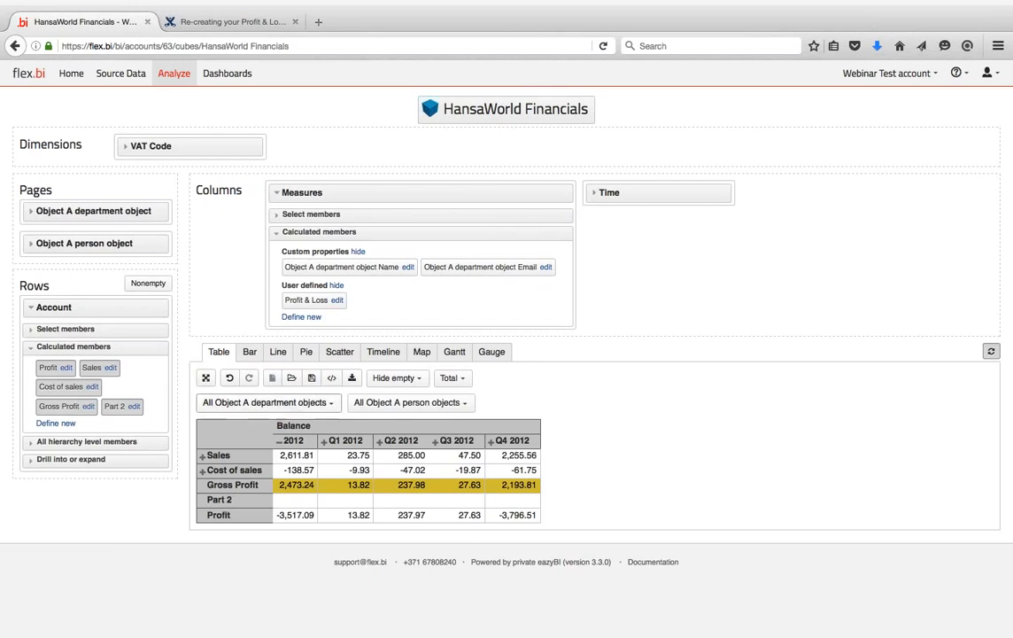
- Filter the report to each of DEPT1 Sales, DEPT2 Service and DEPT3 Admin in turn, then back to All
left_click(266, 402)
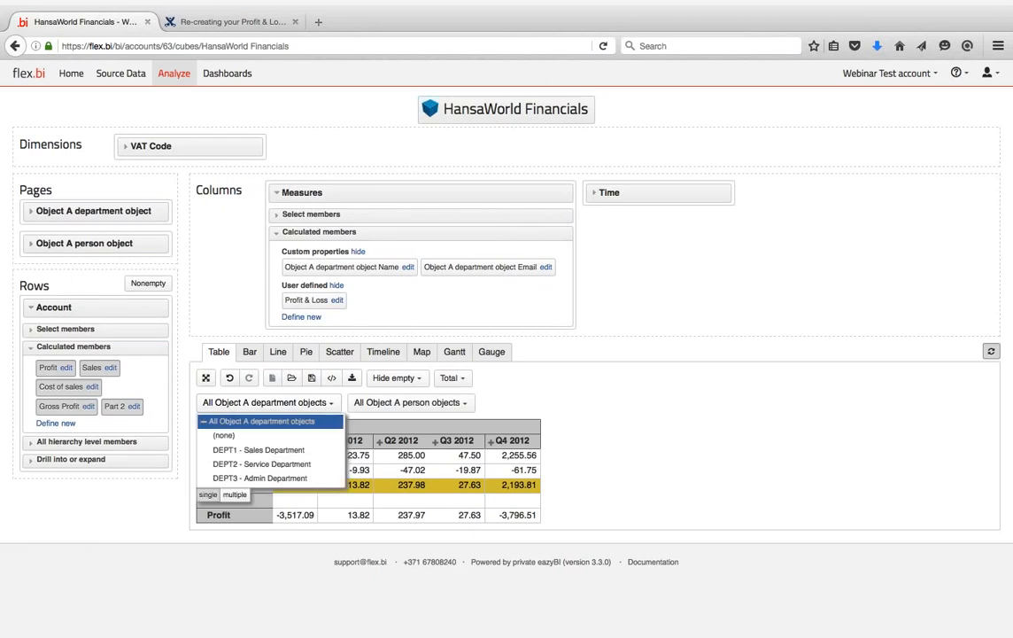
left_click(259, 448)
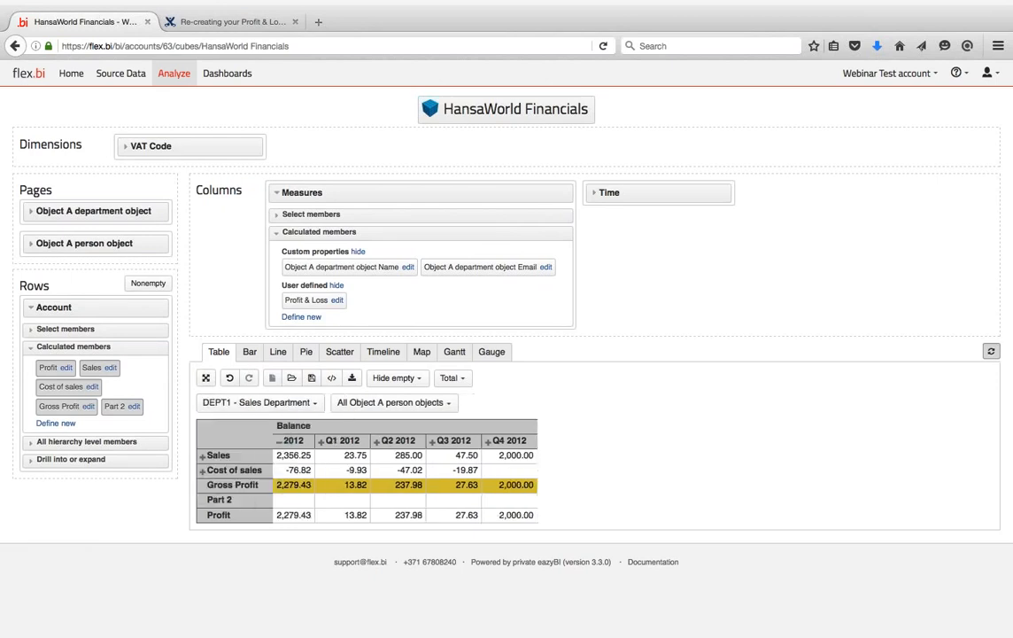
left_click(315, 403)
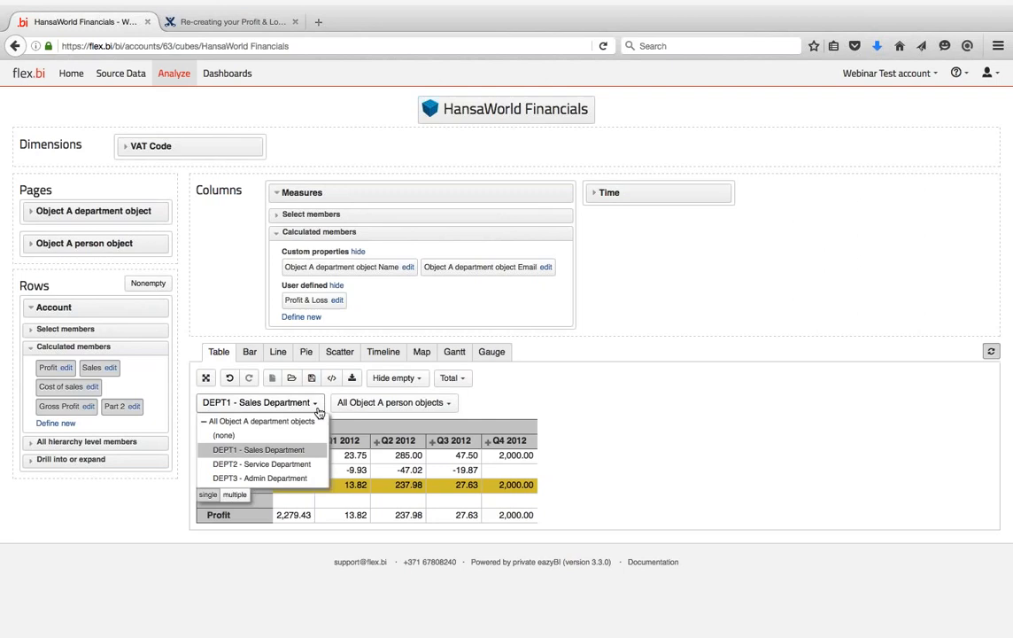
left_click(275, 469)
left_click(322, 406)
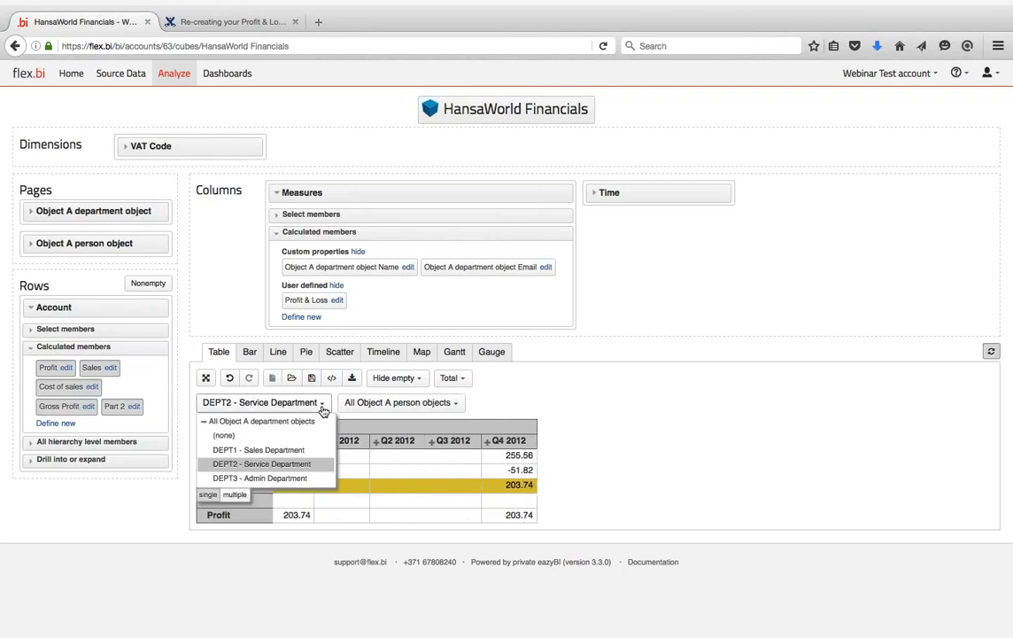
left_click(298, 477)
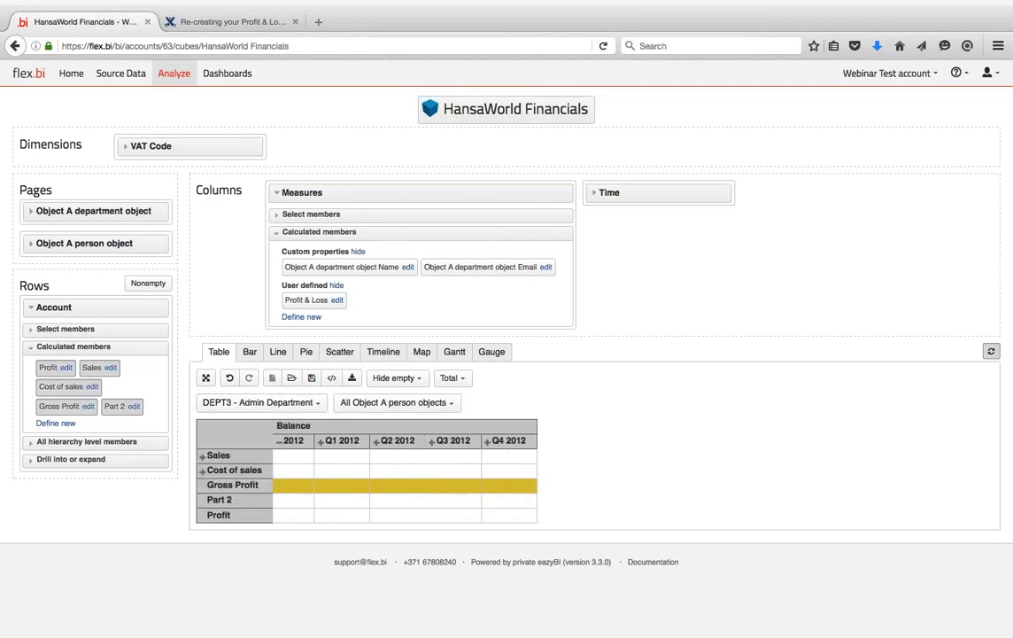
left_click(317, 403)
left_click(294, 464)
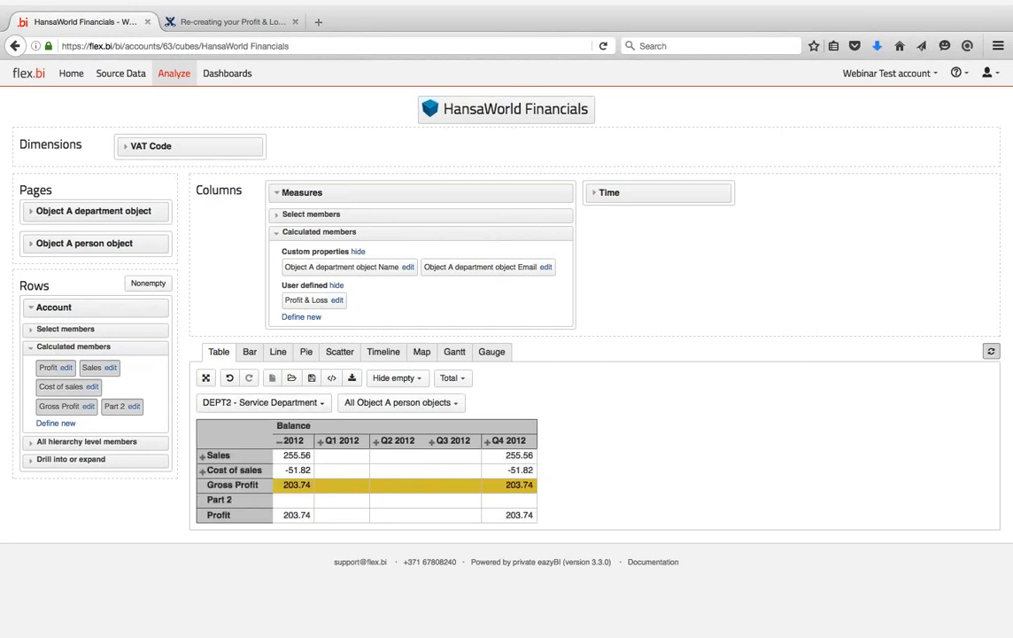
left_click(322, 403)
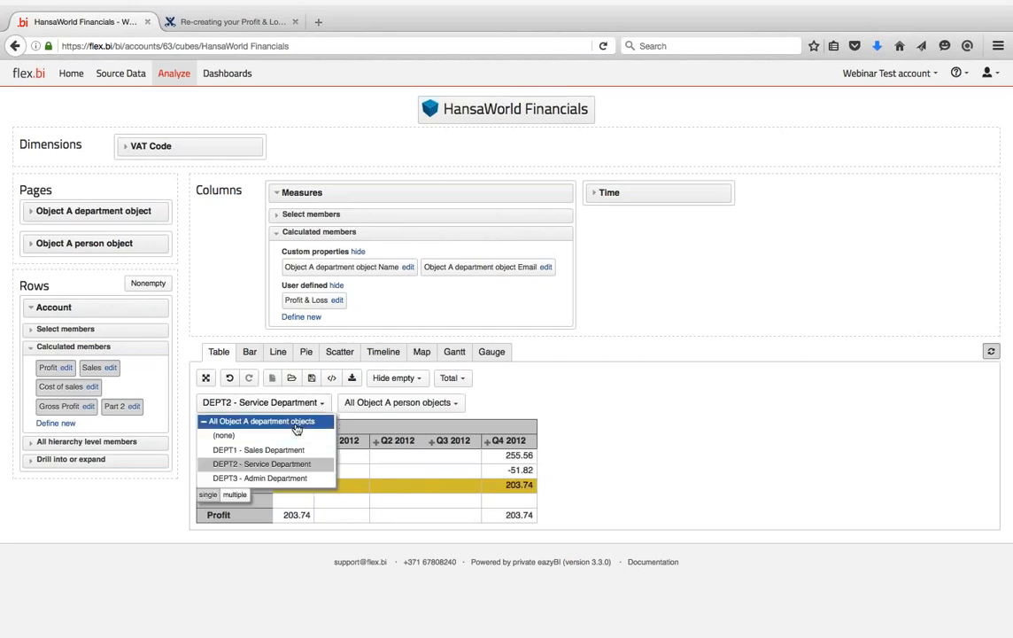
left_click(296, 424)
- Switch to multiple selection and filter to DEPT1 - Sales Department and DEPT2 - Service Department together
left_click(331, 405)
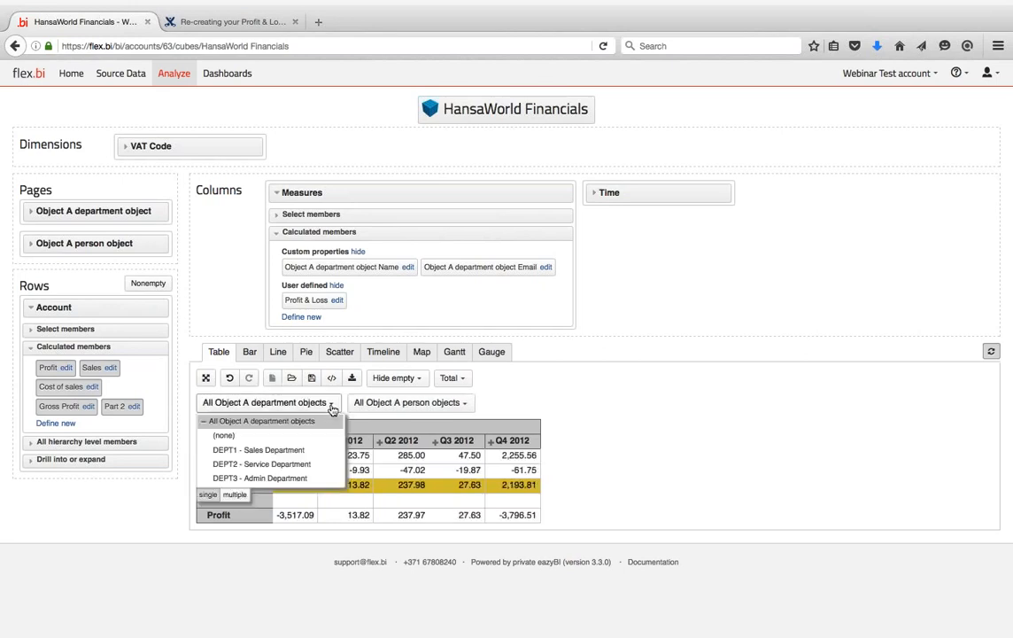
left_click(235, 494)
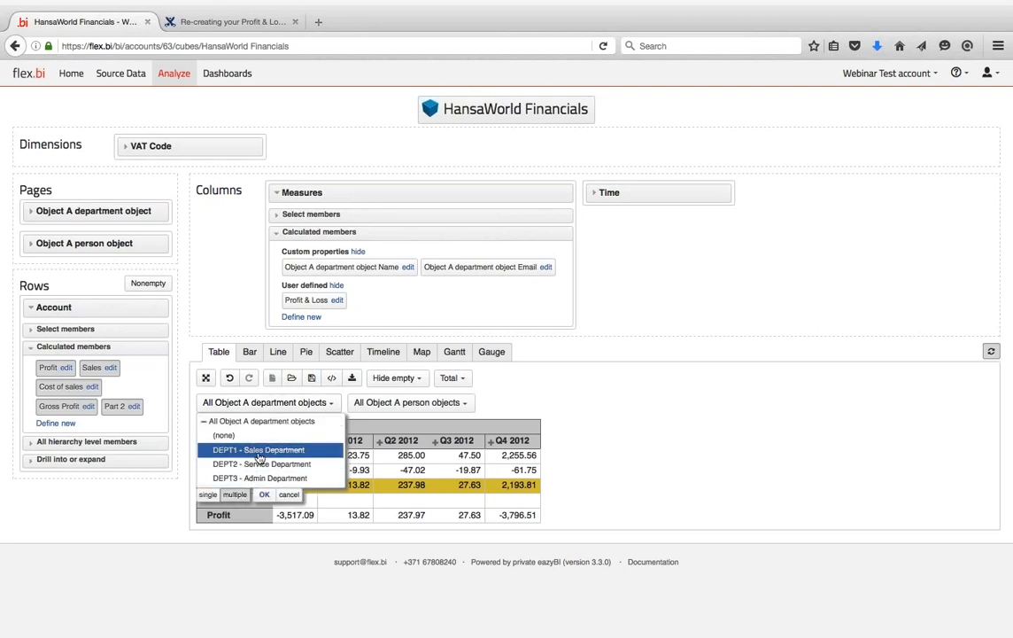
left_click(261, 465)
left_click(264, 494)
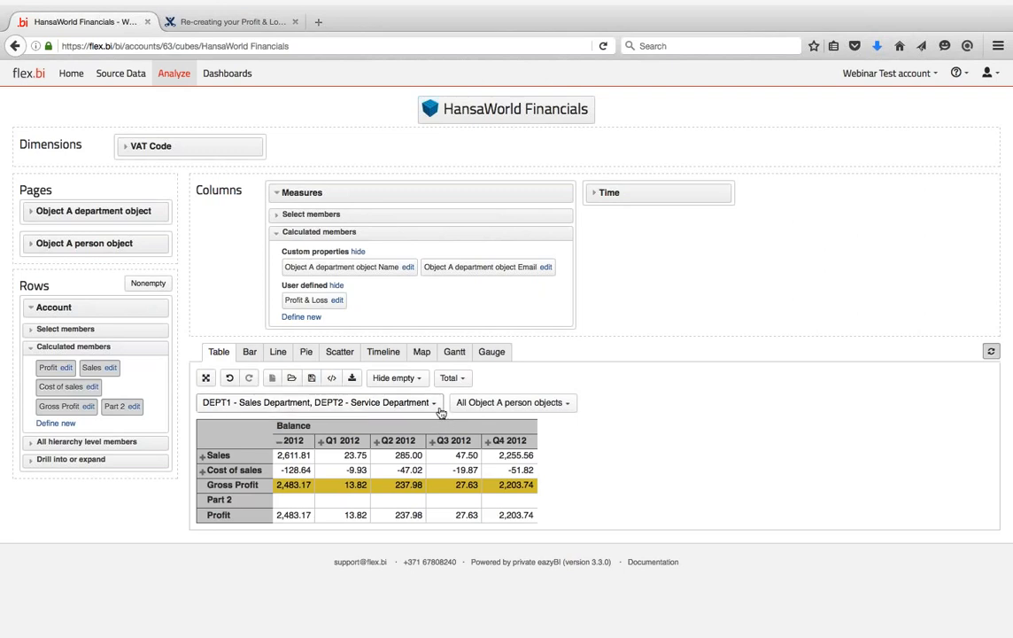
- Look at the person filter options without changing them, then return to the Profit & Loss documentation page
left_click(572, 404)
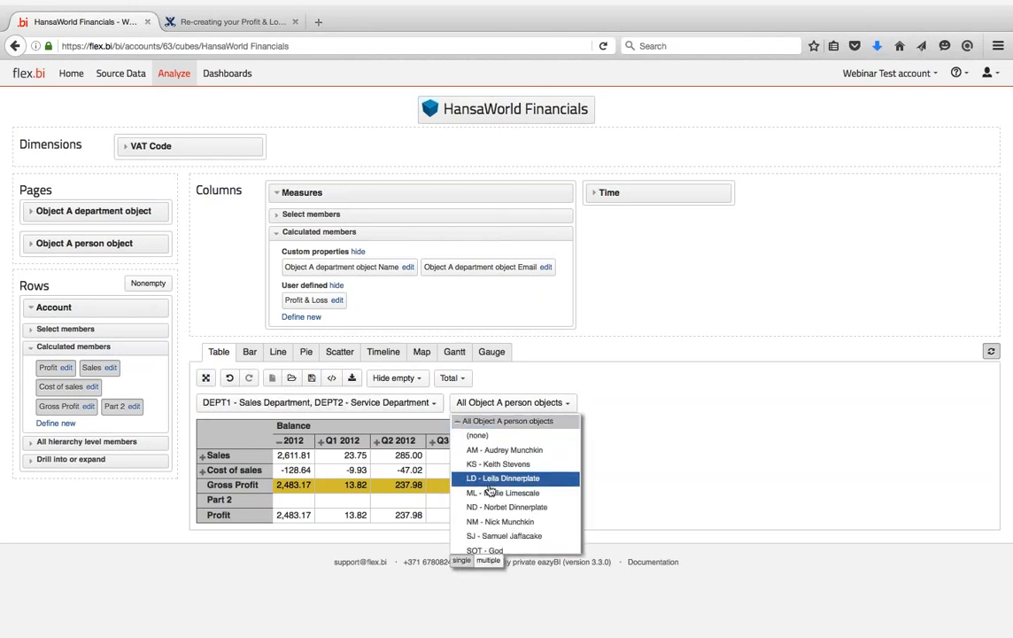
left_click(603, 387)
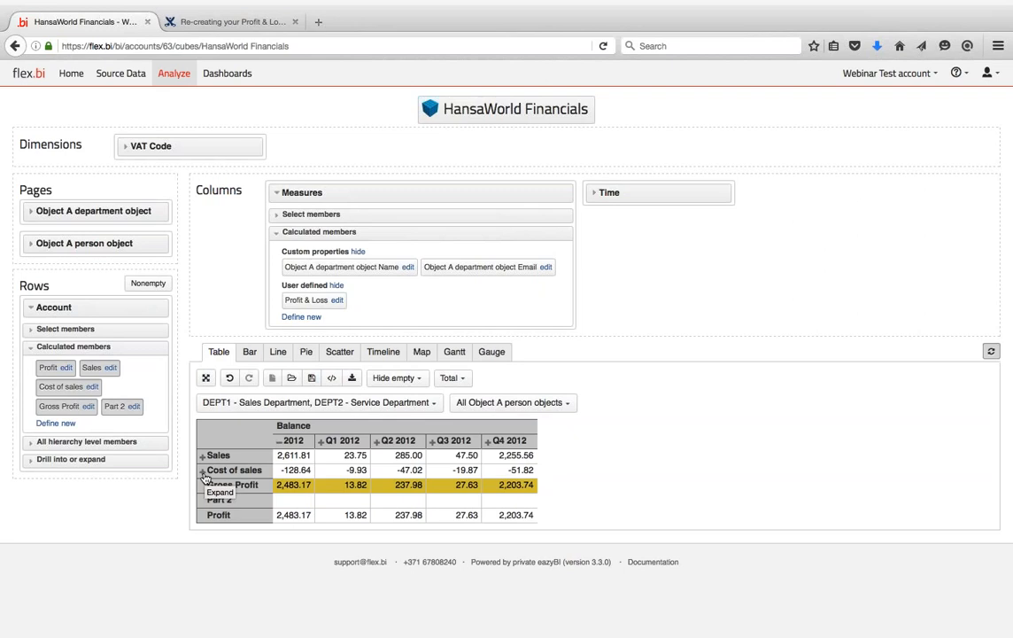
left_click(215, 19)
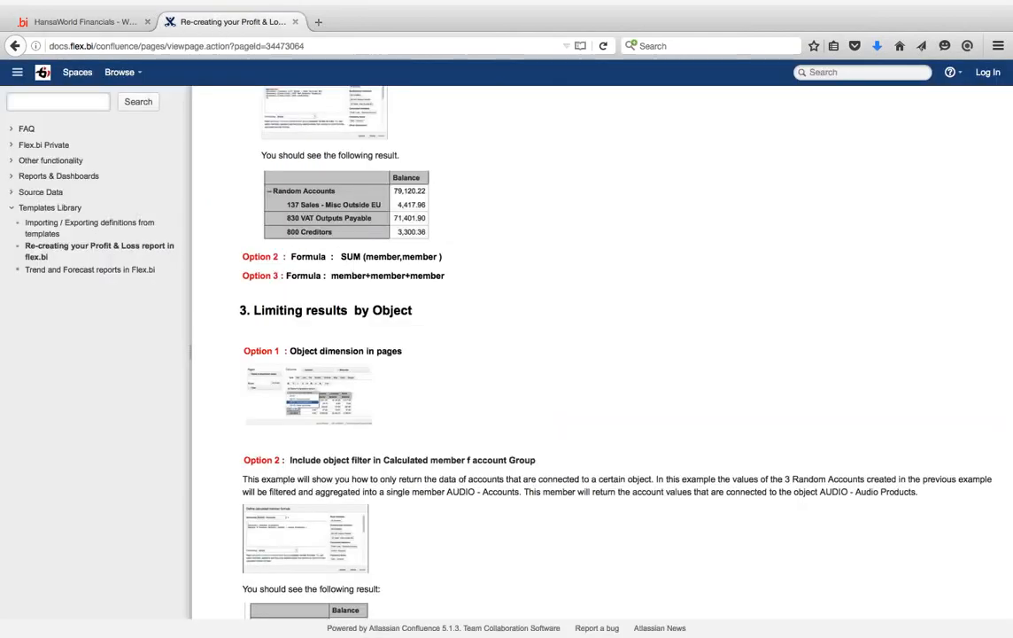
- Enlarge the Option 2 object-filter formula example, then go back to the HansaWorld Financials report
scroll(443, 472, "down", 5)
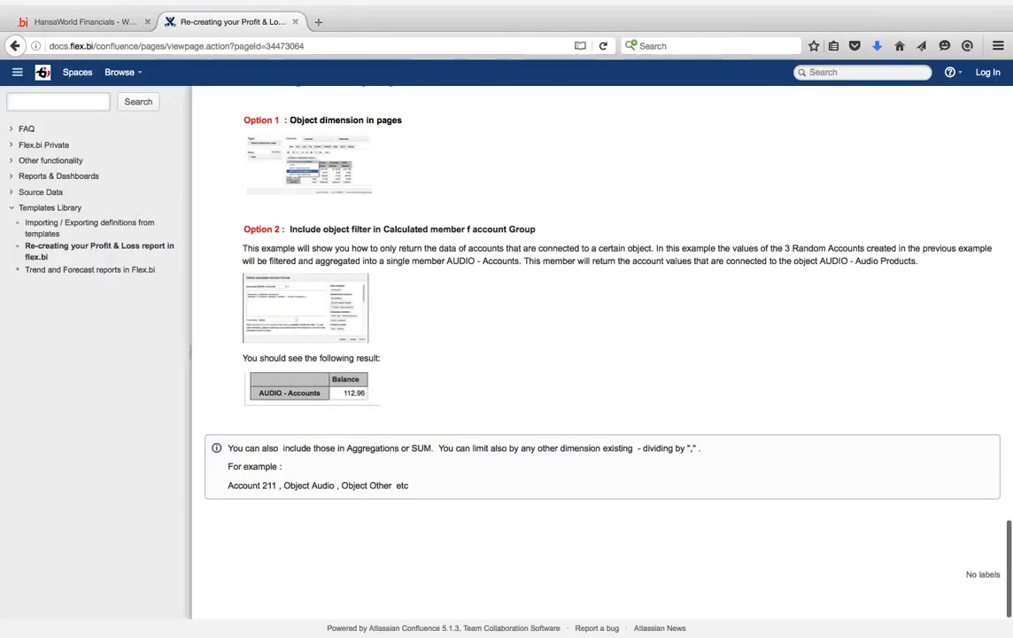
left_click(316, 323)
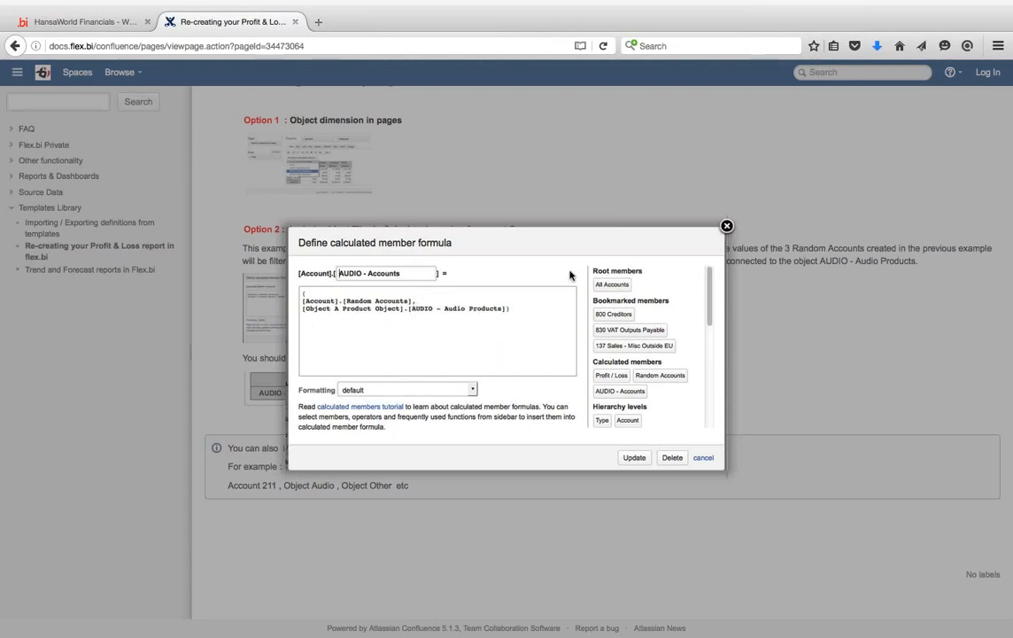
left_click(727, 226)
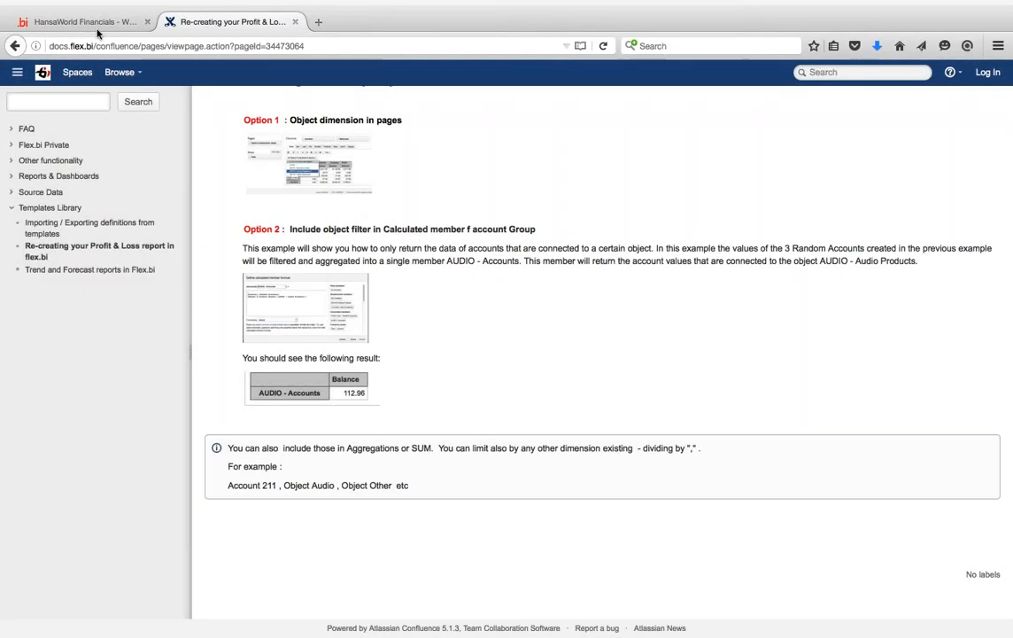
left_click(95, 30)
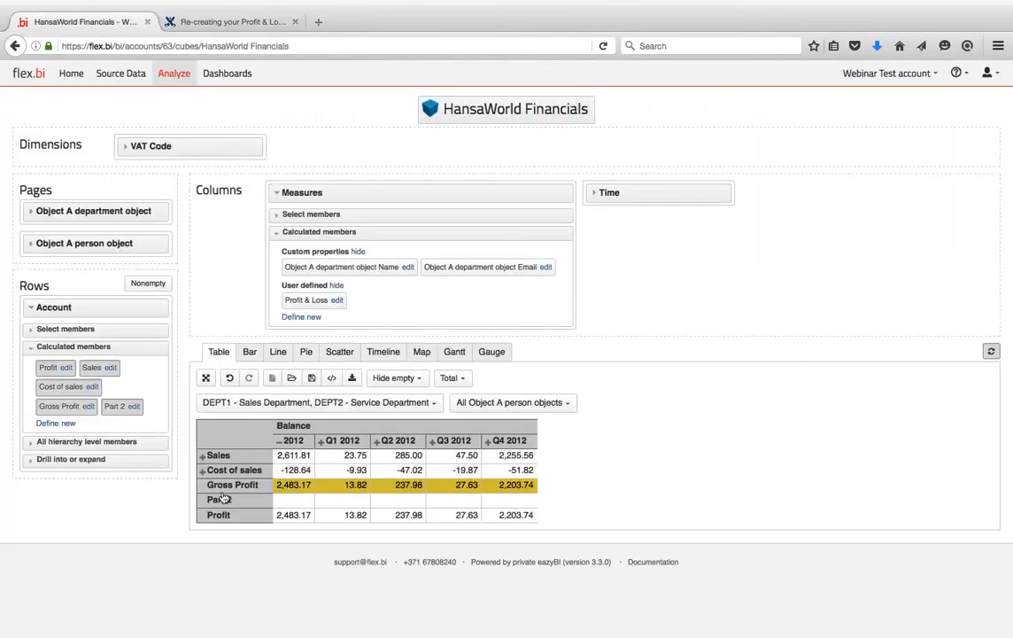
left_click(55, 423)
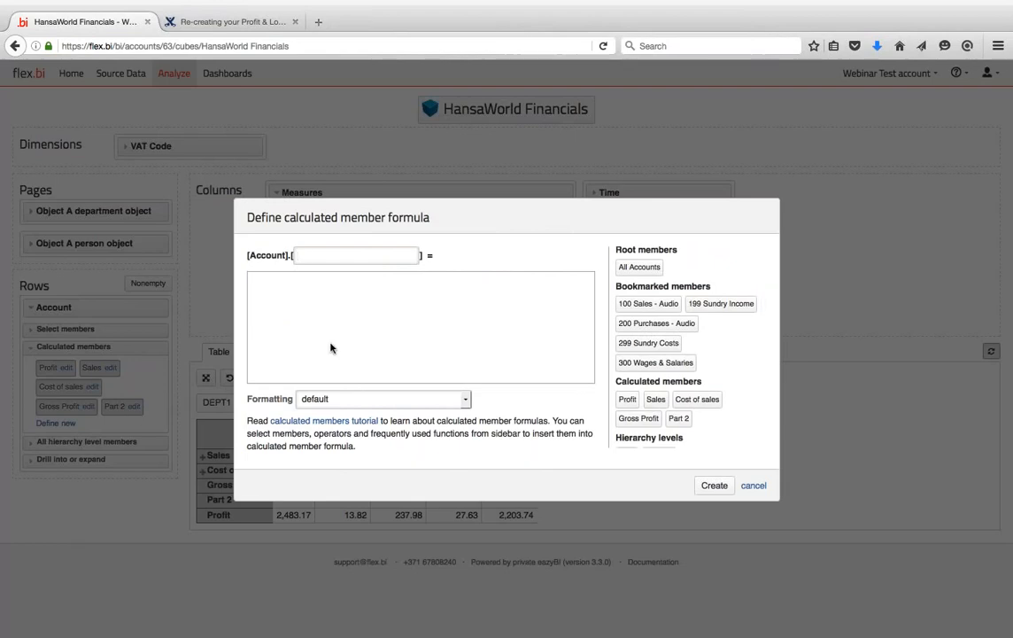
left_click(647, 362)
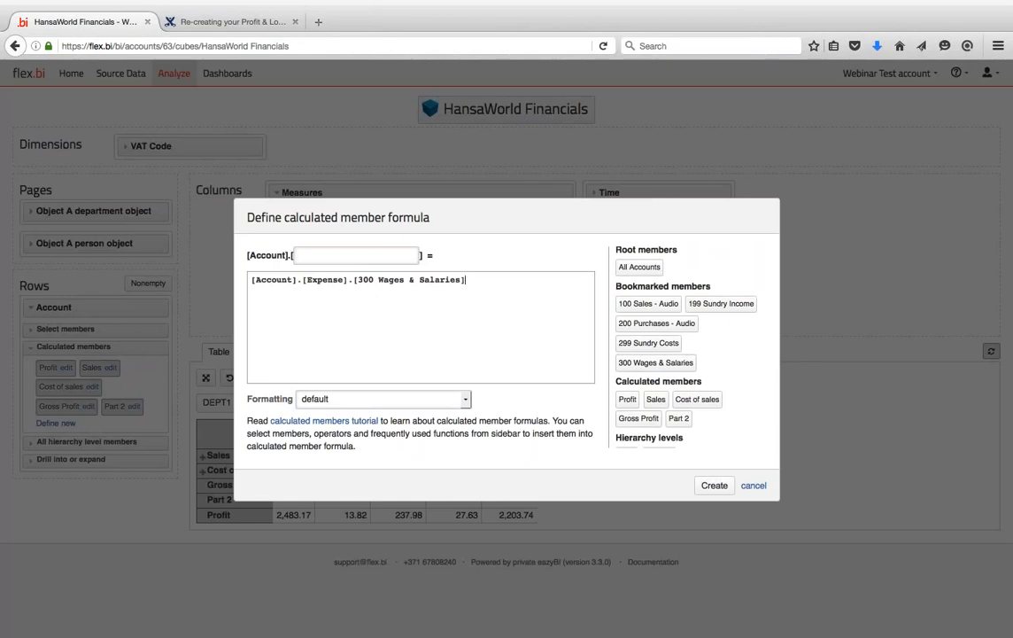
type(",")
key("BackSpace")
left_click(753, 486)
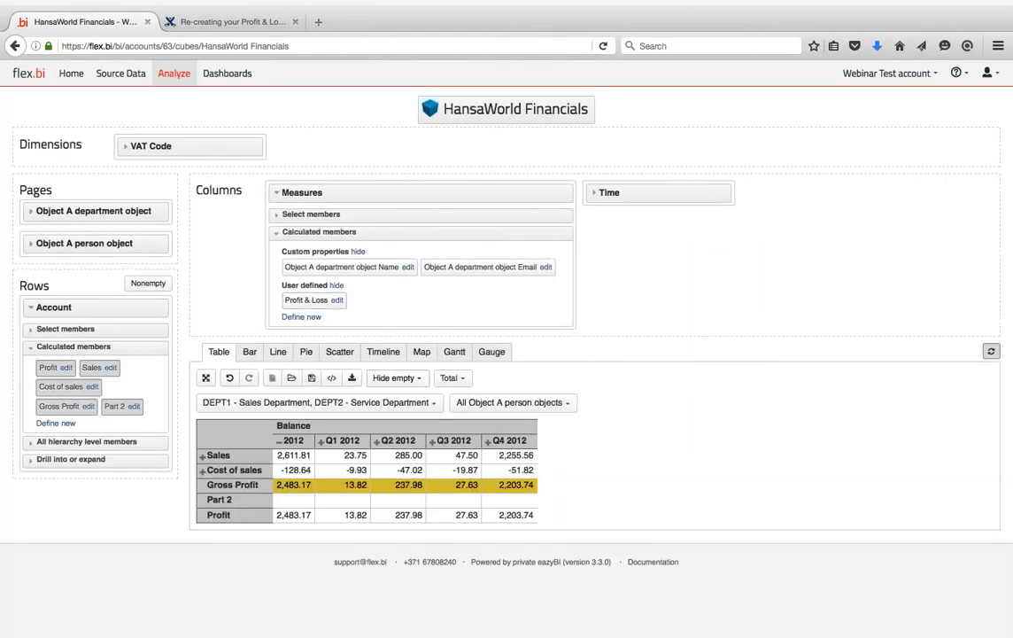
left_click(31, 212)
- Move Object A department object and Object A person object from Pages back to Dimensions
left_click(30, 234)
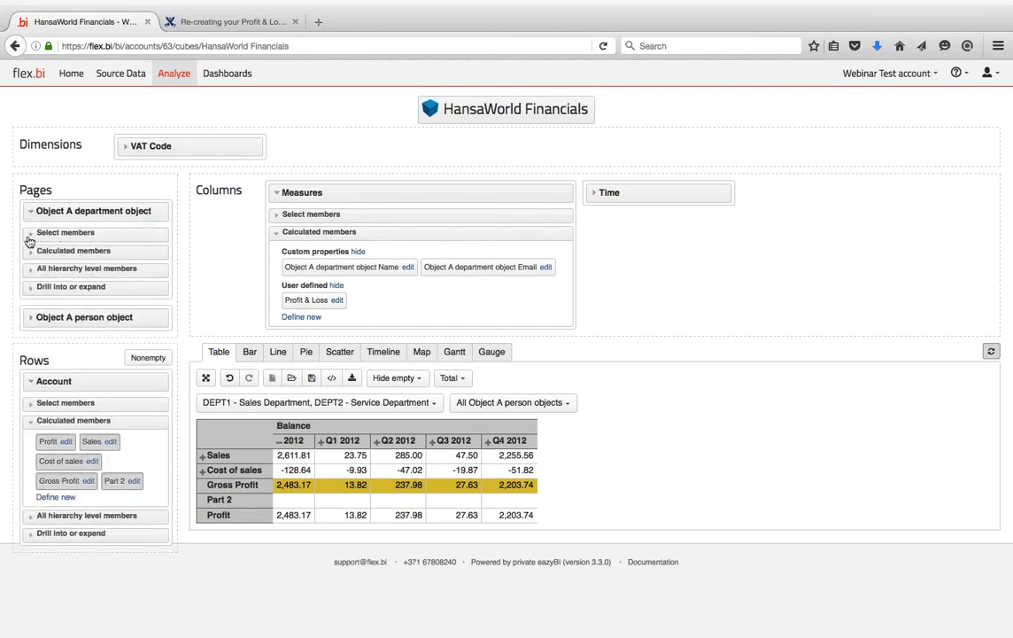
left_click_drag(92, 217, 199, 154)
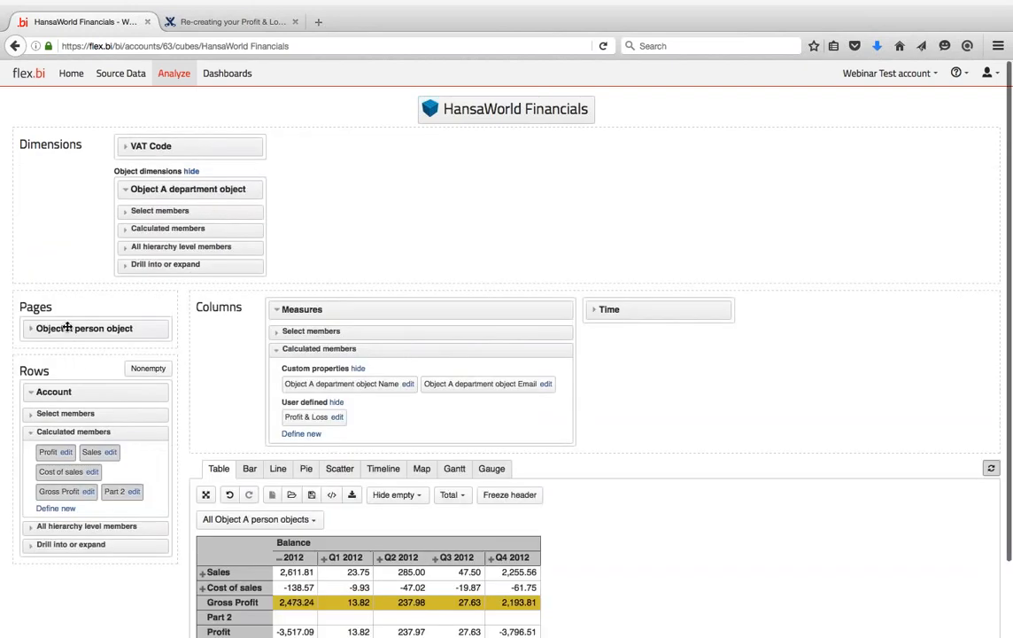
left_click_drag(68, 326, 189, 143)
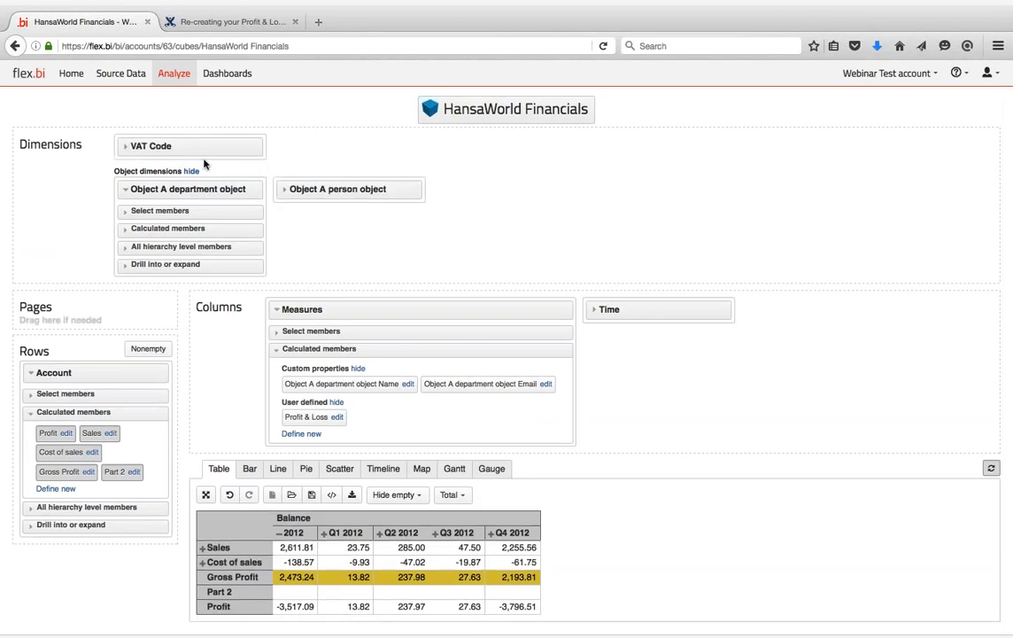
- Search 'DPTP', bookmark DEPT2 - Service Department, and expand the department dimension's Calculated members
left_click(125, 212)
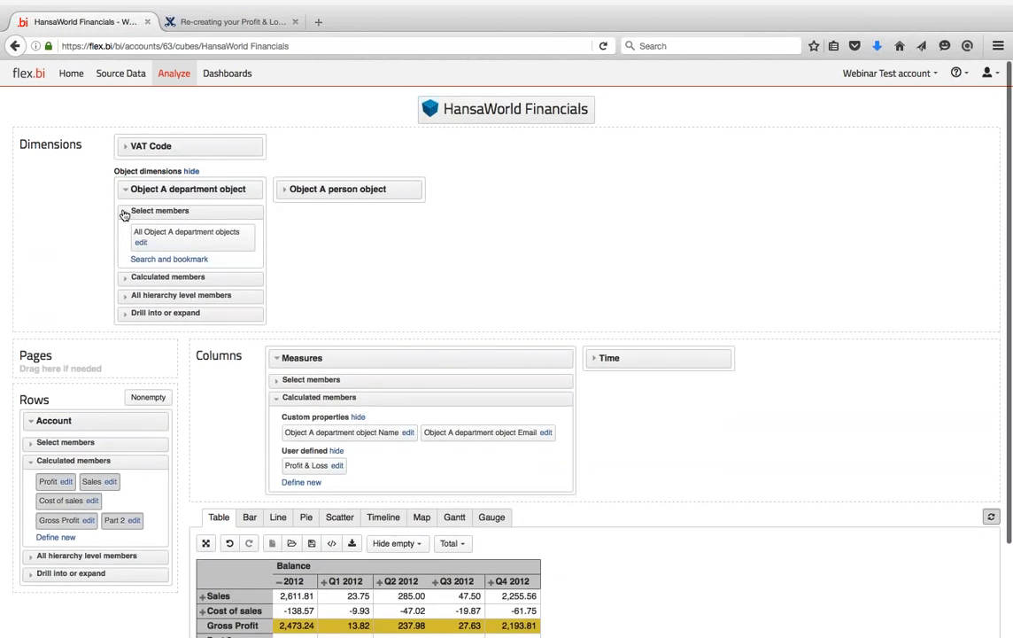
left_click(143, 260)
type("D")
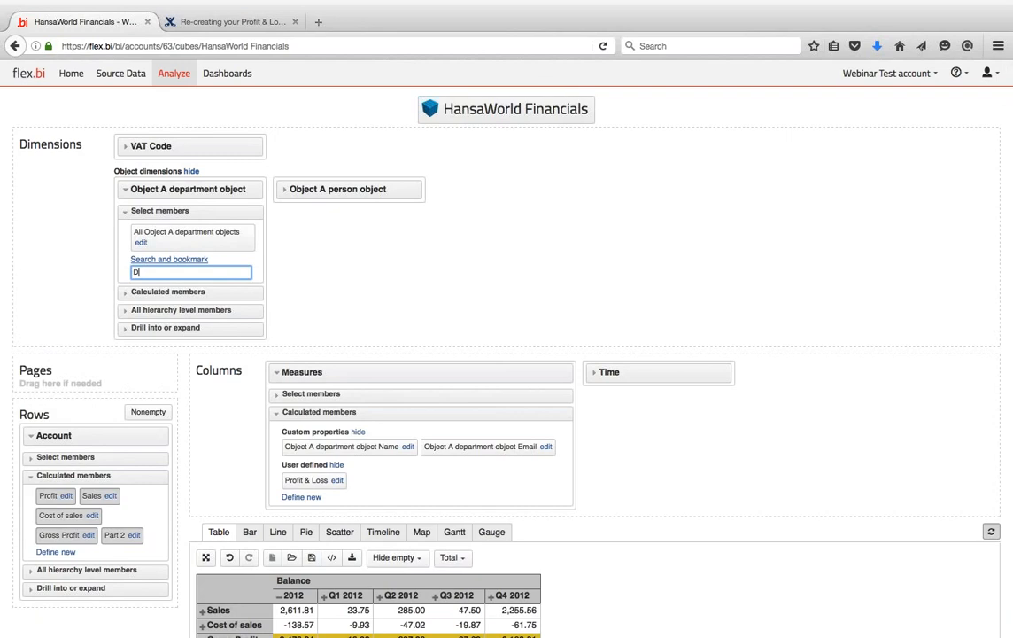
type("PT")
type("P")
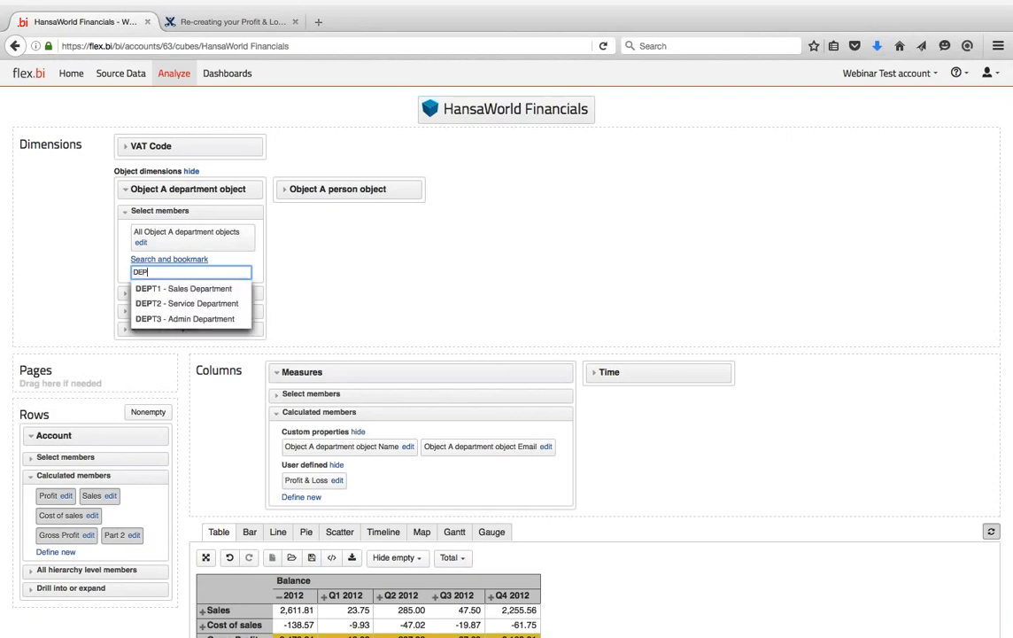
left_click(183, 308)
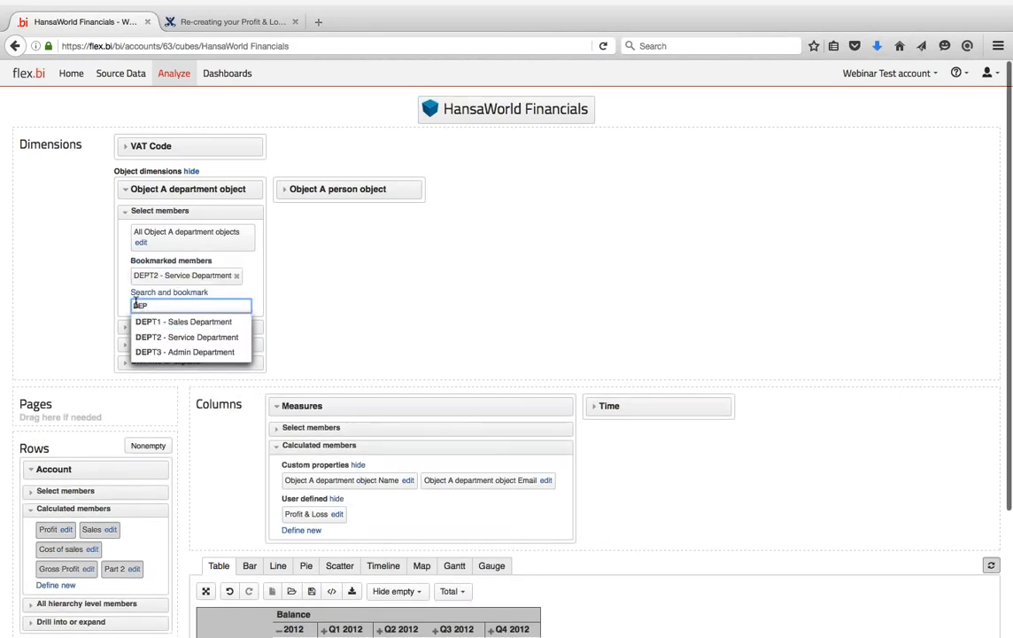
key("BackSpace")
key("BackSpace")
key("BackSpace")
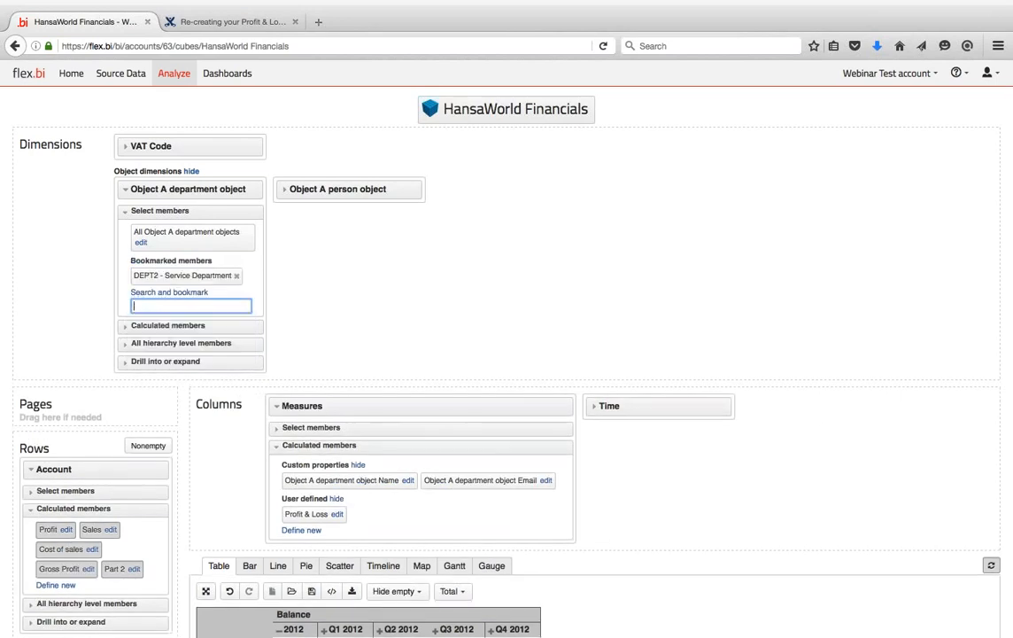
scroll(335, 291, "down", 2)
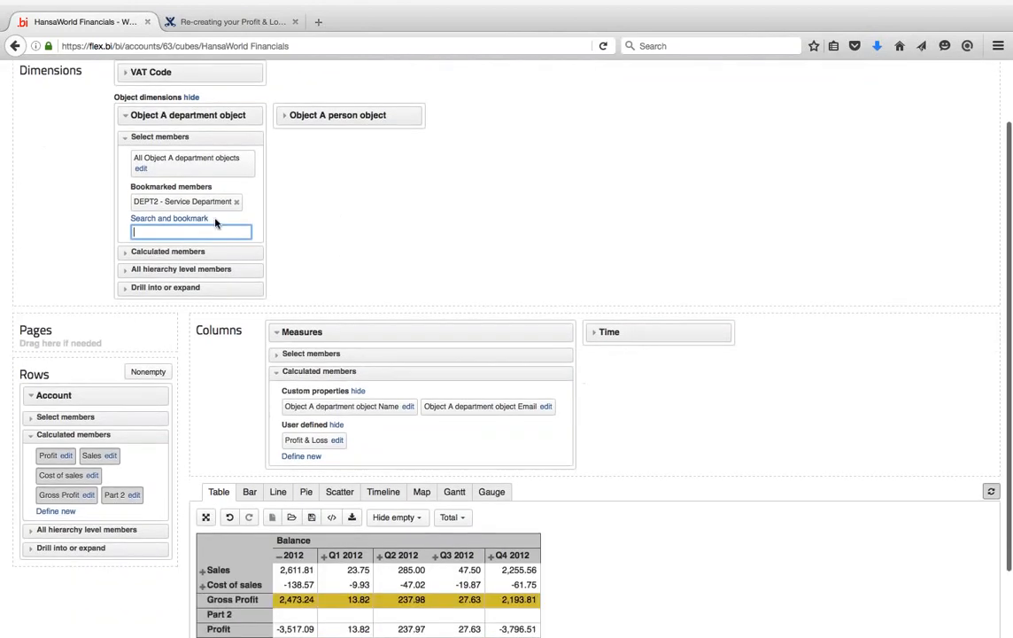
left_click(129, 252)
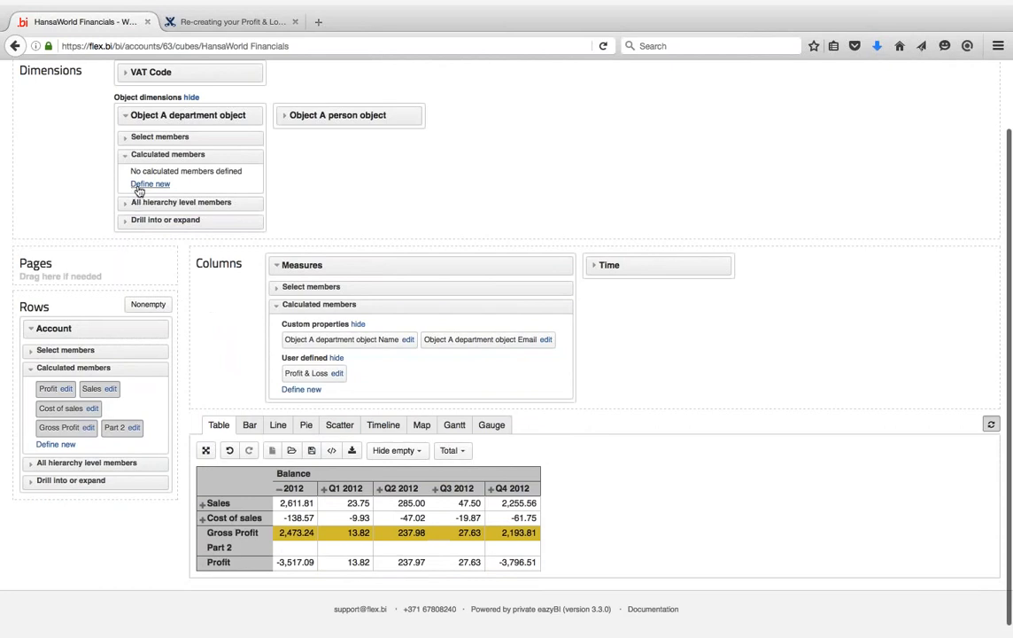
left_click(148, 184)
left_click(376, 341)
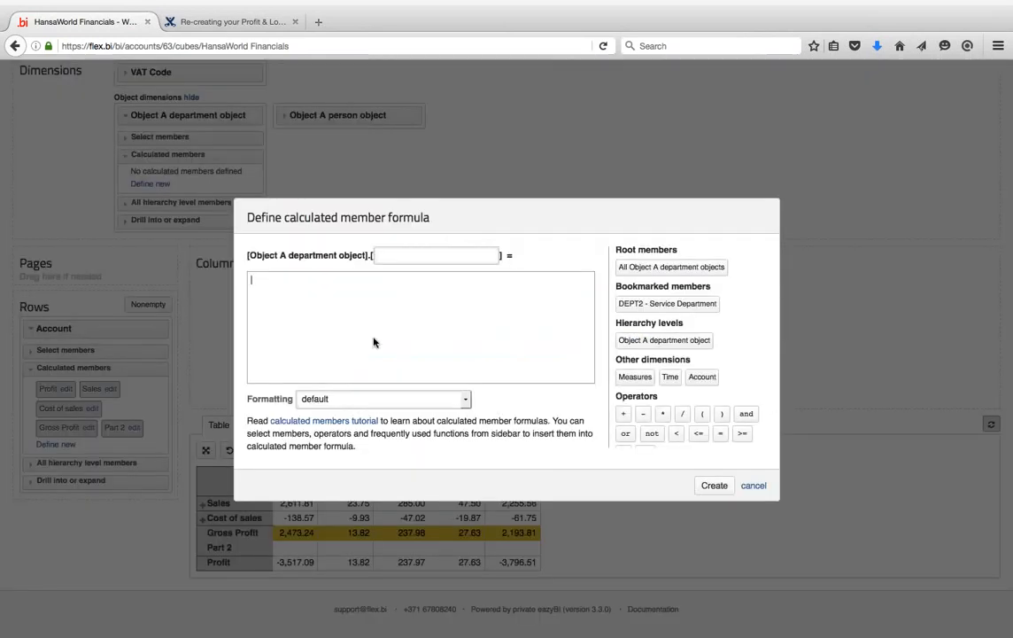
left_click(660, 304)
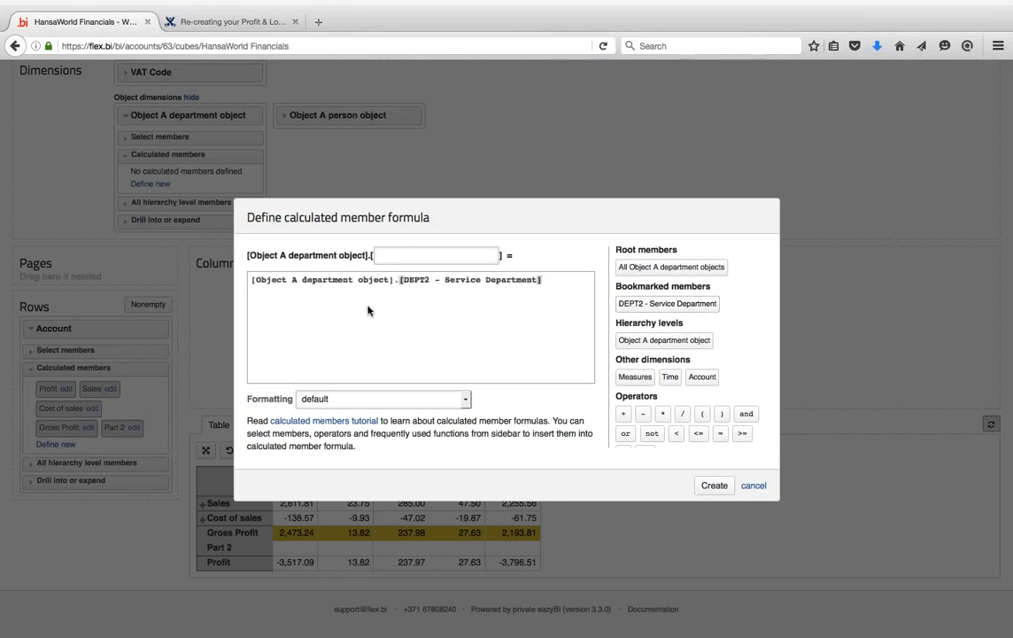
left_click(323, 279)
key("super+a")
key("ctrl+c")
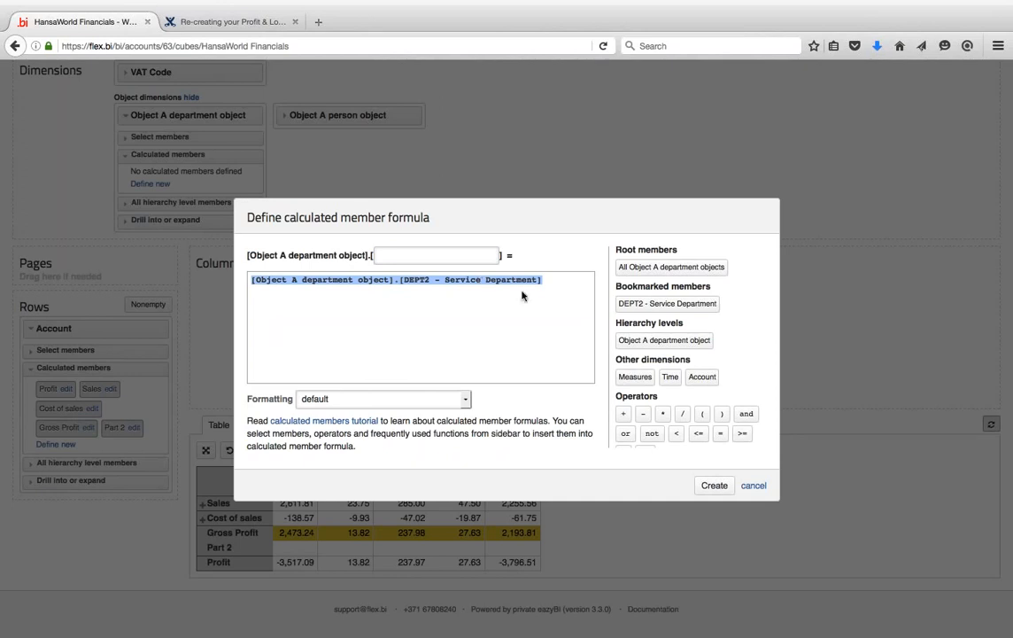
left_click(753, 486)
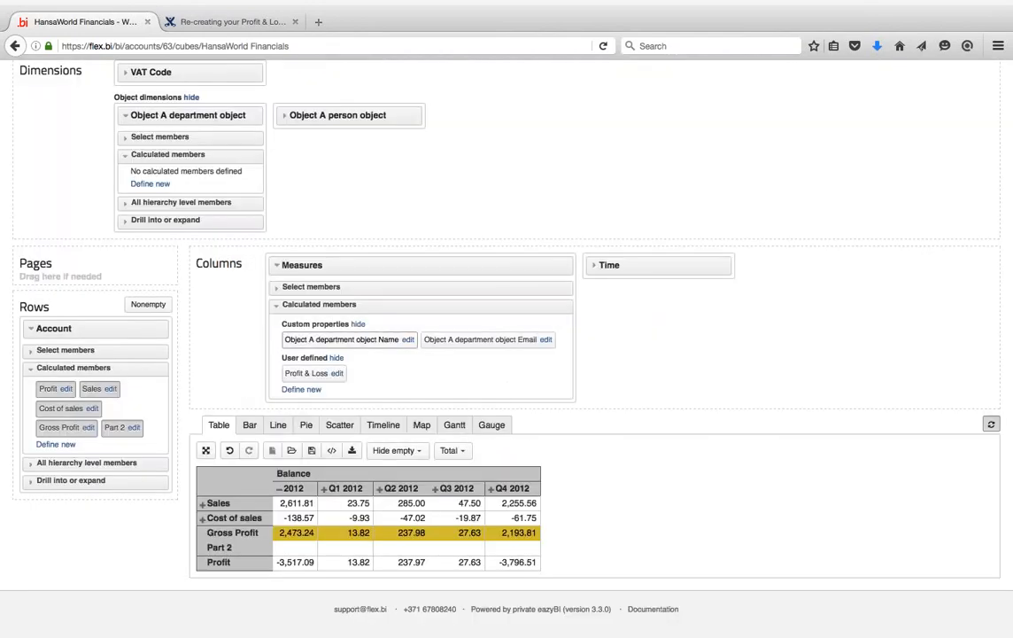
- Write a new Account member formula as a parenthesised tuple of 300 Wages & Salaries and DEPT2 - Service Department
left_click(121, 135)
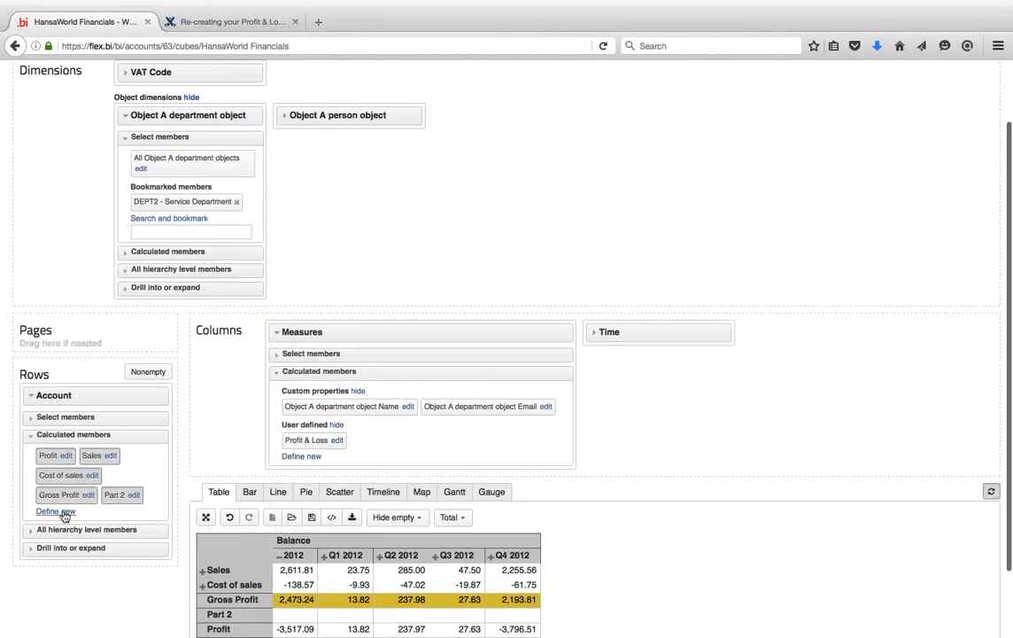
left_click(55, 511)
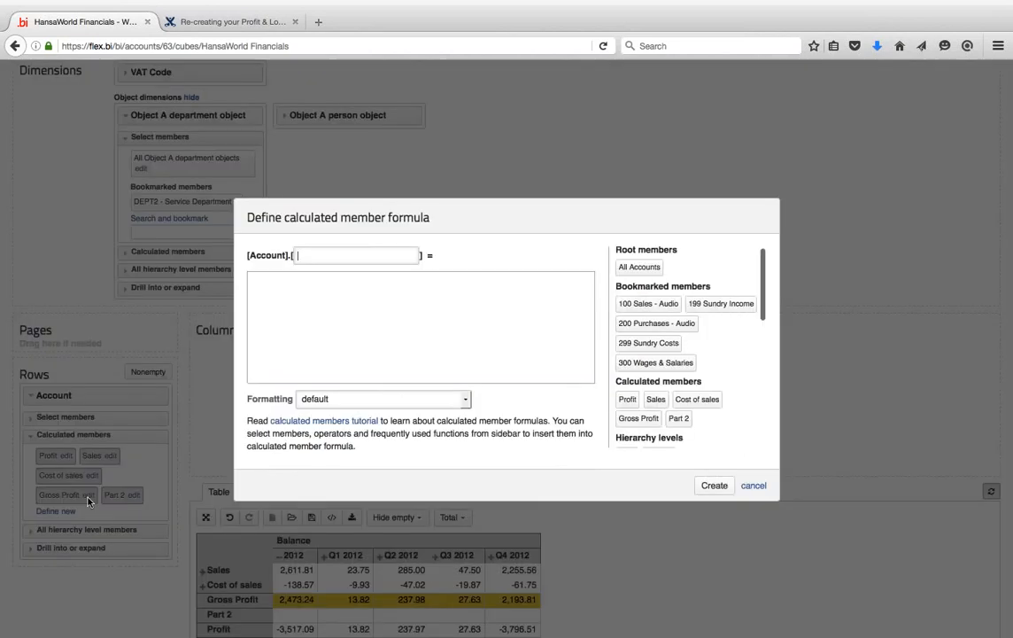
left_click(663, 363)
type(",")
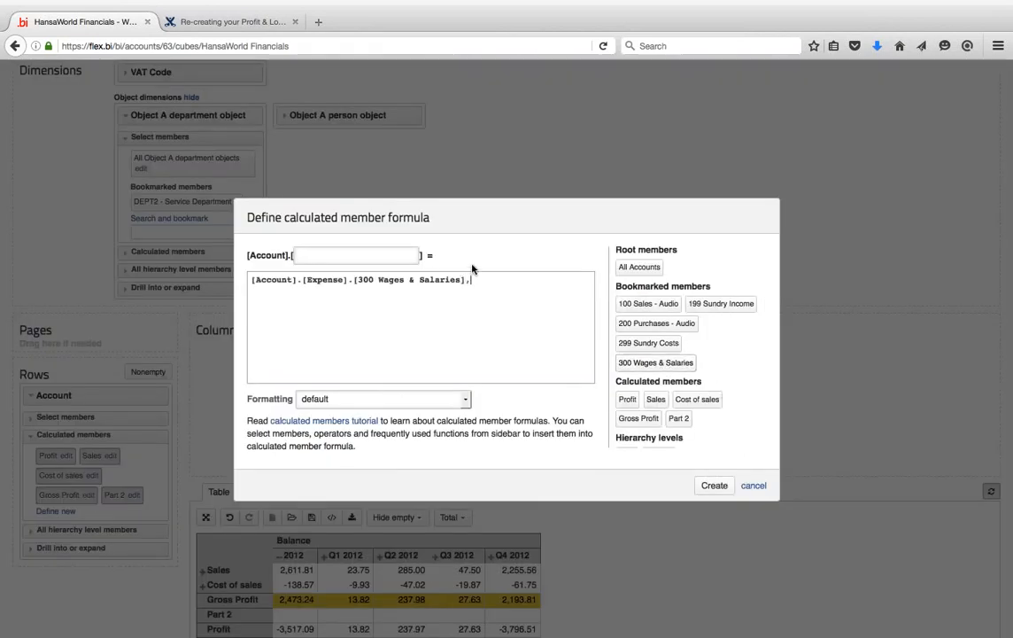
key("ctrl+v")
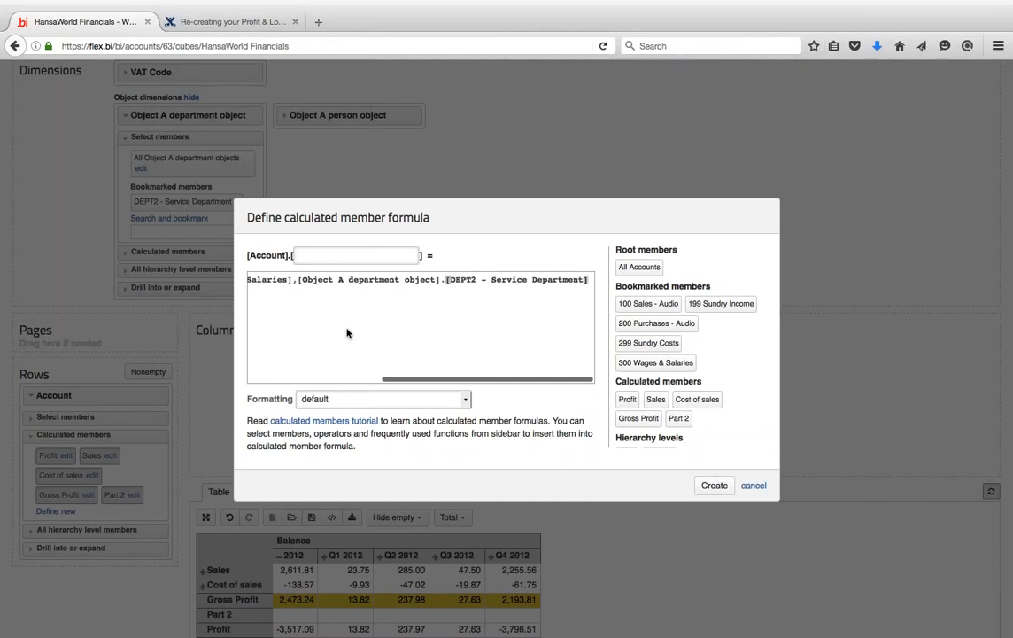
scroll(322, 317, "left", 5)
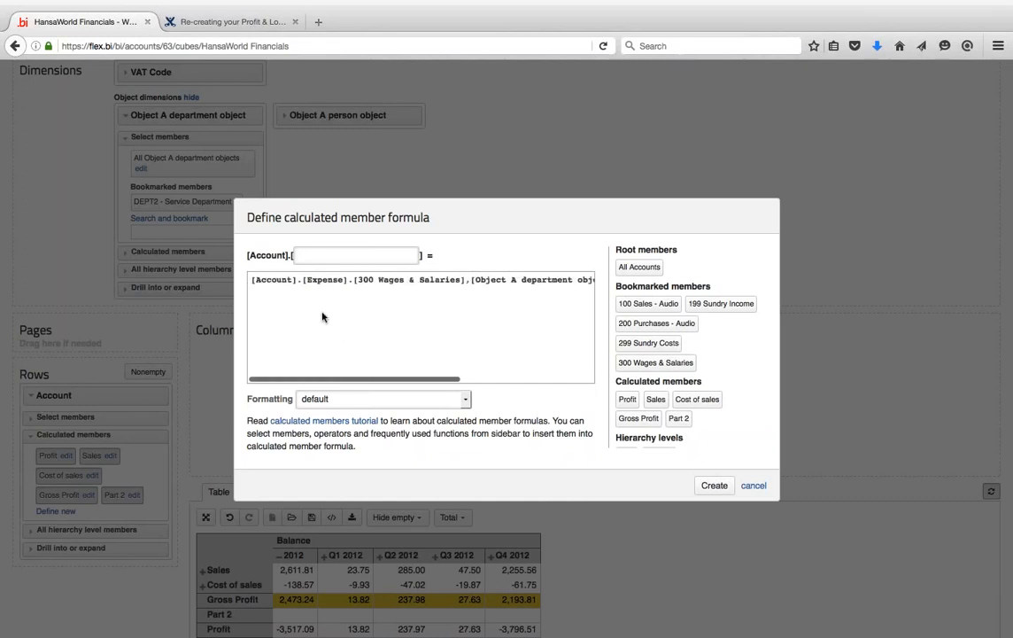
left_click(471, 280)
key("Return")
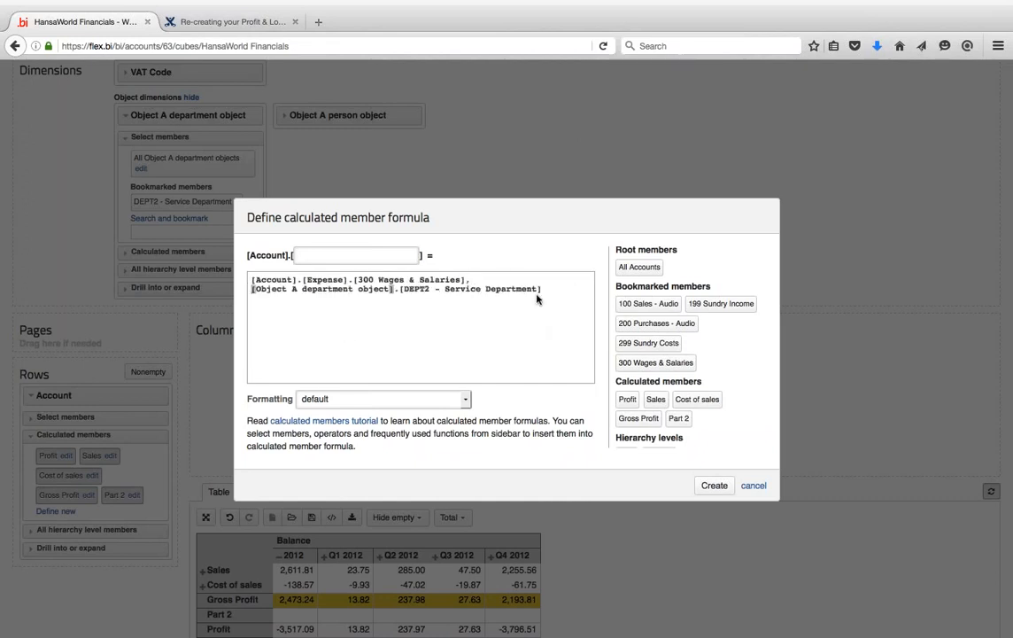
left_click(558, 293)
type(")")
left_click(251, 280)
type("(")
type("(")
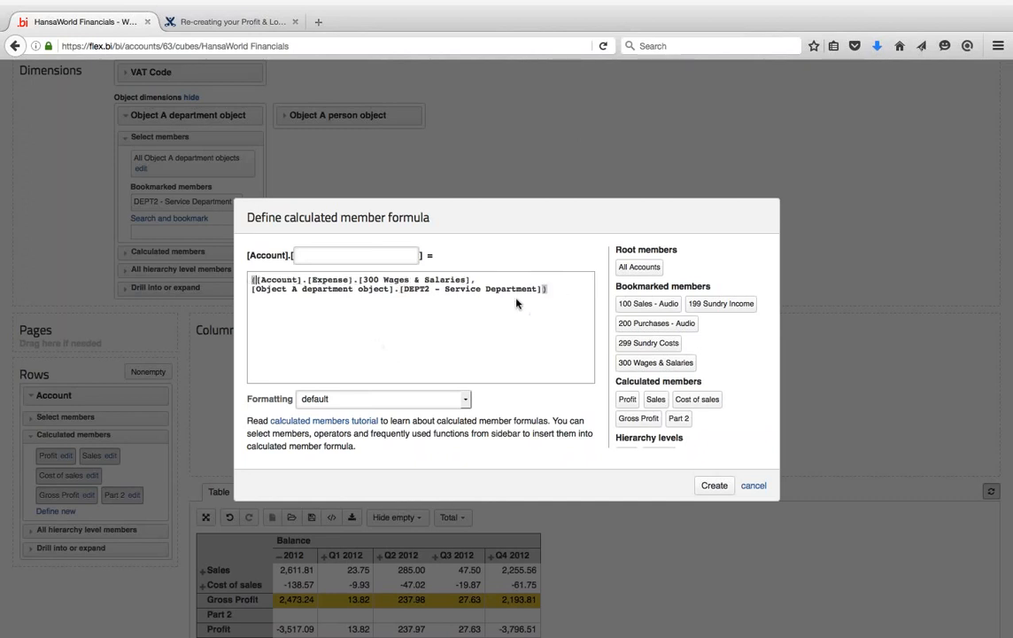
- Name the member 'Wages of Department 2' and create it
left_click(356, 254)
type("Wages of Department 2")
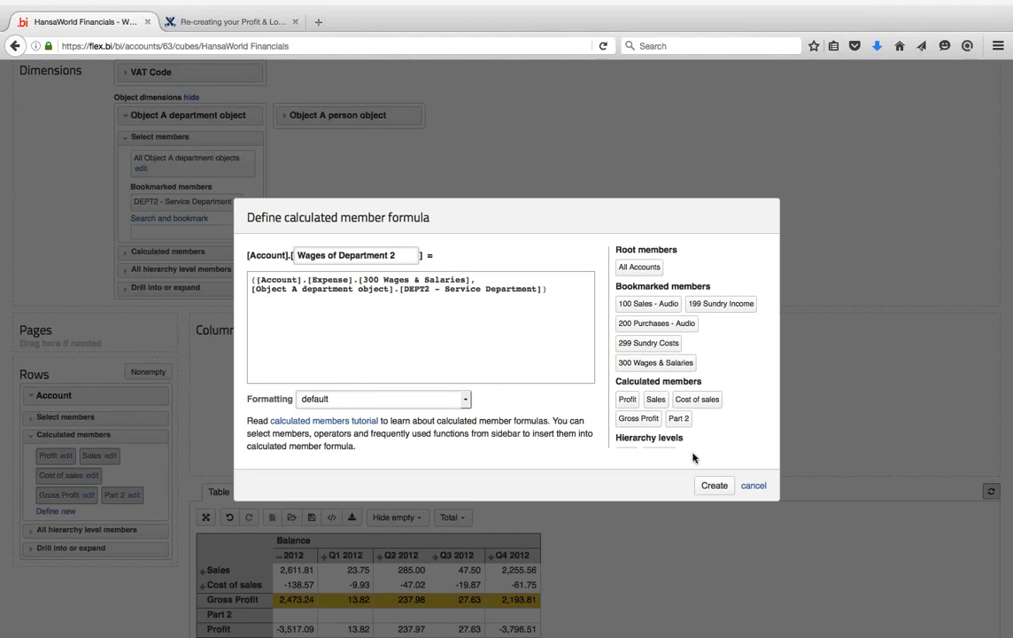
left_click(714, 485)
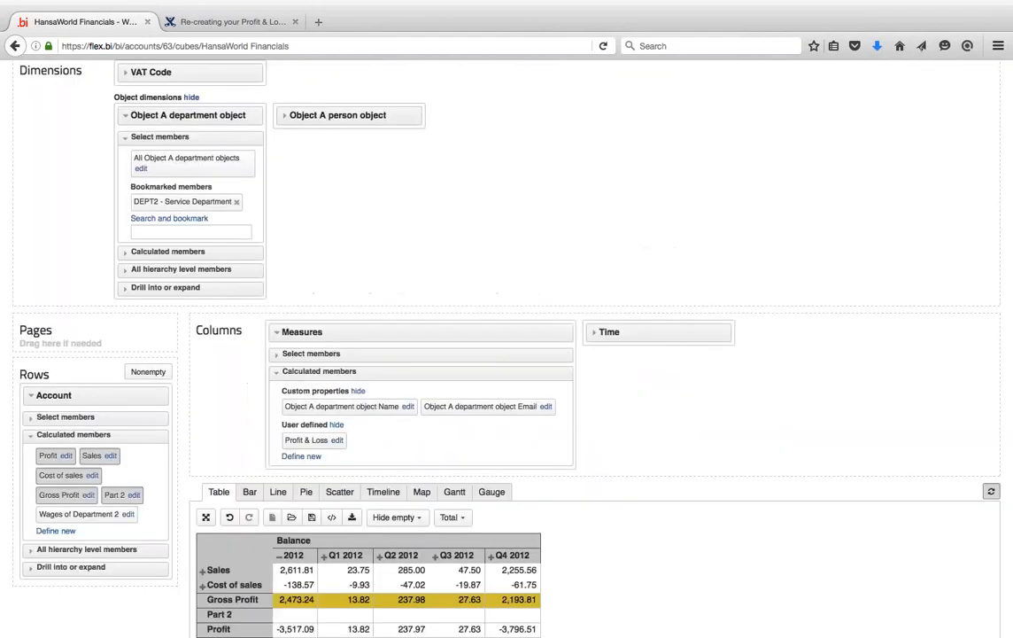
- Add Wages of Department 2 to the table rows, then review its formula twice without saving changes
left_click(89, 516)
scroll(507, 346, "down", 2)
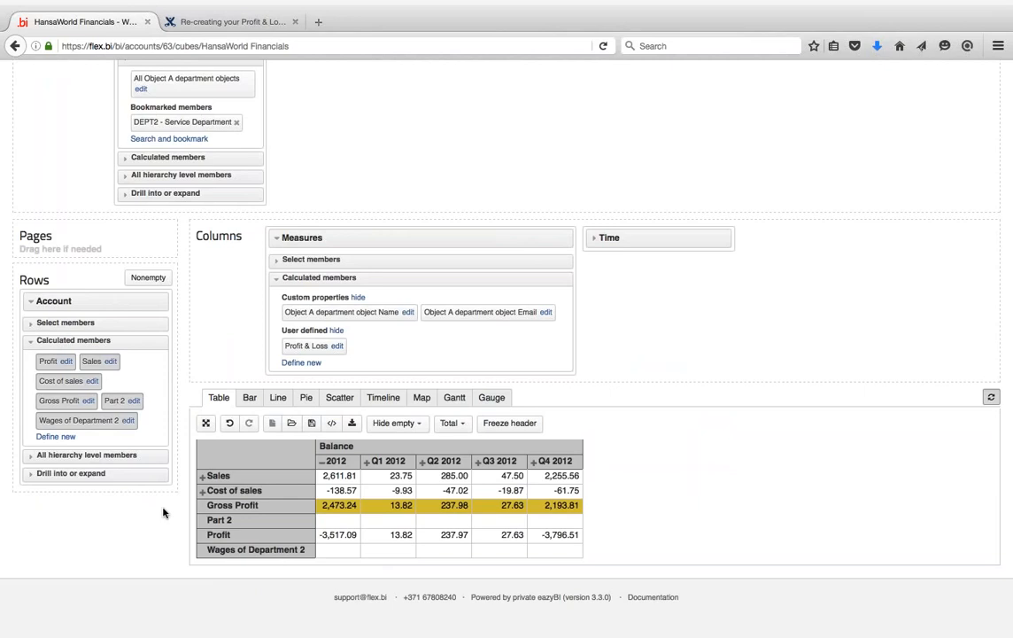
left_click(127, 420)
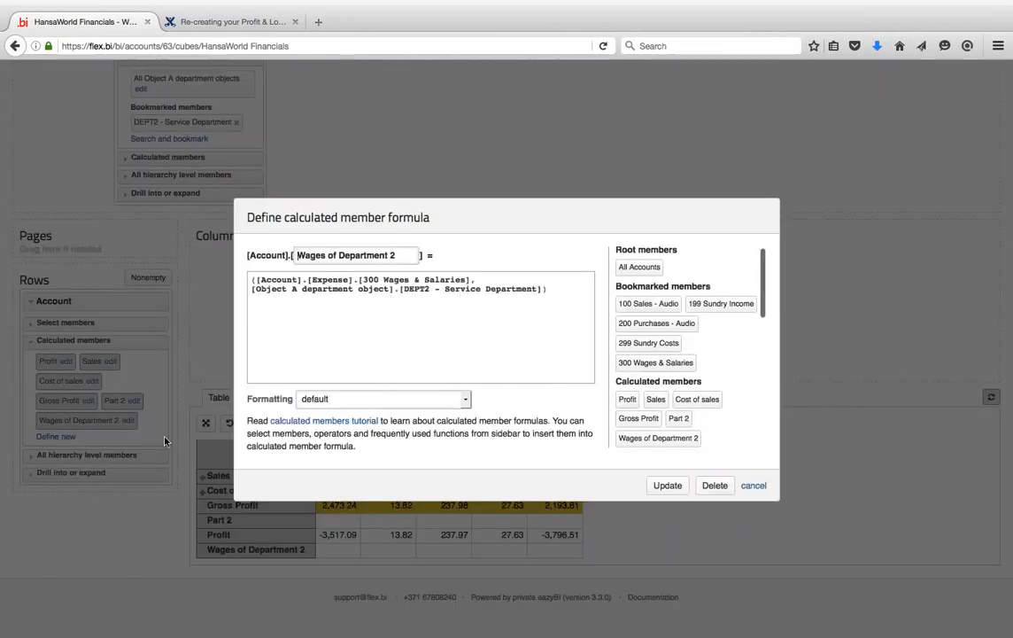
left_click(545, 289)
type(",")
left_click(755, 485)
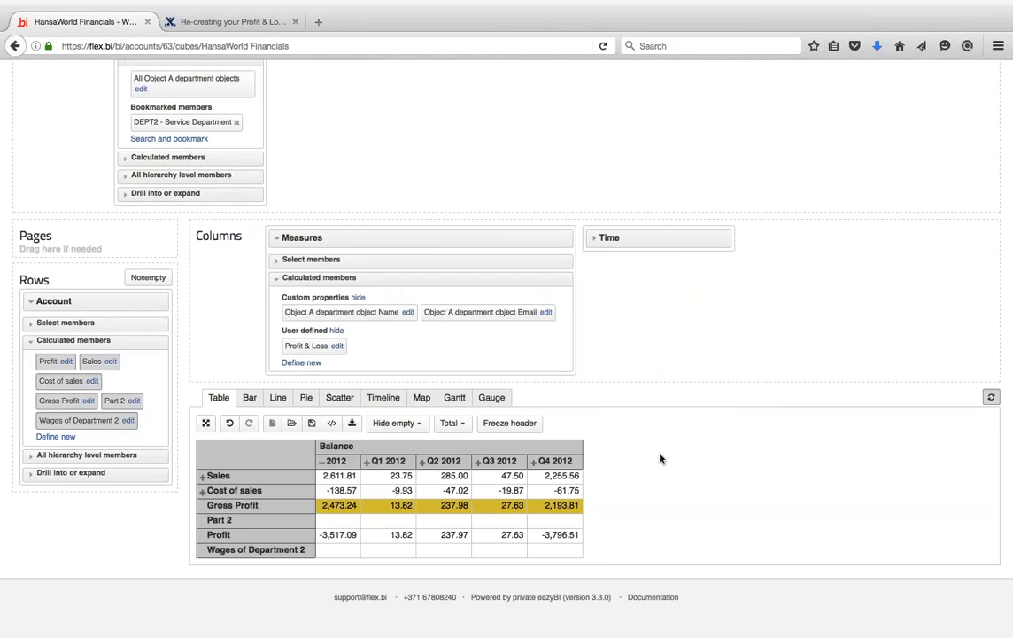
left_click(128, 420)
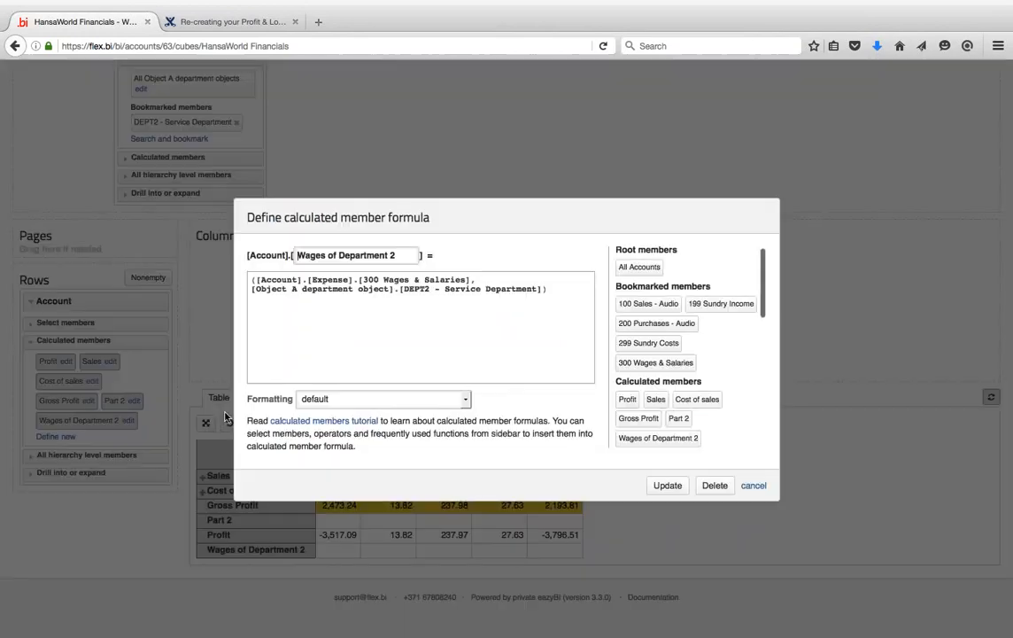
left_click(755, 487)
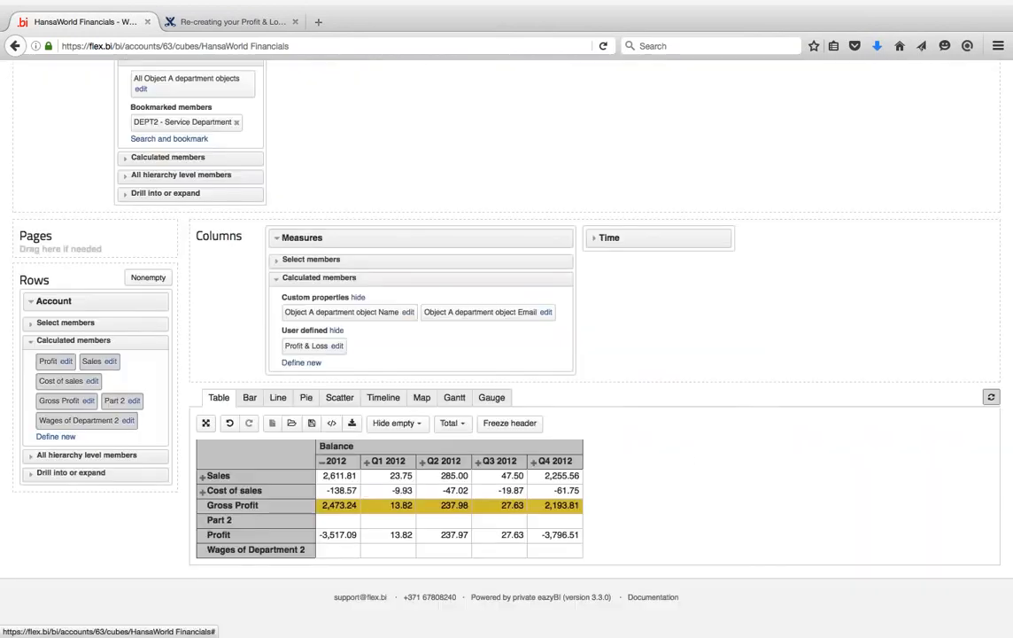
scroll(498, 181, "up", 3)
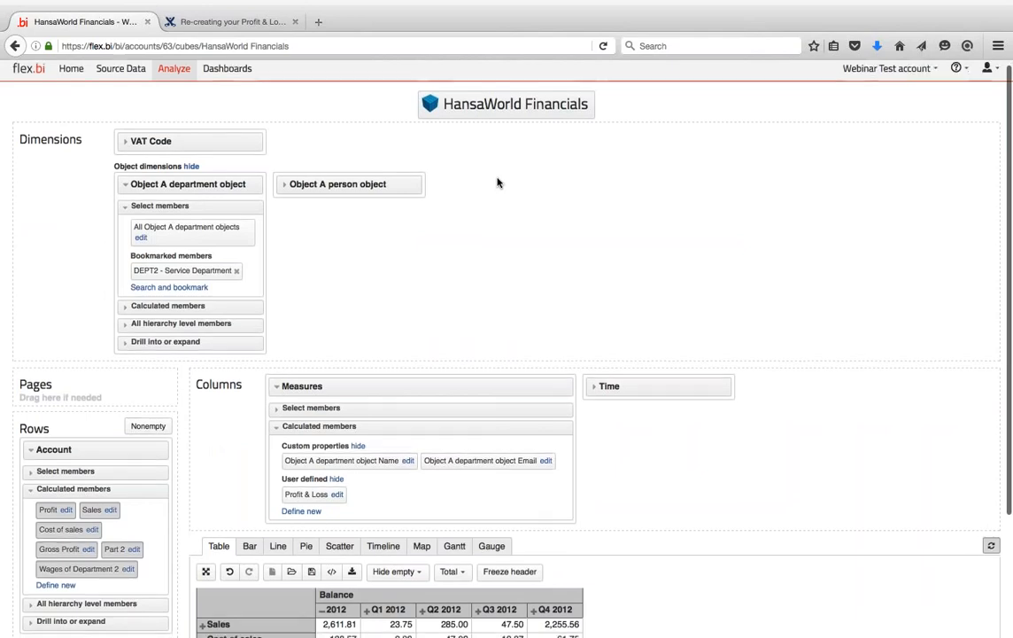
- Search for and bookmark a person in Object A person object, then expand its Calculated members
left_click(130, 145)
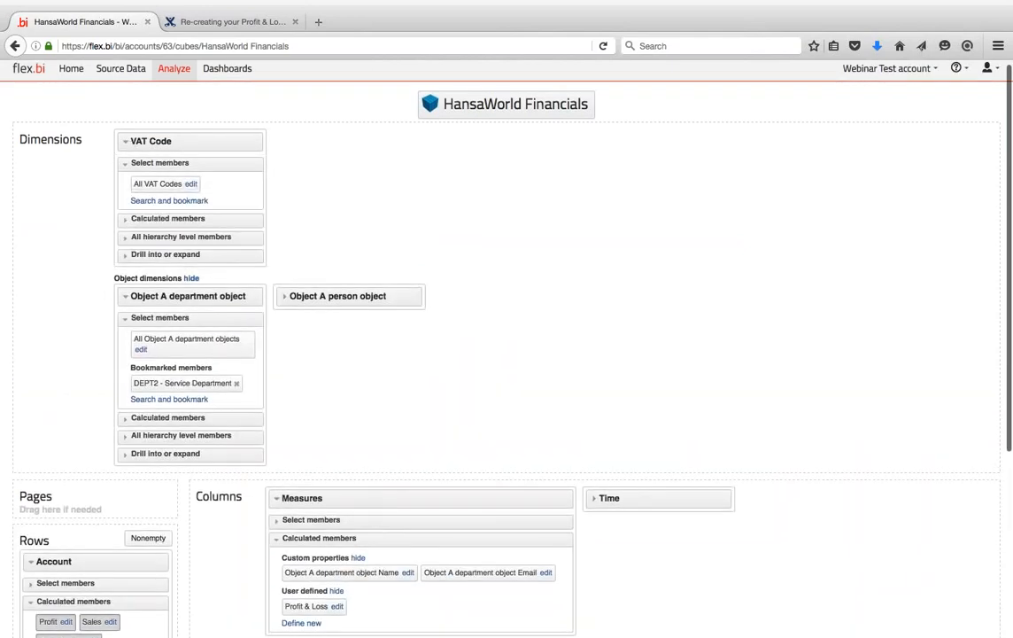
left_click(129, 142)
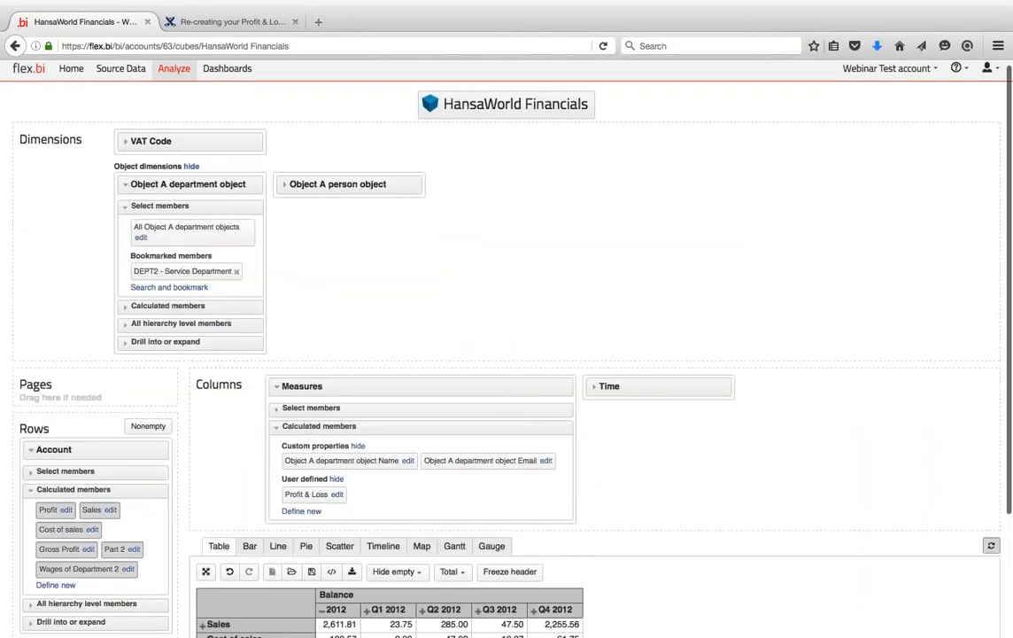
scroll(62, 256, "down", 3)
scroll(58, 249, "up", 5)
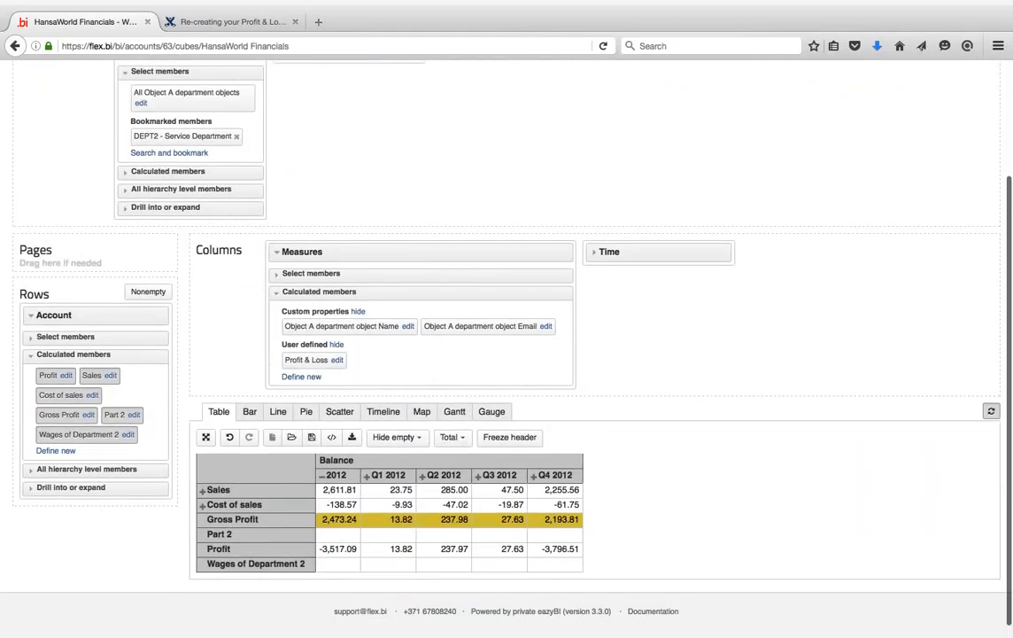
left_click(282, 147)
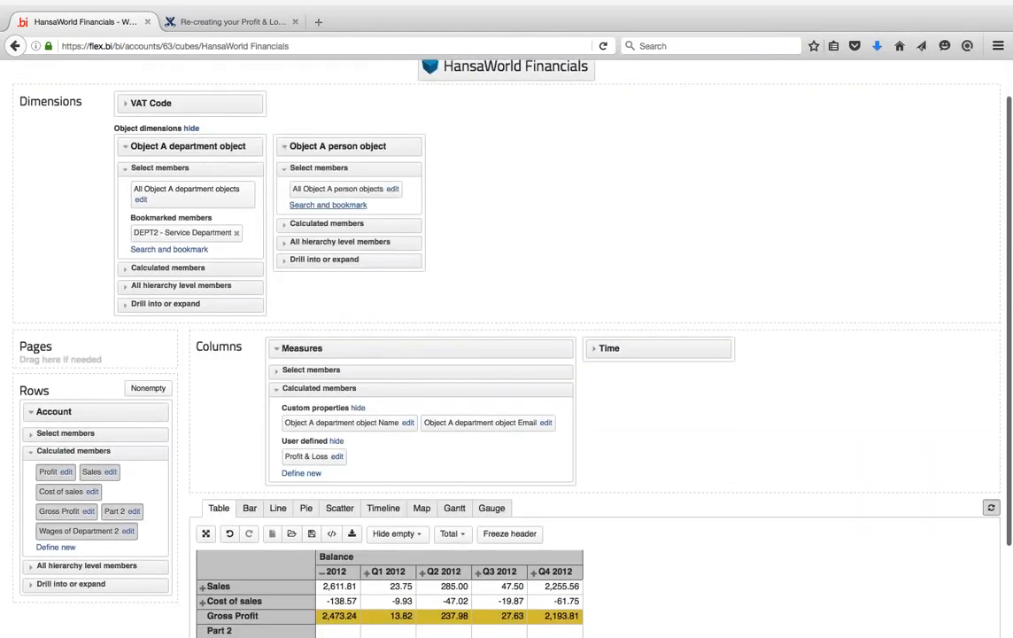
left_click(301, 206)
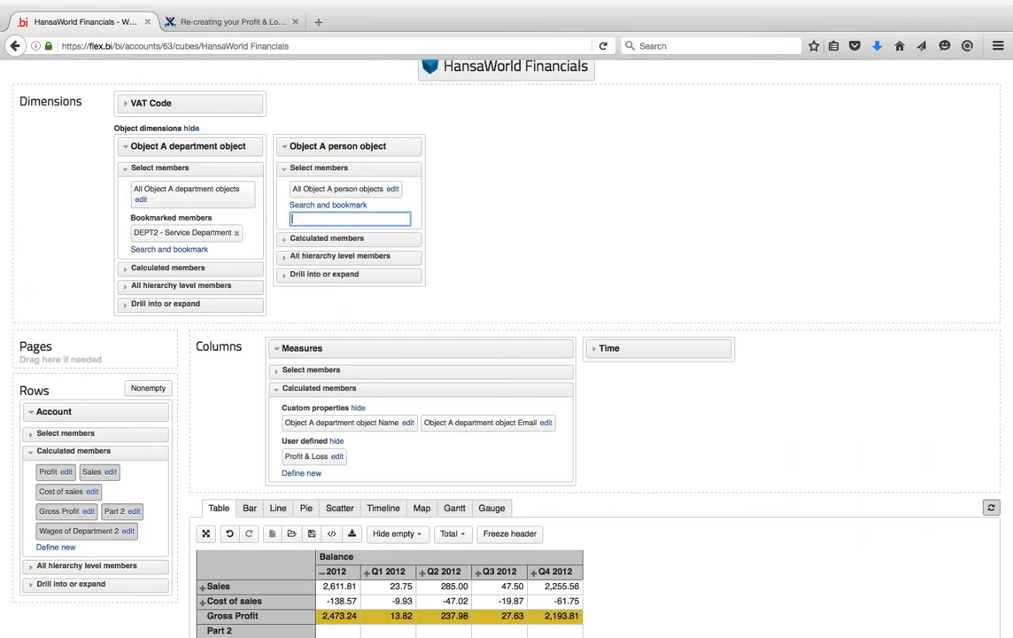
type("ke")
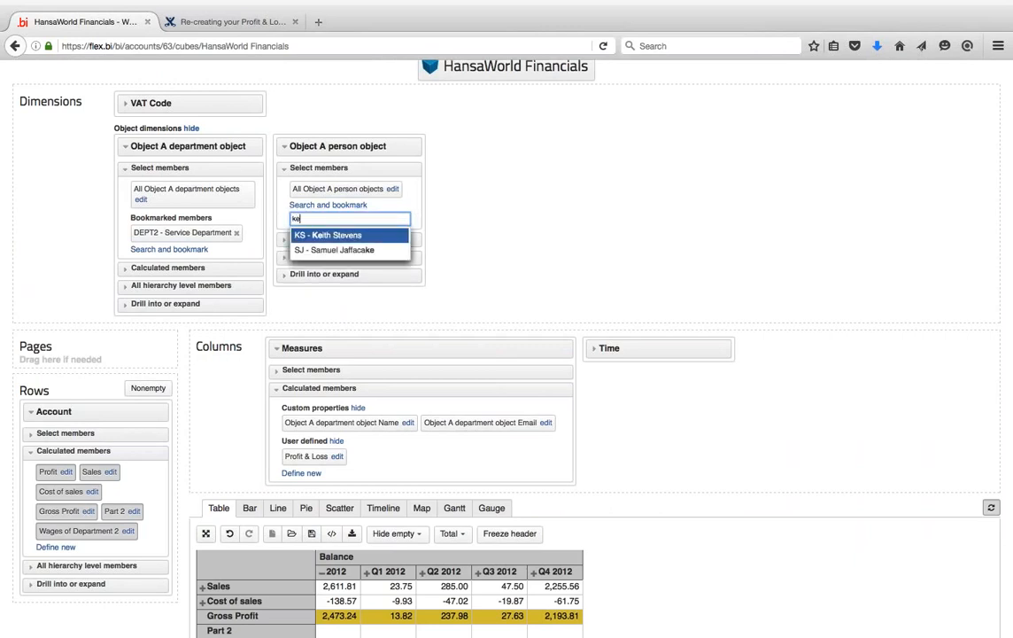
left_click(350, 235)
key("BackSpace")
key("BackSpace")
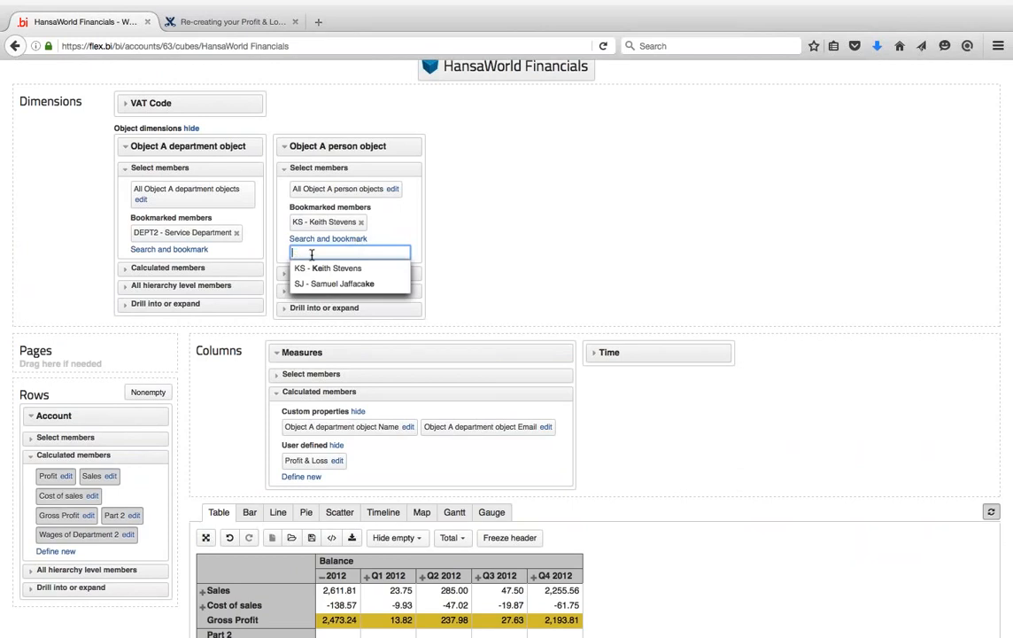
left_click(465, 222)
left_click(287, 271)
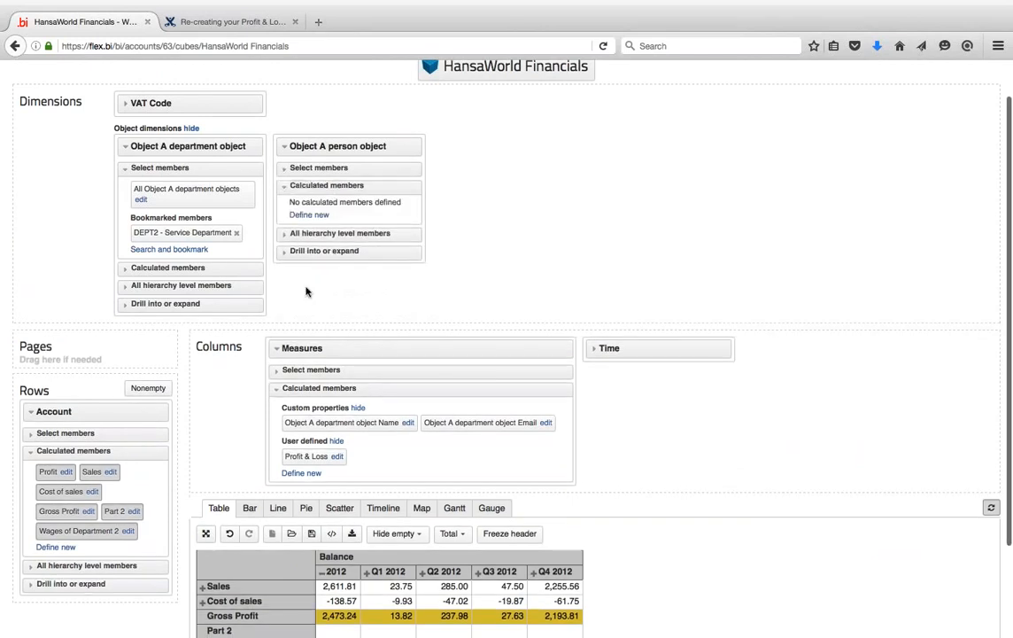
- Copy the bookmarked person's member reference from a new calculated member dialog, then cancel it
left_click(309, 214)
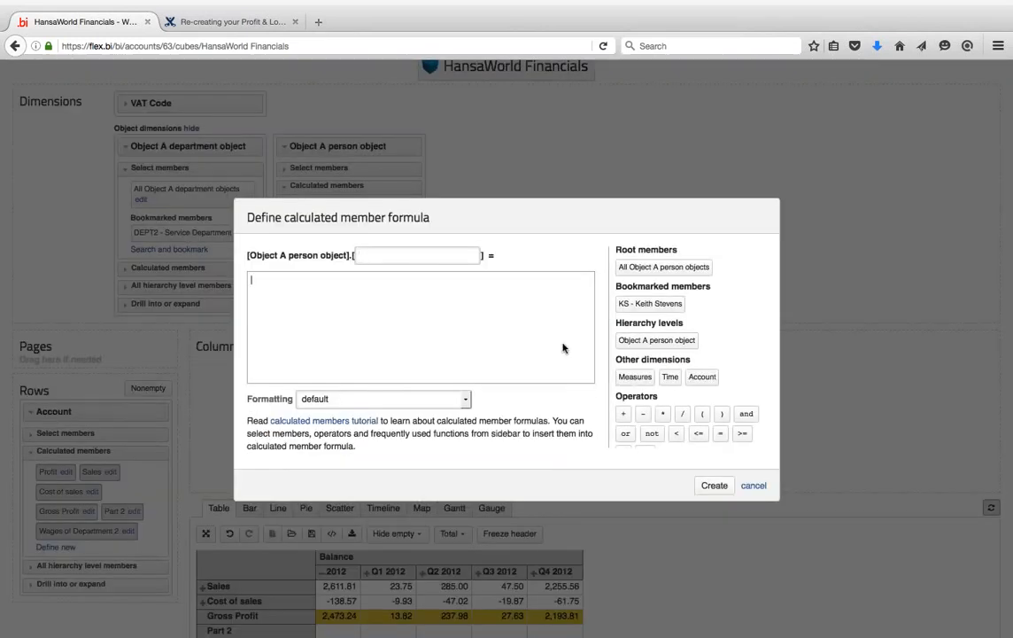
left_click(639, 305)
key("ctrl+a")
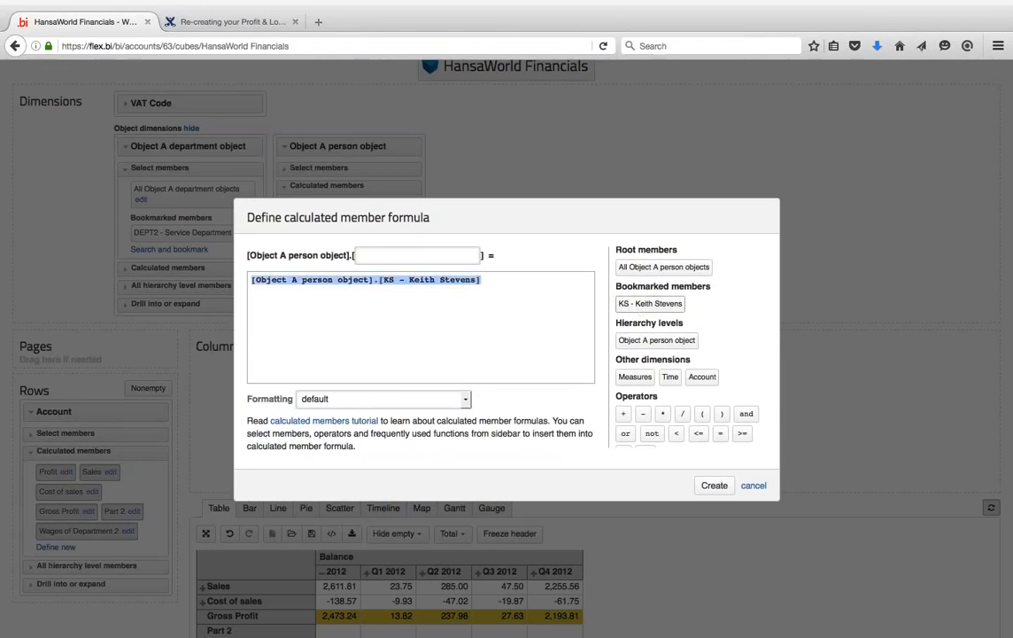
left_click(754, 486)
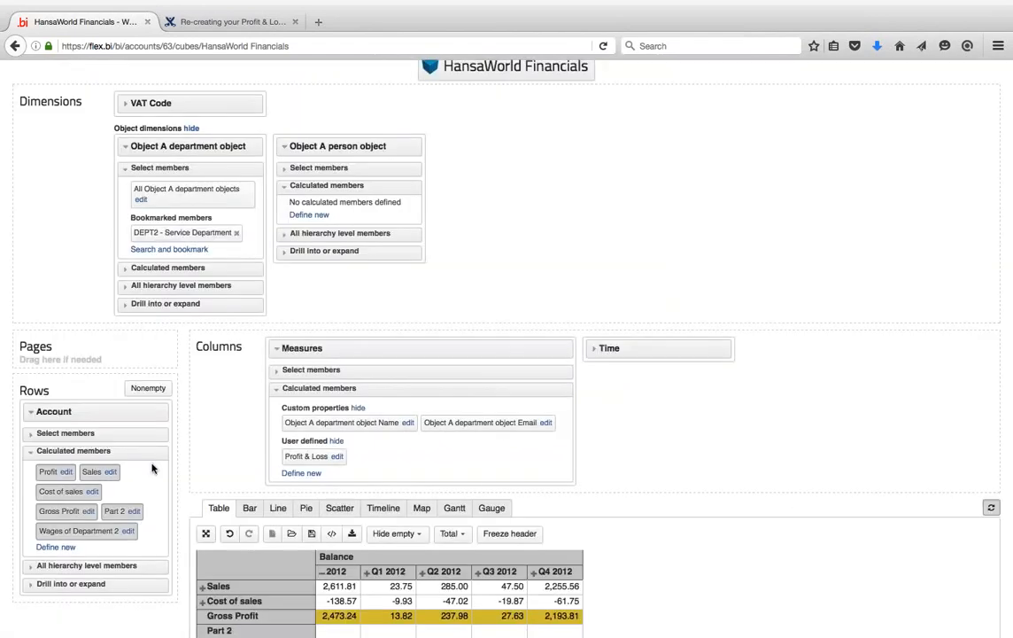
- Paste the person member into the Wages of Department 2 tuple on its own line and update
left_click(128, 530)
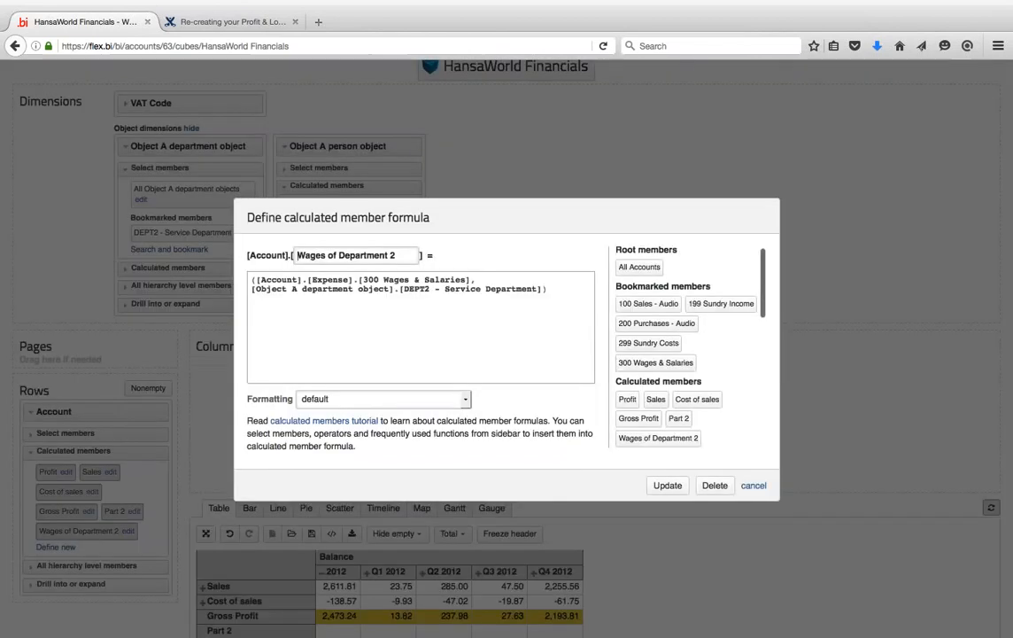
left_click(543, 290)
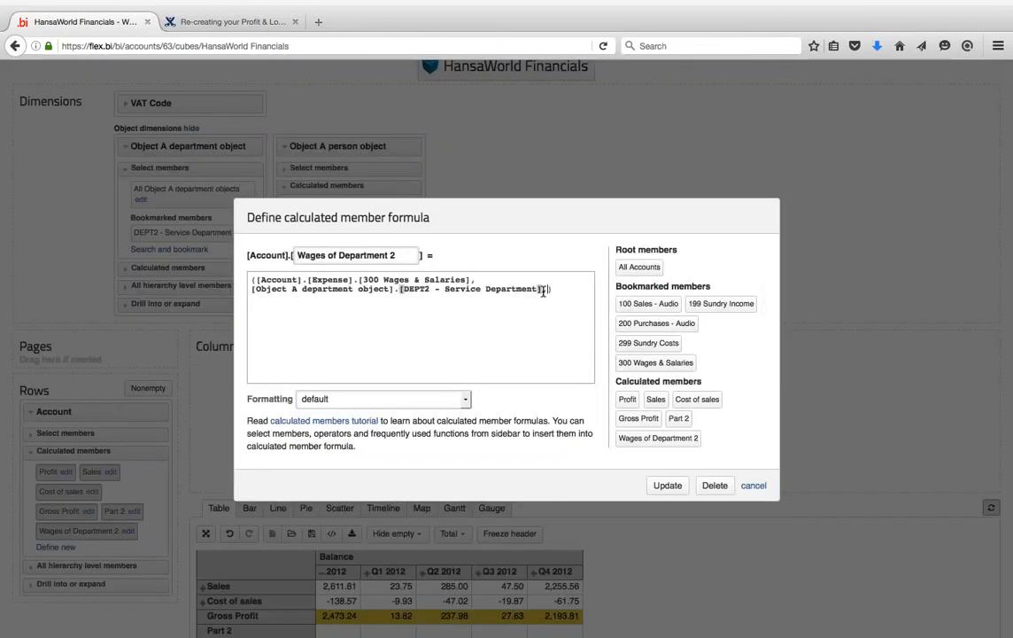
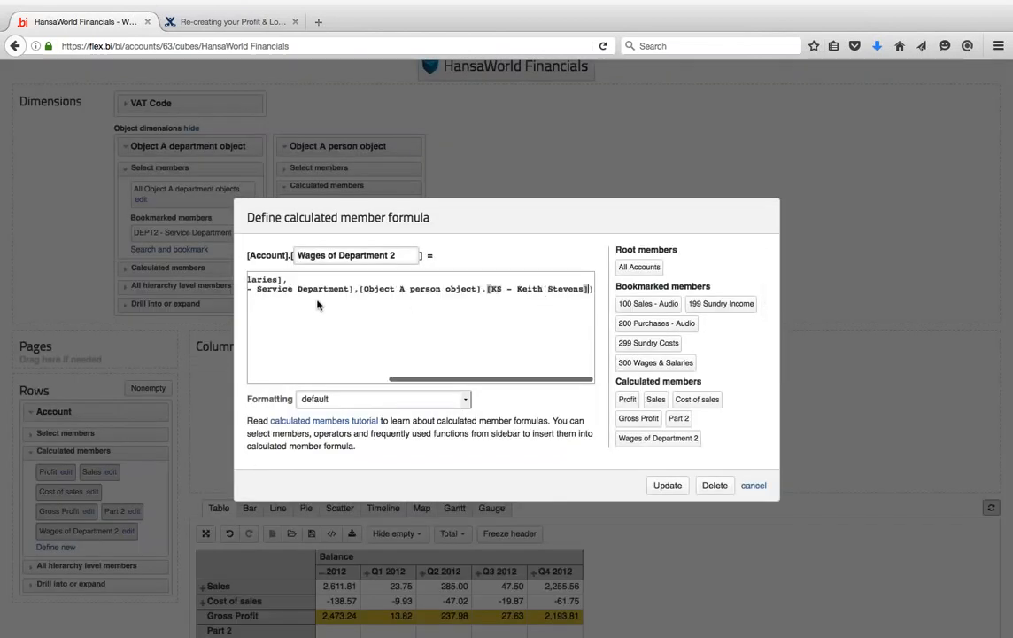
left_click(359, 289)
key("Return")
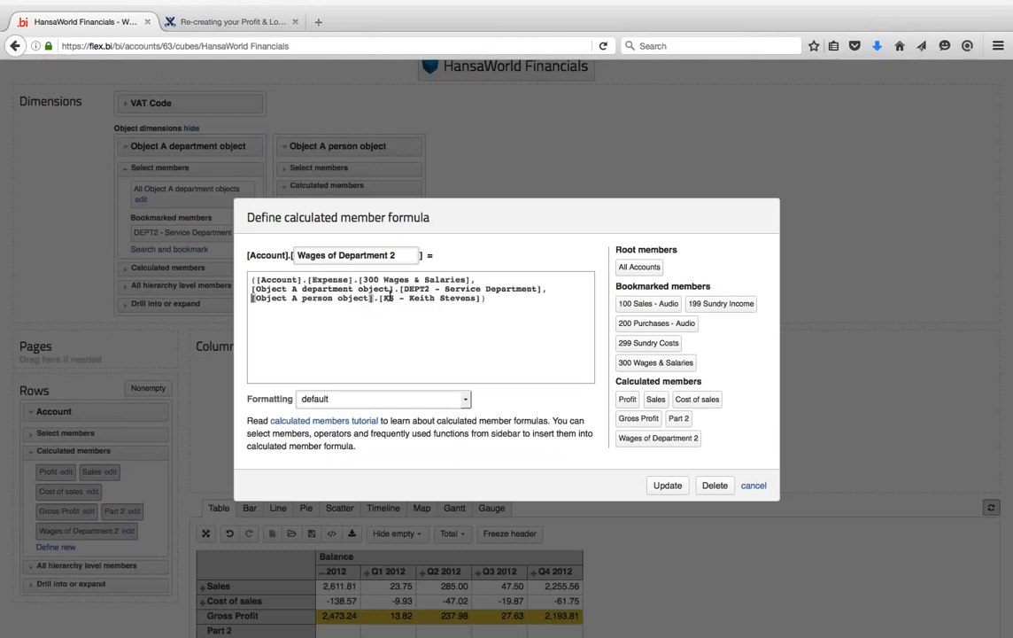
left_click(491, 314)
left_click(669, 487)
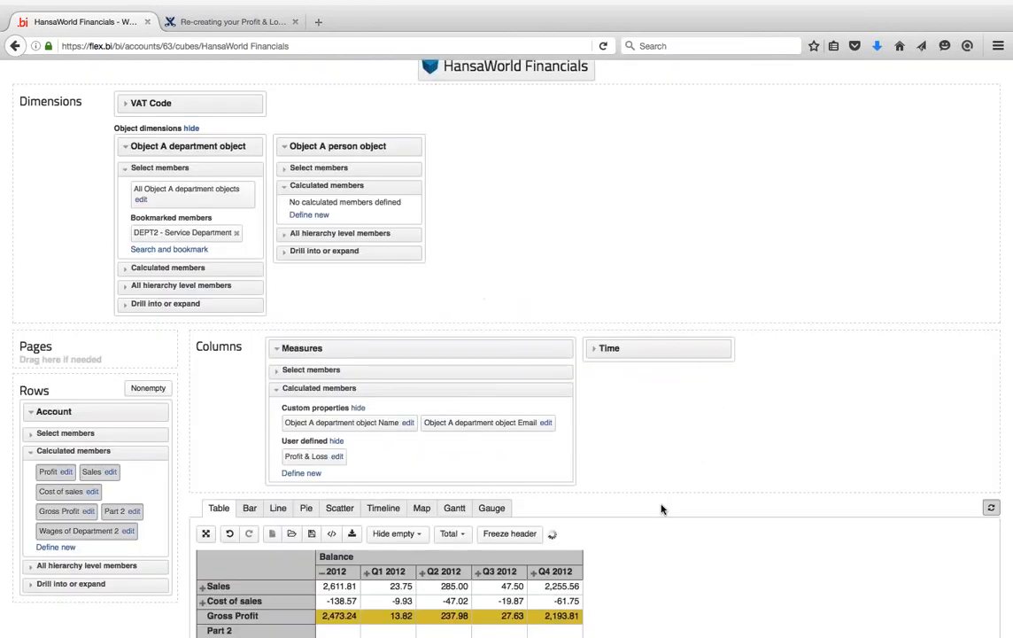
- Save the report with the name 'Profit & Loss' and collapse the Measures panel
scroll(460, 378, "down", 1)
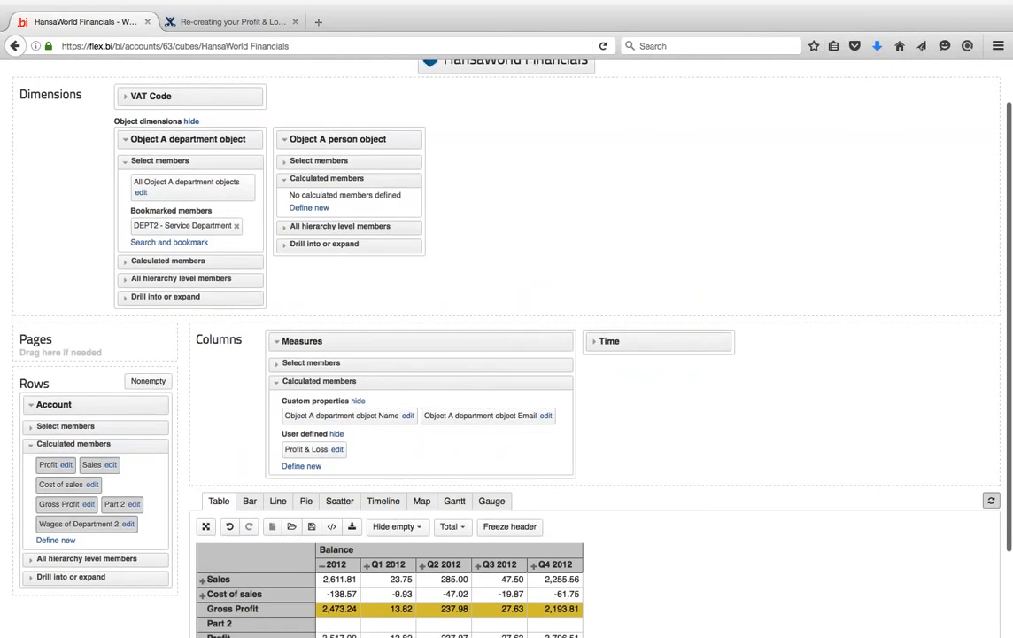
scroll(461, 311, "down", 2)
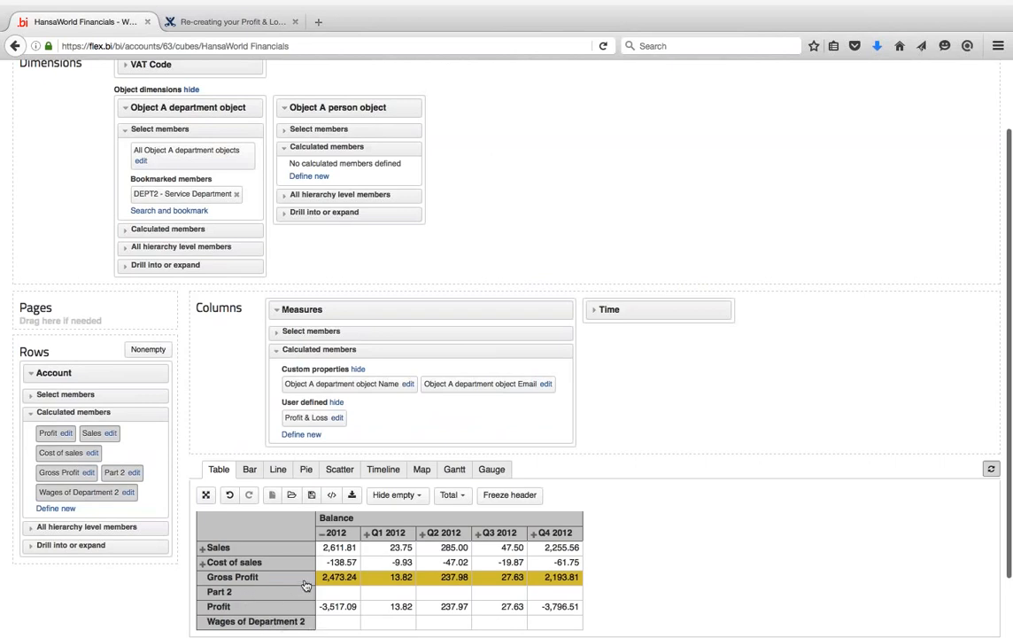
scroll(297, 565, "up", 3)
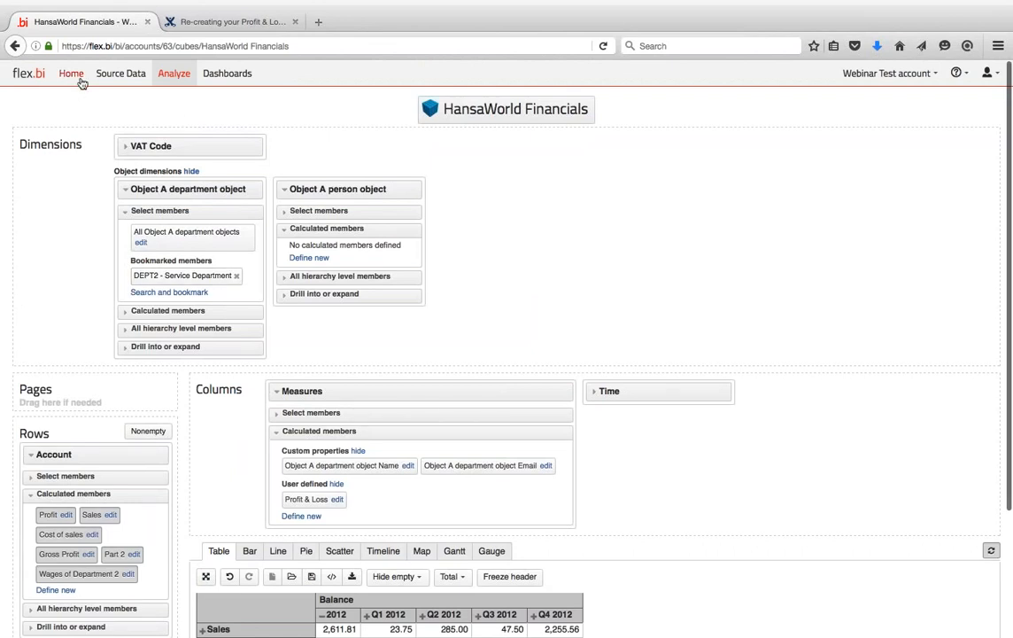
scroll(261, 502, "down", 3)
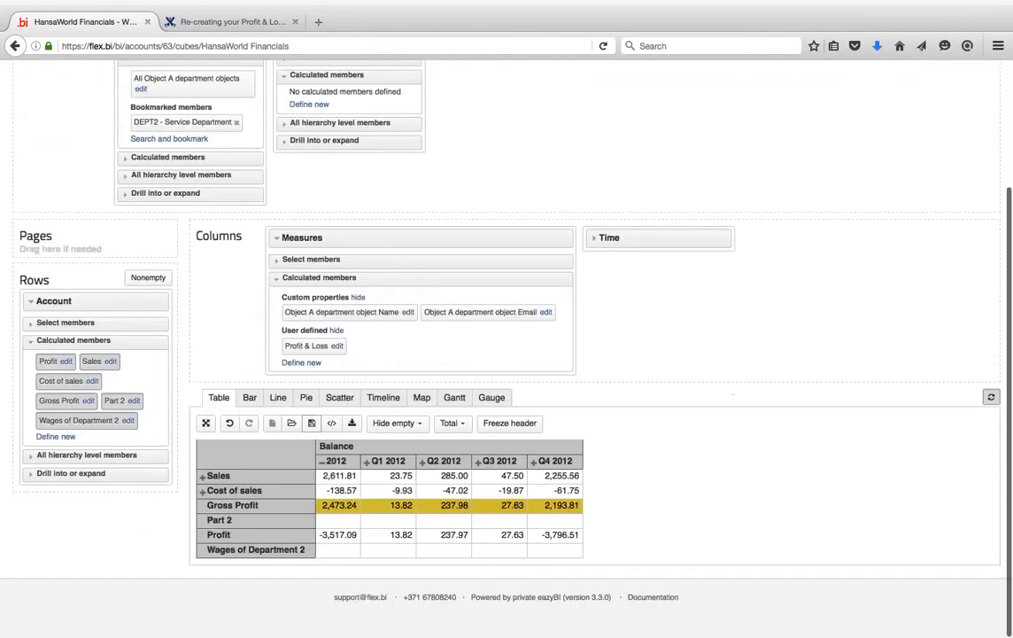
left_click(311, 424)
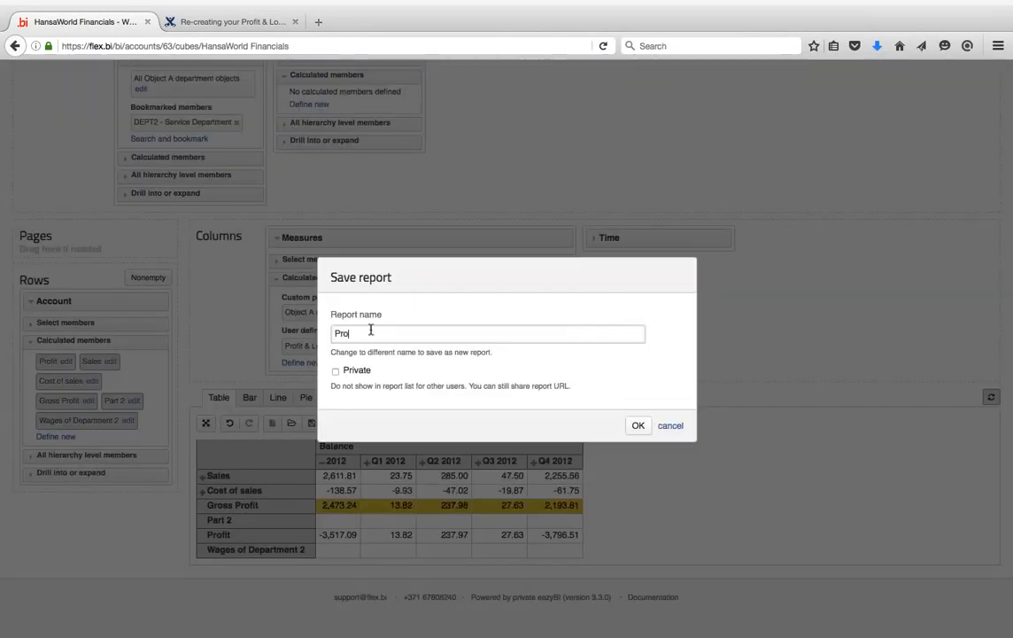
type("Profit & dashboard")
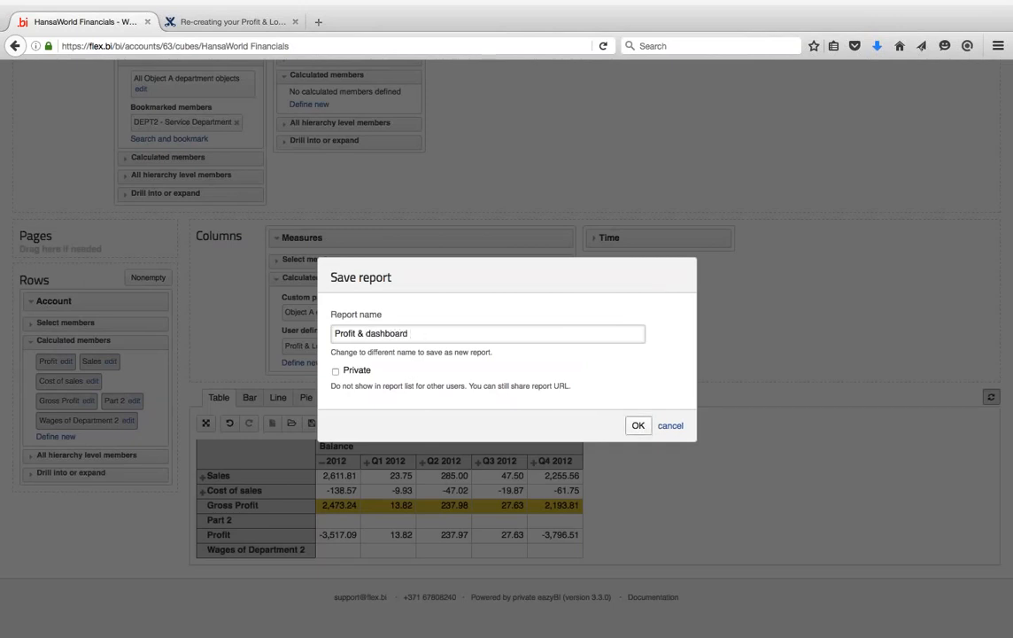
key("BackSpace")
key("BackSpace")
key("BackSpace")
key("BackSpace")
key("BackSpace")
key("BackSpace")
key("BackSpace")
key("BackSpace")
key("BackSpace")
key("BackSpace")
type("Loss")
left_click(638, 425)
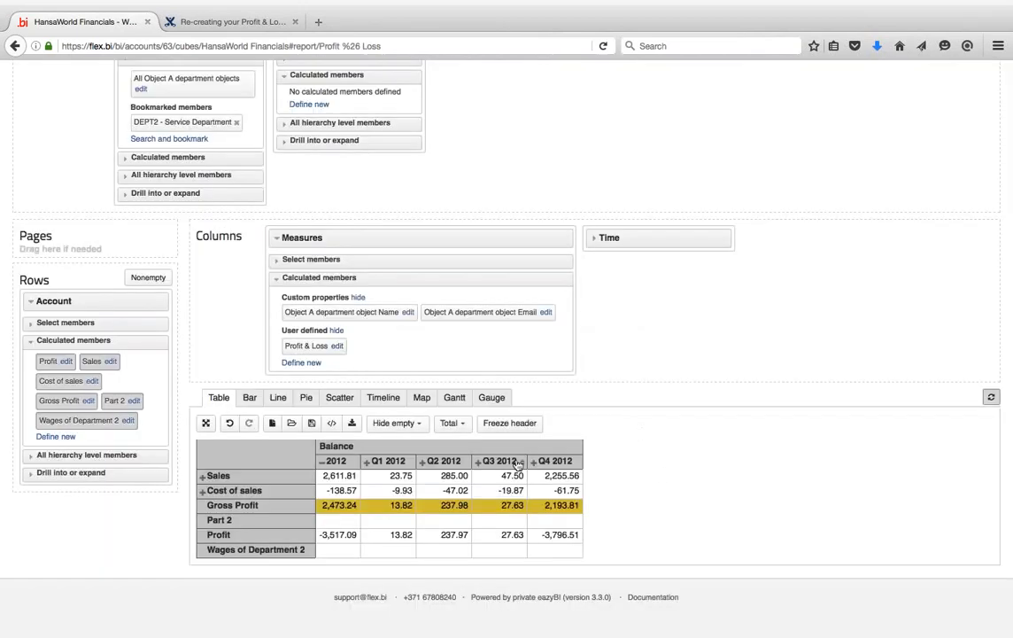
left_click(276, 238)
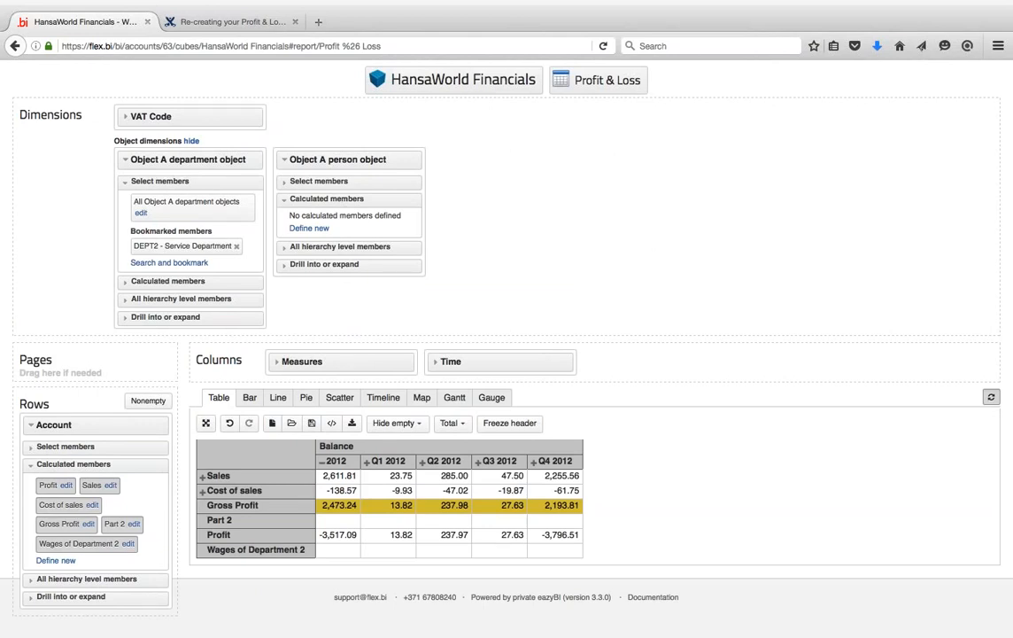
left_click(290, 477)
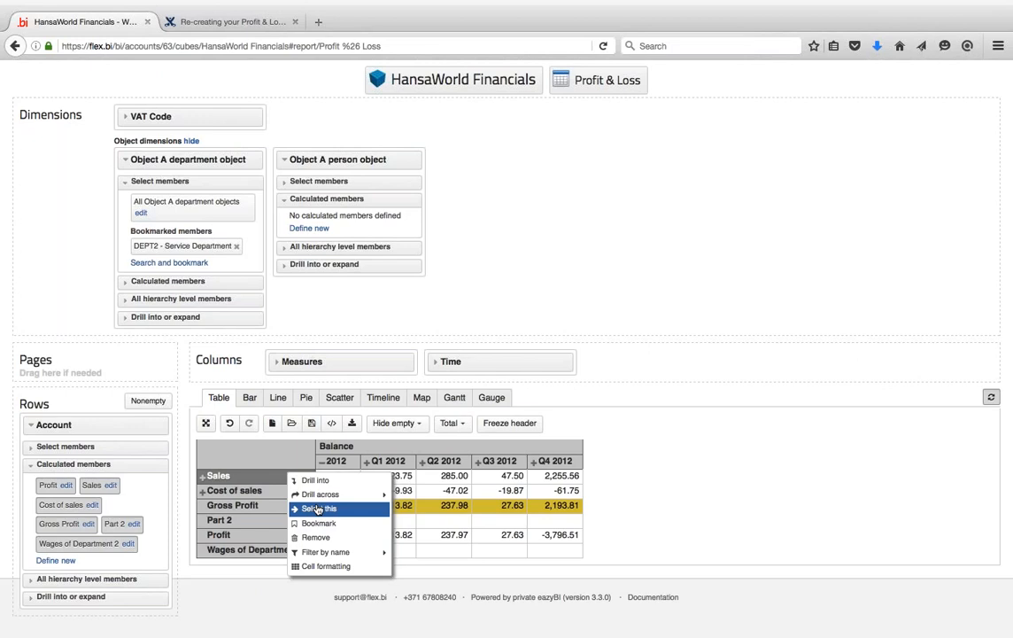
left_click(275, 494)
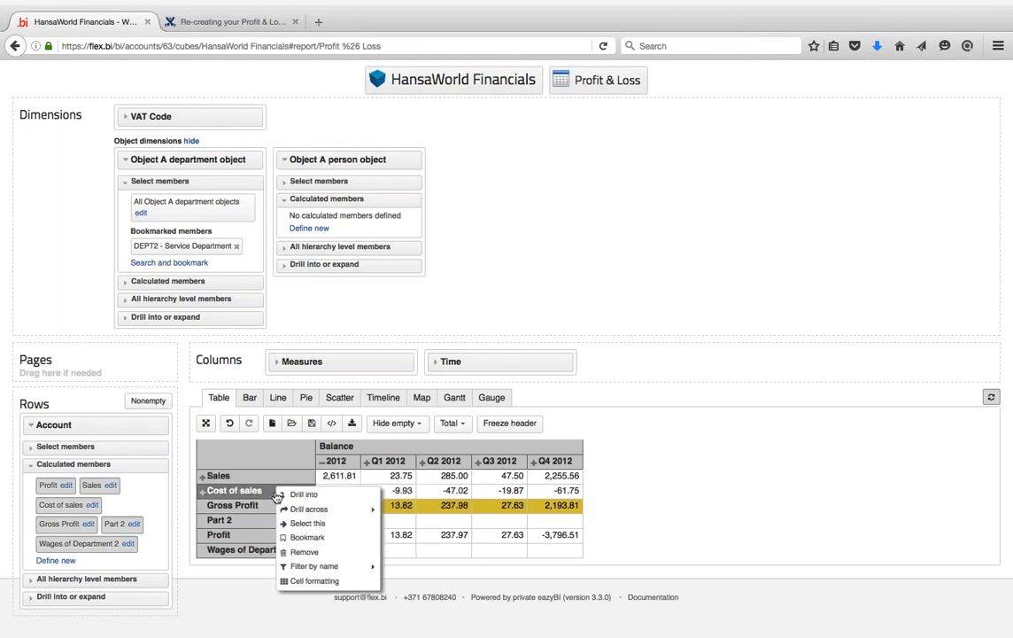
left_click(308, 522)
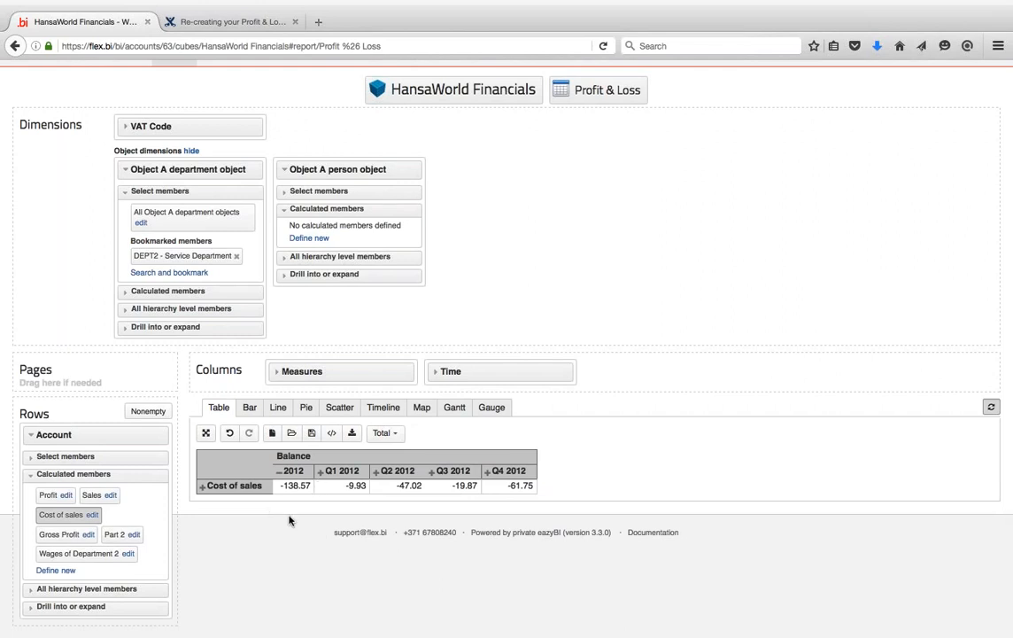
left_click(279, 472)
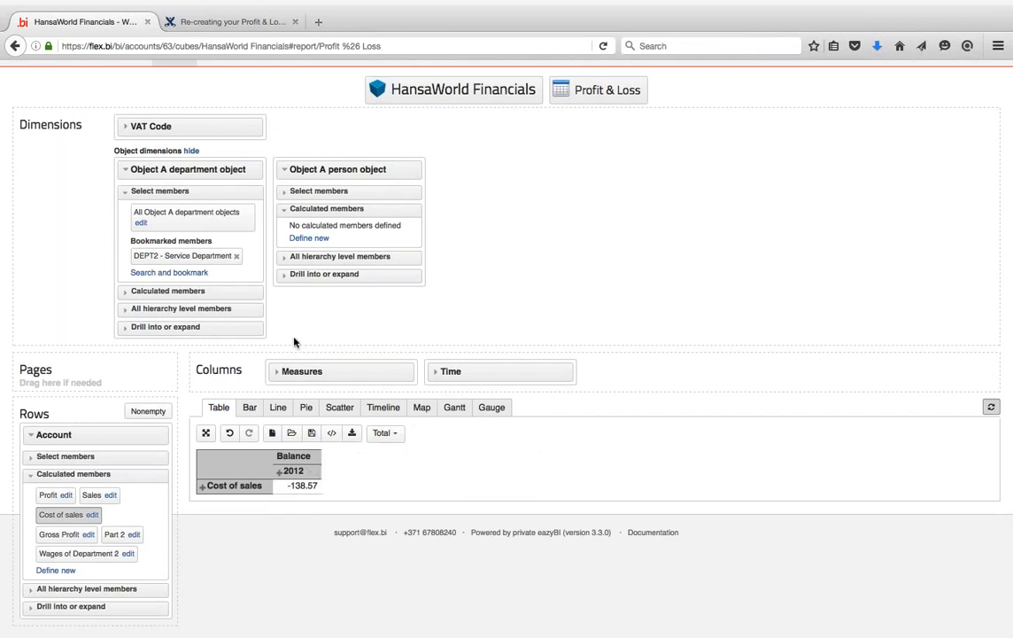
left_click(232, 434)
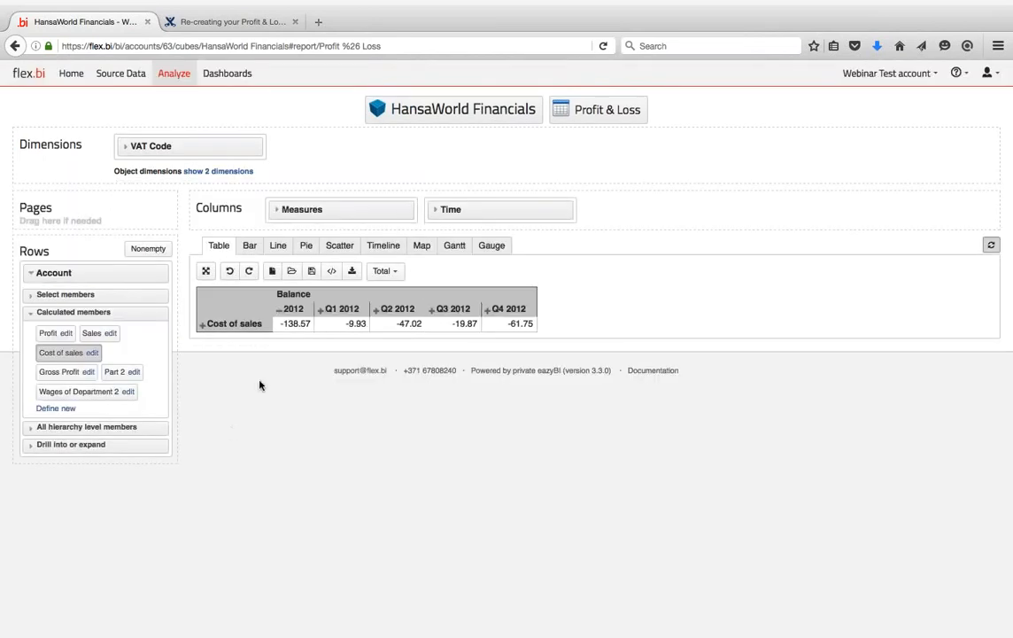
left_click(229, 273)
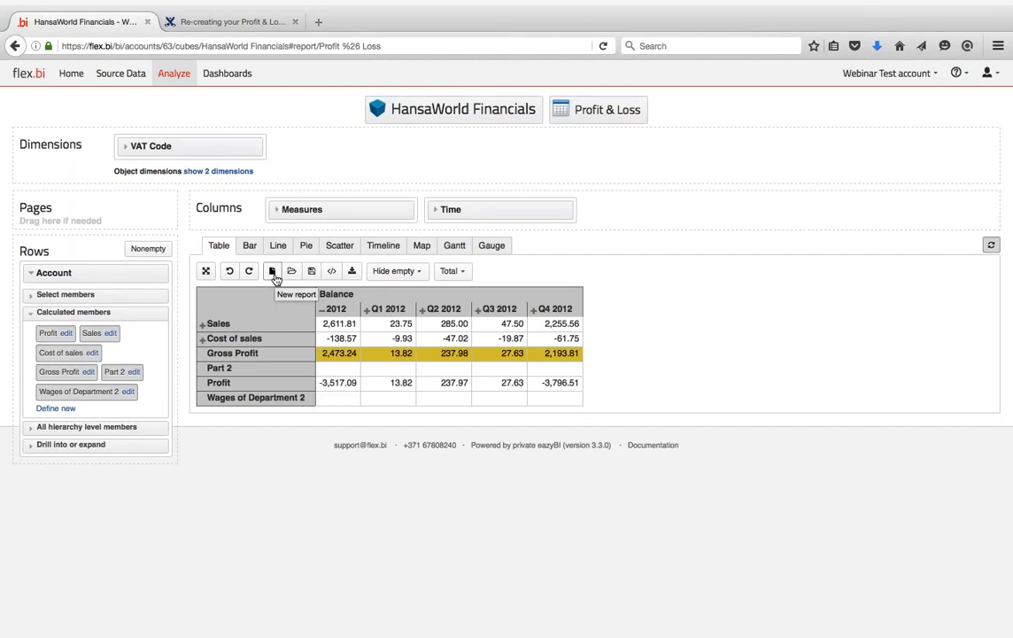
- Start a new report from the current table, keeping only the Cost of sales row
left_click(273, 272)
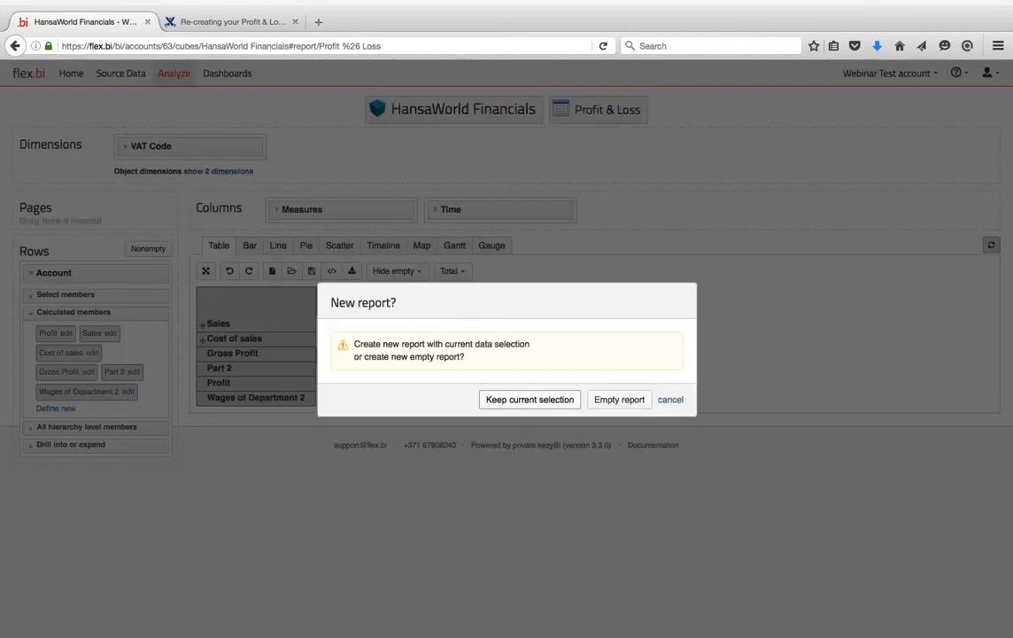
left_click(536, 404)
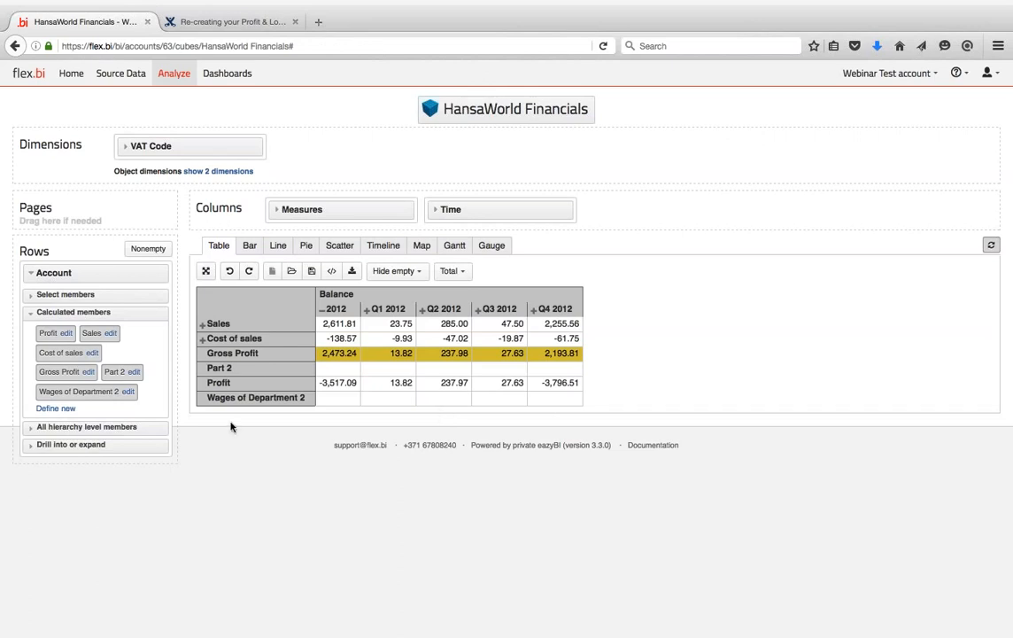
left_click(264, 342)
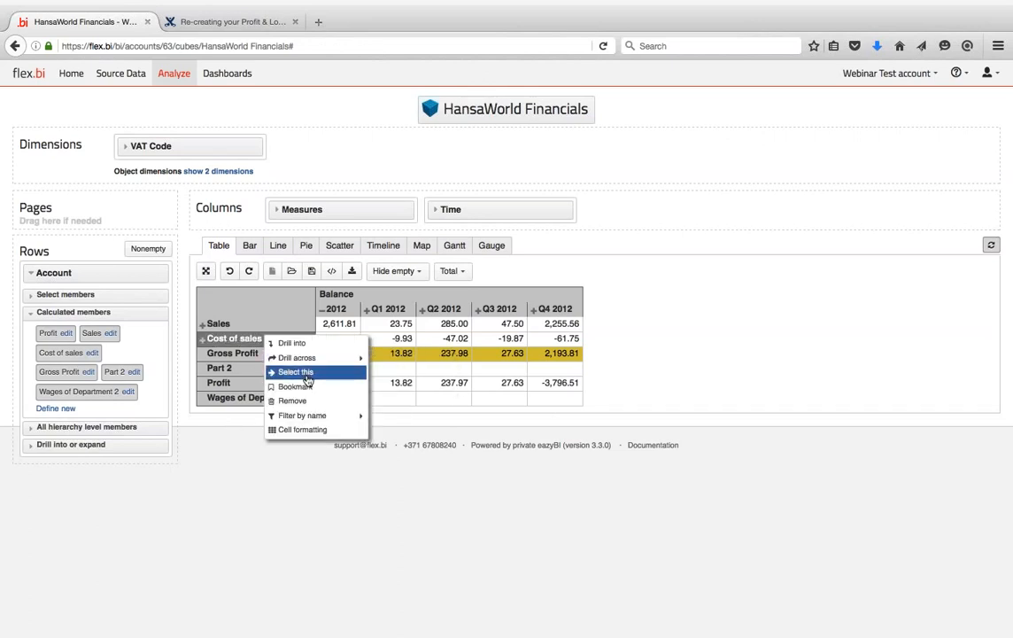
left_click(297, 372)
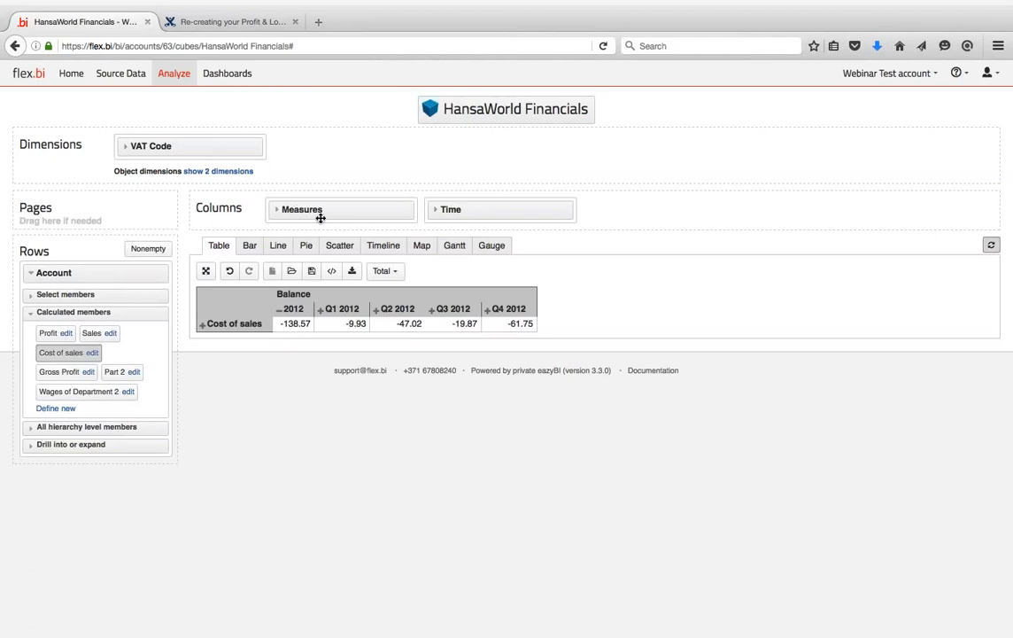
- Show Time at Year level so the columns run from 2005 to 2017
left_click(278, 211)
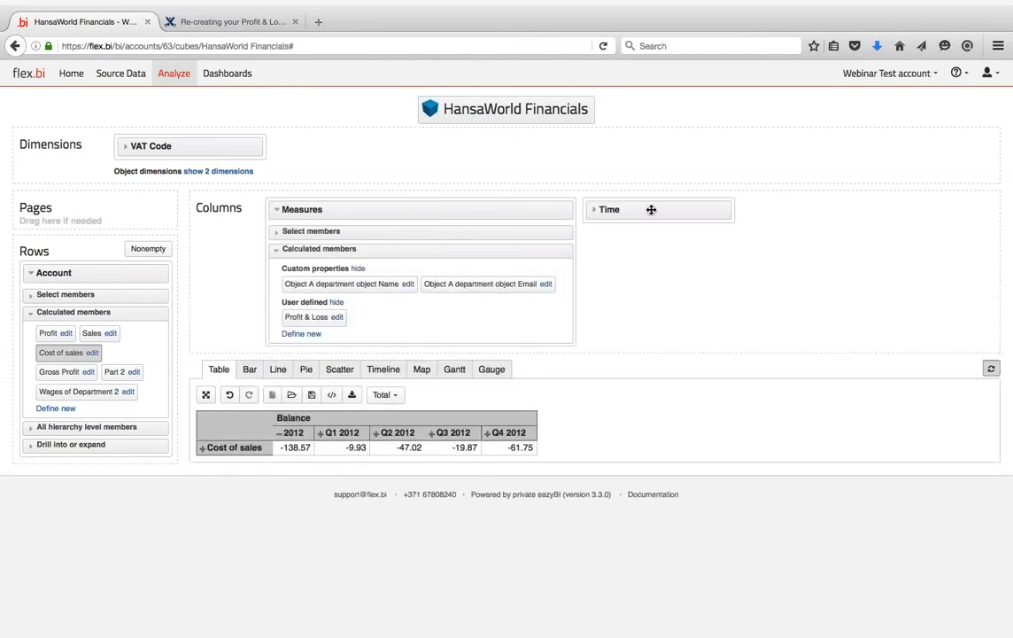
left_click(590, 211)
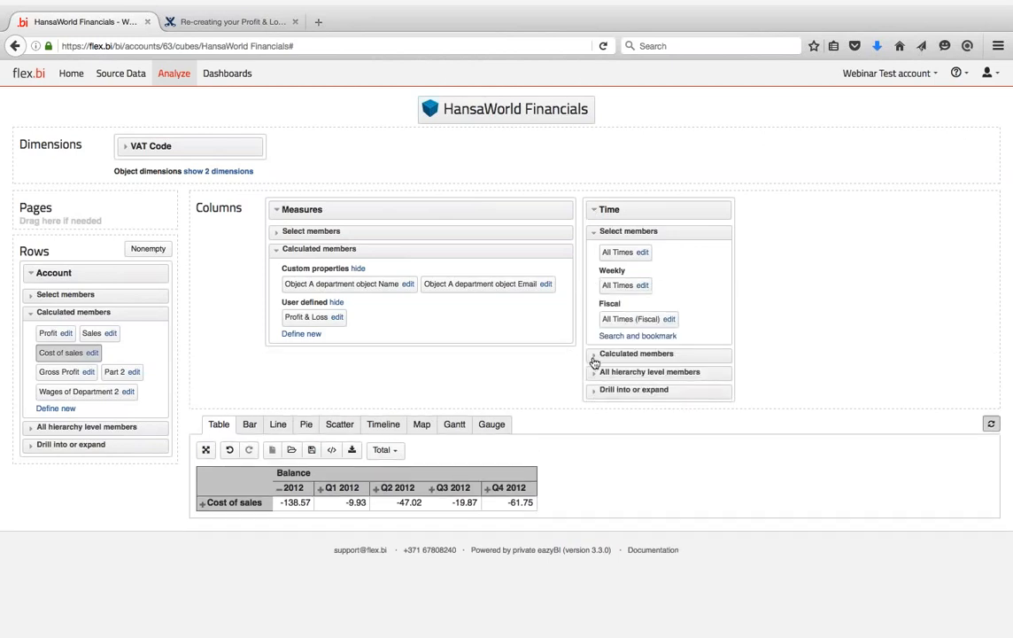
left_click(594, 356)
left_click(600, 297)
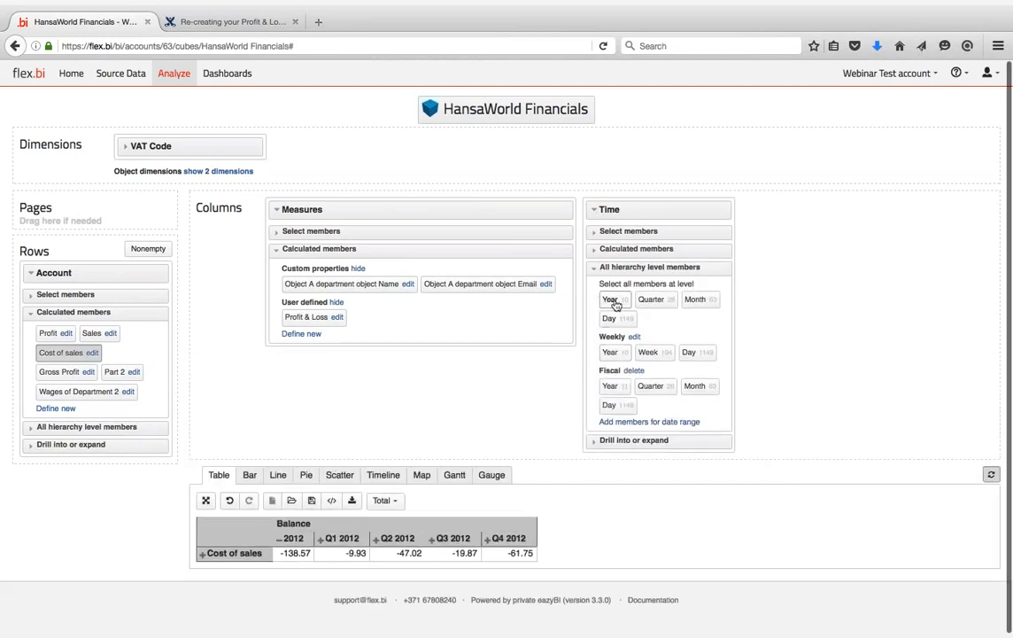
left_click(613, 301)
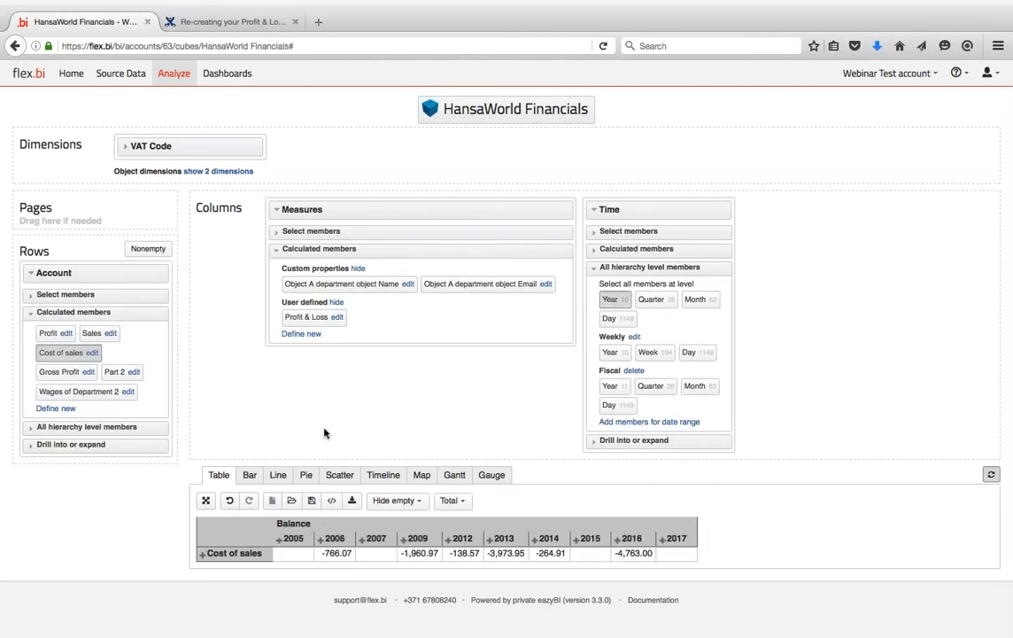
left_click(251, 475)
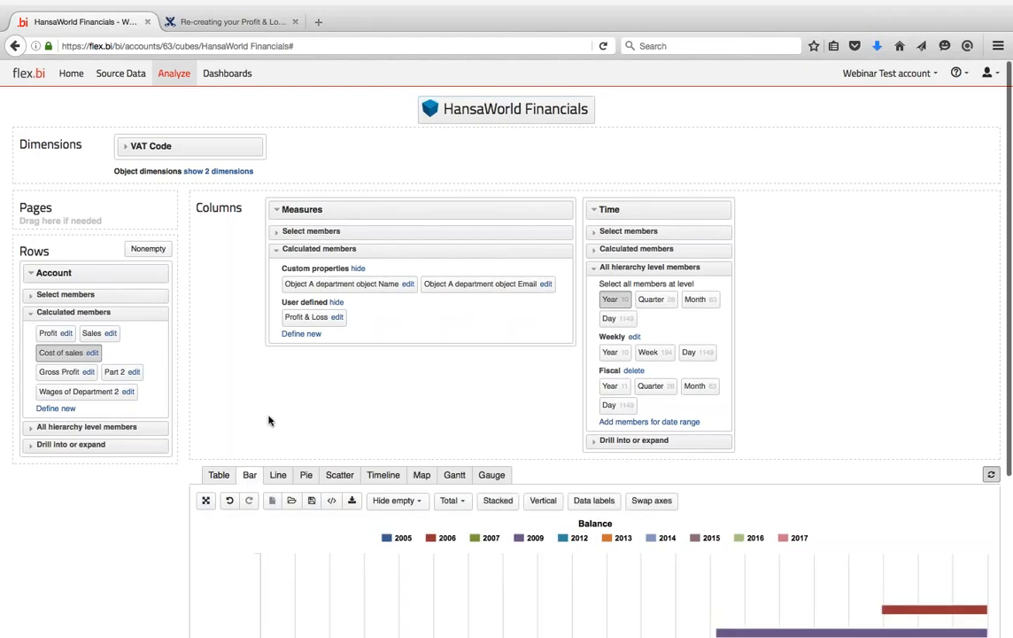
left_click(277, 475)
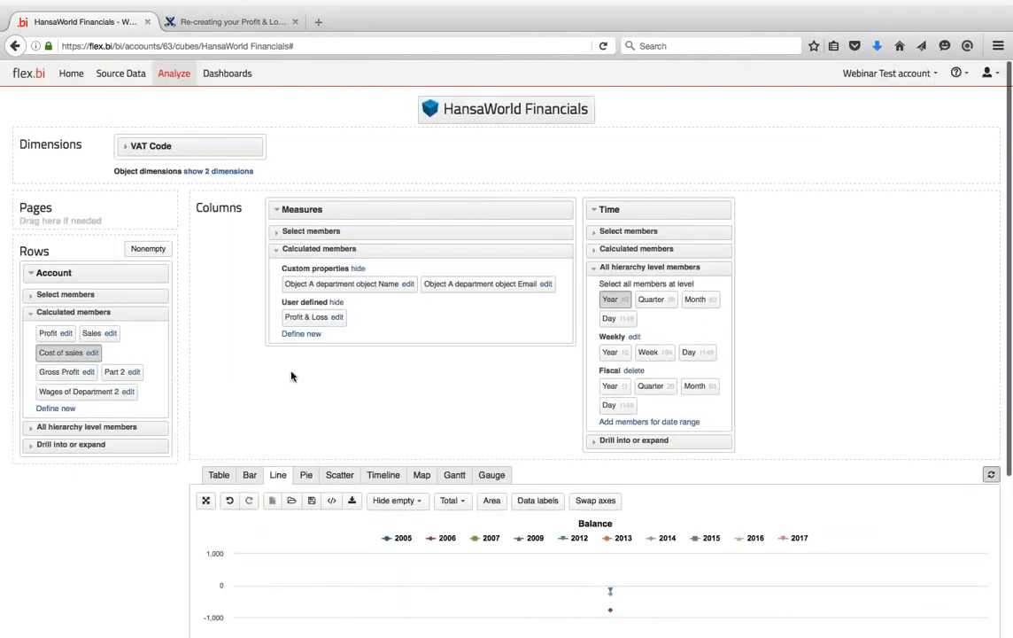
scroll(291, 375, "down", 3)
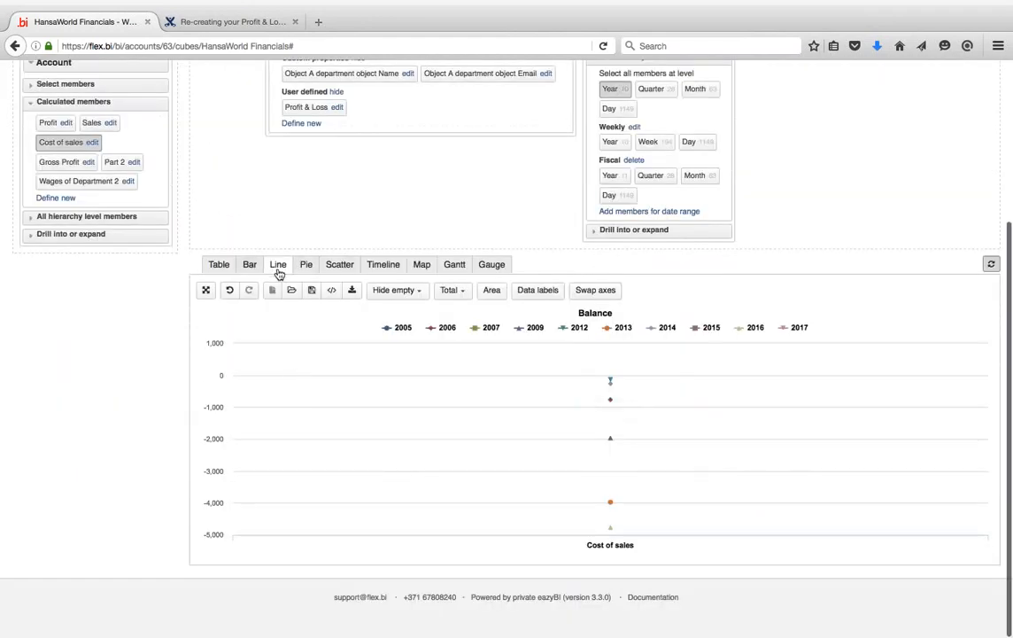
left_click(593, 291)
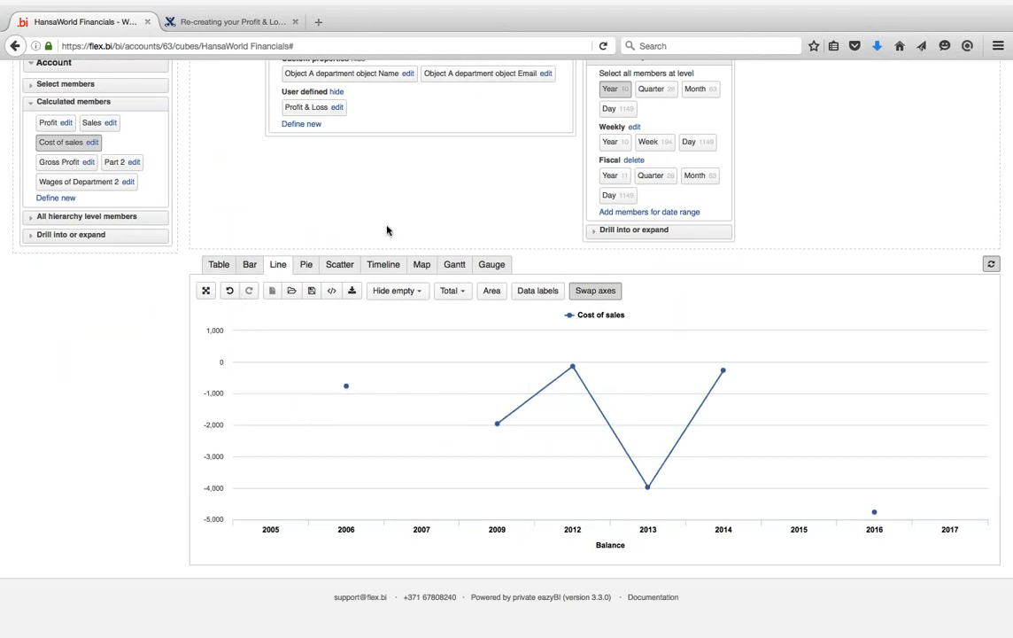
mouse_move(345, 386)
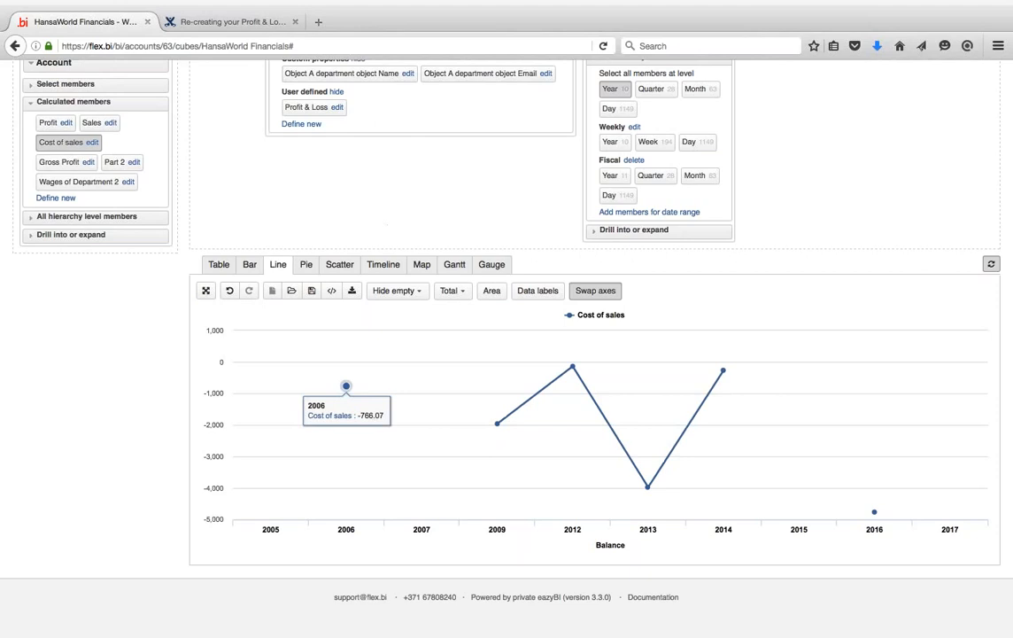
mouse_move(498, 397)
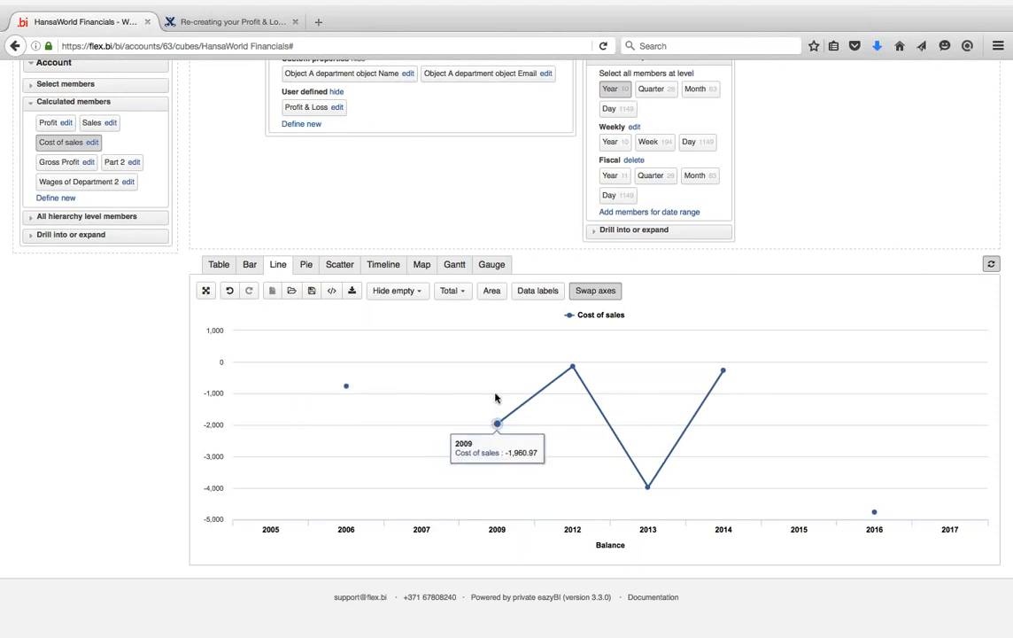
mouse_move(307, 382)
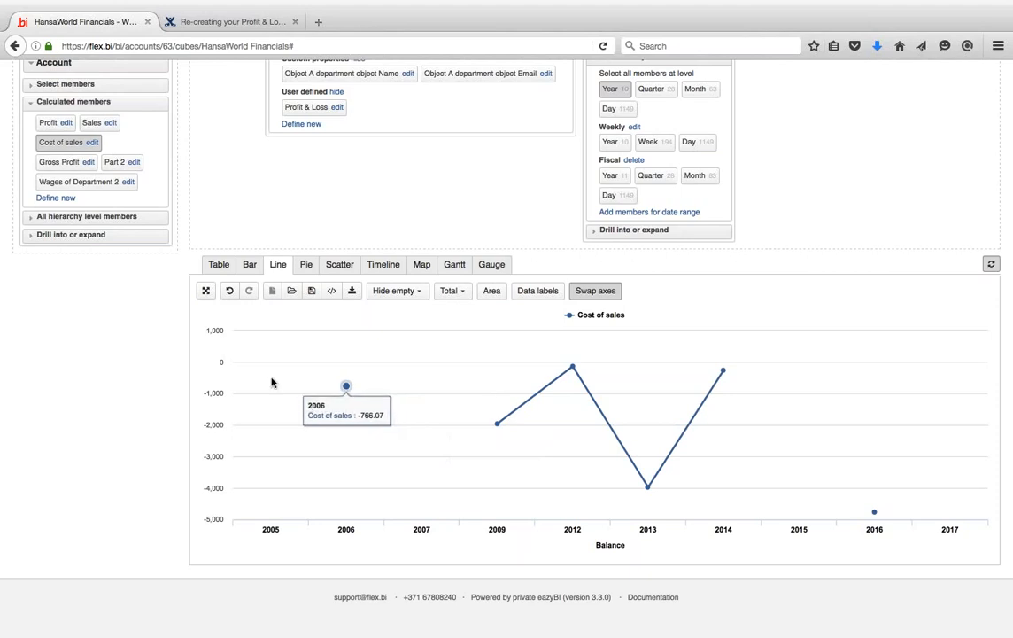
left_click(218, 264)
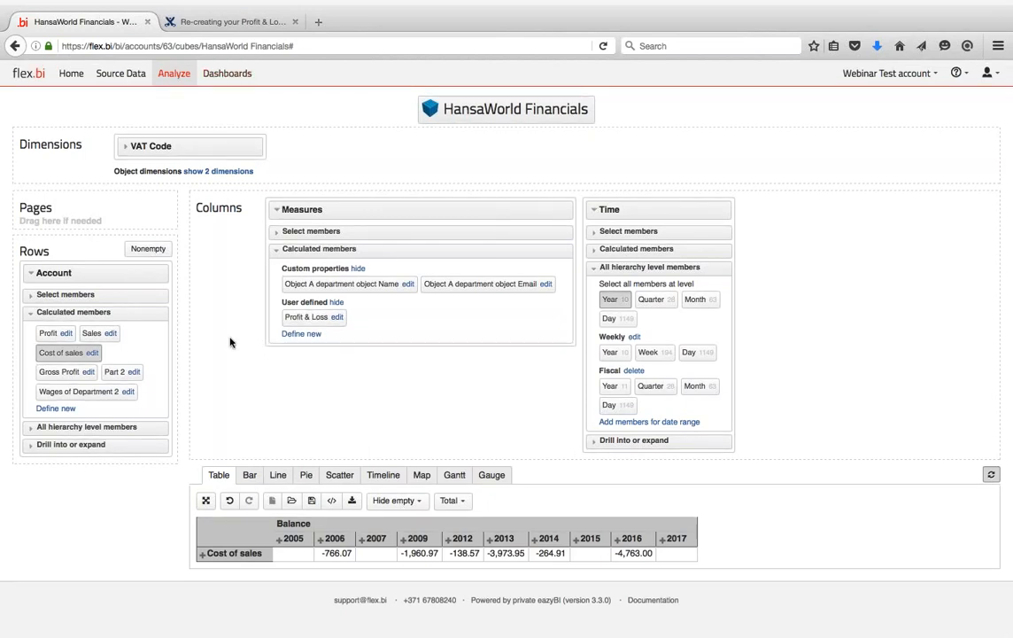
left_click(198, 22)
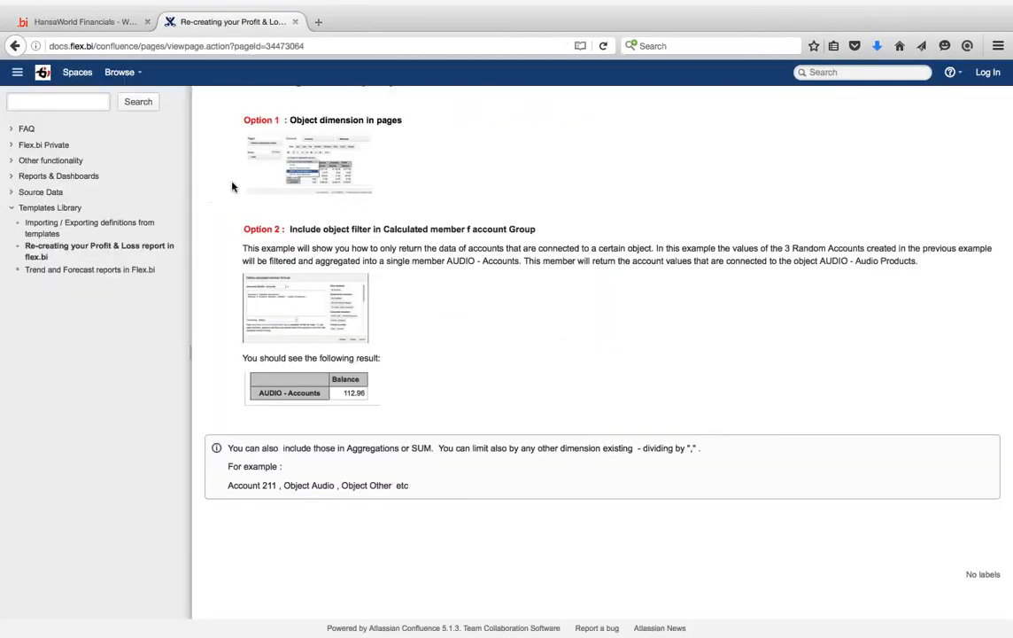
scroll(386, 330, "up", 1)
scroll(386, 331, "up", 10)
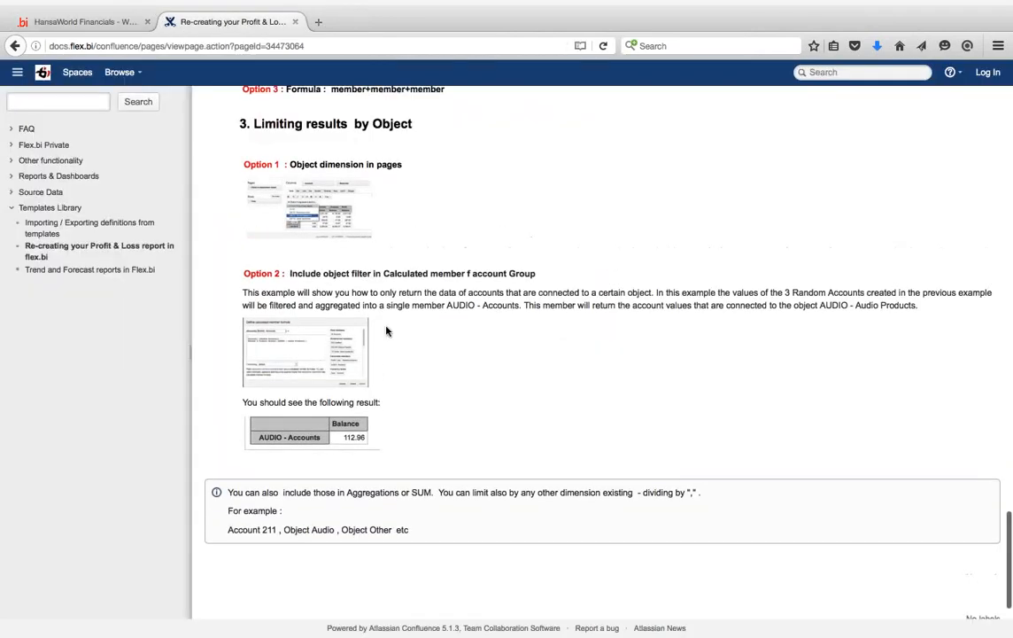
scroll(558, 346, "up", 8)
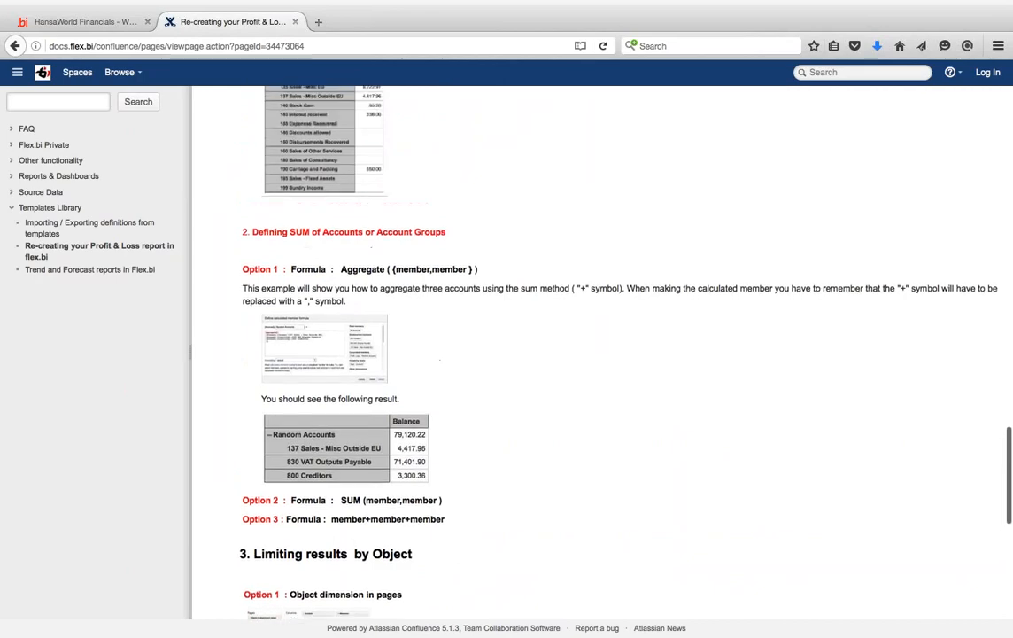
scroll(558, 346, "down", 12)
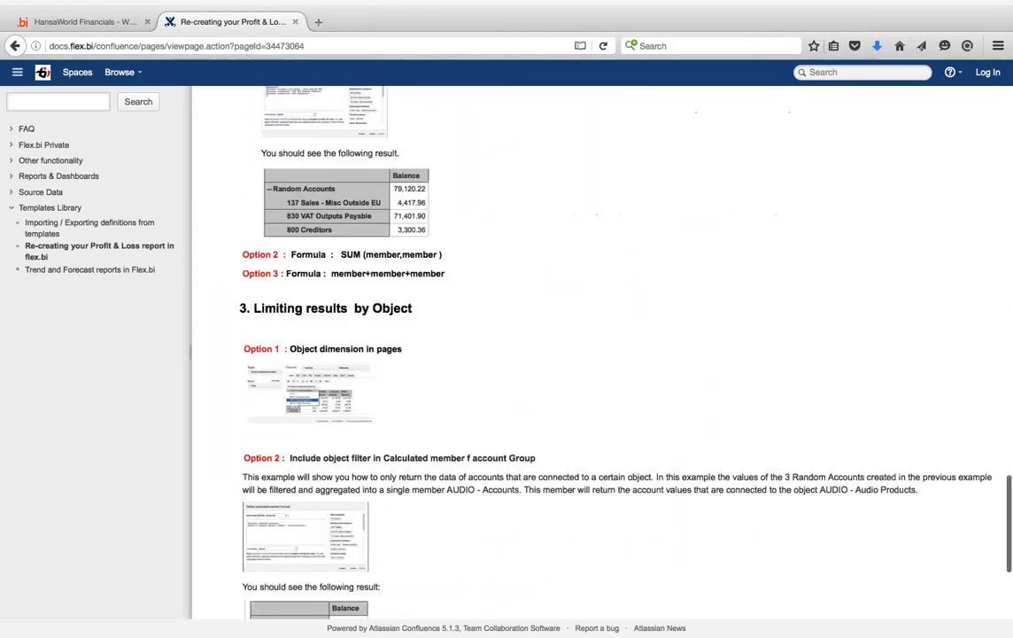
scroll(558, 346, "down", 3)
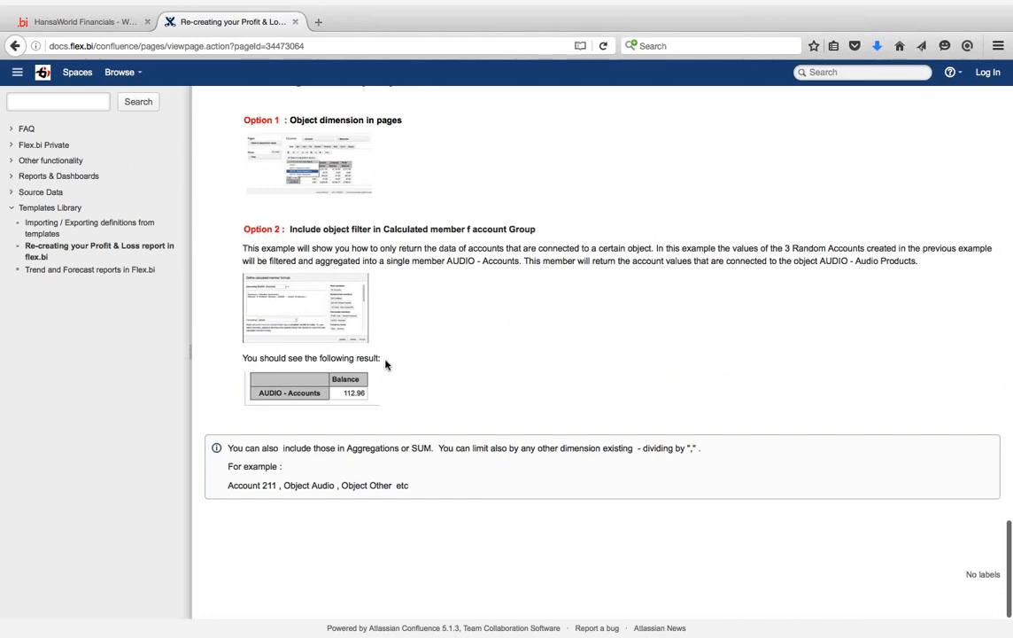
scroll(385, 363, "up", 4)
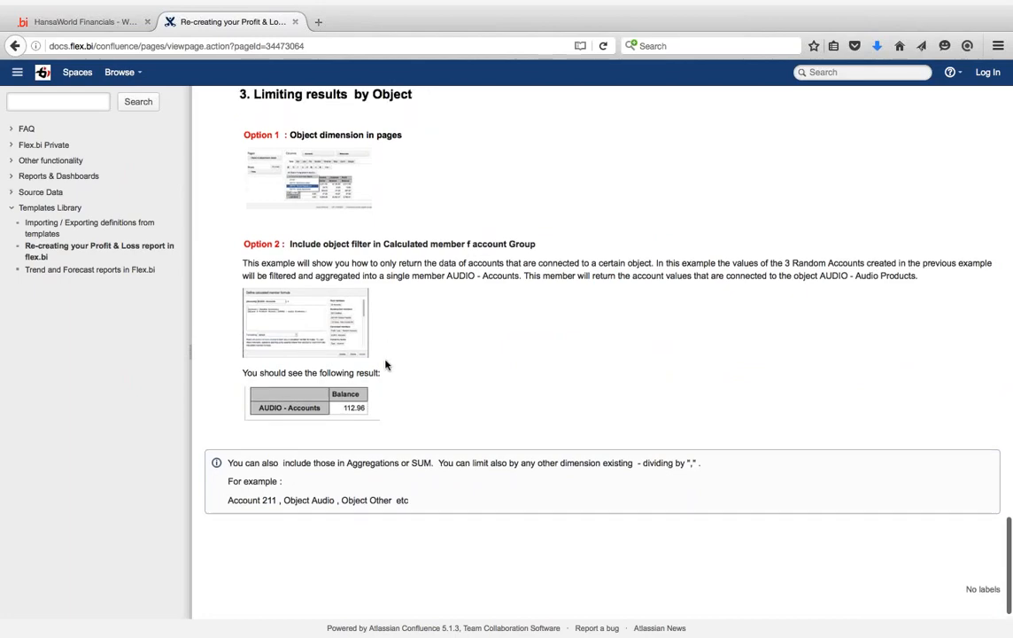
scroll(603, 354, "up", 5)
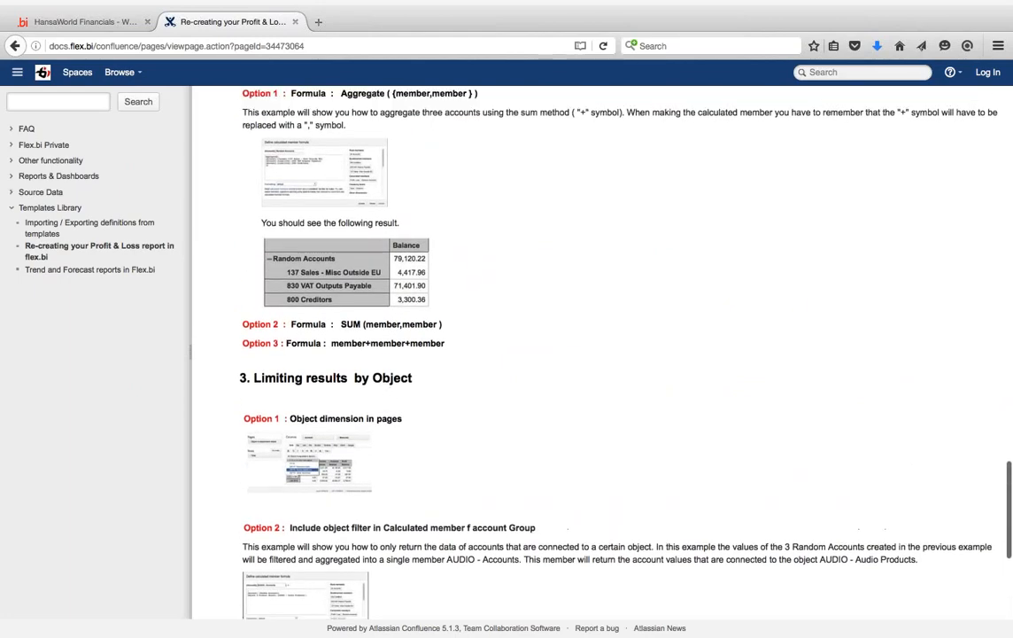
scroll(603, 354, "up", 1)
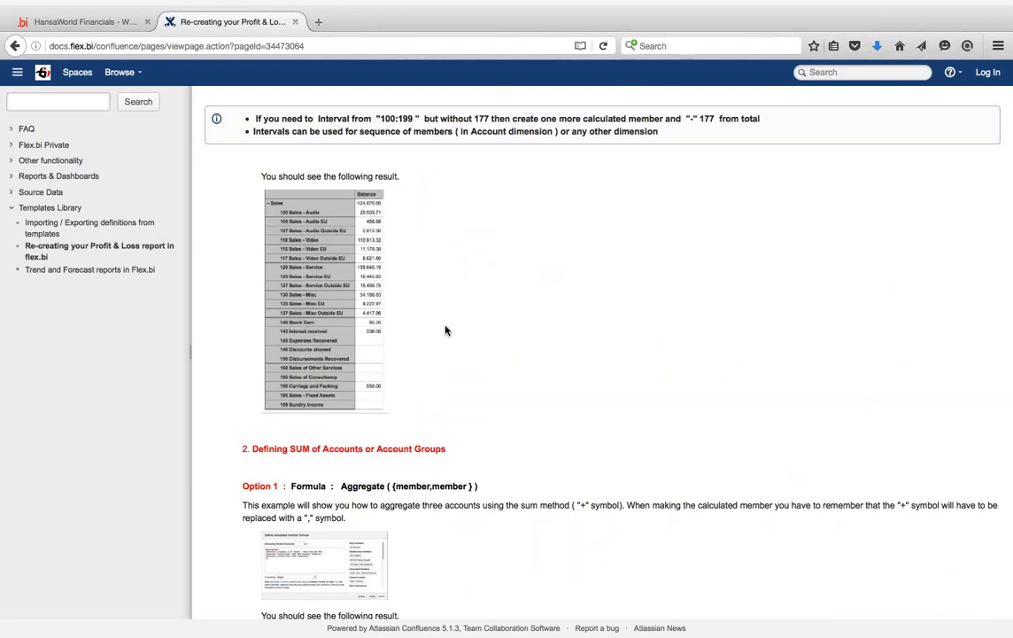
scroll(457, 269, "up", 3)
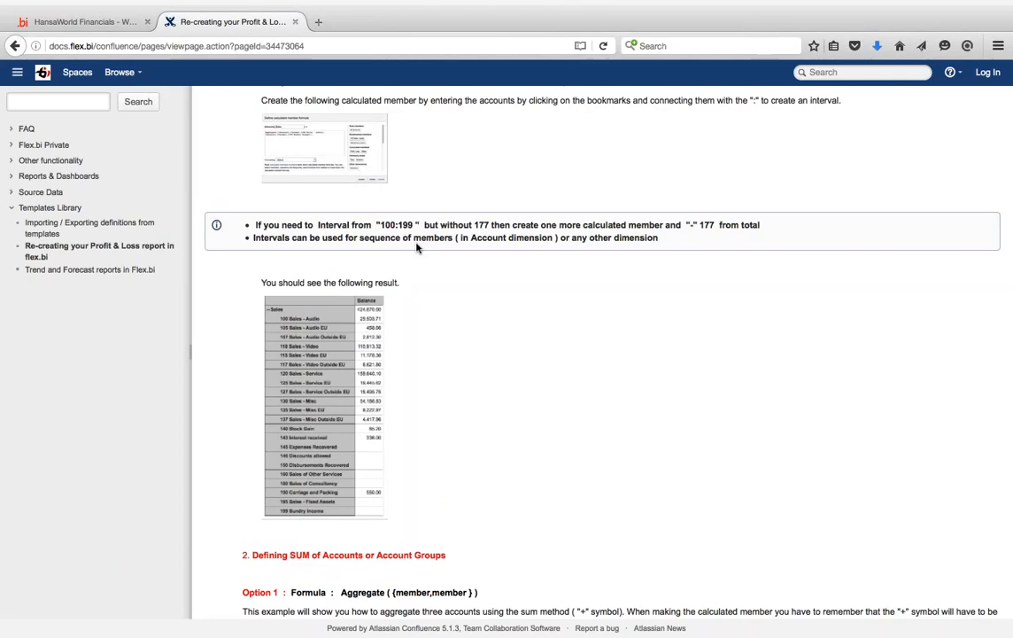
scroll(416, 248, "up", 5)
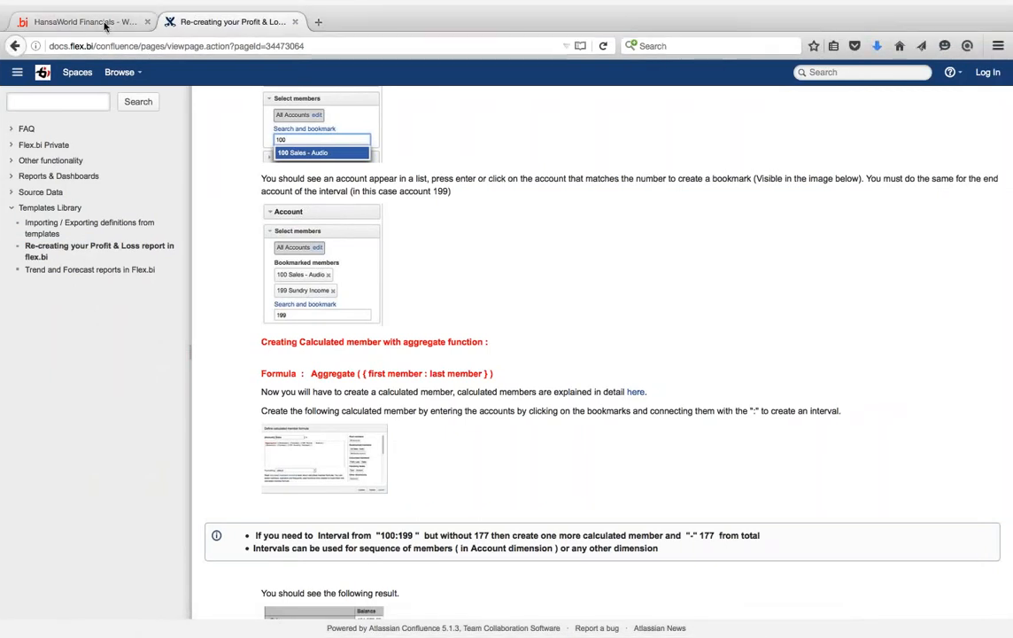
left_click(104, 26)
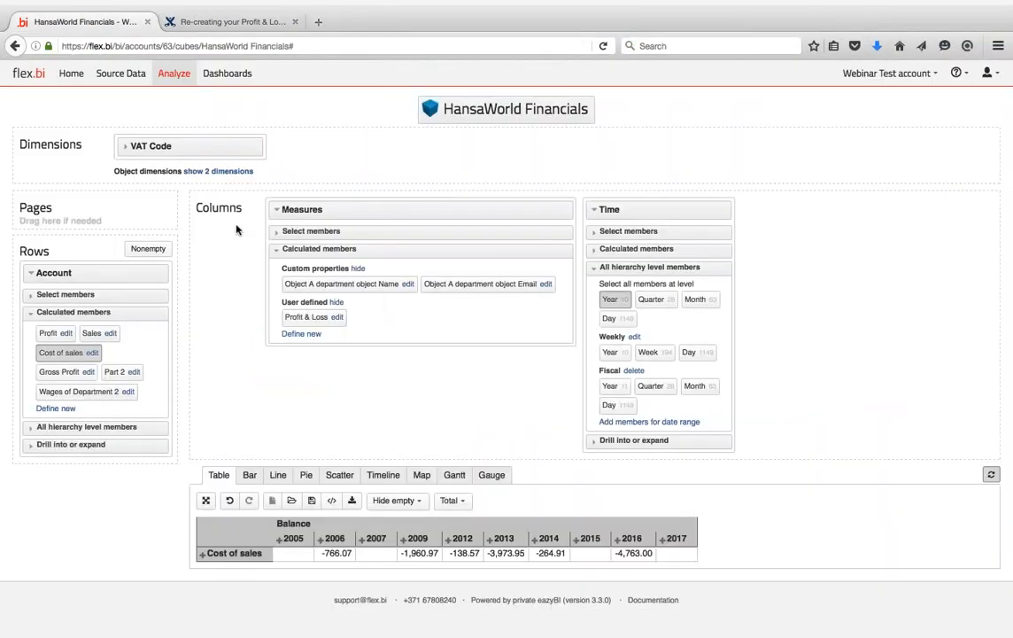
- Collapse Measures and preview the results as a line chart before returning to the table
left_click(277, 209)
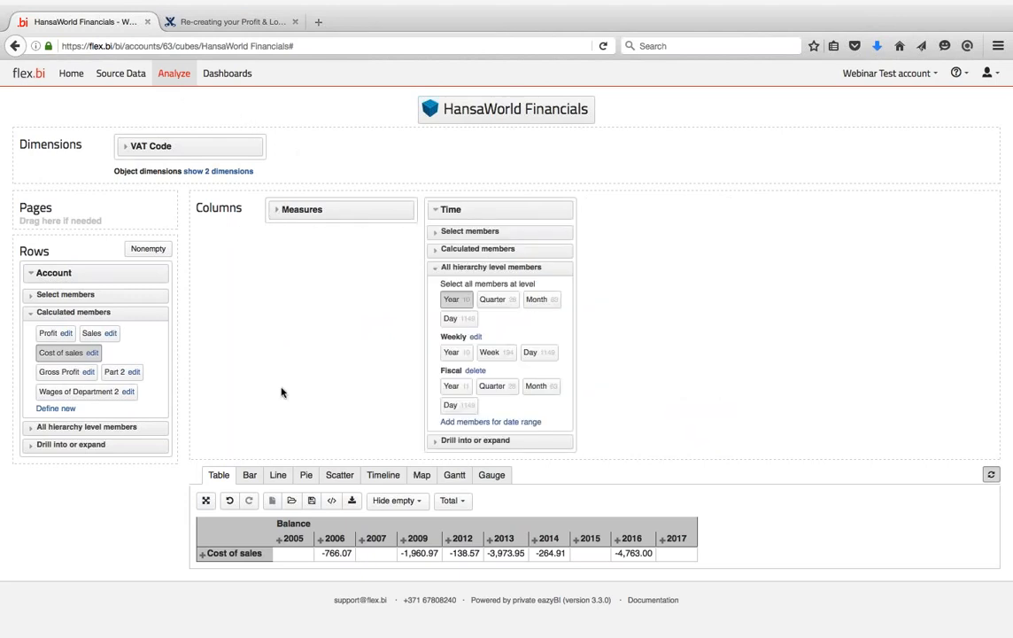
scroll(281, 393, "down", 1)
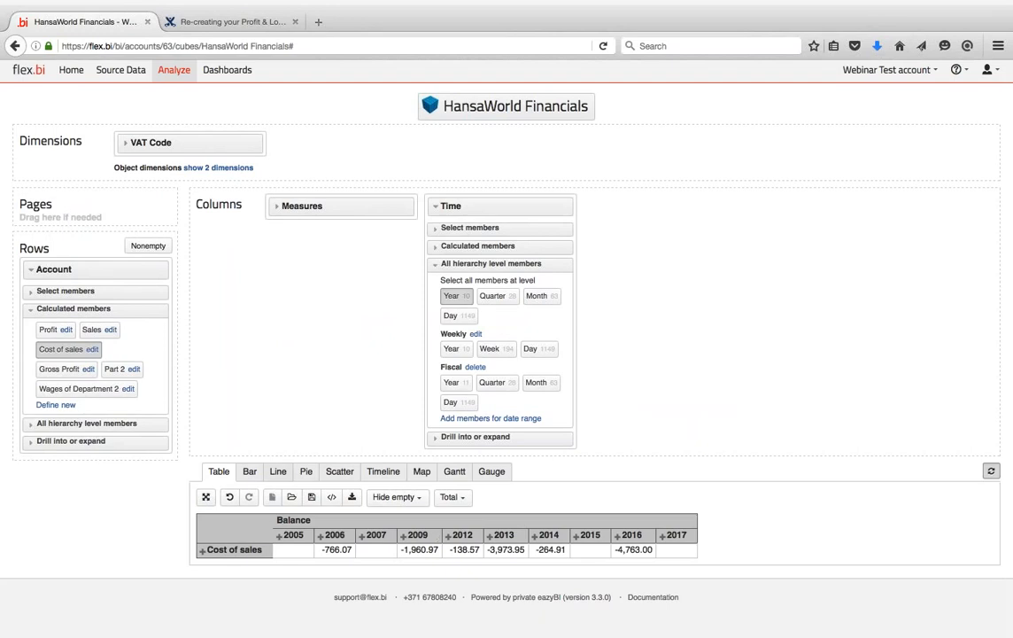
left_click(277, 471)
scroll(306, 459, "down", 5)
mouse_move(589, 359)
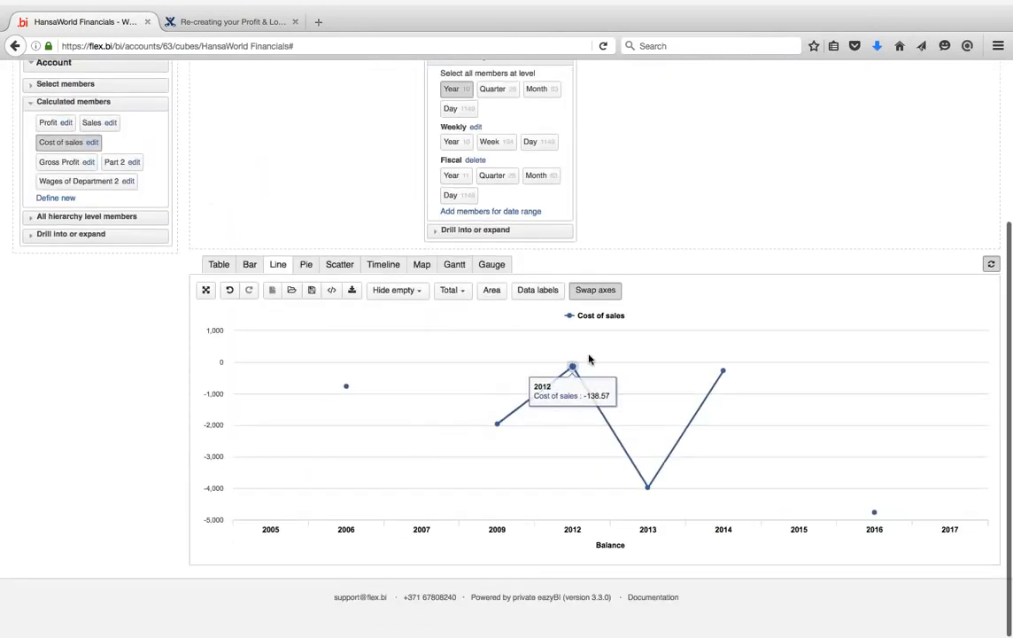
left_click(219, 265)
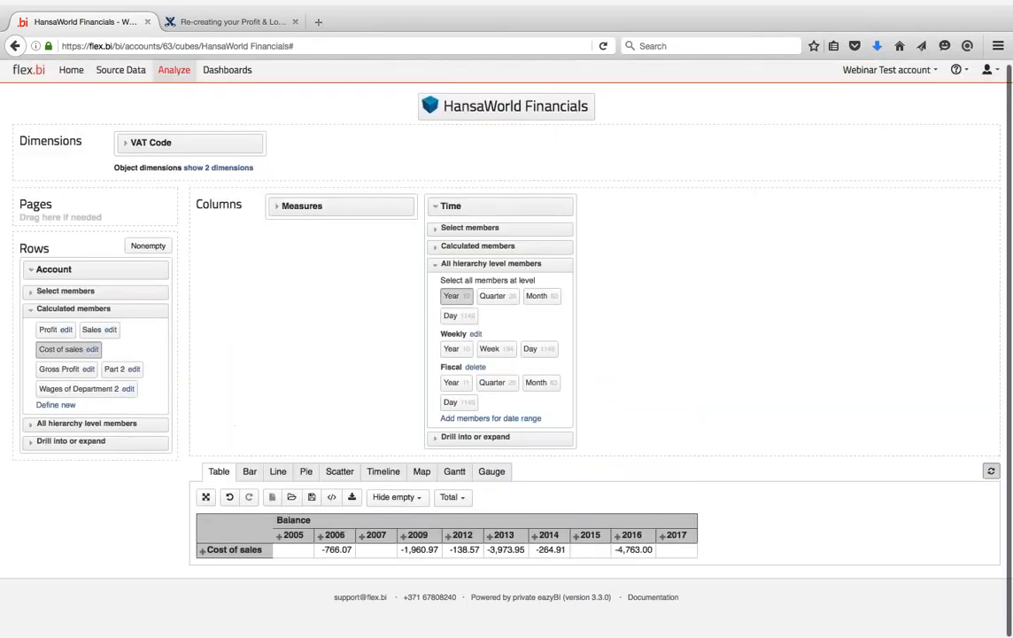
- Remove the empty 2005 and 2017 columns and view the results as a bar chart
left_click(291, 535)
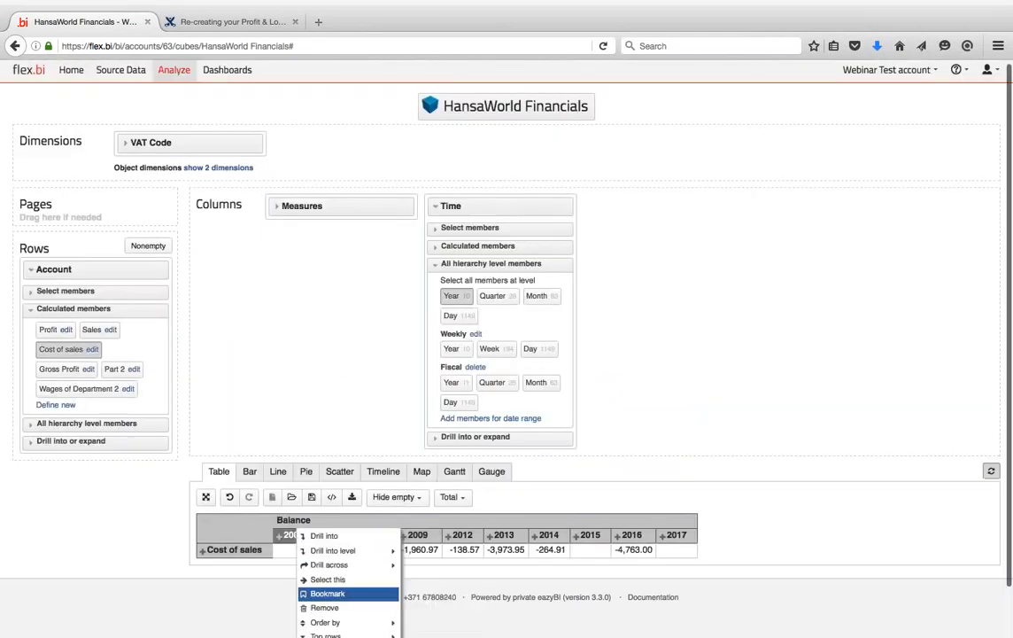
scroll(349, 594, "down", 1)
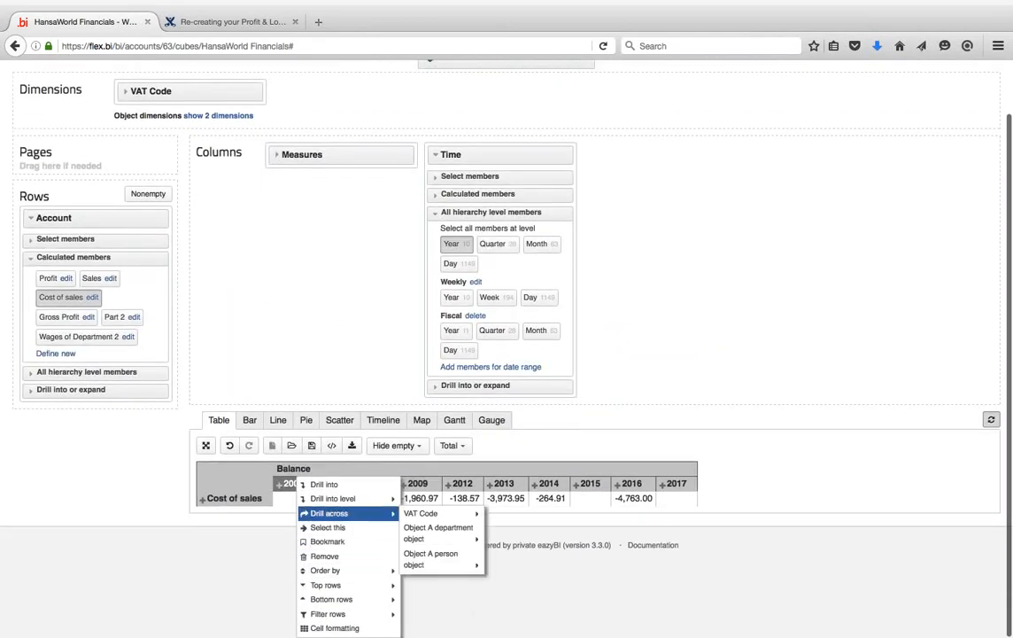
left_click(336, 556)
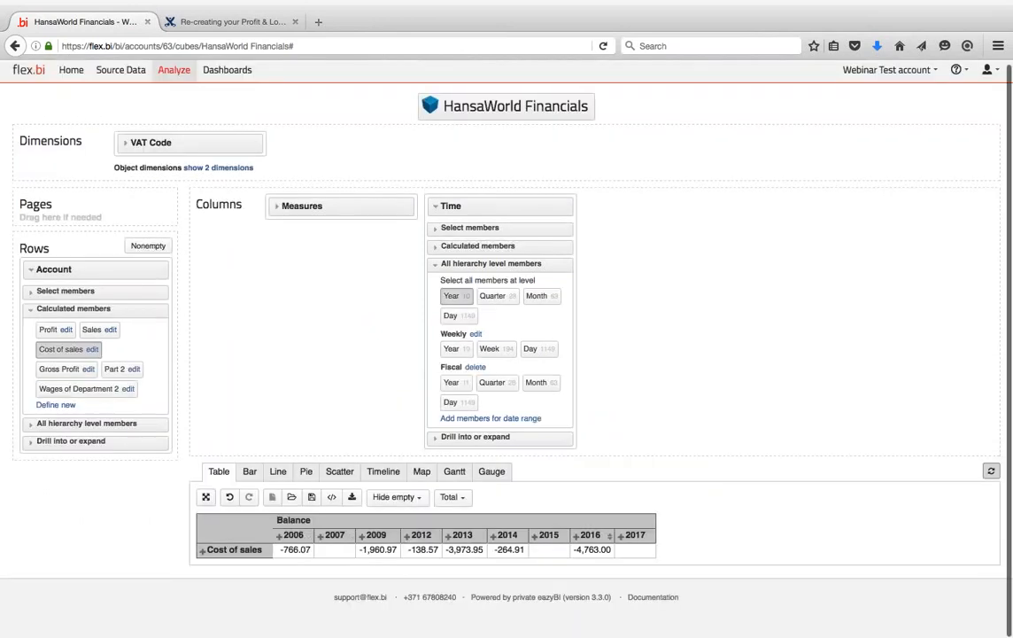
left_click(632, 535)
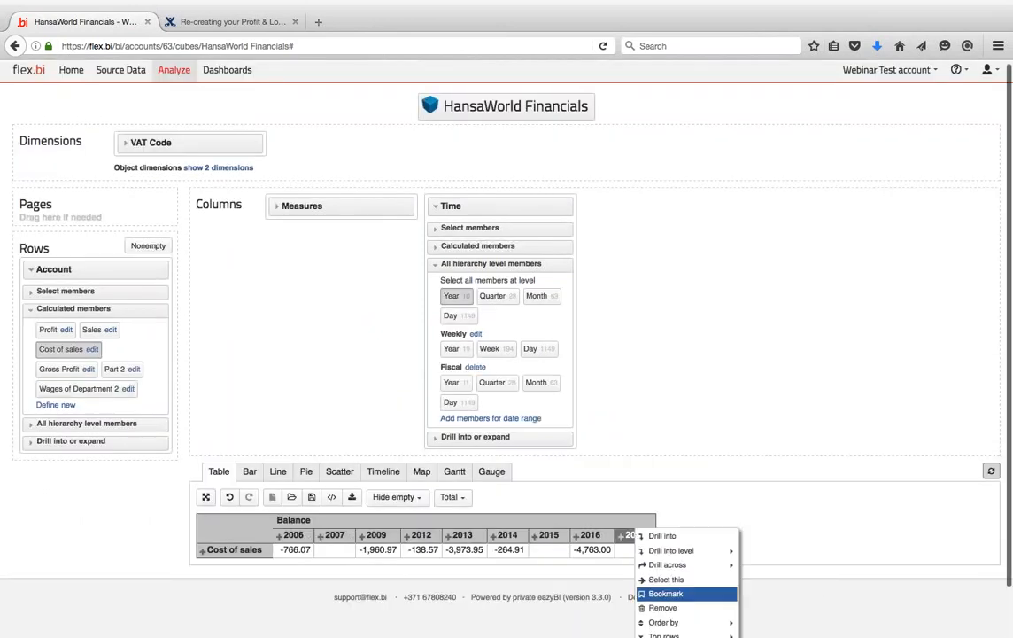
left_click(663, 608)
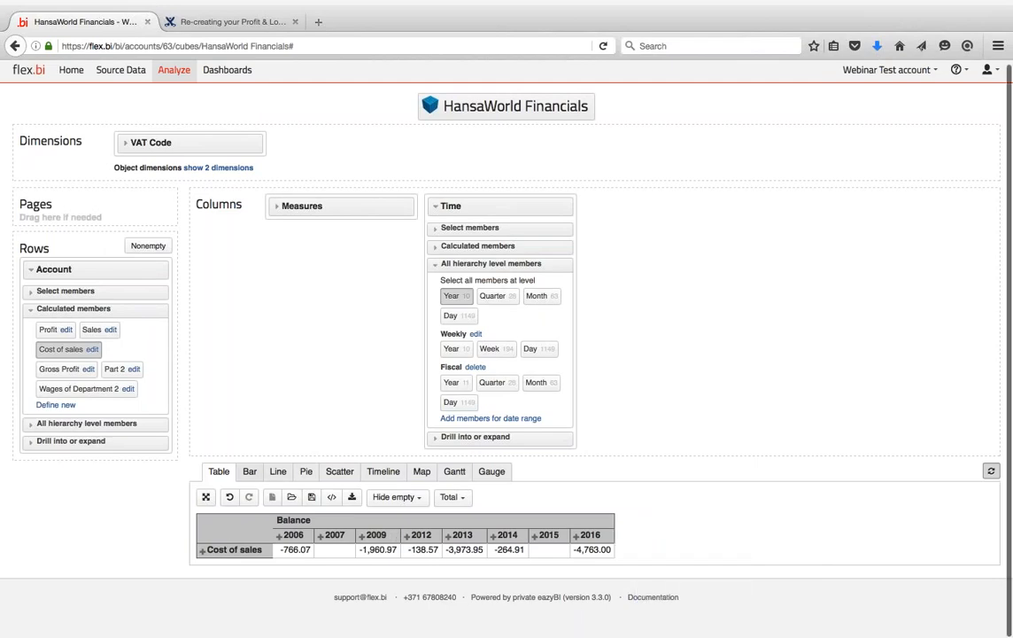
left_click(250, 471)
scroll(257, 394, "down", 3)
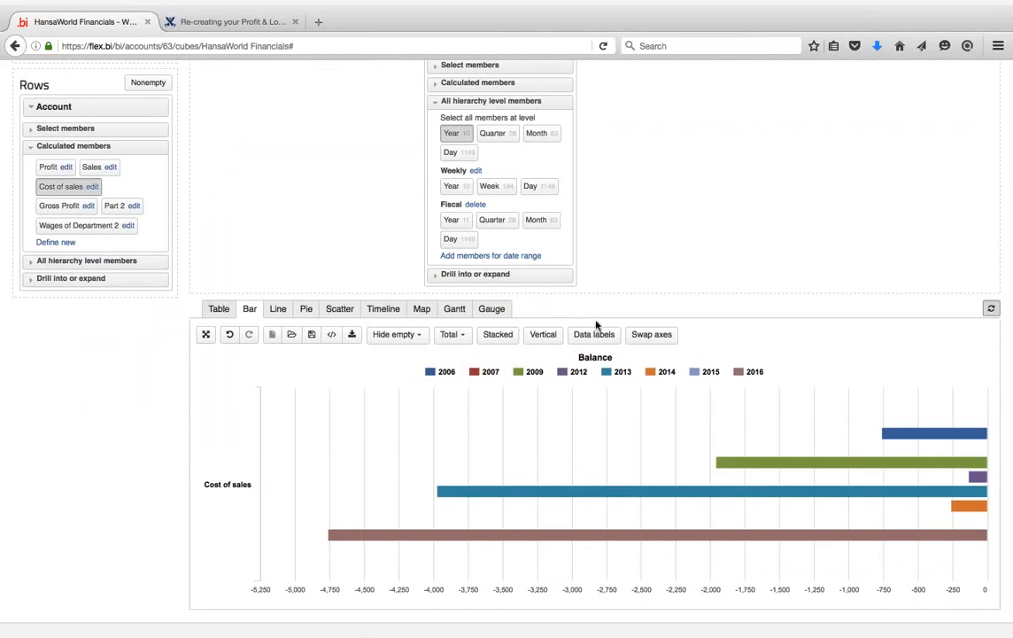
- Switch the chart to vertical columns and show value labels on the Cost of sales bars
left_click(543, 334)
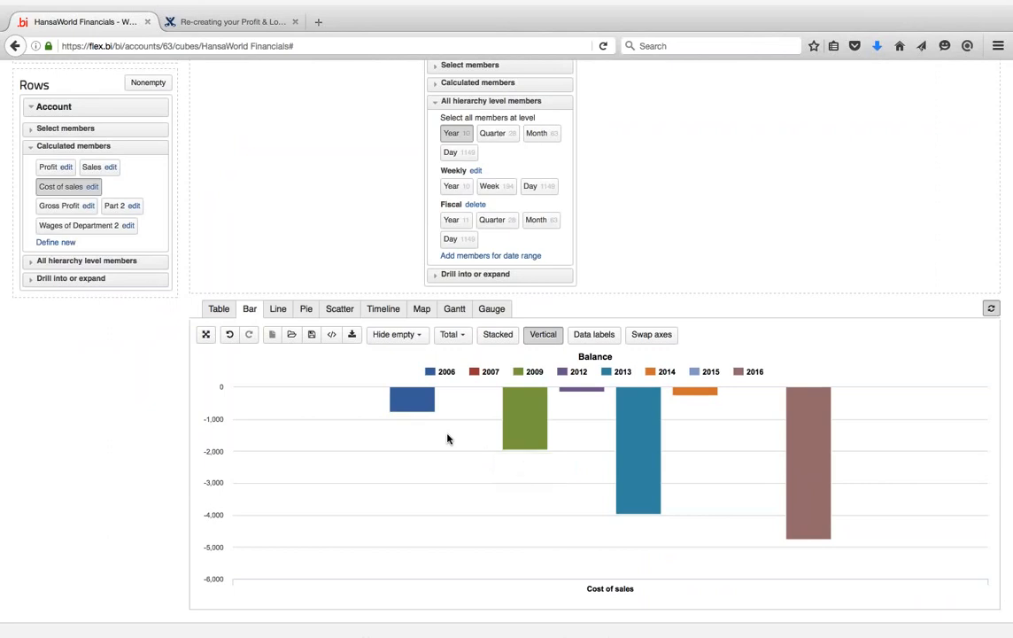
left_click(594, 334)
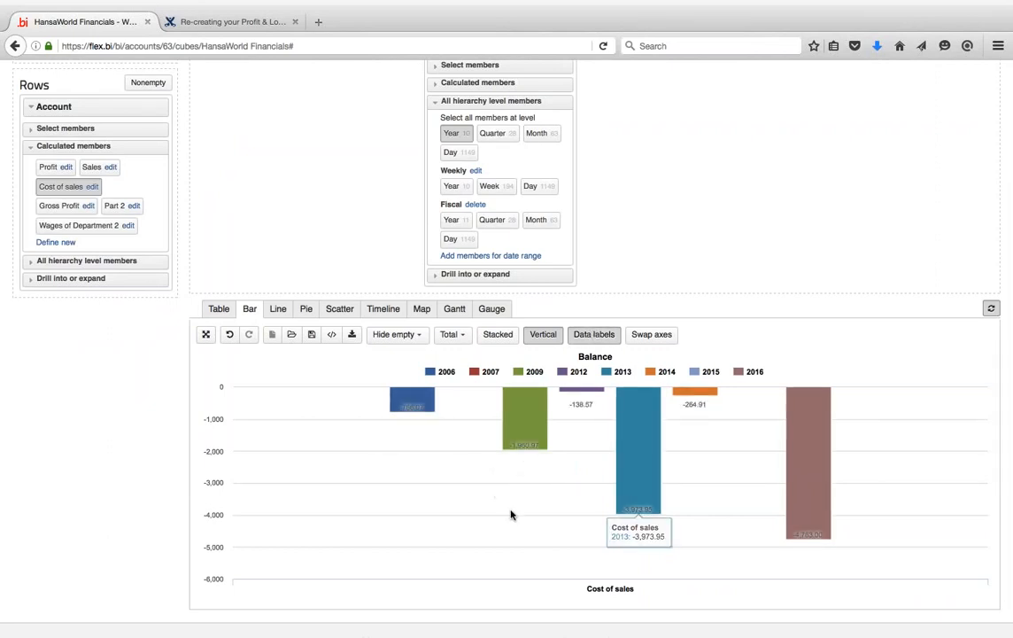
- Save the chart as a report named 'Profit & Loss in period'
left_click(312, 337)
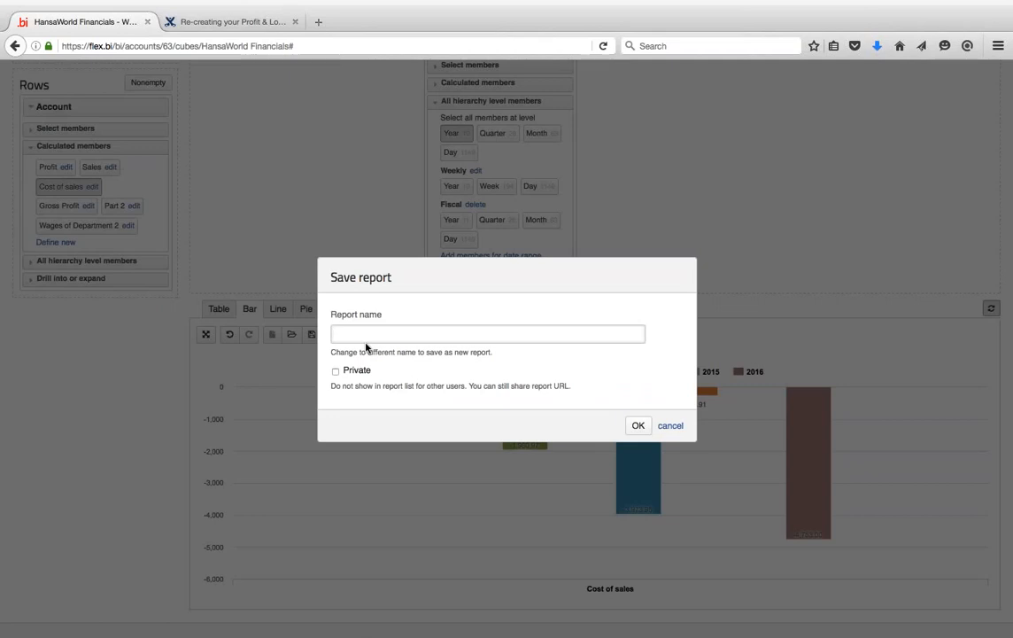
scroll(366, 347, "down", 2)
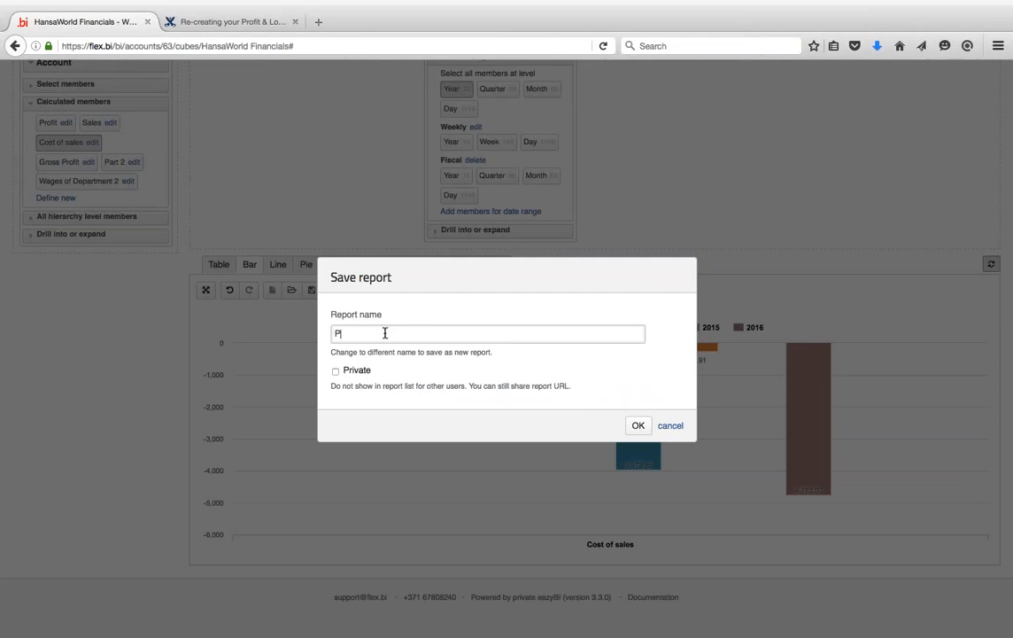
type("rofit & Loss in period")
left_click(637, 425)
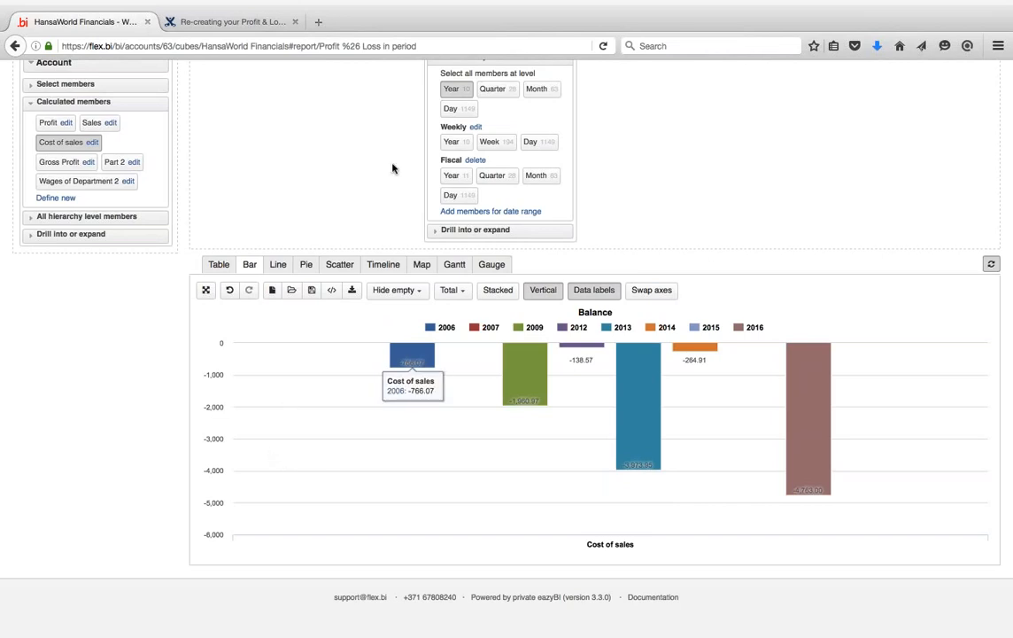
scroll(352, 150, "up", 5)
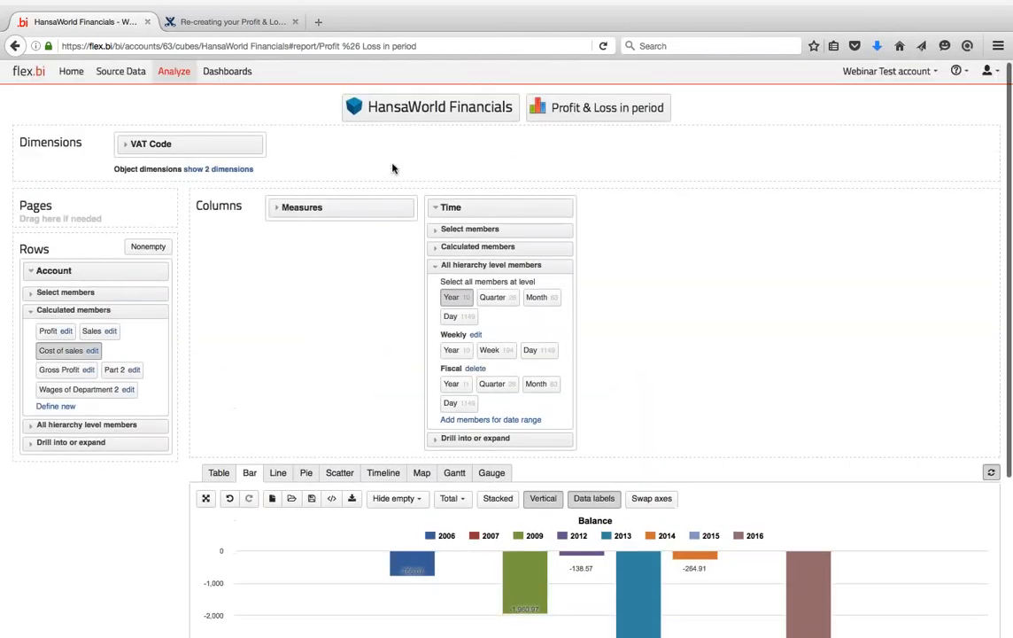
- Rename the report to 'Cost of Sales in period'
left_click(577, 110)
left_click(601, 113)
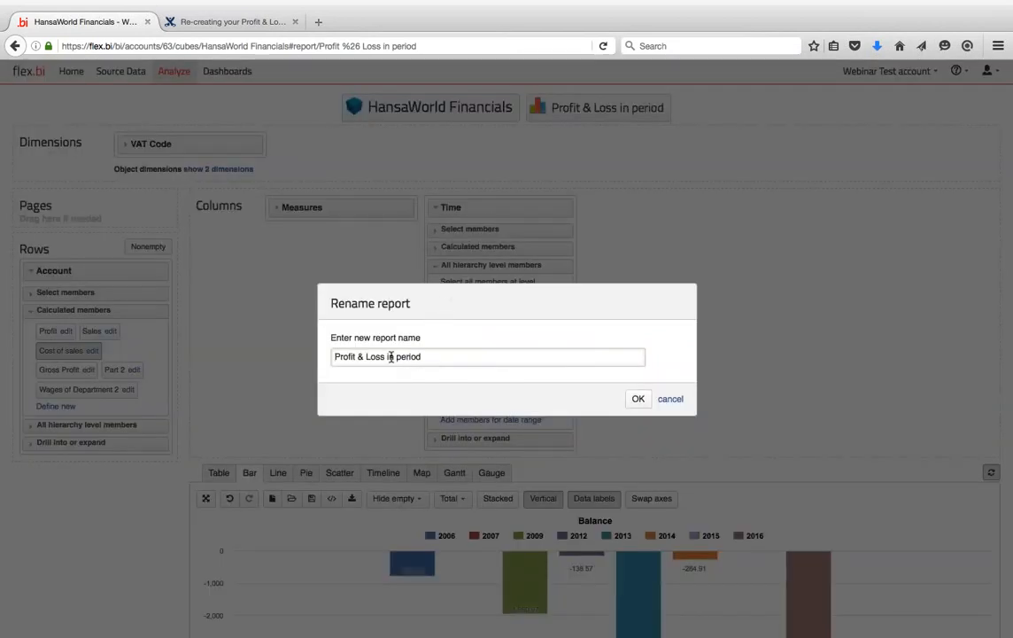
left_click_drag(386, 356, 321, 355)
type("Cost of Sales")
key("BackSpace")
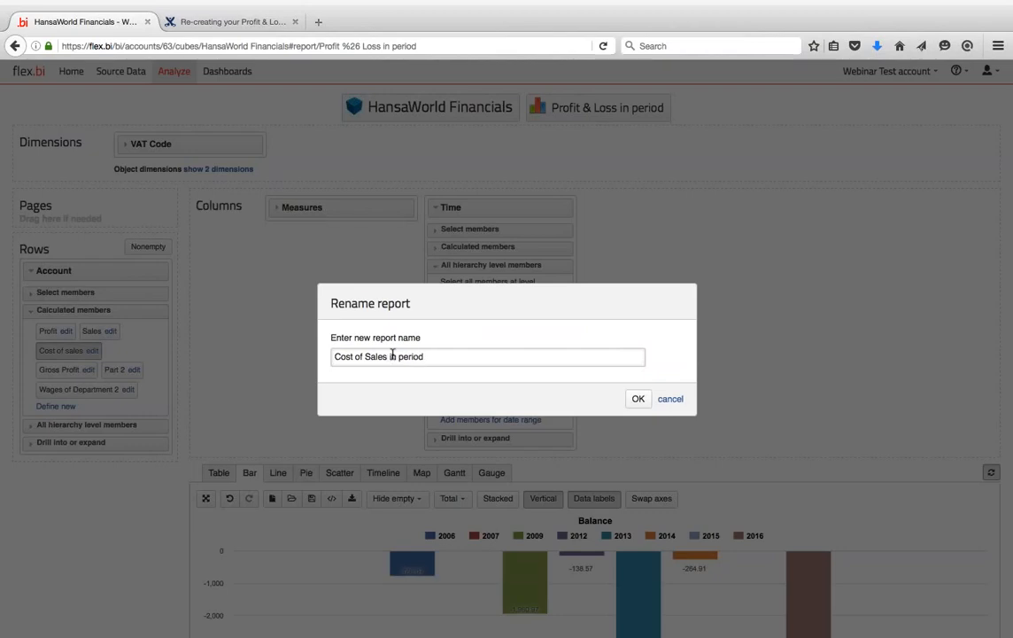
left_click(639, 400)
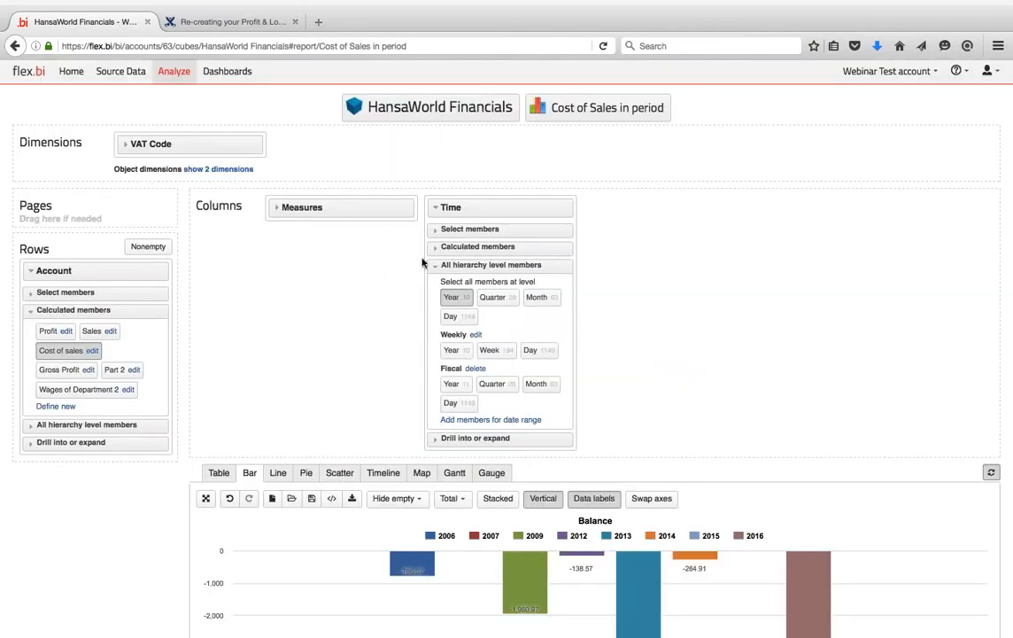
- Collapse the Time options, save the renamed report, and go to Dashboards
left_click(432, 208)
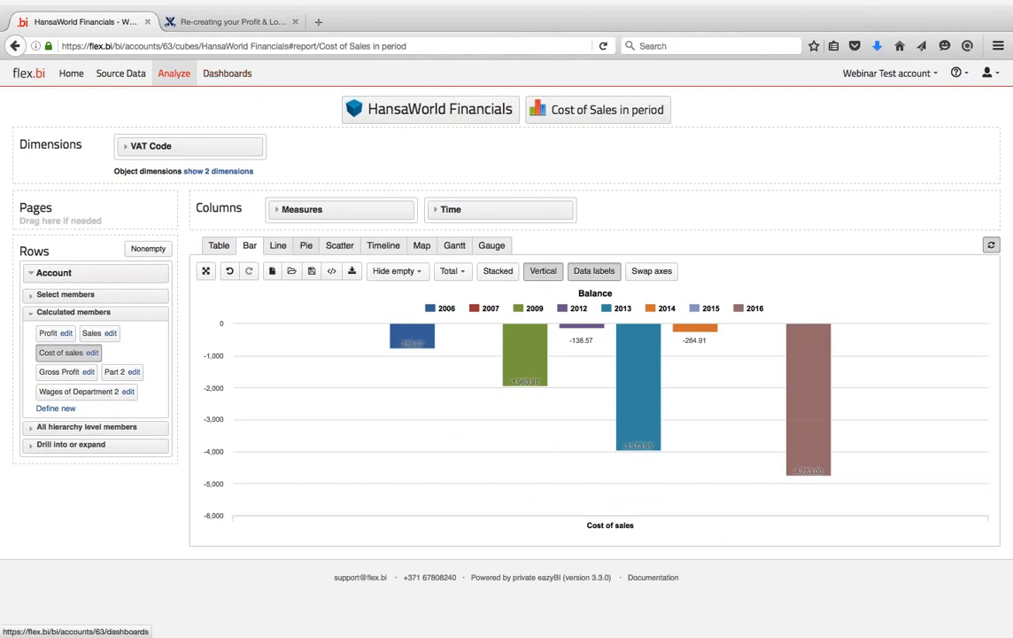
left_click(311, 270)
left_click(638, 426)
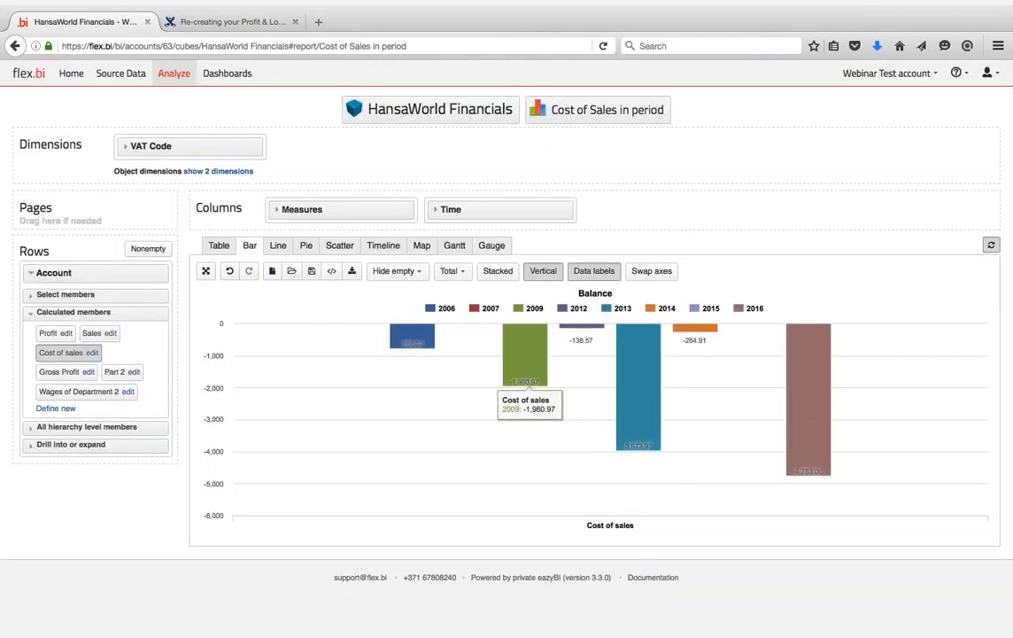
left_click(227, 74)
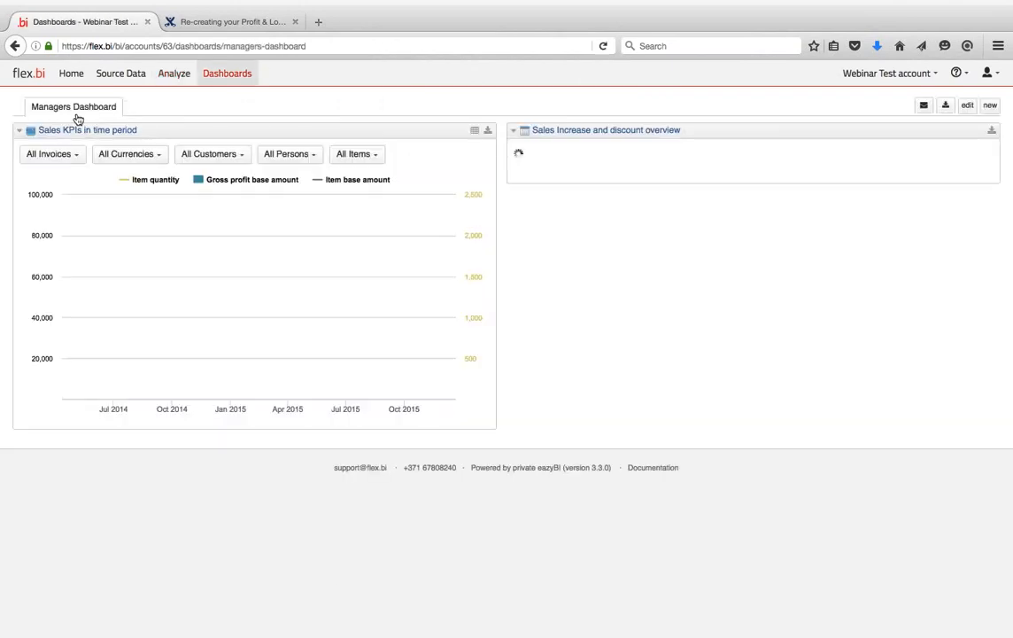
- Create a new dashboard with the Profit & Loss report at 50% width
left_click(990, 105)
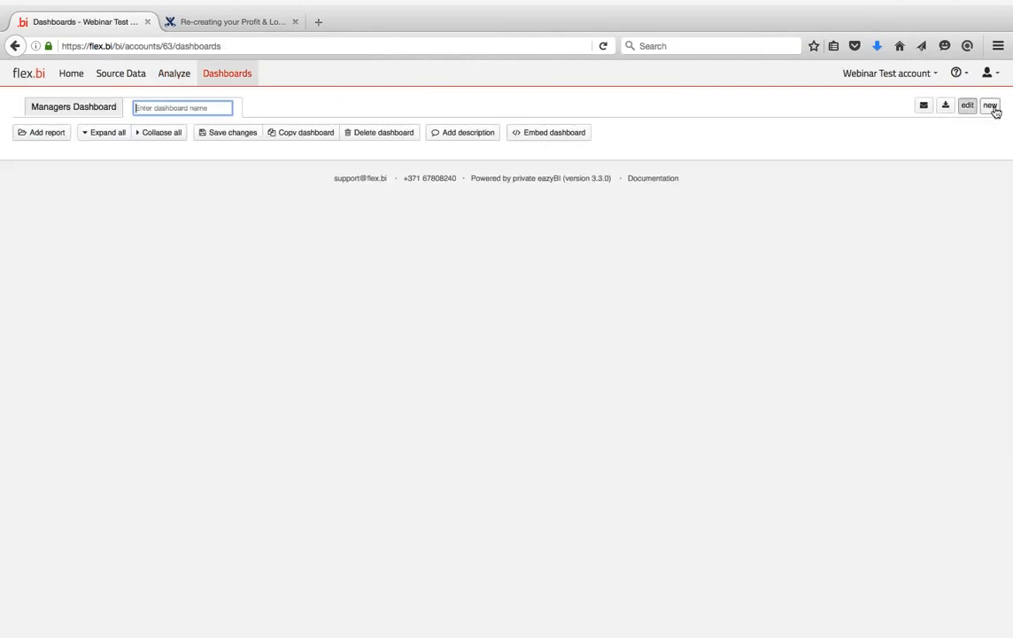
left_click(48, 132)
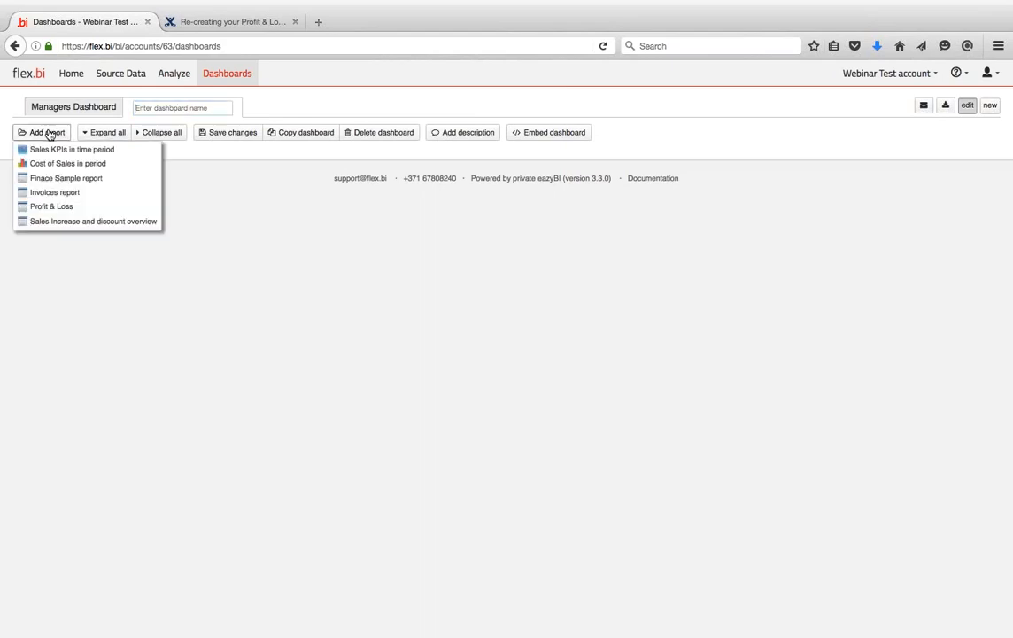
left_click(58, 206)
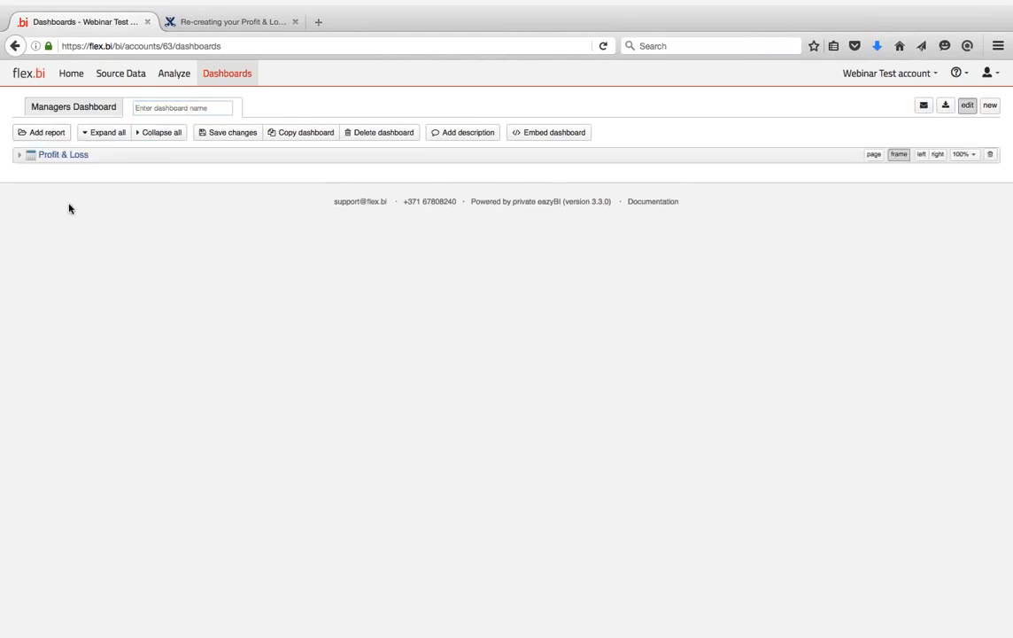
left_click(966, 154)
left_click(965, 195)
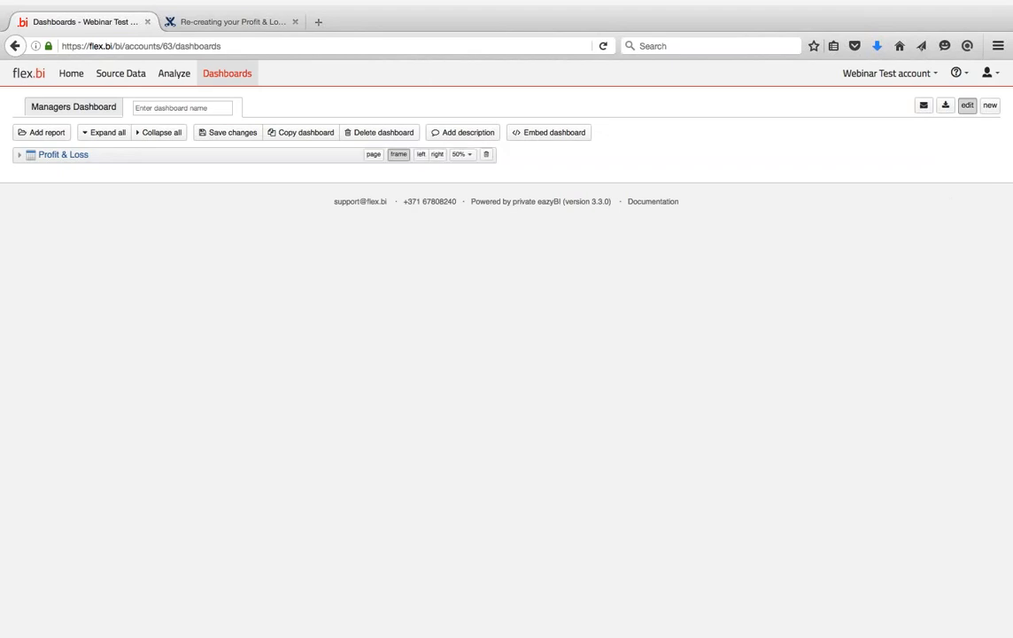
- Add the Cost of Sales in period report beside it at 50% width
left_click(52, 133)
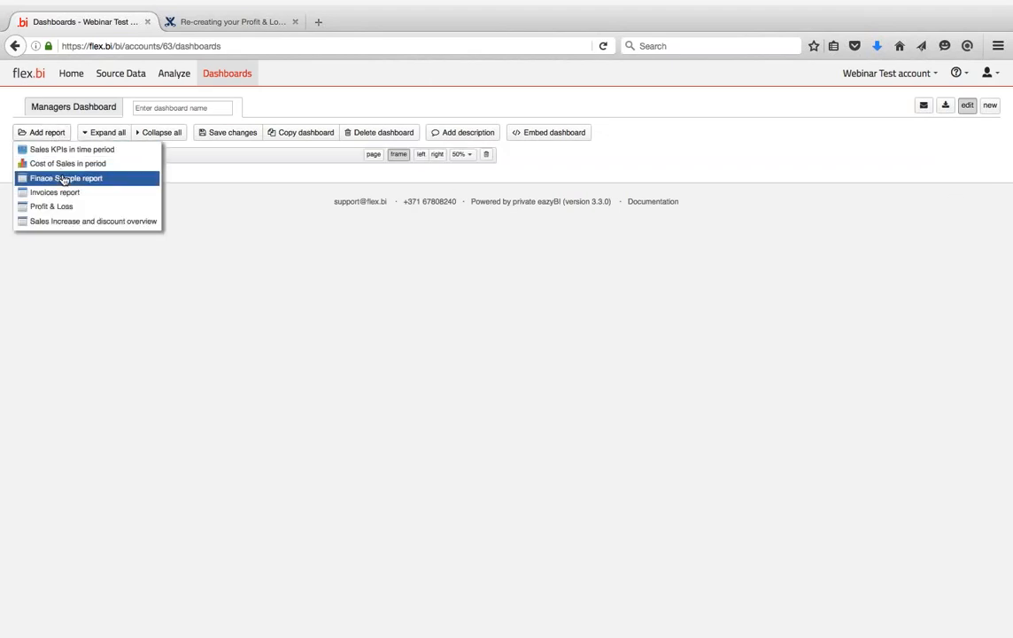
left_click_drag(69, 223, 69, 167)
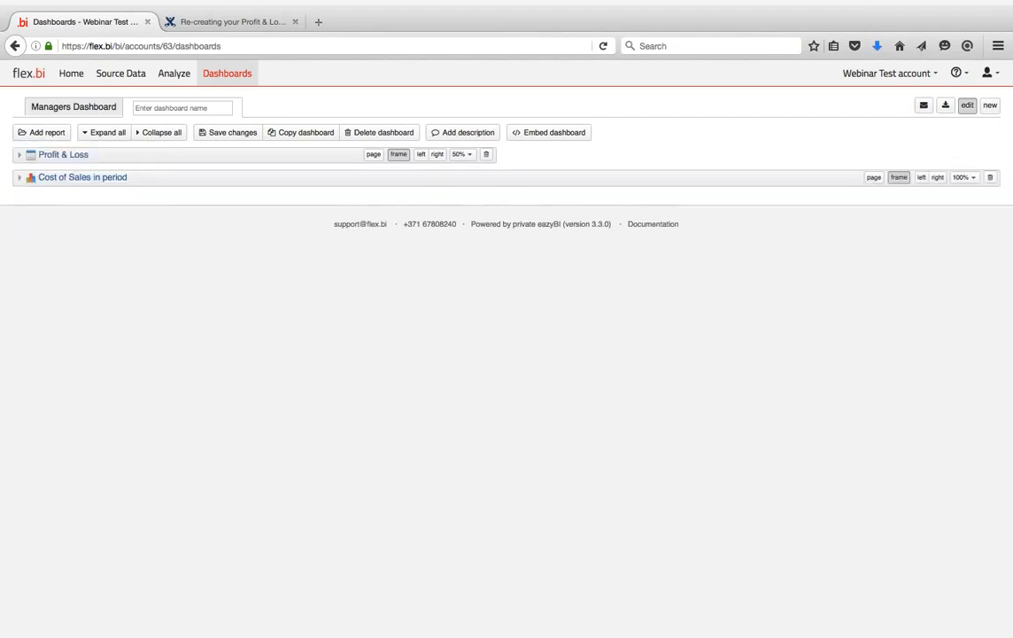
left_click(964, 177)
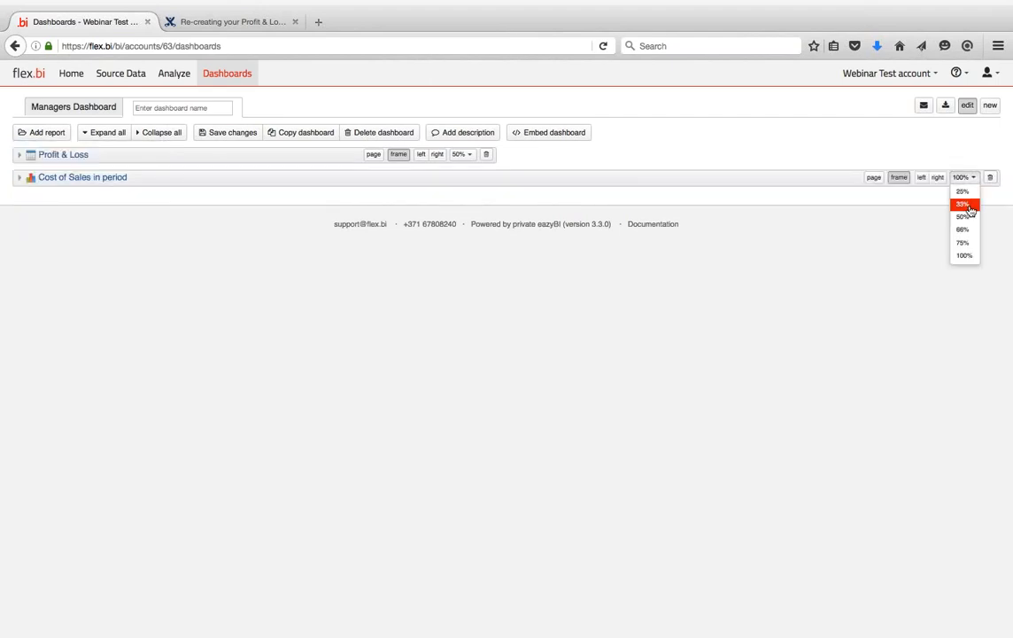
left_click(962, 215)
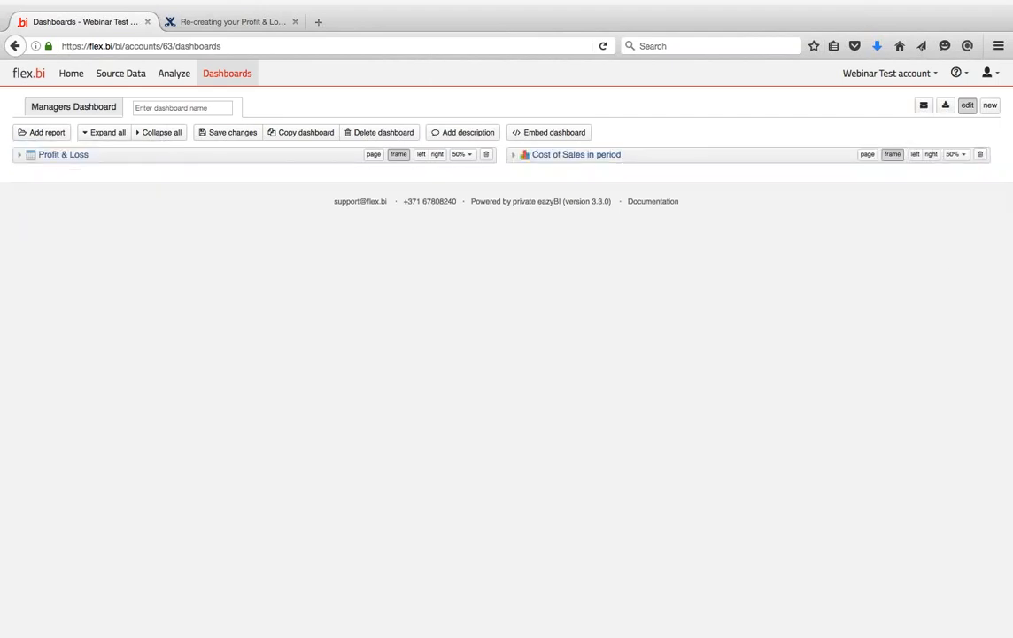
- Name the dashboard 'Financials Reports' and save it
left_click(225, 135)
left_click(671, 392)
left_click(195, 107)
type("F")
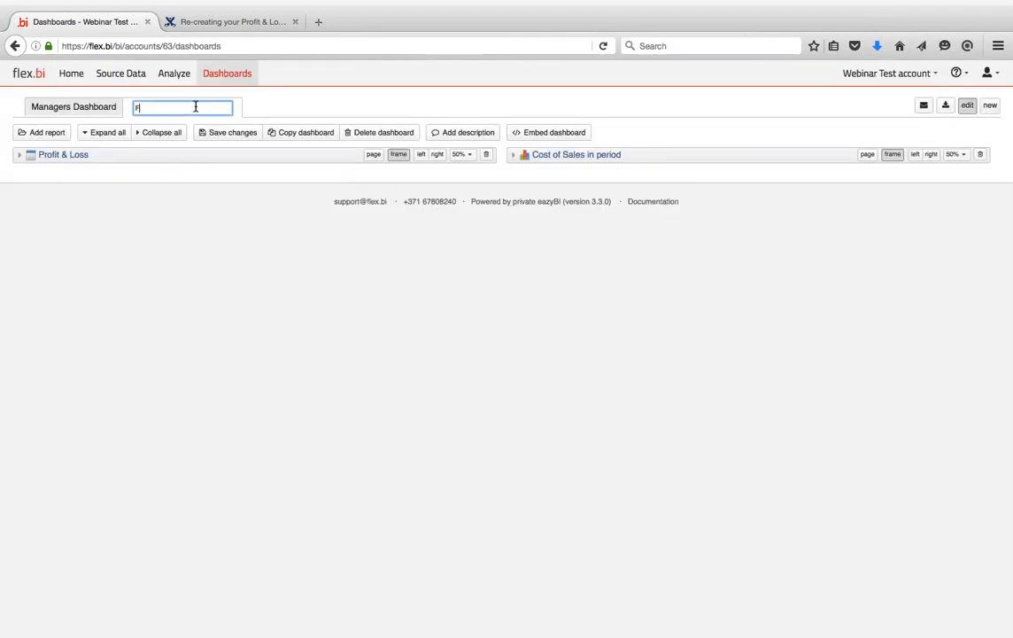
type("inancials Reports")
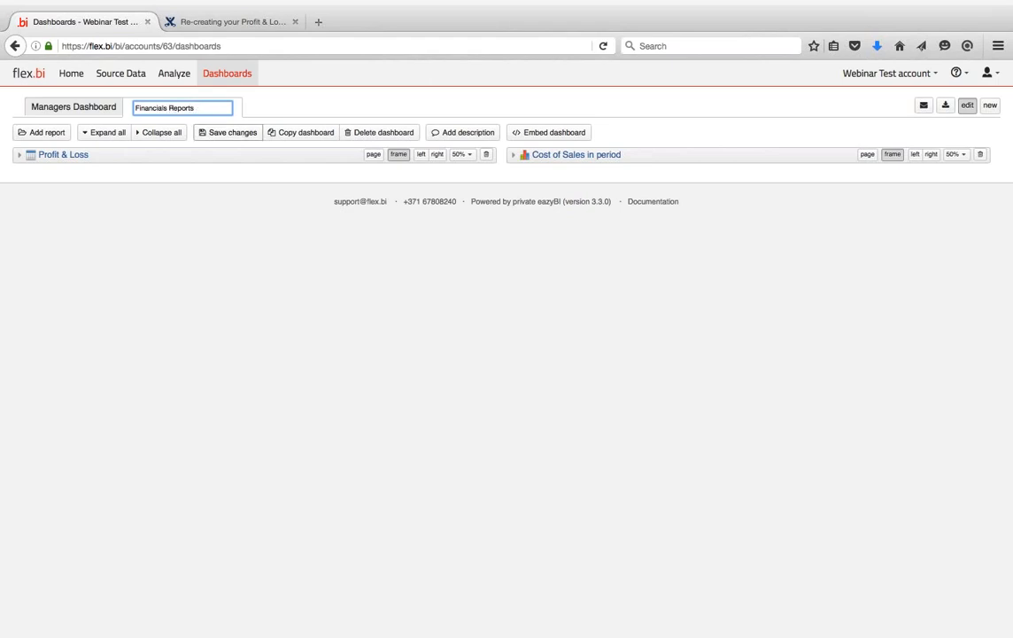
key("Return")
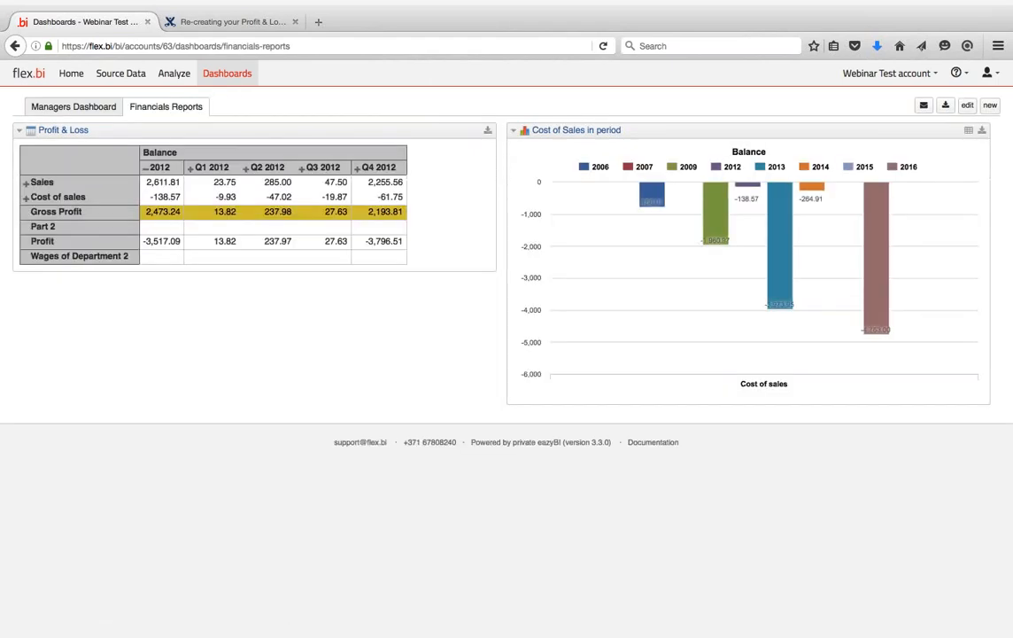
- Expand Cost of sales into accounts 200–299, then open the Profit & Loss report and select its URL
left_click(25, 199)
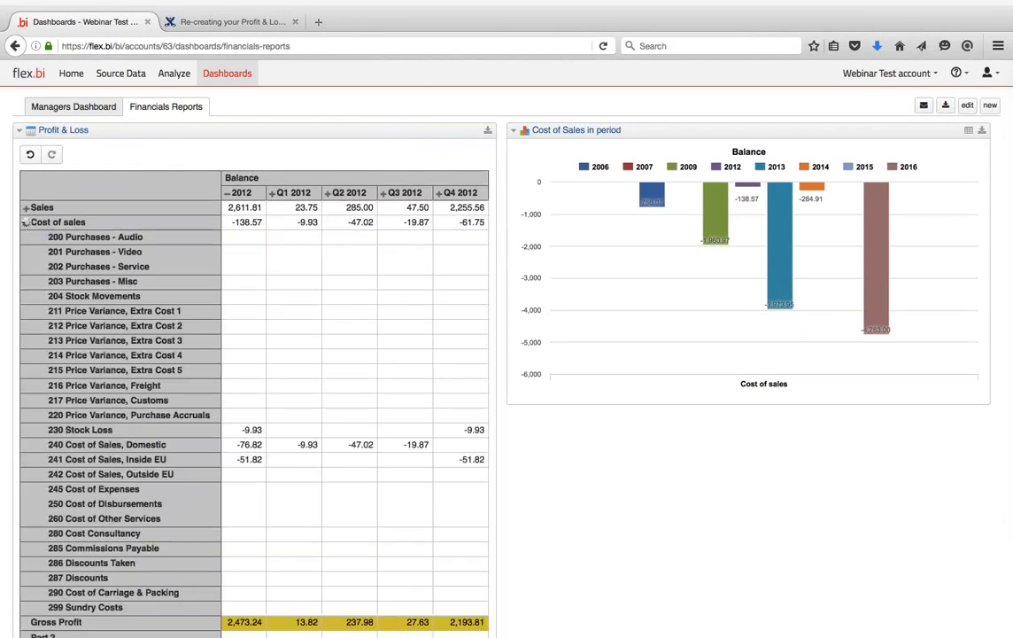
left_click(67, 131)
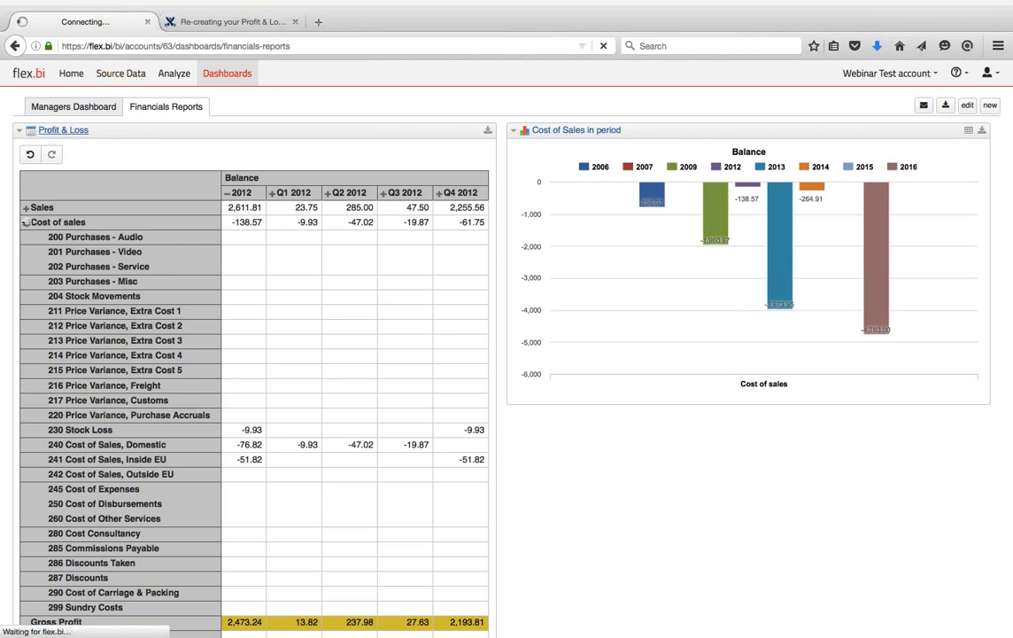
left_click(134, 43)
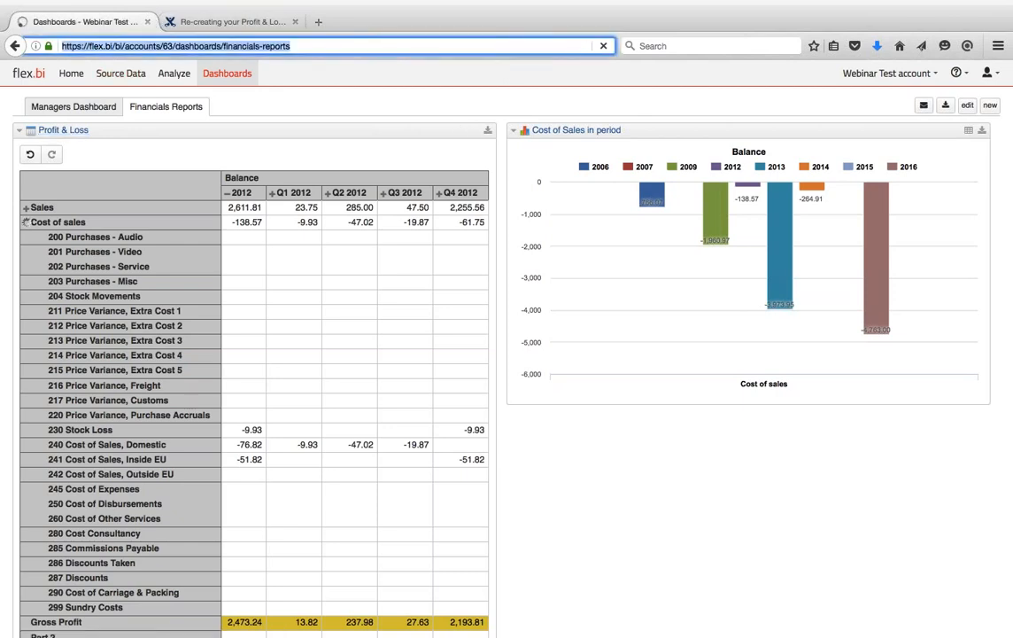